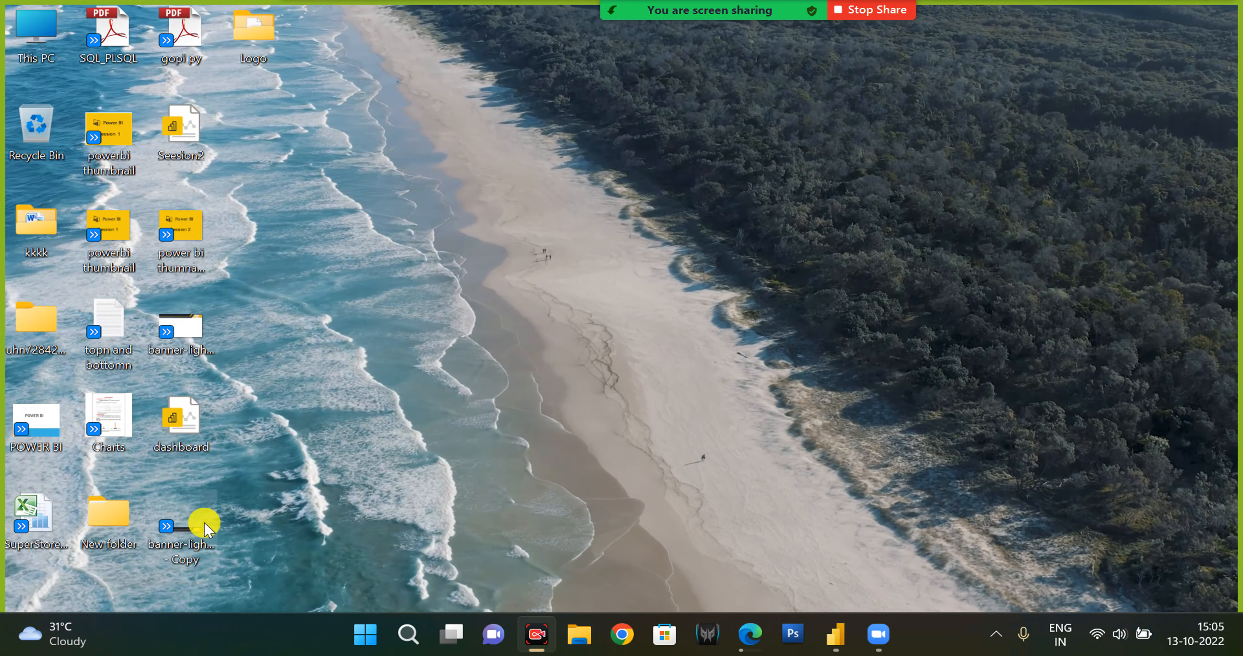
Preview the banner-light-3 - Copy image from the desktop and open the Logo folder.
{"action": "double_click", "coordinate": [183, 535]}
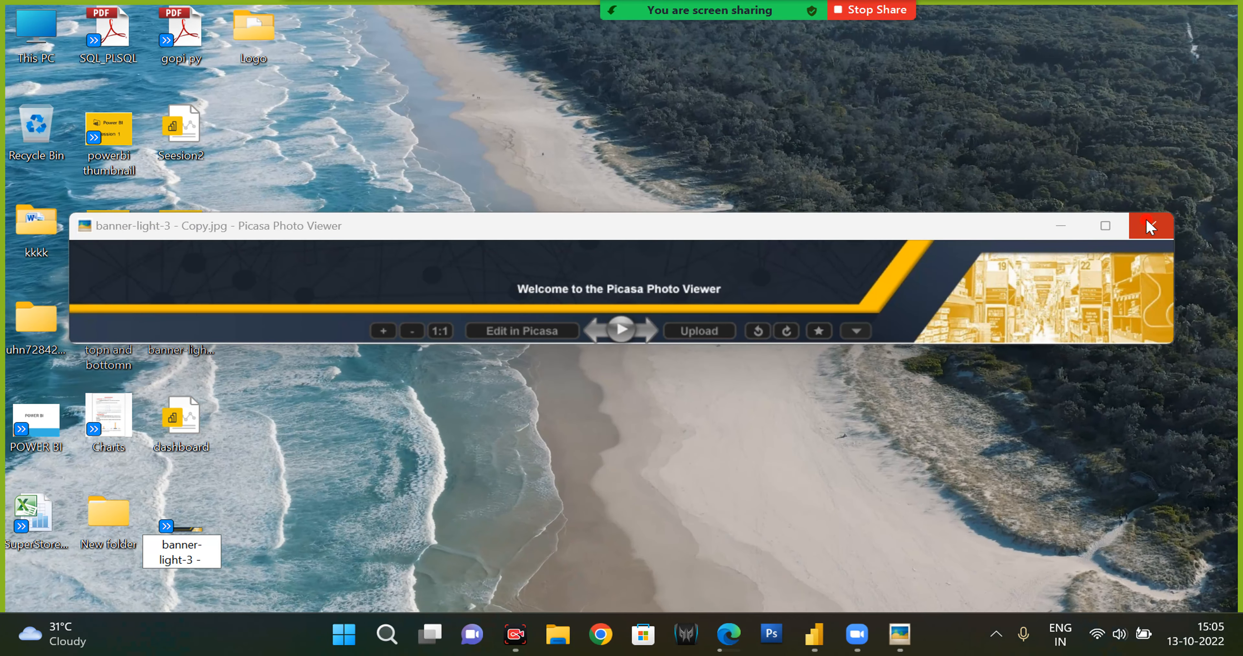
{"action": "left_click", "coordinate": [1151, 225]}
{"action": "double_click", "coordinate": [254, 28]}
Switch to the dashboard report and expand the Orders table's field list.
{"action": "left_click", "coordinate": [835, 634]}
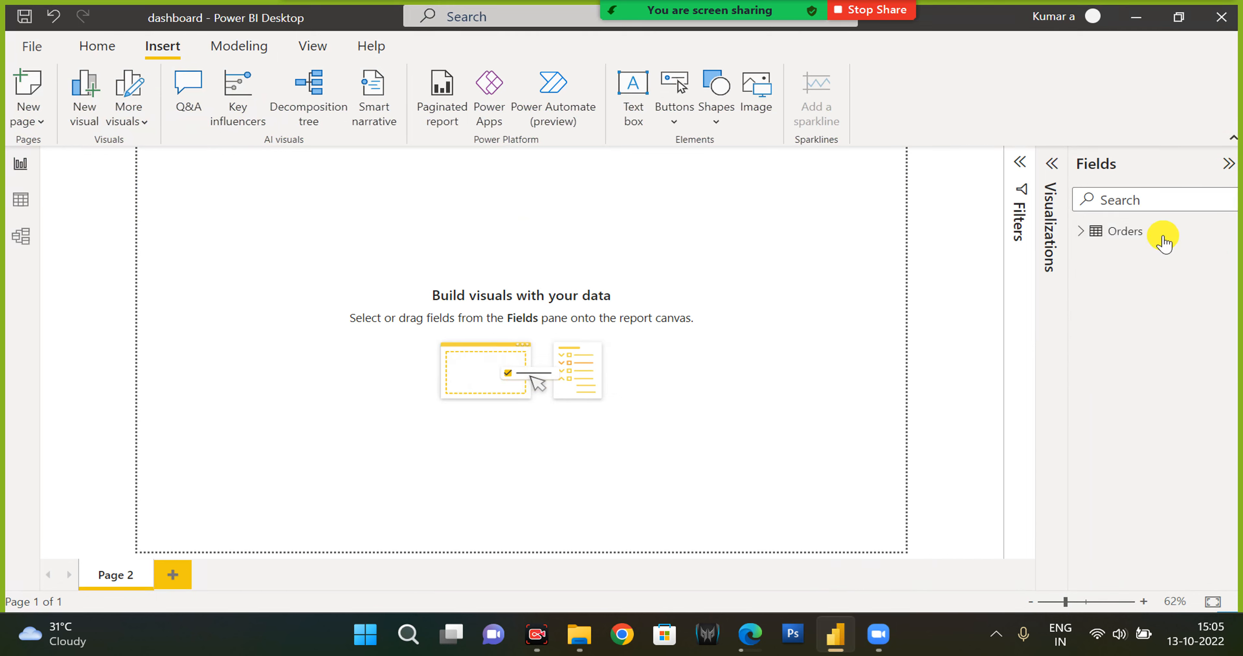
{"action": "left_click", "coordinate": [1081, 234]}
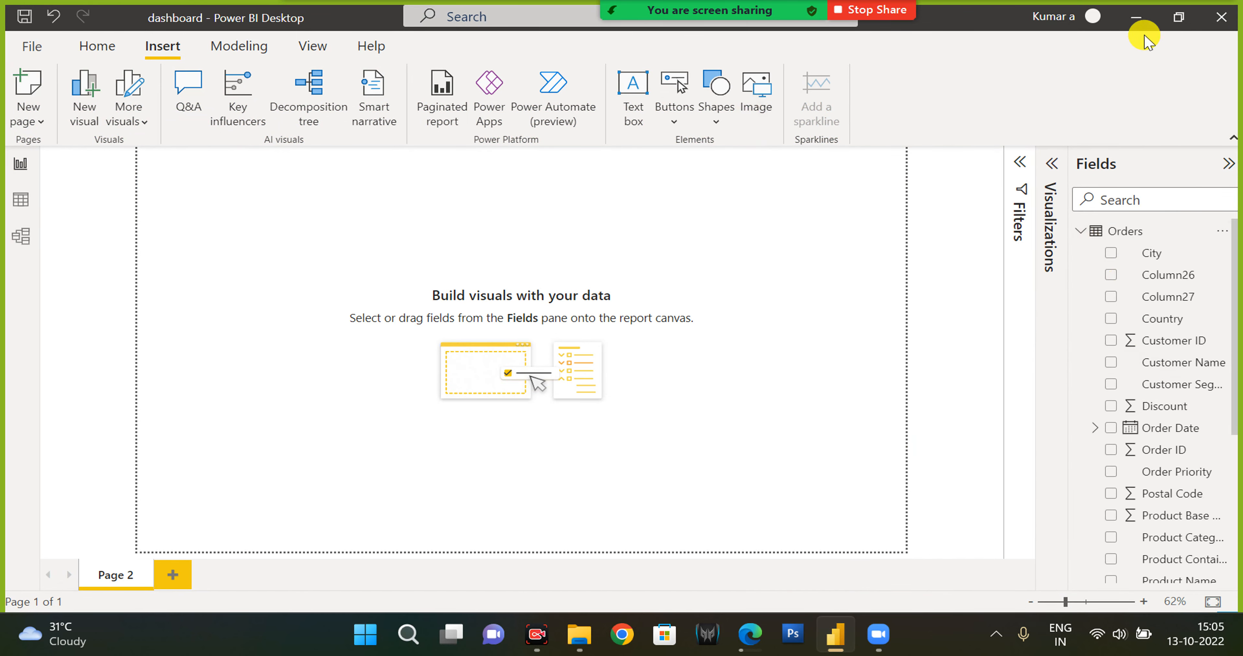
Preview the banner-light-3 - Copy image inside the Logo folder and return to the dashboard report.
{"action": "left_click", "coordinate": [1137, 24]}
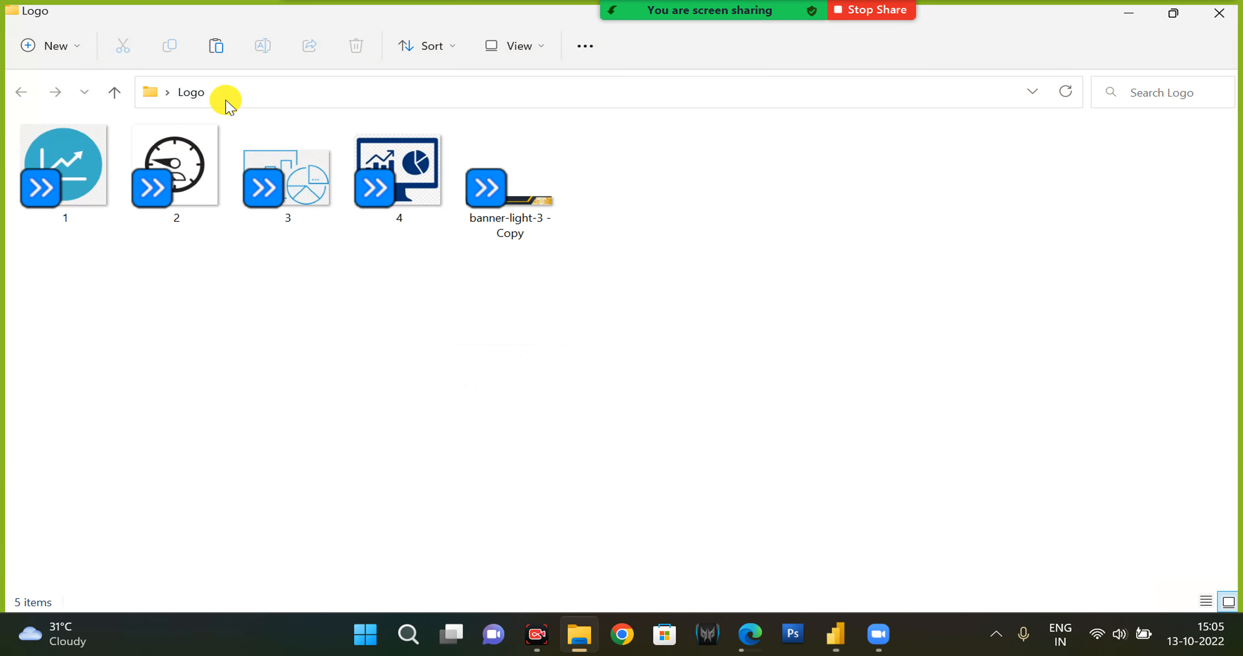
{"action": "left_click", "coordinate": [544, 212]}
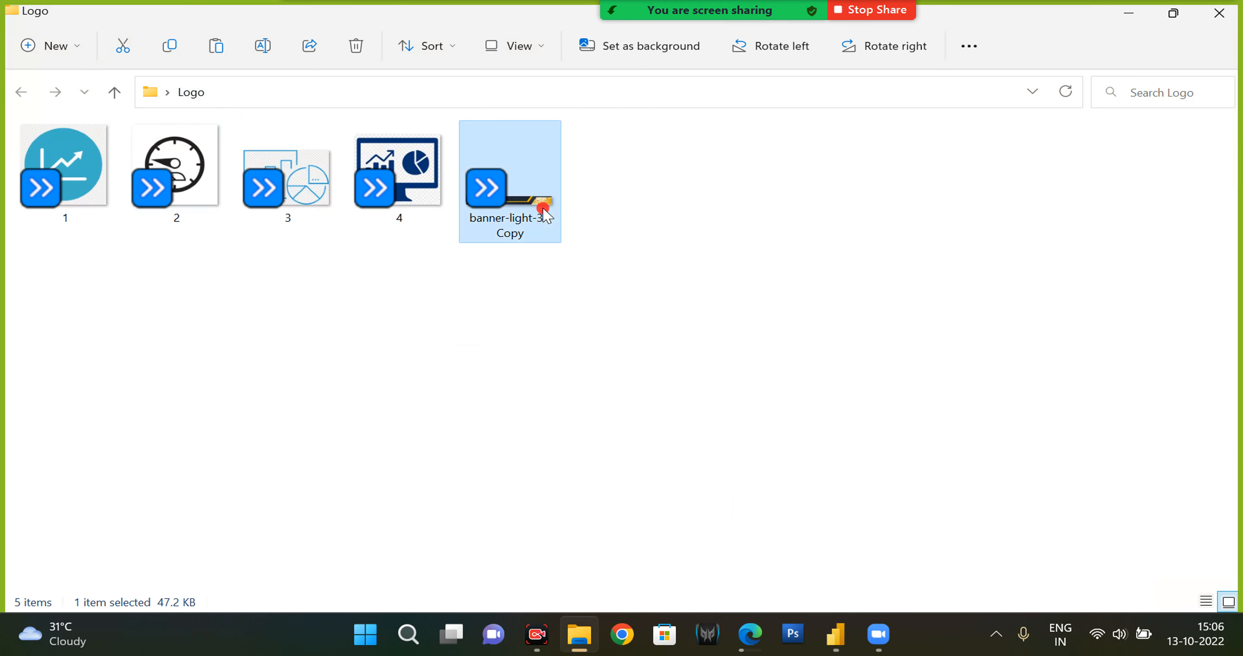
{"action": "double_click", "coordinate": [546, 214]}
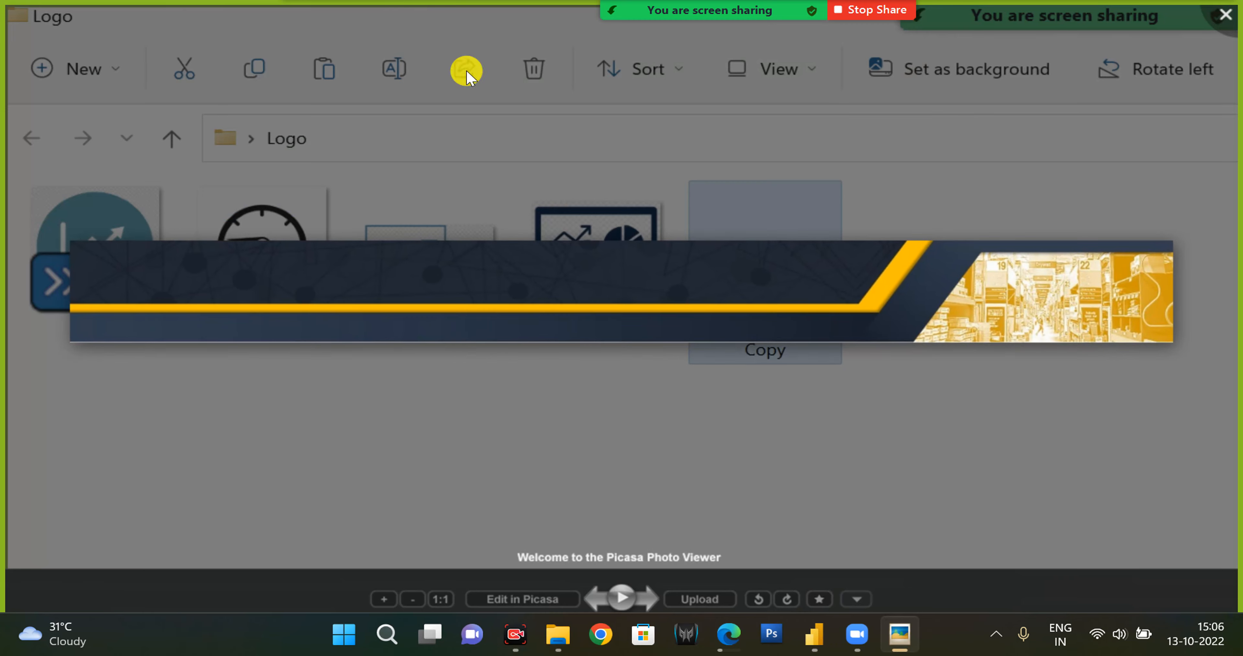
{"action": "left_click", "coordinate": [1220, 16]}
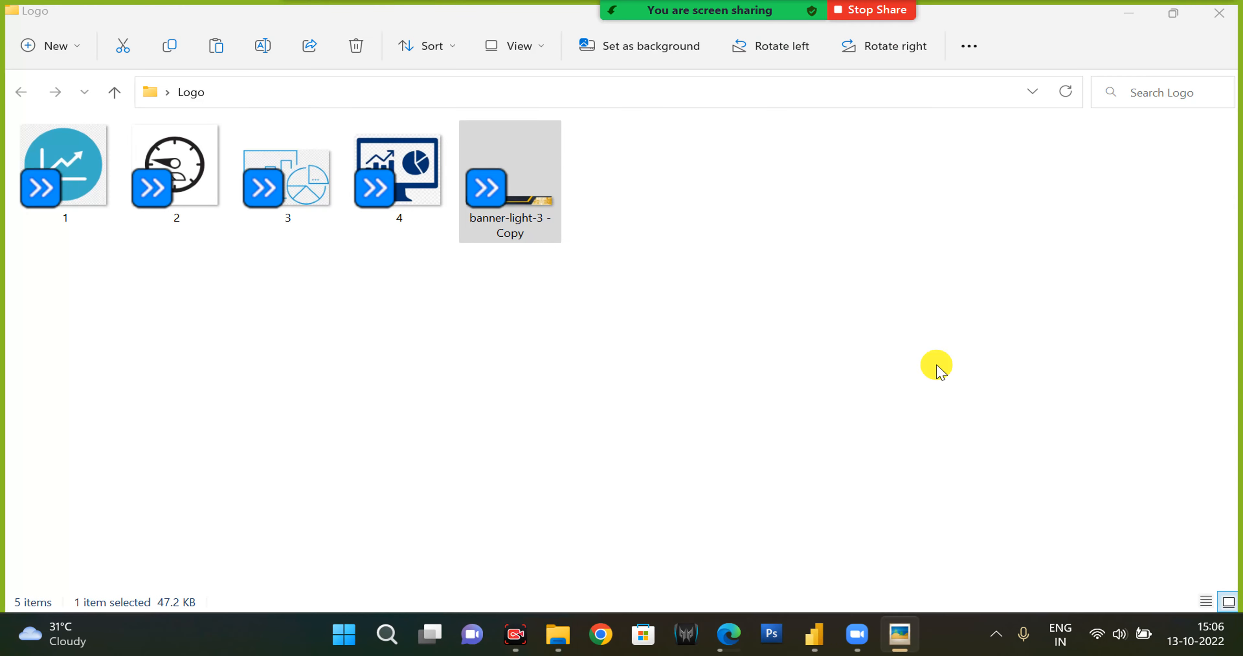
{"action": "left_click", "coordinate": [831, 632]}
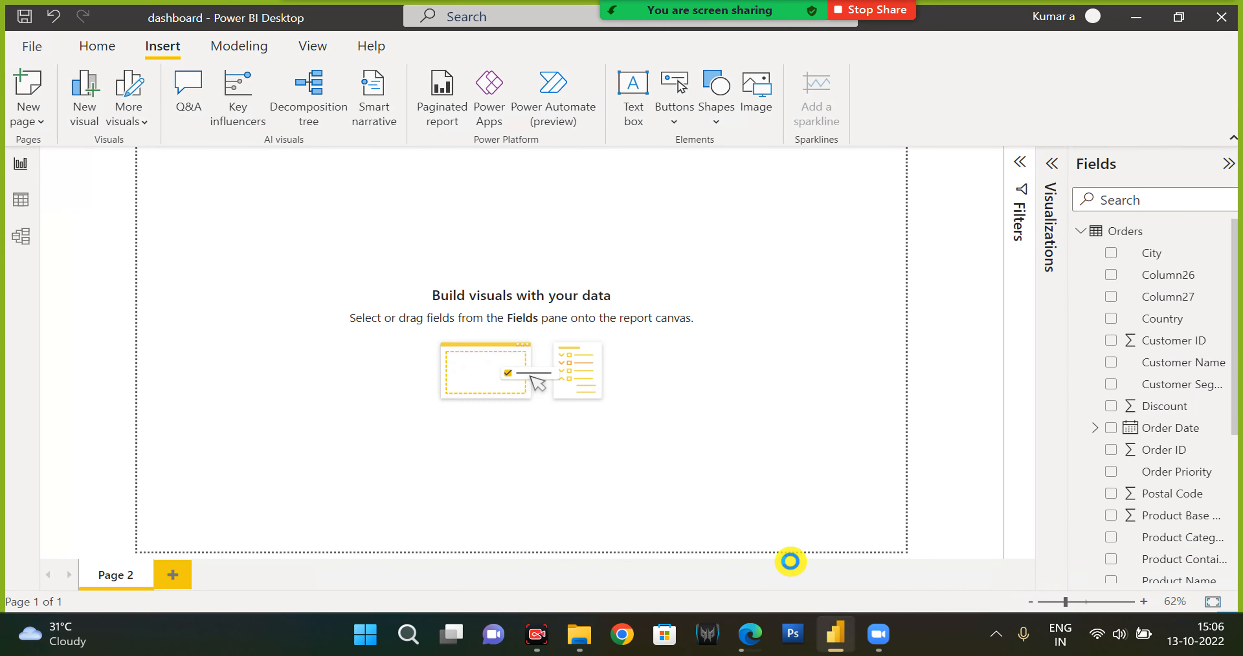
Insert the banner-light-3 - Copy image from the Logo folder onto Page 2.
{"action": "left_click", "coordinate": [756, 94]}
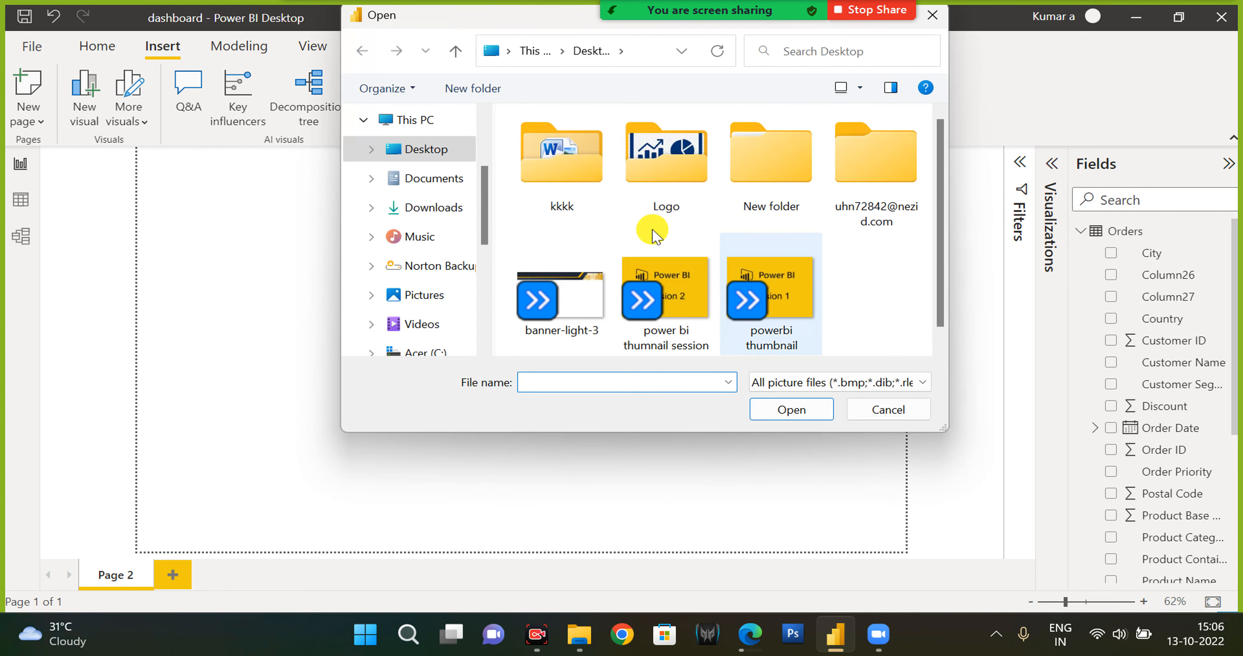
{"action": "left_click", "coordinate": [558, 332]}
{"action": "left_click", "coordinate": [643, 161]}
{"action": "double_click", "coordinate": [643, 160]}
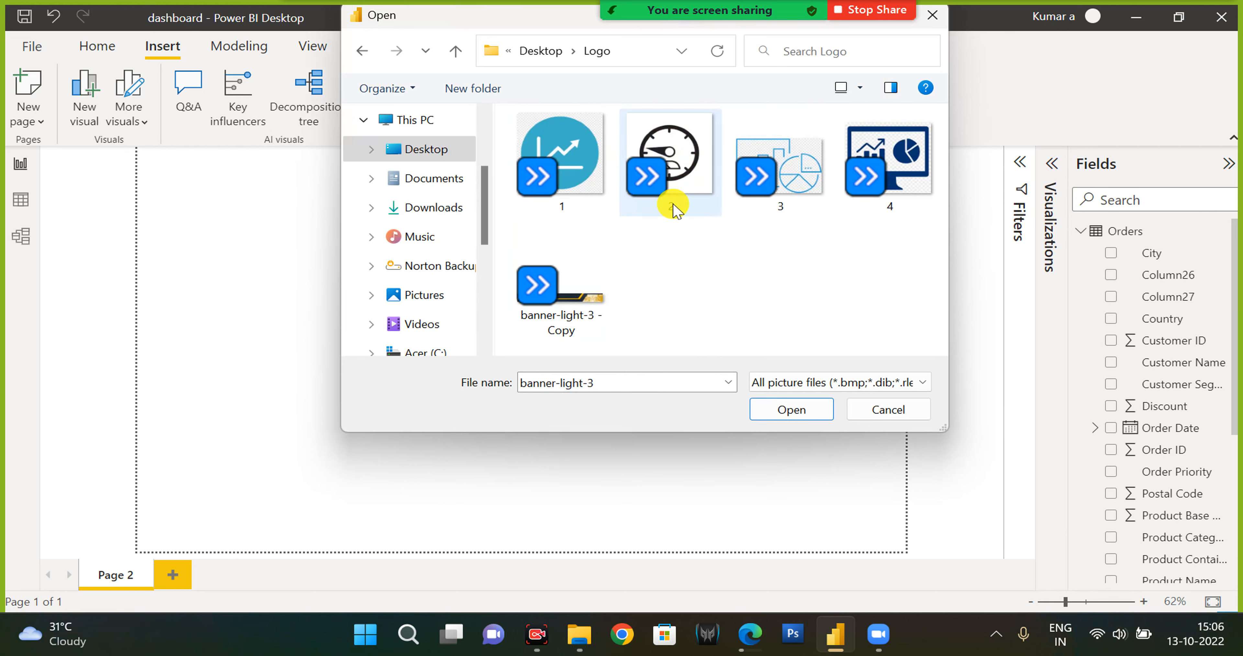
{"action": "left_click", "coordinate": [583, 303]}
{"action": "left_click", "coordinate": [791, 408]}
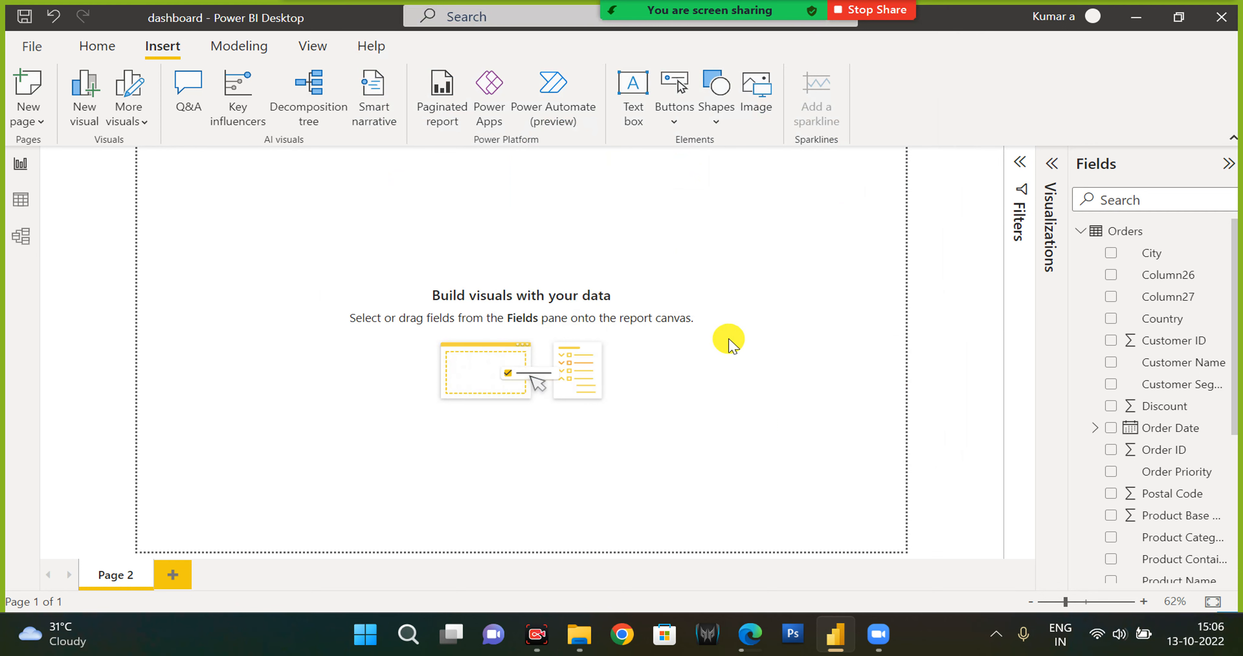
Open the page format settings and set the canvas type to Custom.
{"action": "left_click", "coordinate": [1052, 165]}
{"action": "left_click", "coordinate": [1052, 167]}
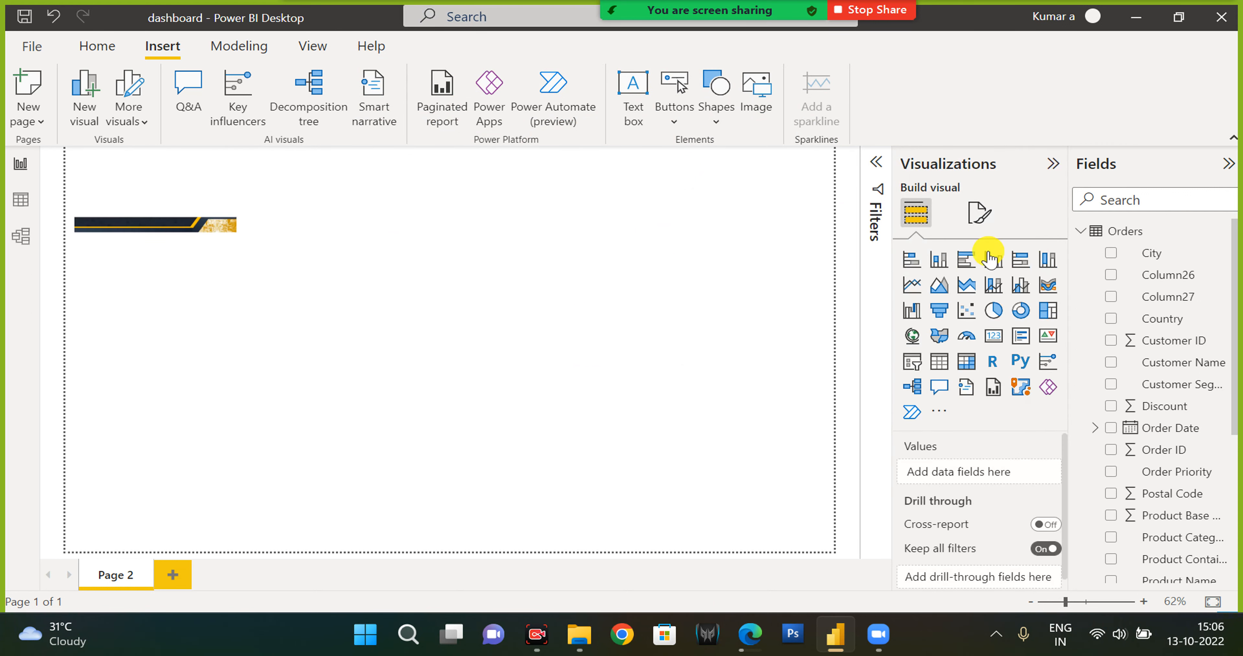
{"action": "left_click", "coordinate": [978, 212]}
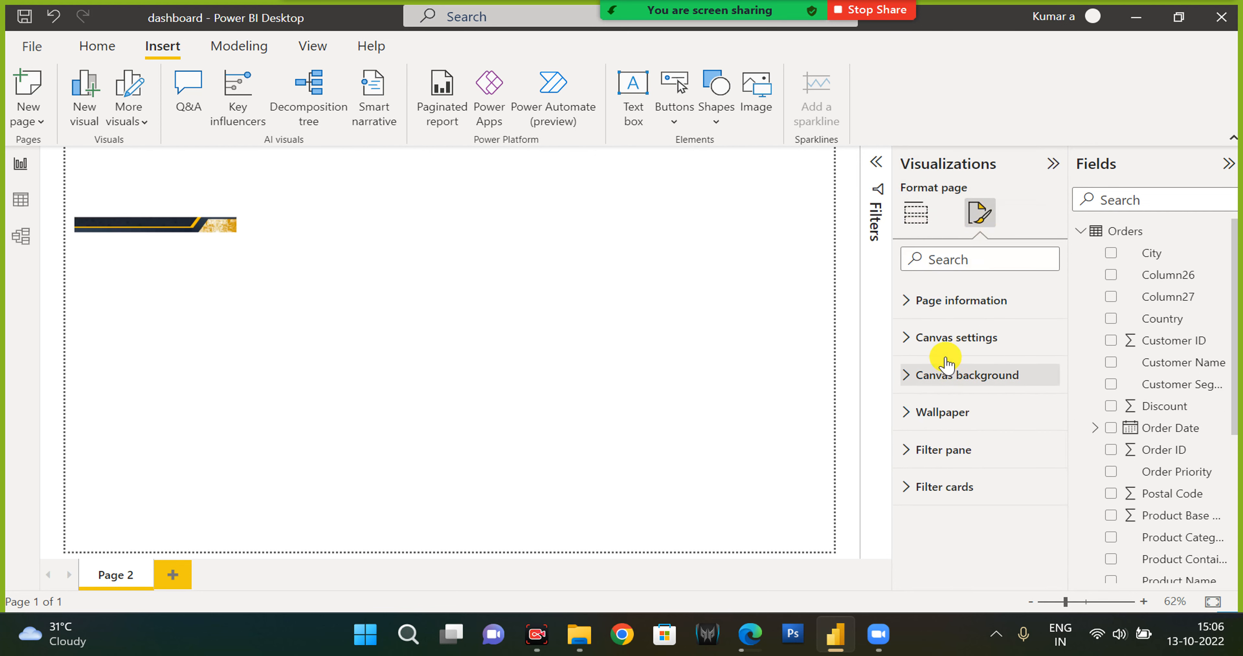
{"action": "left_click", "coordinate": [975, 346]}
{"action": "left_click", "coordinate": [994, 397]}
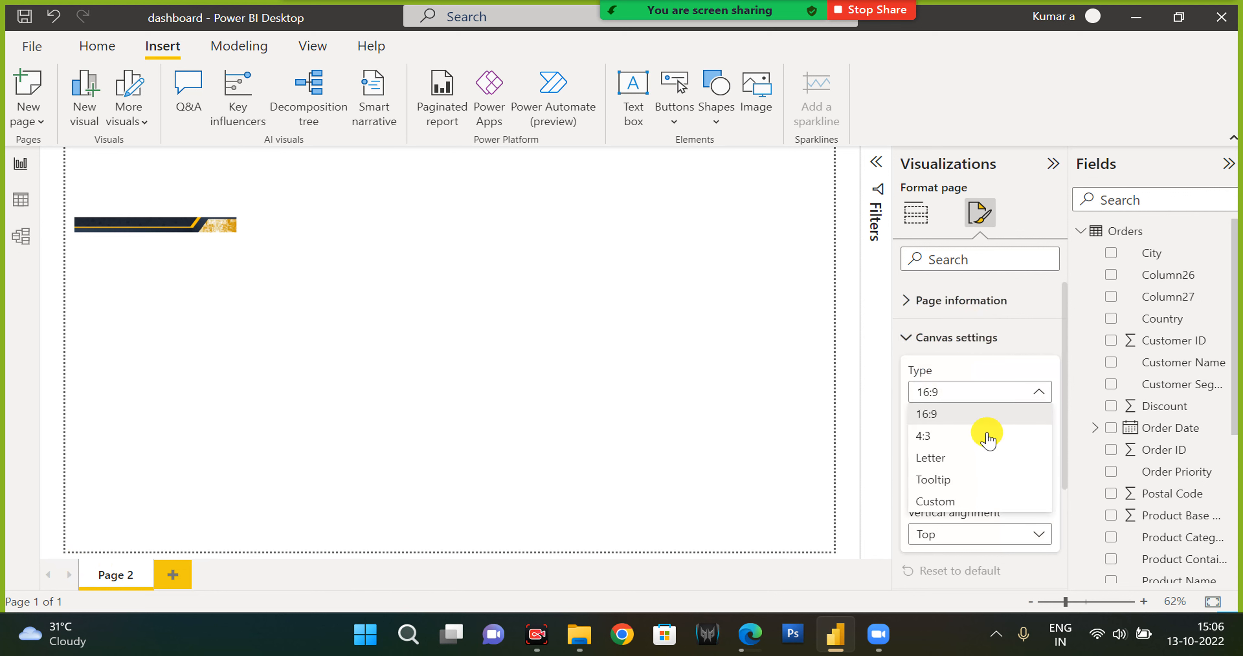
{"action": "left_click", "coordinate": [960, 503]}
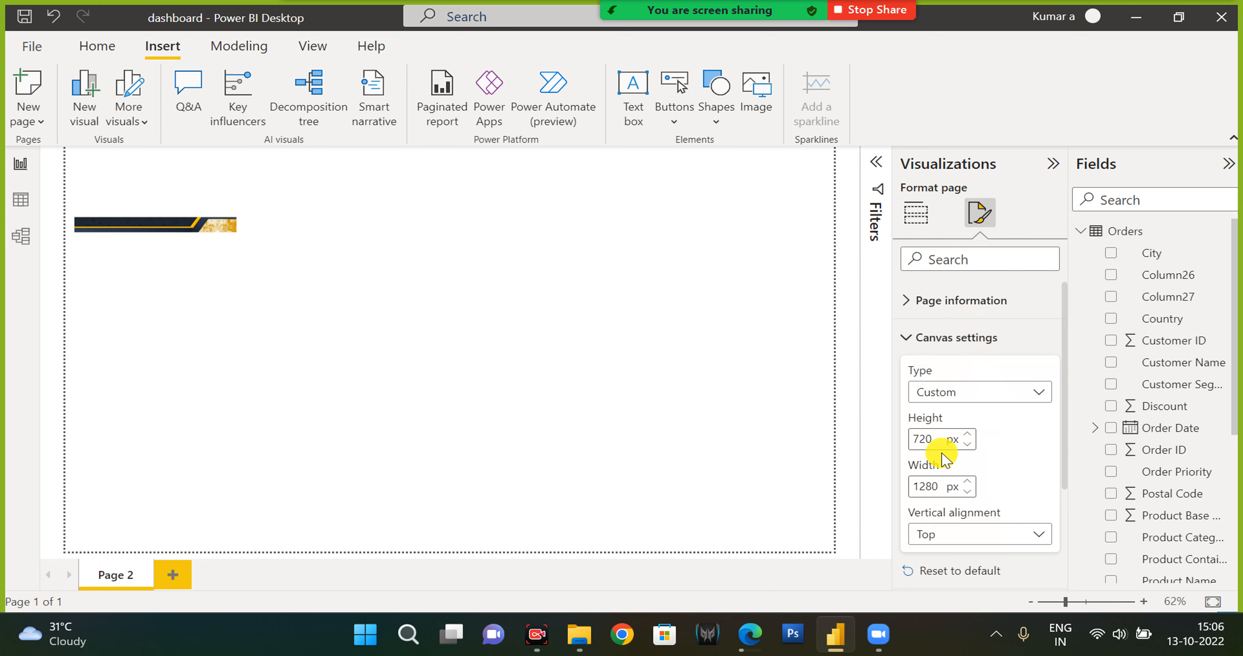
Set the canvas height to 1000 px, width to 1300 px, and vertical alignment to Middle.
{"action": "left_click_drag", "start_coordinate": [938, 441], "coordinate": [866, 421]}
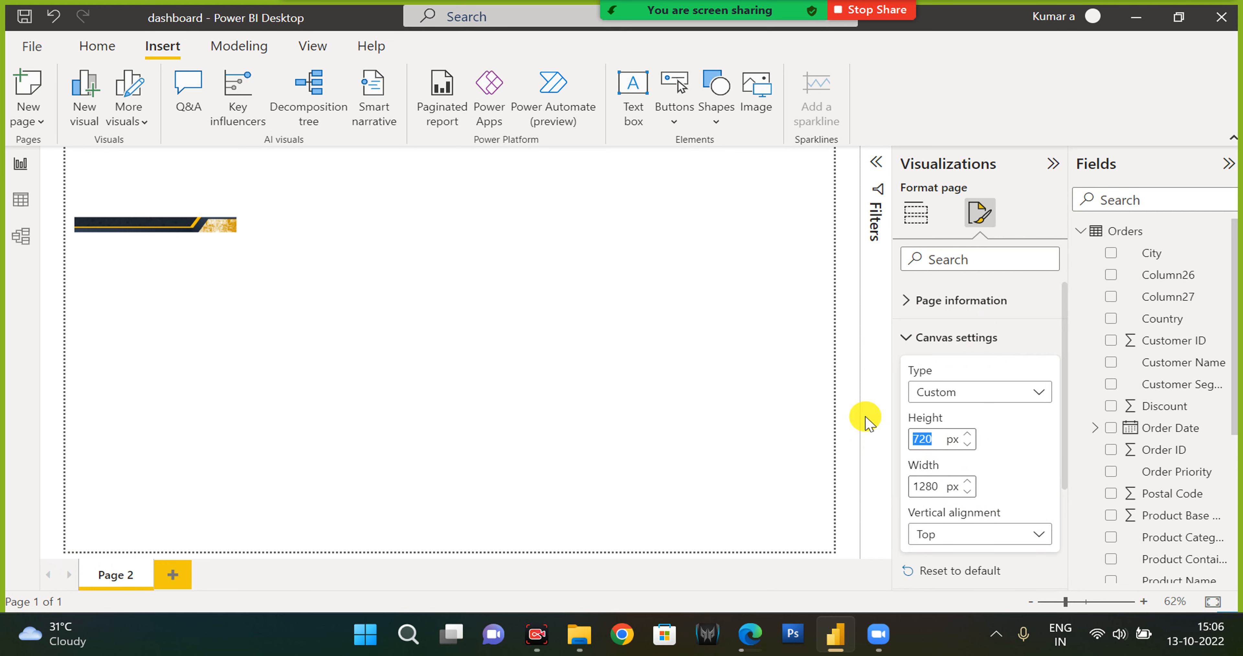
{"action": "type", "text": "1000"}
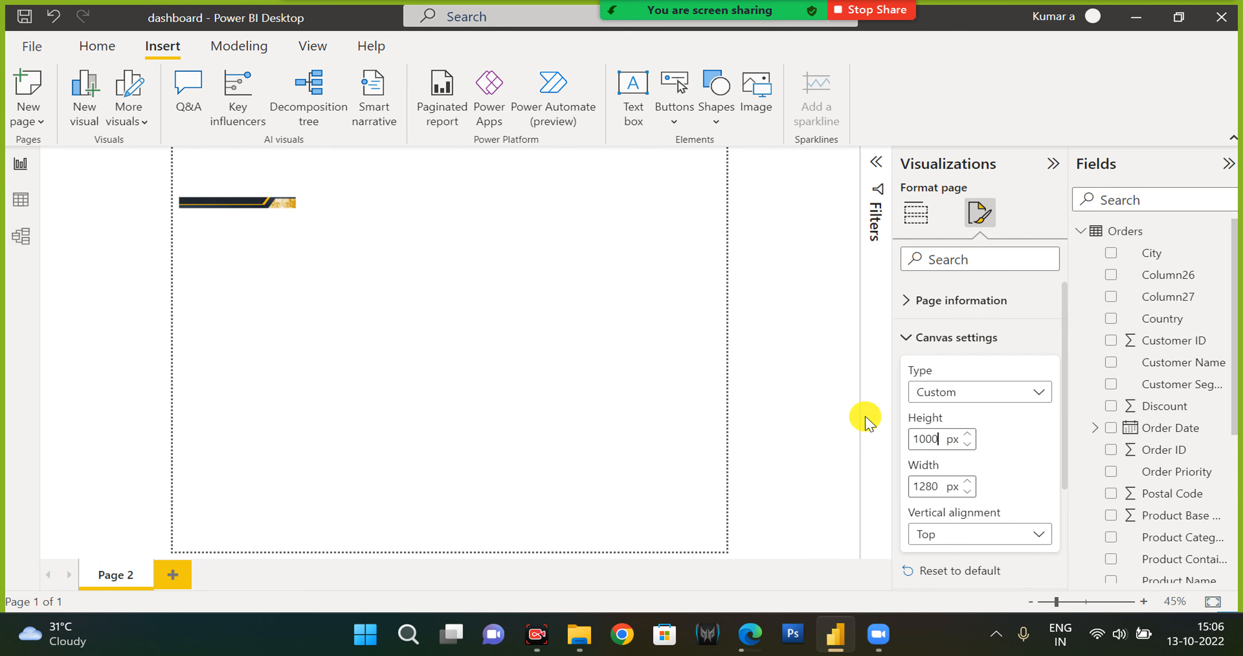
{"action": "left_click", "coordinate": [967, 481]}
{"action": "triple_click", "coordinate": [968, 480]}
{"action": "double_click", "coordinate": [967, 480]}
{"action": "double_click", "coordinate": [967, 480]}
{"action": "double_click", "coordinate": [968, 480]}
{"action": "left_click", "coordinate": [968, 480]}
{"action": "left_click", "coordinate": [939, 487]}
{"action": "type", "text": "1300"}
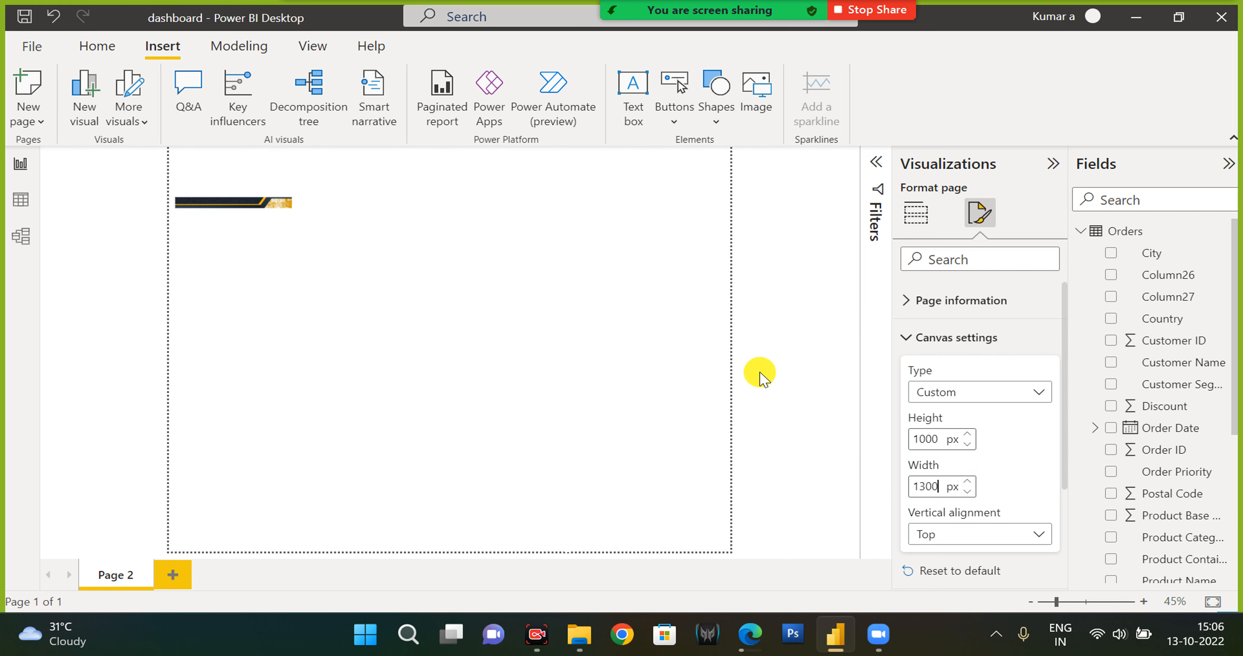
{"action": "left_click", "coordinate": [986, 535]}
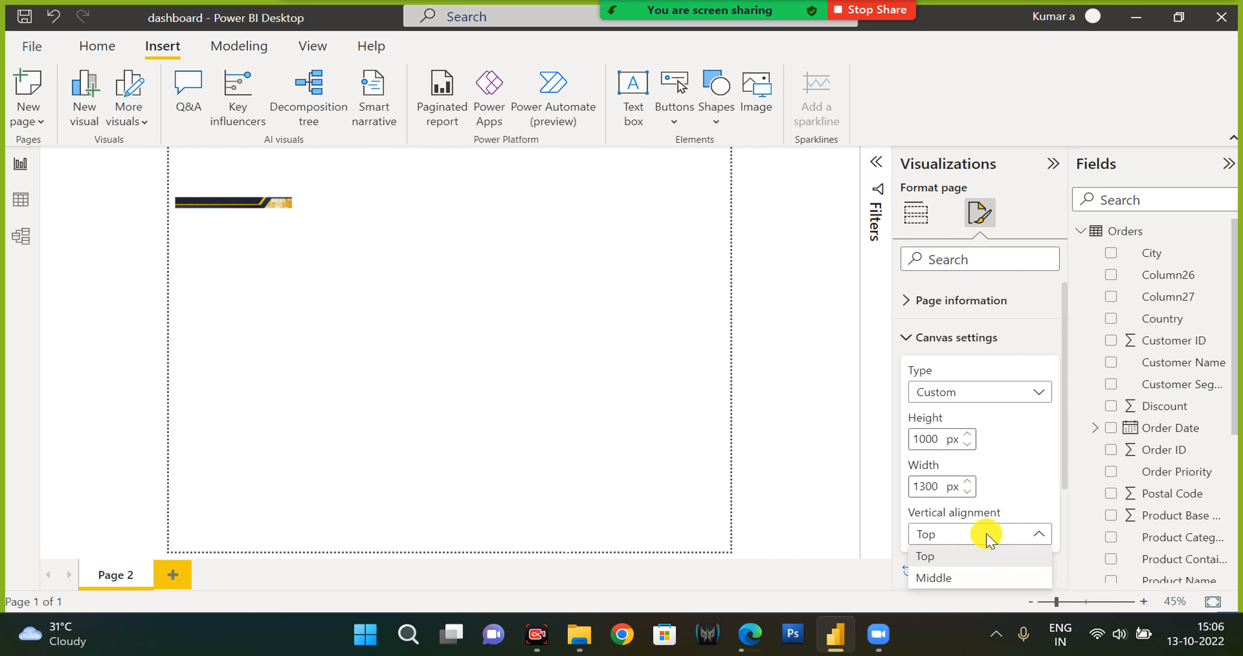
{"action": "left_click", "coordinate": [953, 576]}
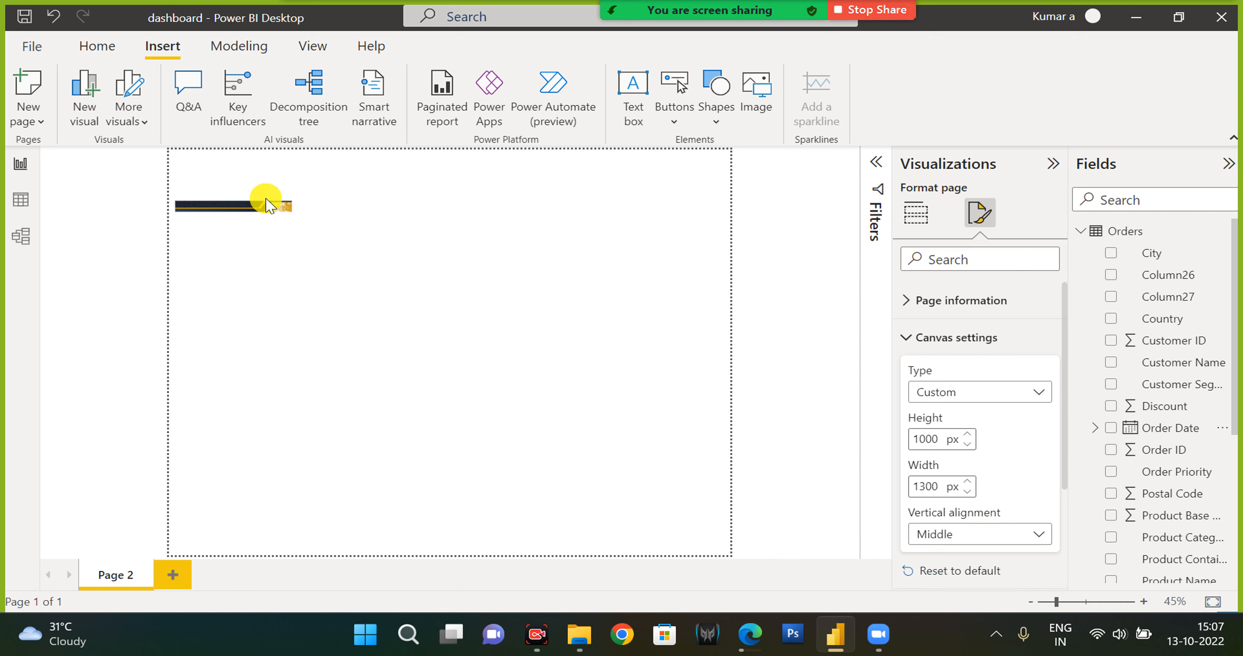
Select the banner image and resize it to stretch across the top of the canvas.
{"action": "left_click", "coordinate": [282, 205]}
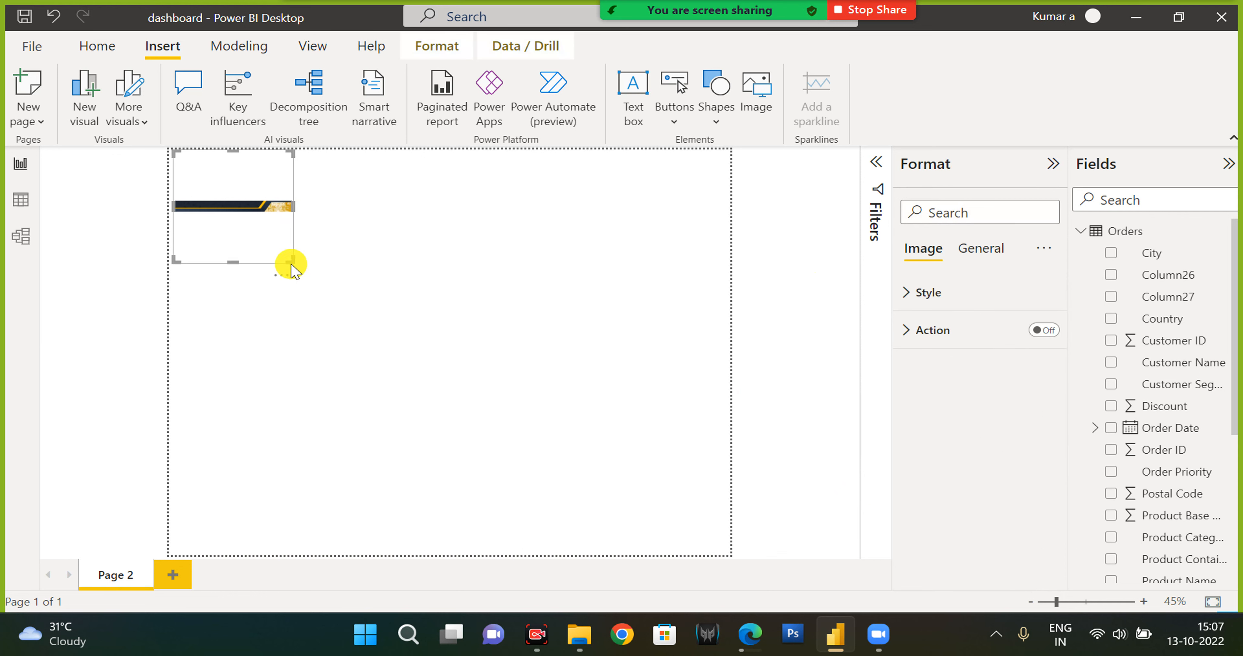
{"action": "left_click_drag", "start_coordinate": [293, 261], "coordinate": [430, 195]}
{"action": "left_click_drag", "start_coordinate": [602, 174], "coordinate": [729, 167]}
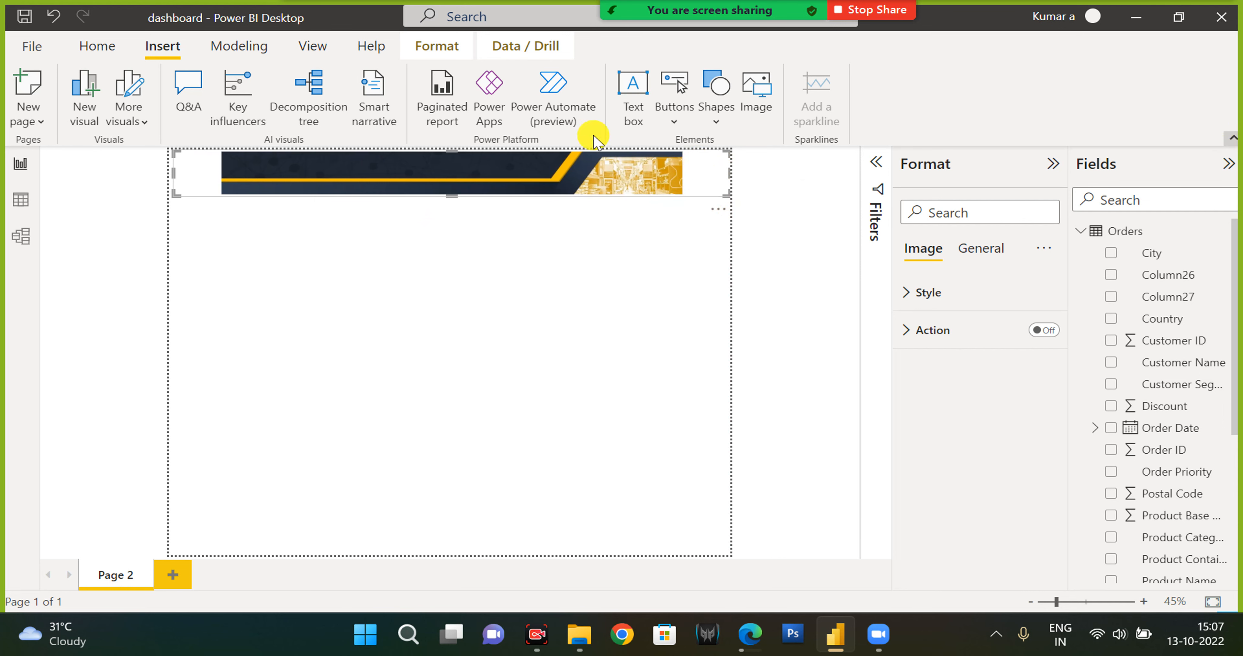
Set the banner image's scaling style to Fit.
{"action": "left_click", "coordinate": [1226, 140]}
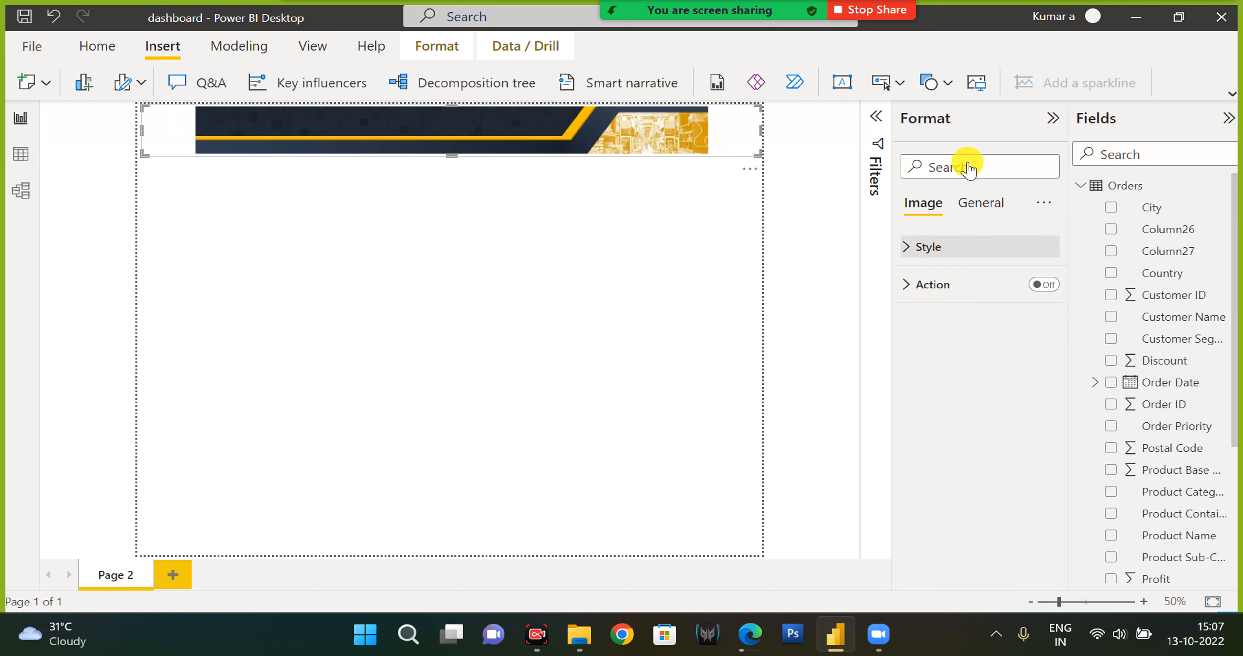
{"action": "left_click", "coordinate": [931, 248]}
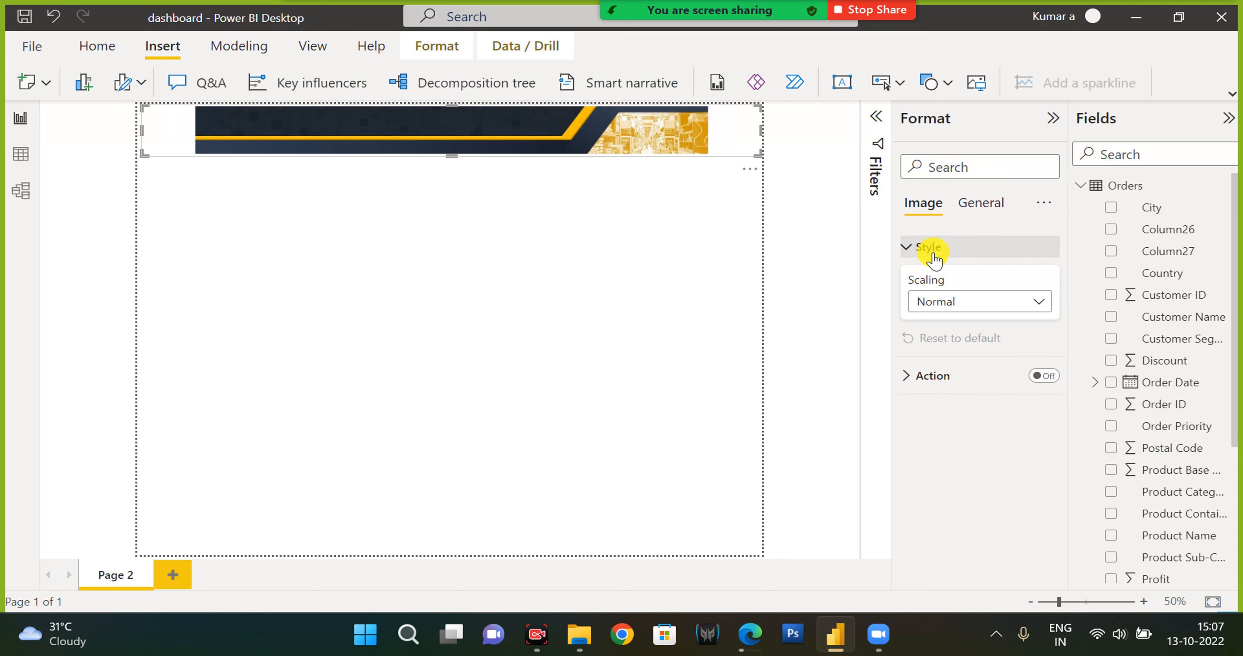
{"action": "left_click", "coordinate": [938, 301]}
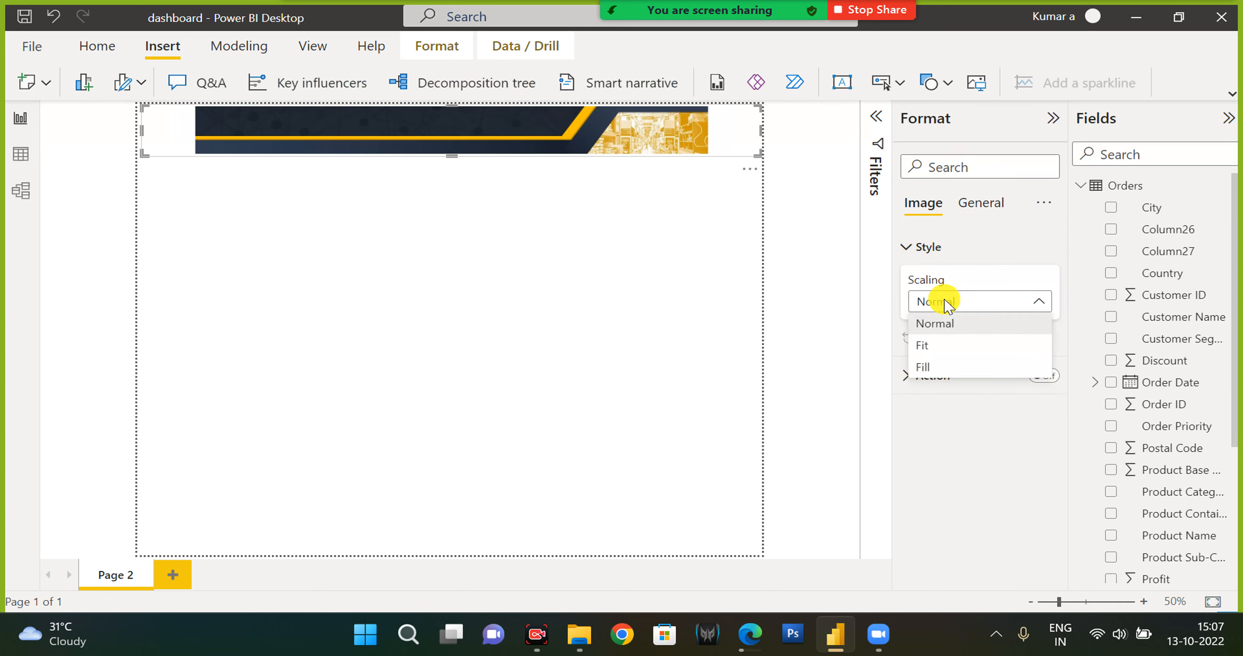
{"action": "left_click", "coordinate": [945, 346]}
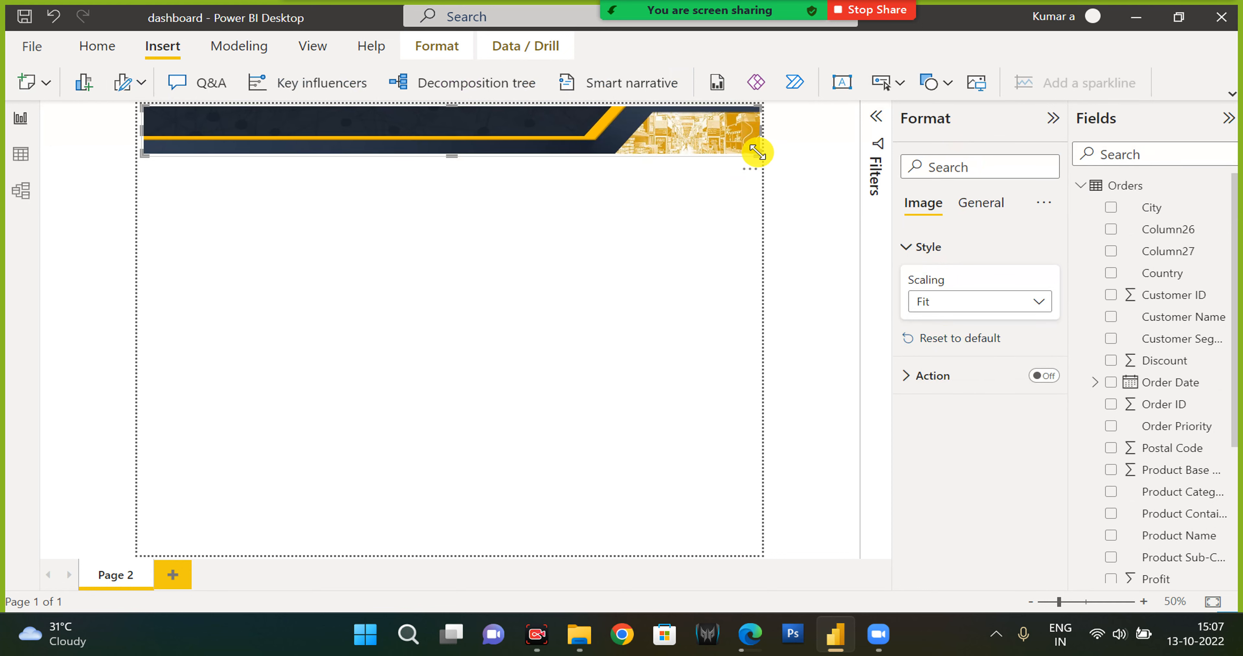
Stretch the banner to both canvas edges and drag its bottom edge down to make it taller.
{"action": "left_click_drag", "start_coordinate": [757, 154], "coordinate": [772, 156]}
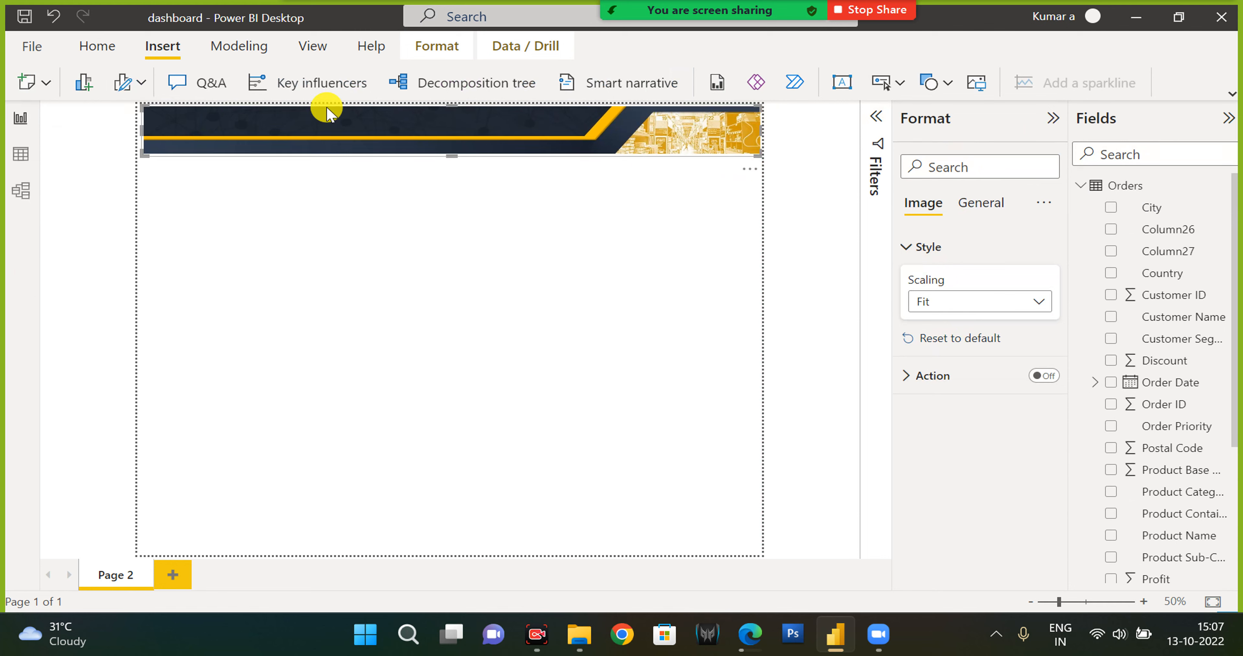
{"action": "left_click_drag", "start_coordinate": [141, 131], "coordinate": [123, 131]}
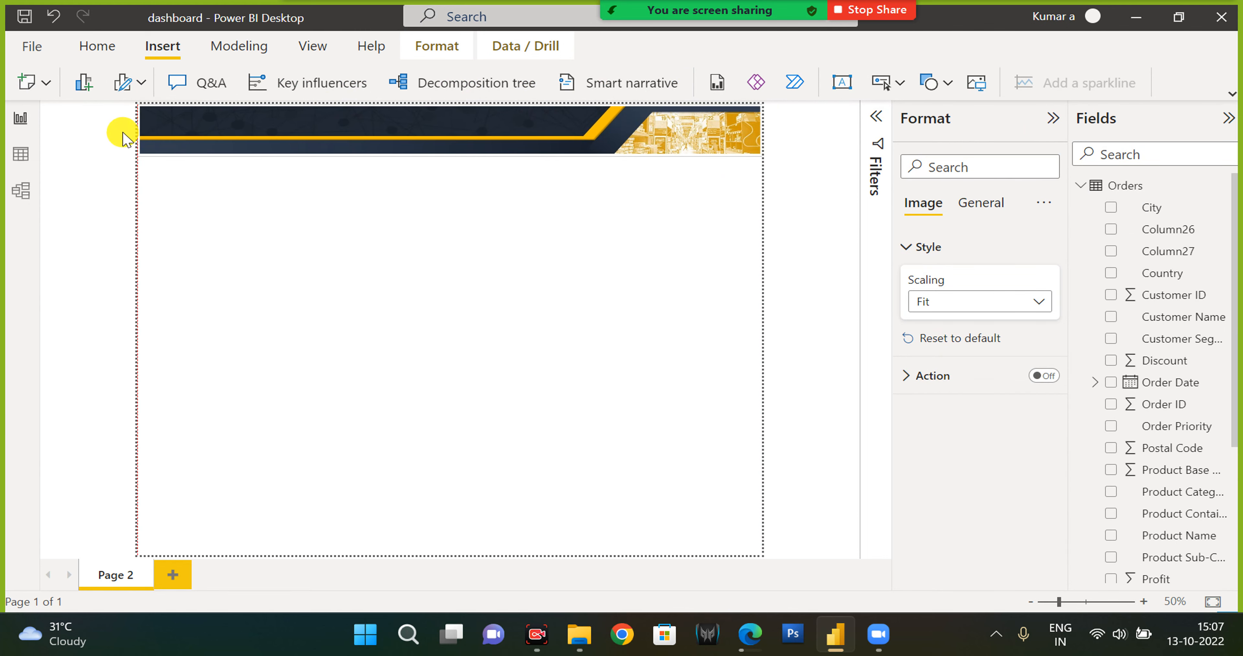
{"action": "left_click", "coordinate": [450, 160]}
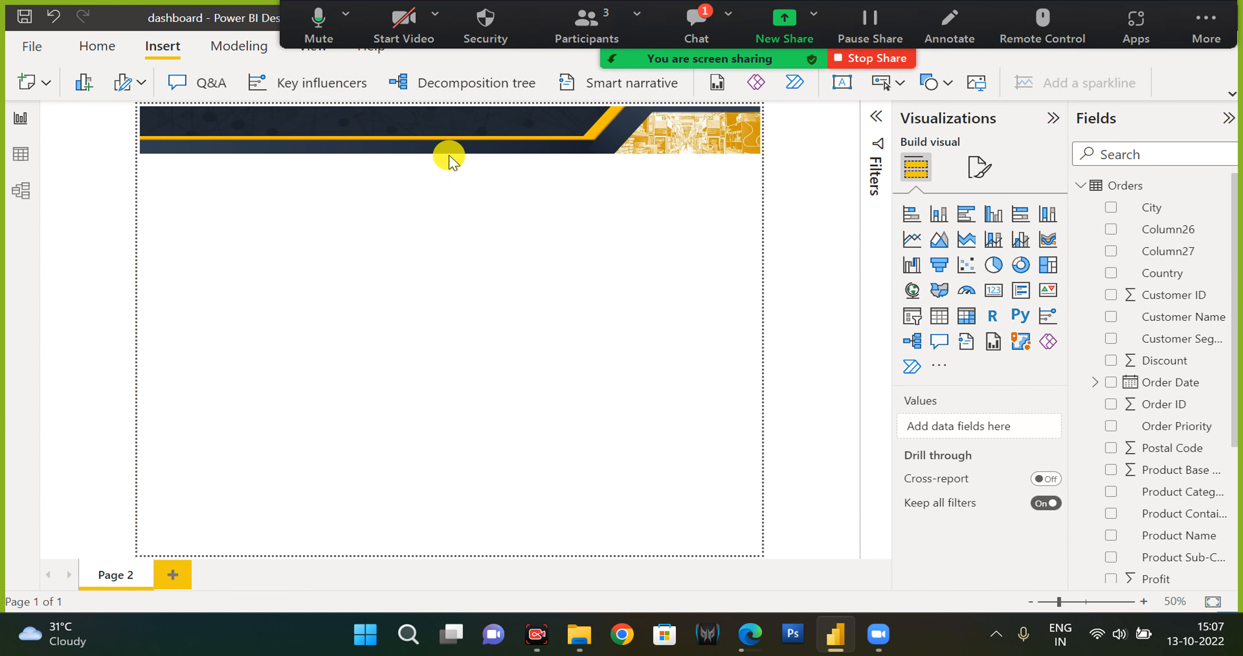
{"action": "left_click", "coordinate": [449, 156]}
{"action": "left_click_drag", "start_coordinate": [448, 156], "coordinate": [451, 182]}
{"action": "left_click", "coordinate": [449, 189]}
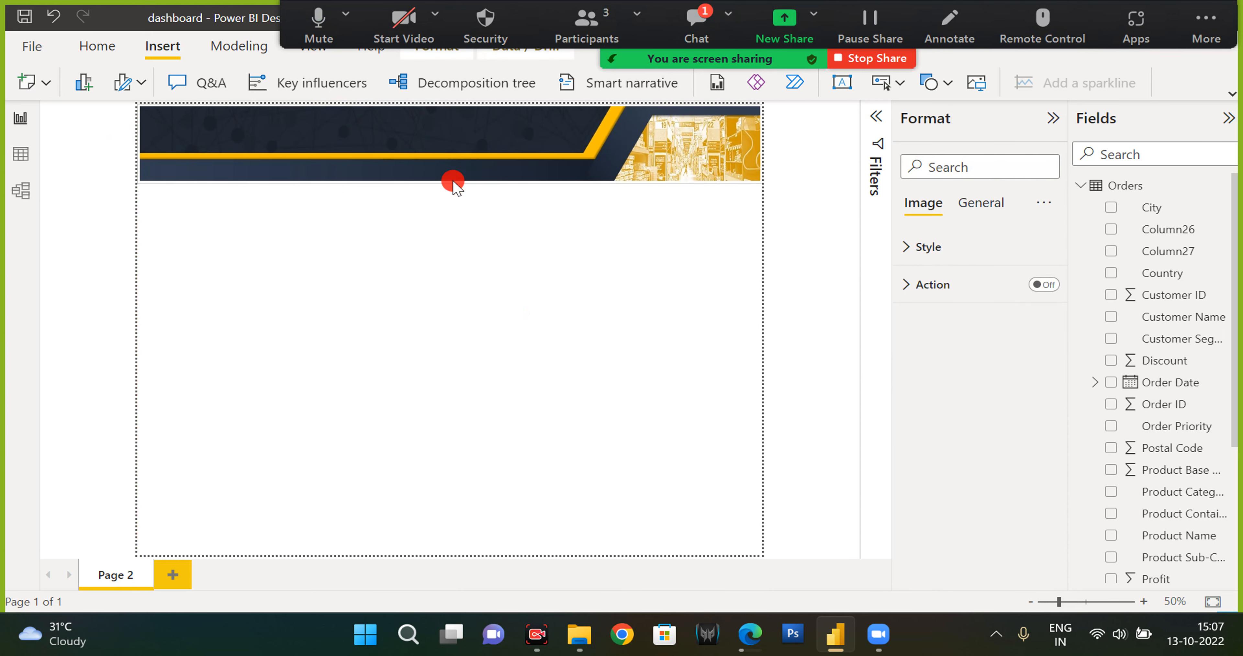
Insert a text box below the banner with font size 36 and the title Super Store Dashboard.
{"action": "left_click", "coordinate": [1229, 93]}
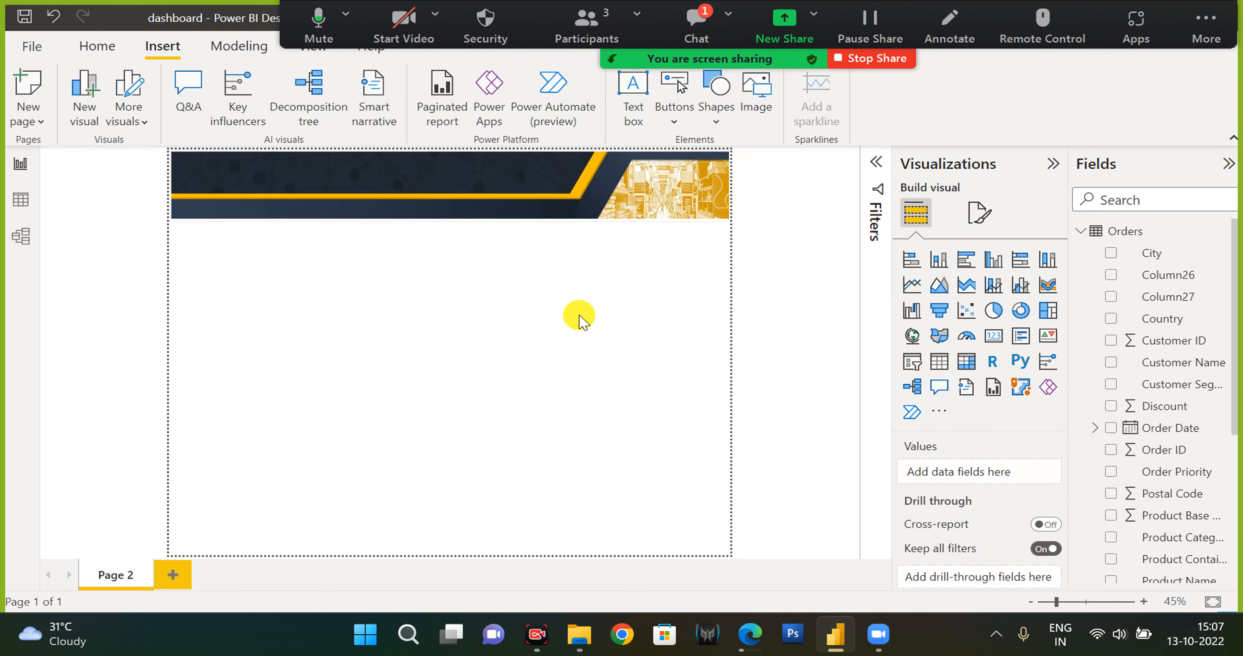
{"action": "left_click", "coordinate": [634, 111]}
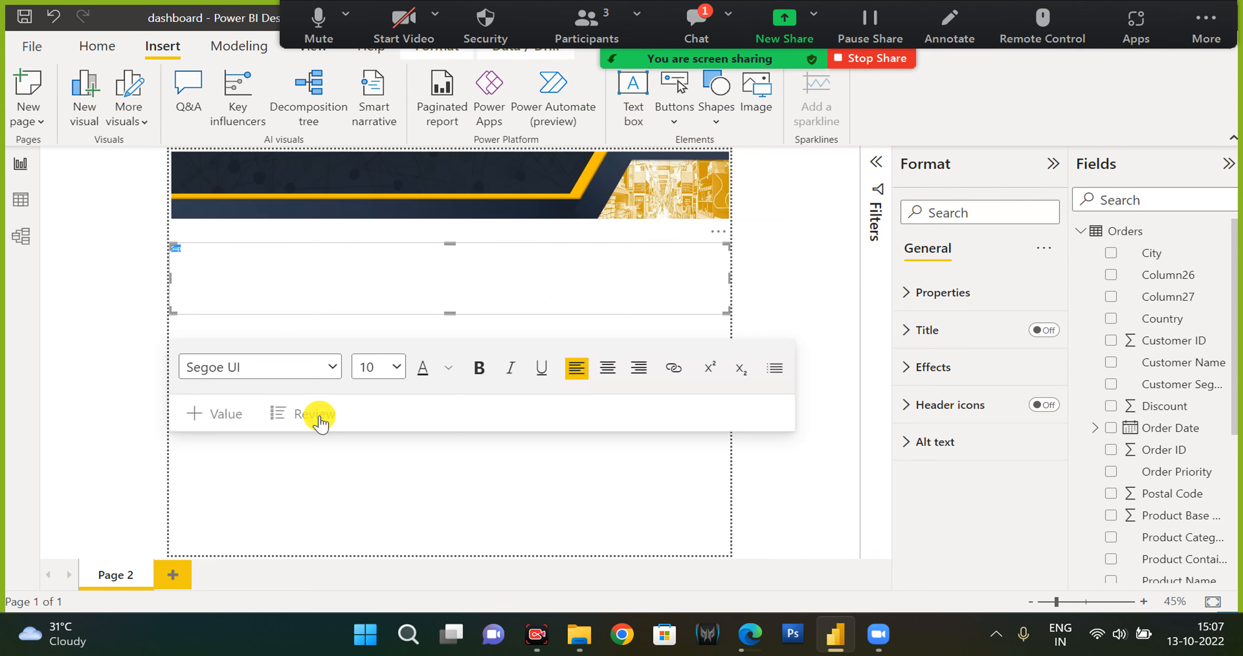
{"action": "left_click", "coordinate": [396, 367]}
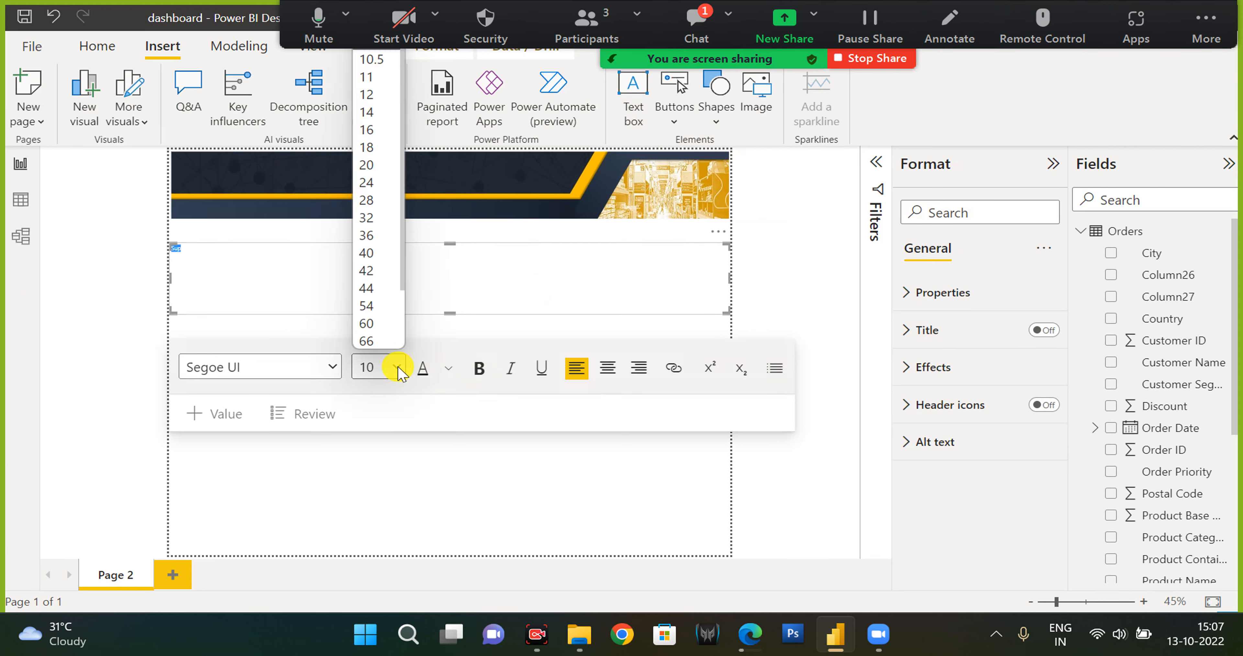
{"action": "left_click", "coordinate": [365, 235]}
{"action": "left_click", "coordinate": [330, 257]}
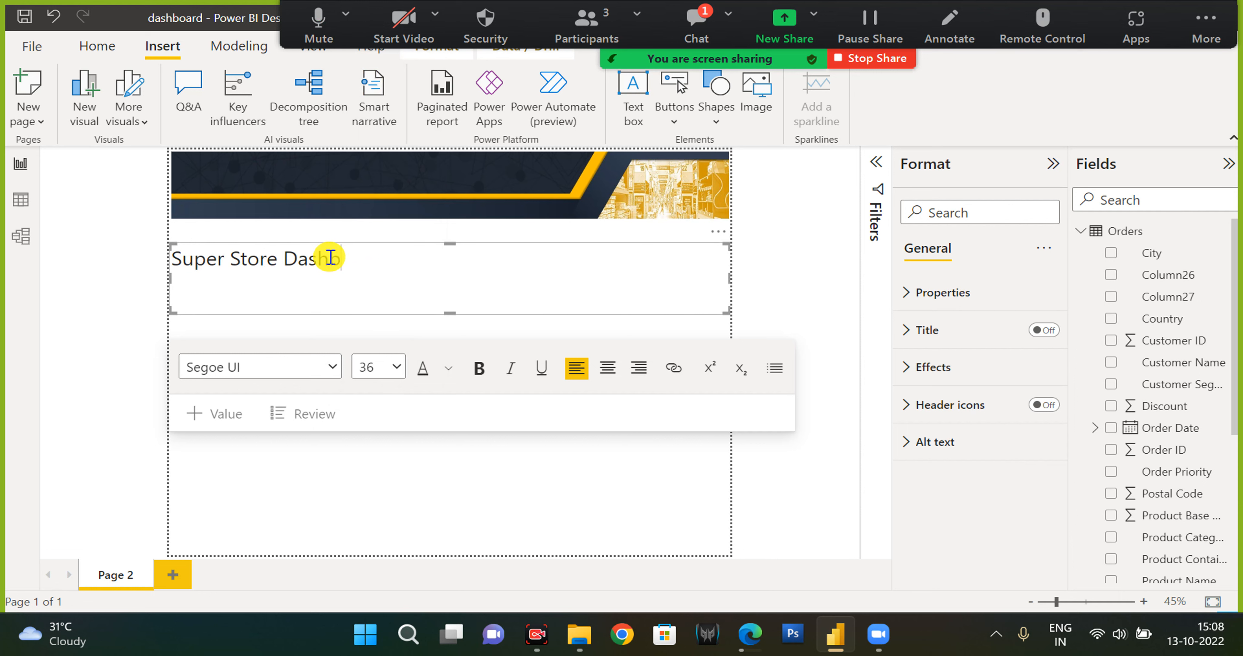
Format the whole title text as bold Arial and centre-align it.
{"action": "triple_click", "coordinate": [330, 257]}
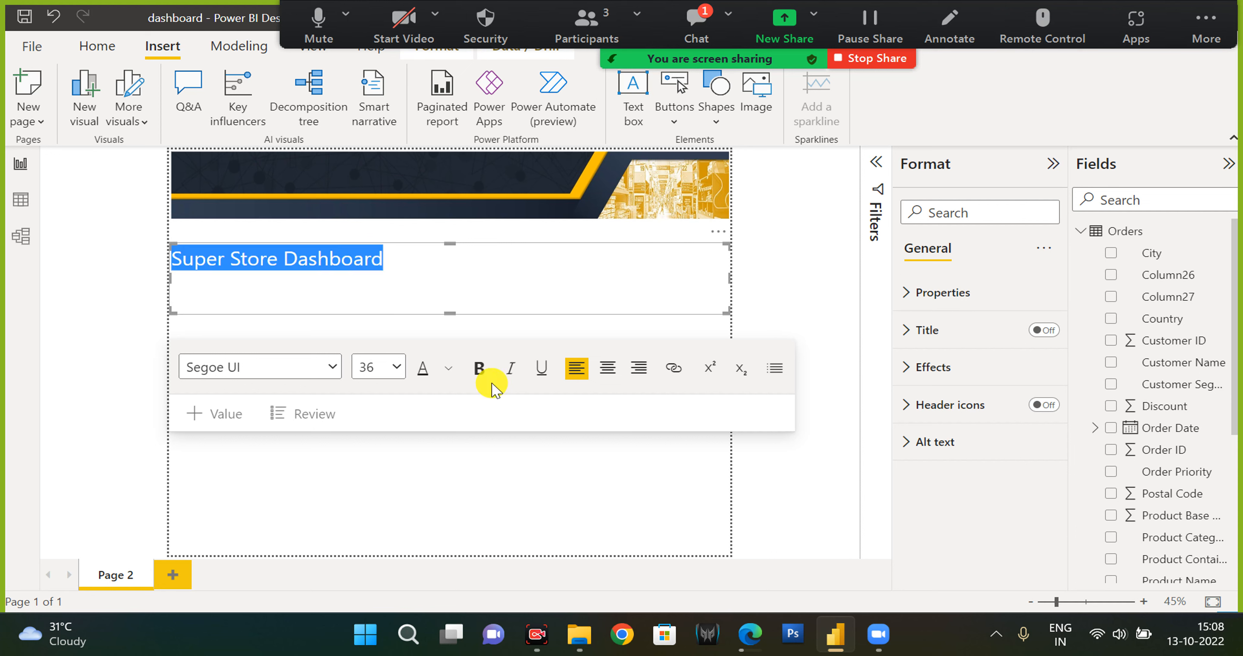
{"action": "left_click", "coordinate": [479, 368]}
{"action": "left_click", "coordinate": [332, 367]}
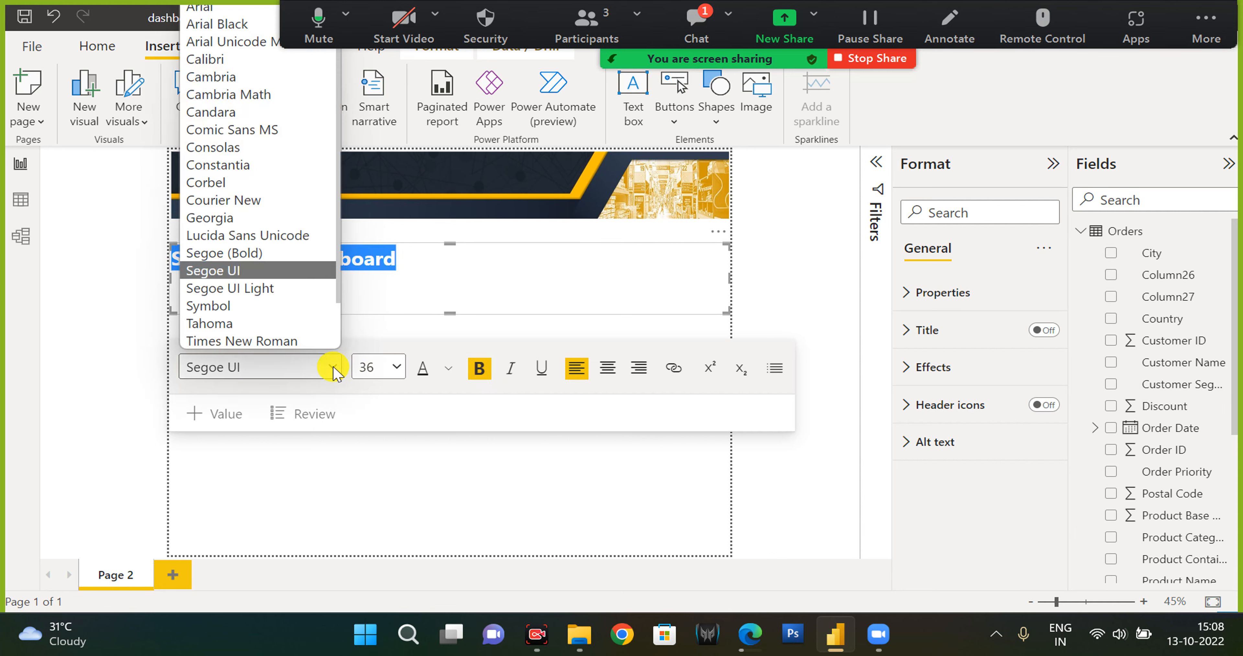
{"action": "left_click", "coordinate": [207, 9]}
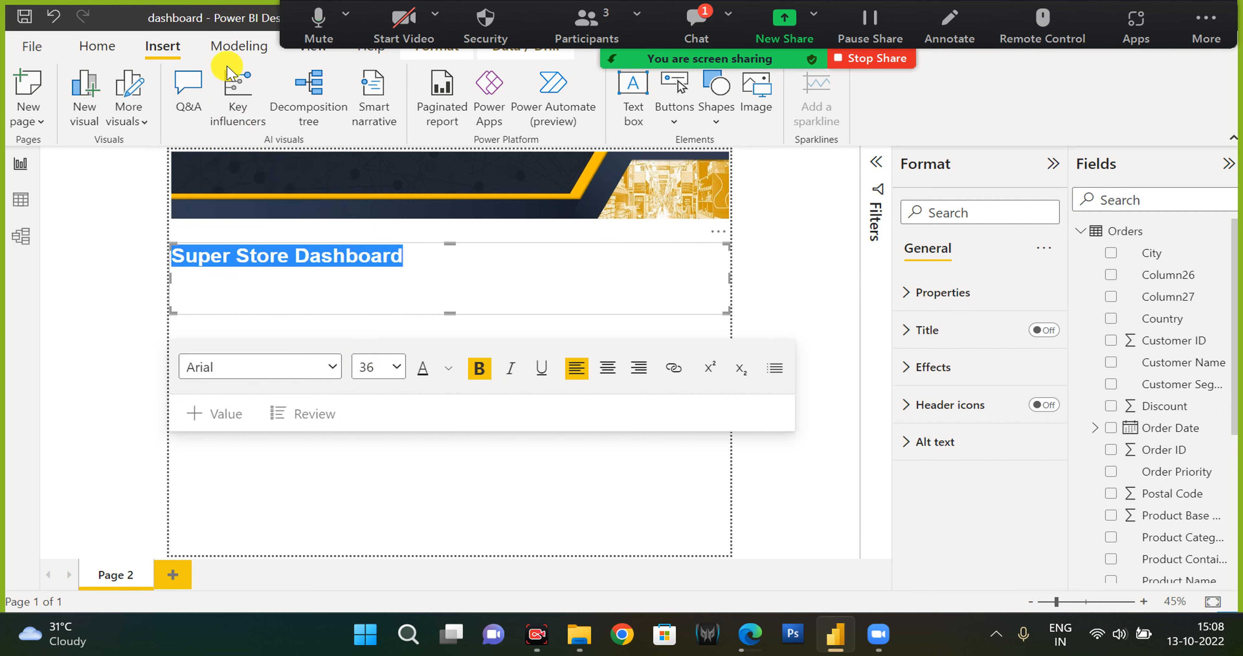
{"action": "left_click", "coordinate": [607, 368]}
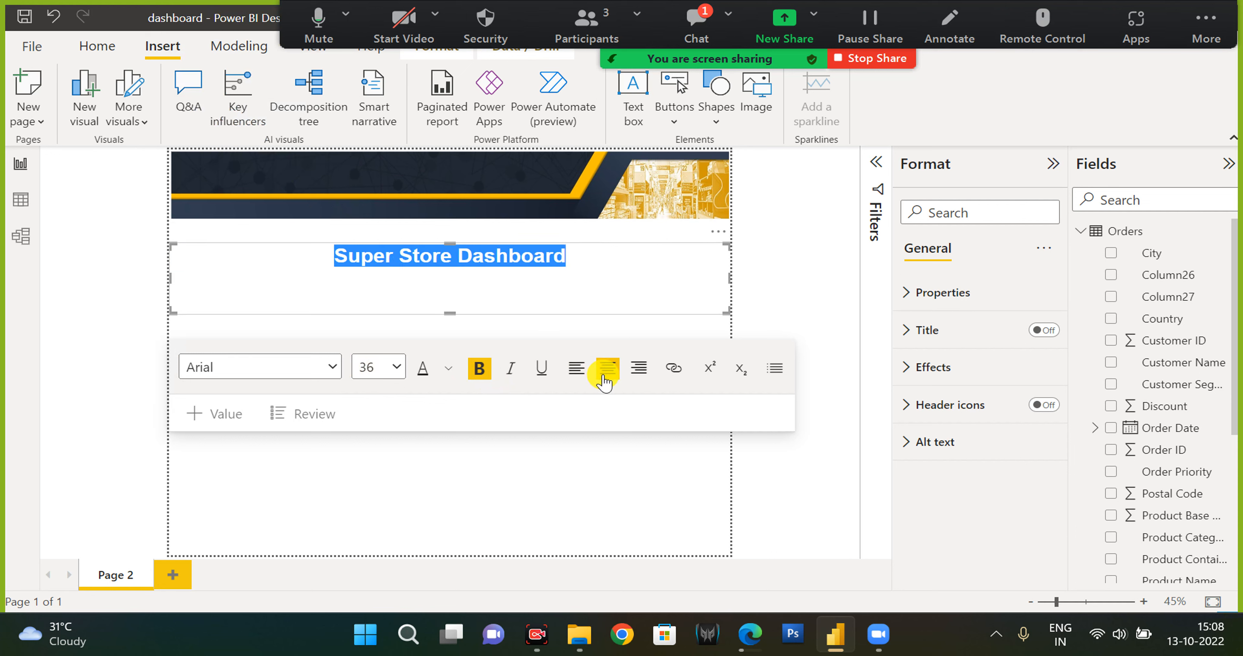
{"action": "left_click", "coordinate": [449, 372]}
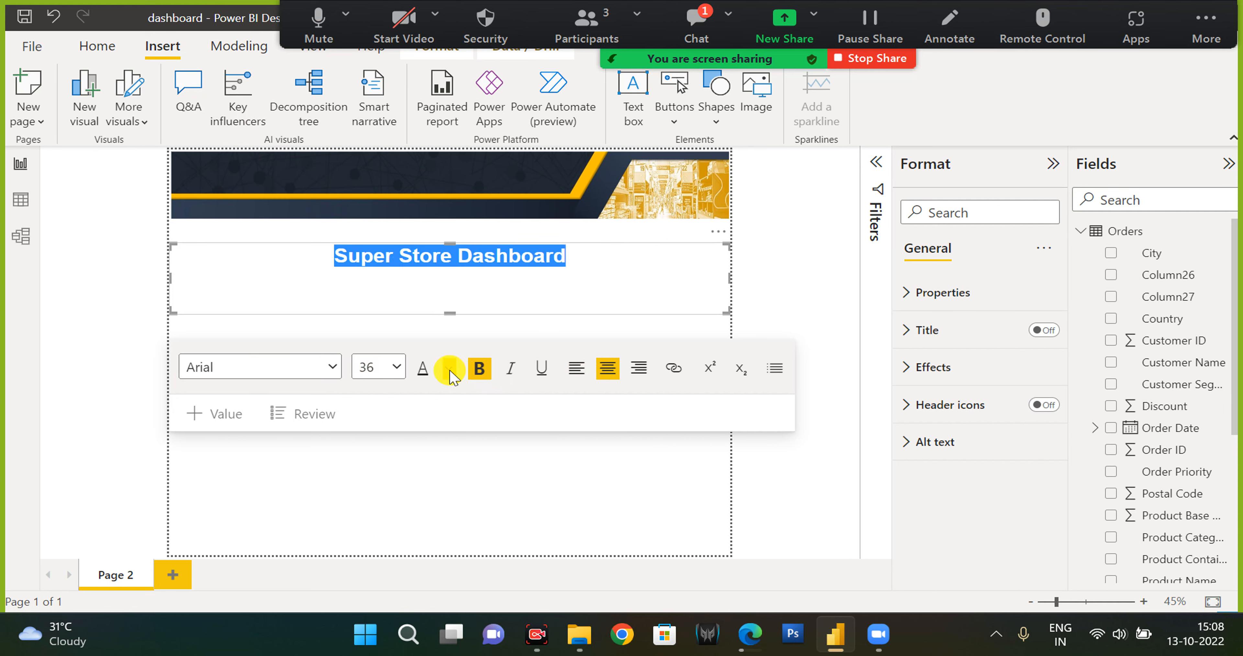
{"action": "left_click", "coordinate": [468, 80]}
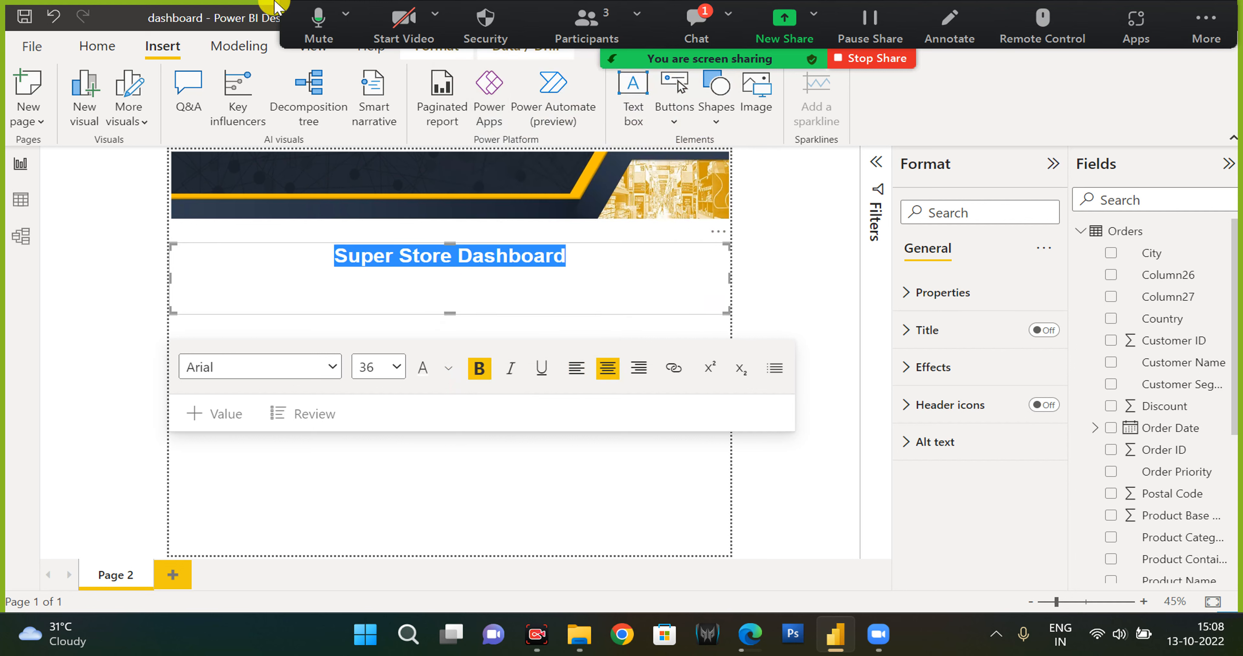
Move the title text box up onto the banner and narrow it from its right edge.
{"action": "left_click_drag", "start_coordinate": [384, 243], "coordinate": [384, 164]}
{"action": "left_click_drag", "start_coordinate": [729, 201], "coordinate": [543, 208]}
{"action": "left_click", "coordinate": [393, 198]}
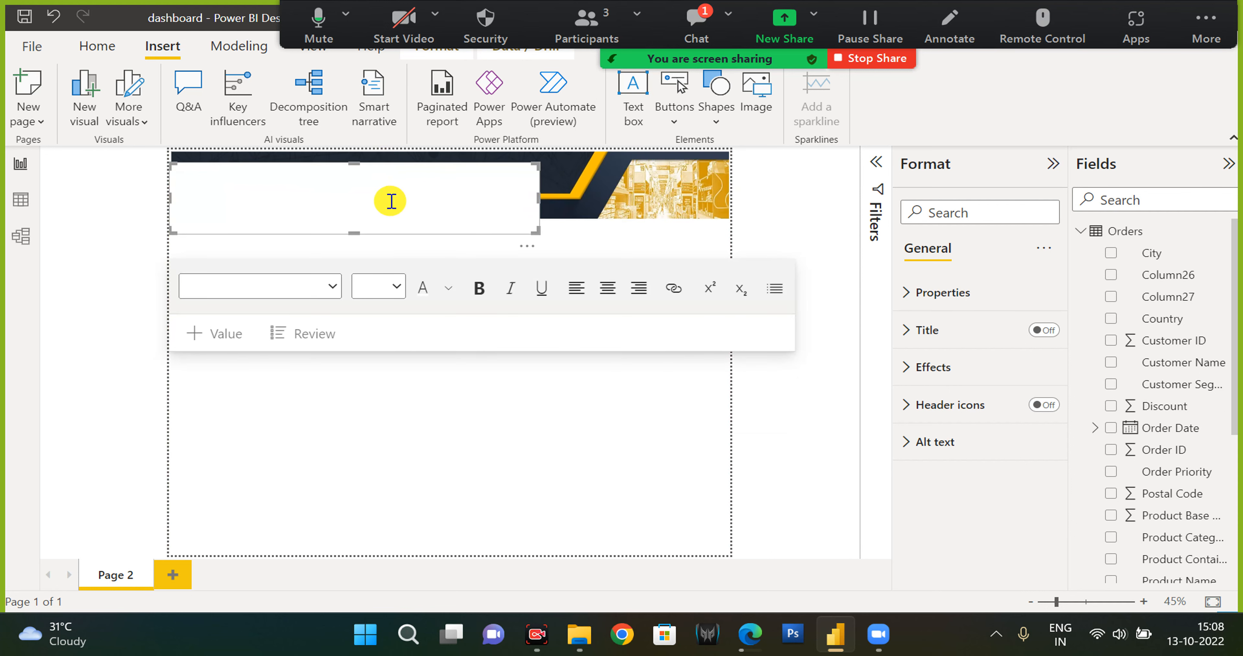
Select all the title text and set its font colour to white.
{"action": "key", "text": "ctrl+a"}
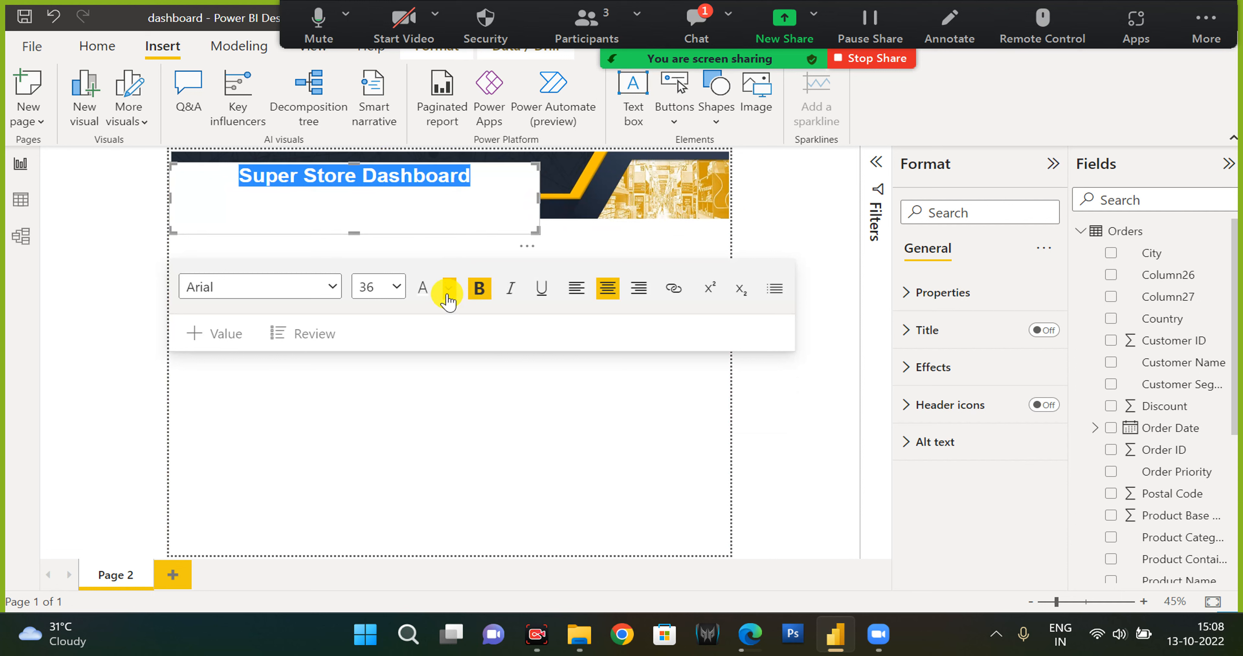
{"action": "left_click", "coordinate": [423, 293]}
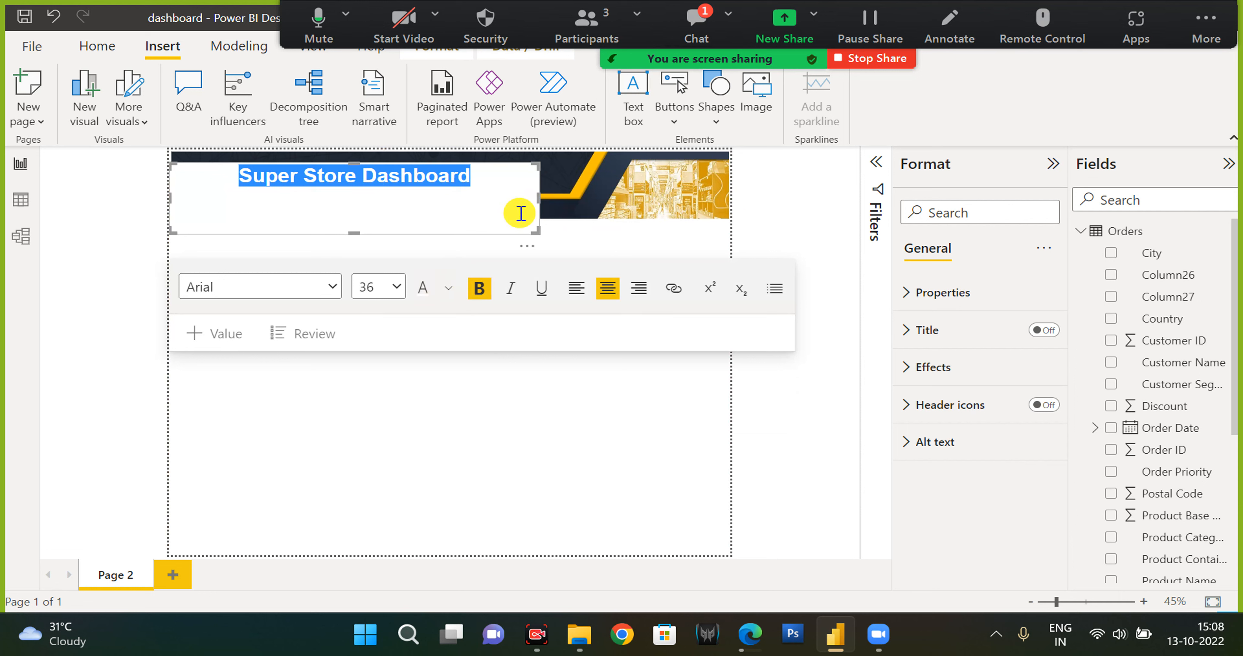
{"action": "key", "text": "Delete"}
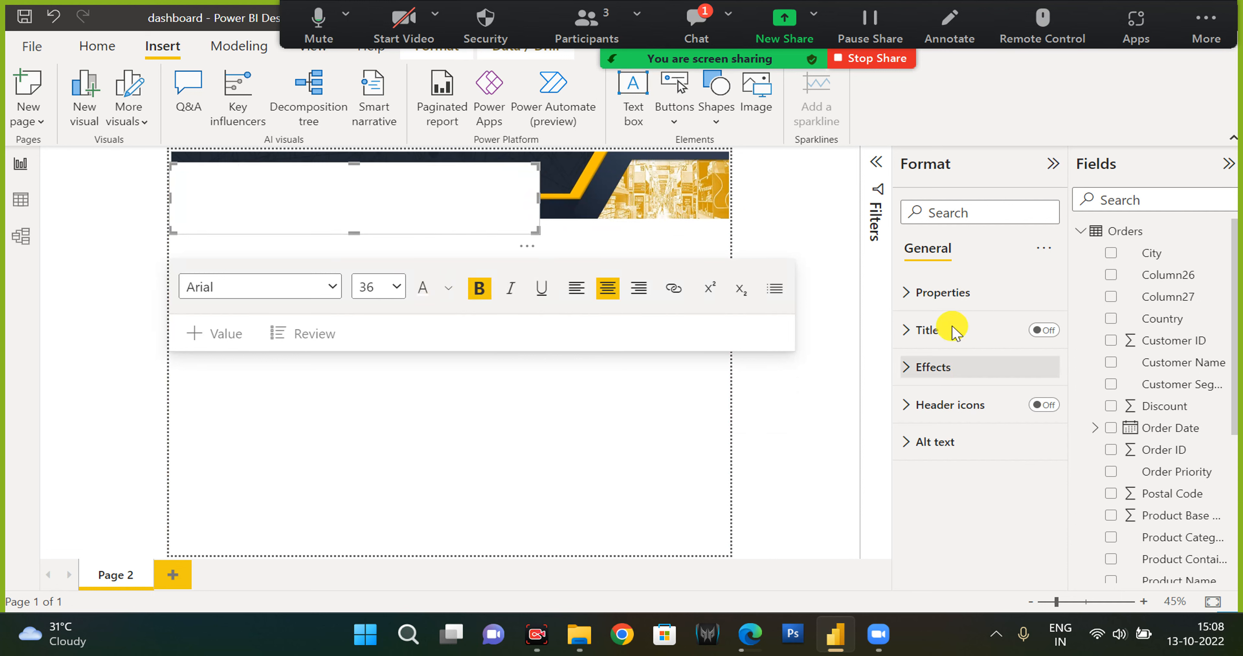
Turn off the title text box's background so the title shows over the banner.
{"action": "left_click", "coordinate": [943, 293]}
{"action": "scroll", "coordinate": [965, 318], "scroll_direction": "down", "scroll_amount": 3}
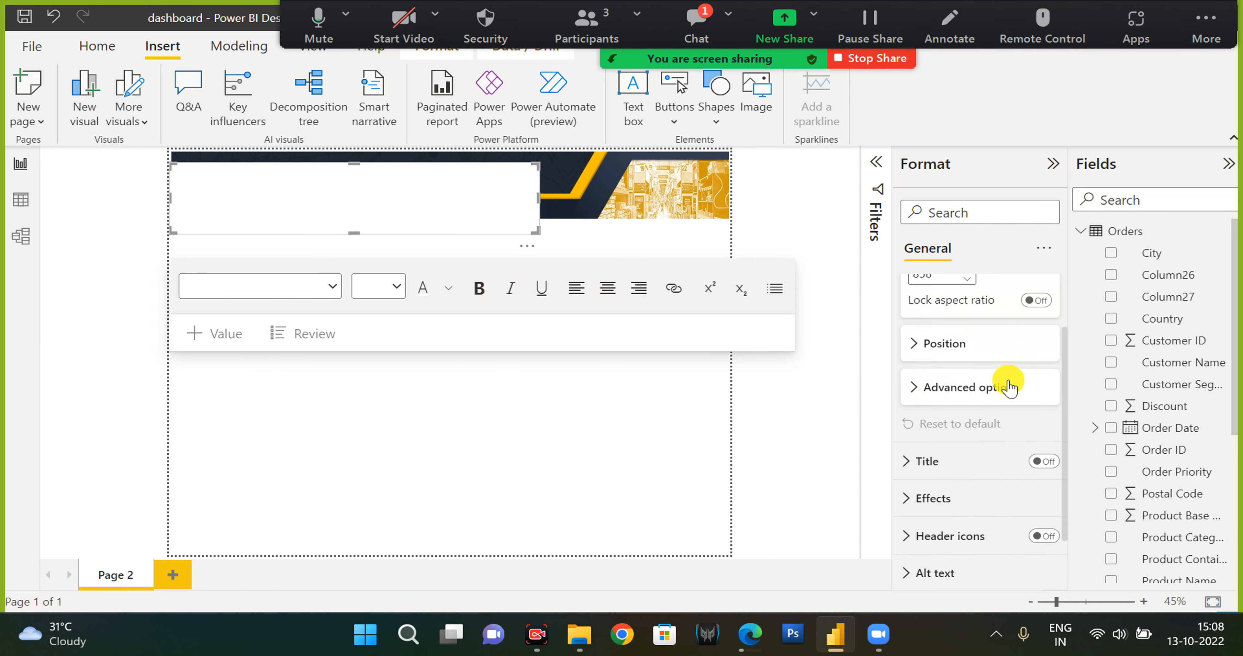
{"action": "left_click", "coordinate": [972, 386]}
{"action": "scroll", "coordinate": [971, 390], "scroll_direction": "up", "scroll_amount": 3}
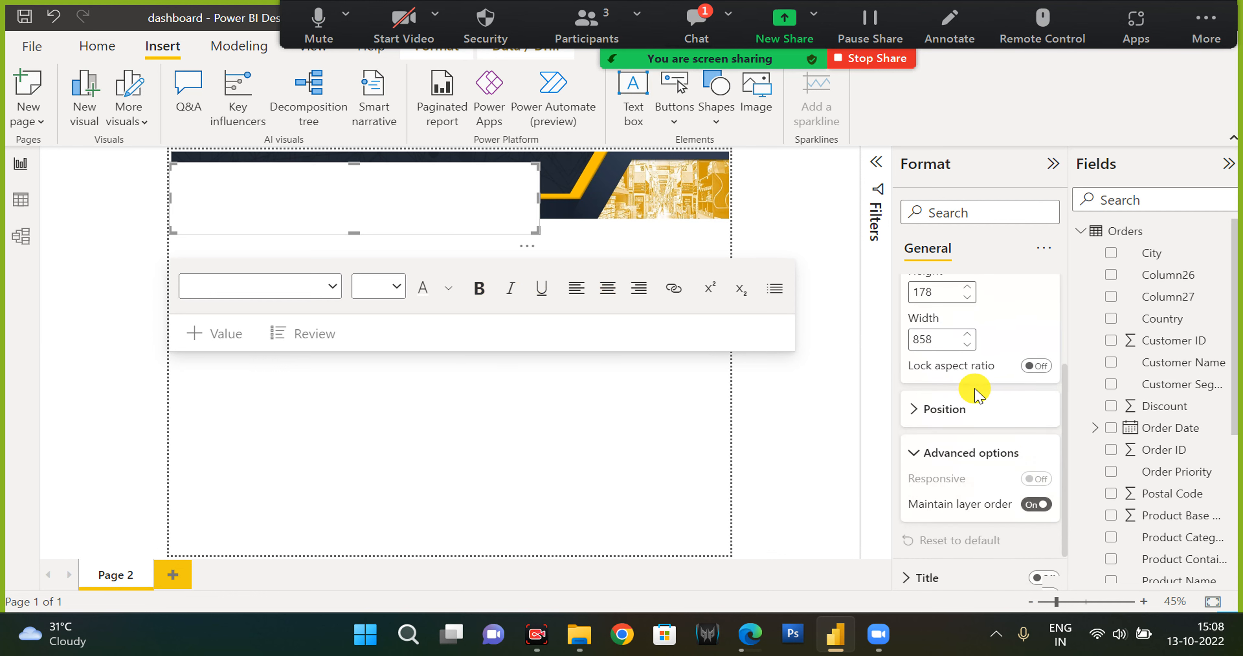
{"action": "left_click", "coordinate": [941, 295]}
{"action": "left_click", "coordinate": [964, 366]}
{"action": "scroll", "coordinate": [985, 476], "scroll_direction": "down", "scroll_amount": 2}
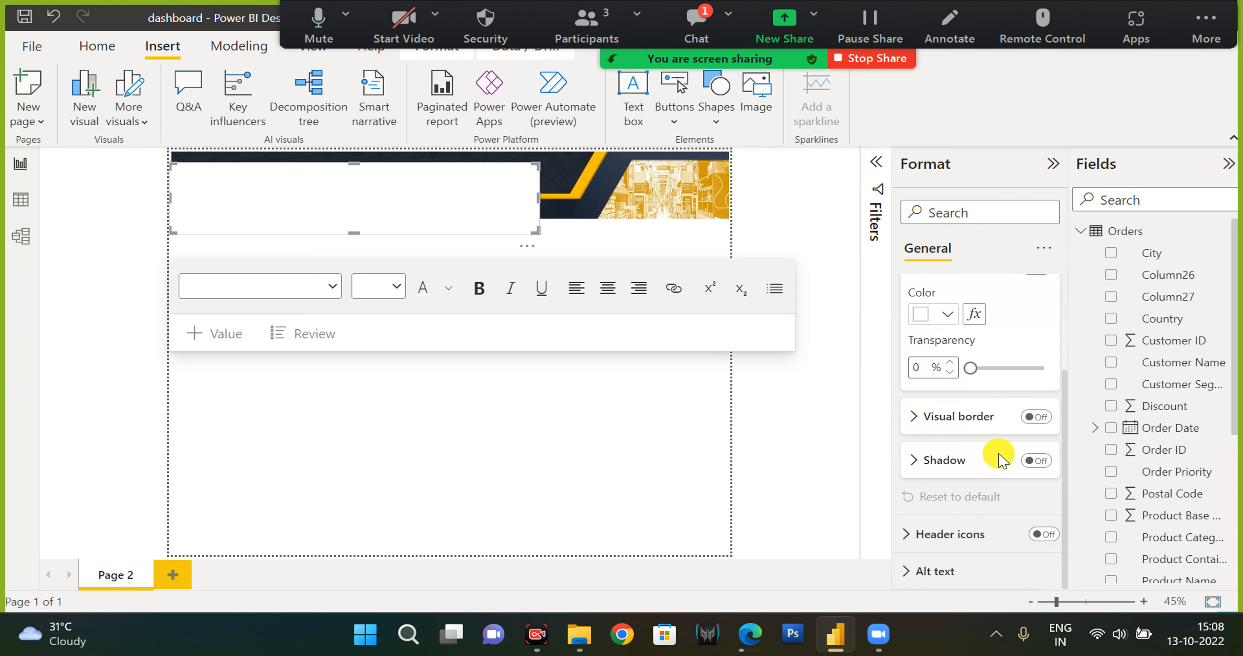
{"action": "scroll", "coordinate": [994, 472], "scroll_direction": "up", "scroll_amount": 3}
{"action": "left_click", "coordinate": [1036, 406]}
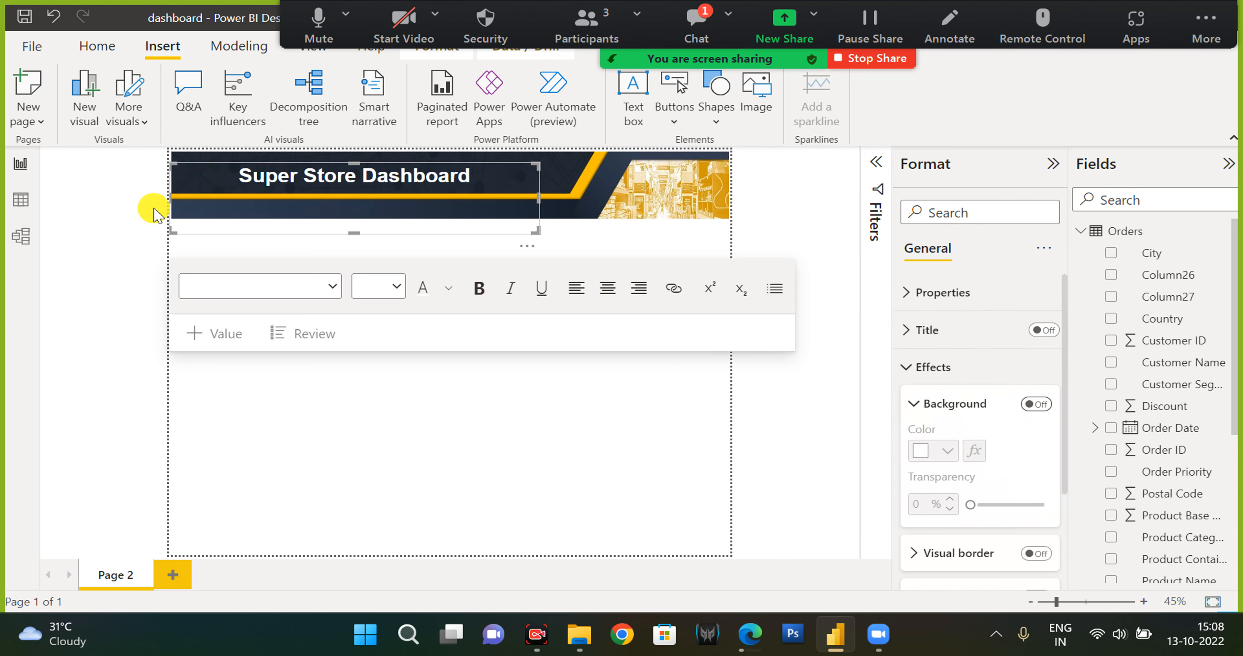
Resize the title text box so it sits within the banner.
{"action": "left_click_drag", "start_coordinate": [537, 231], "coordinate": [553, 247]}
{"action": "left_click", "coordinate": [373, 177]}
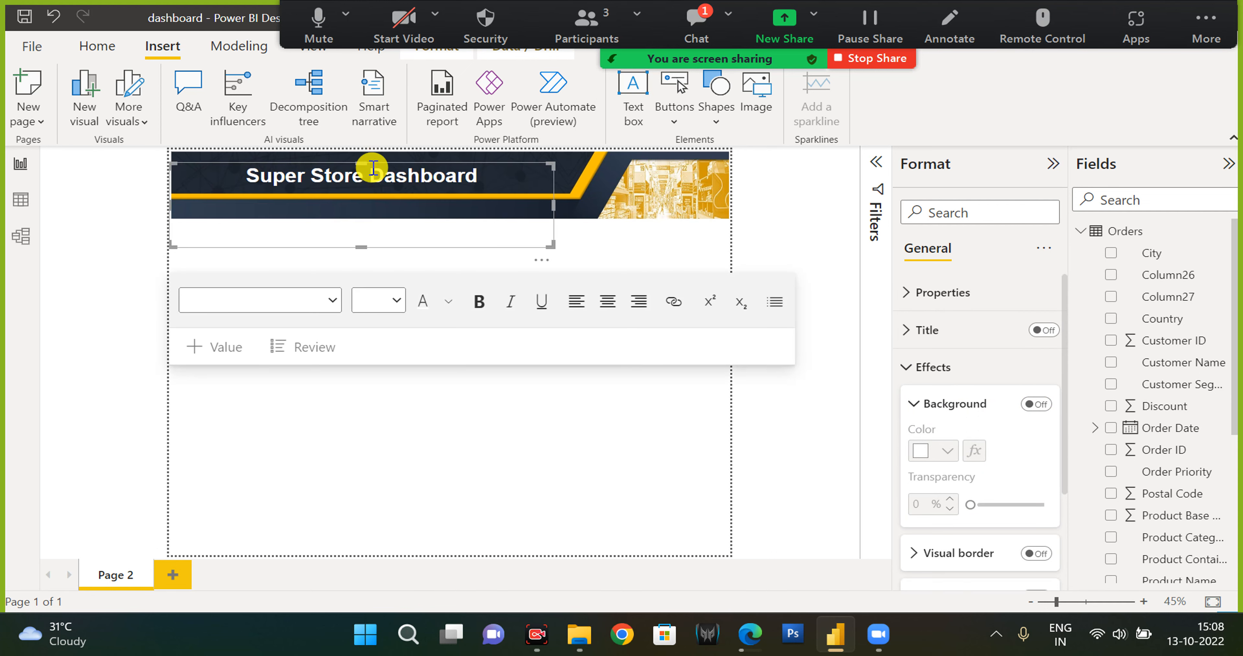
{"action": "left_click_drag", "start_coordinate": [362, 246], "coordinate": [364, 204]}
{"action": "left_click", "coordinate": [421, 166]}
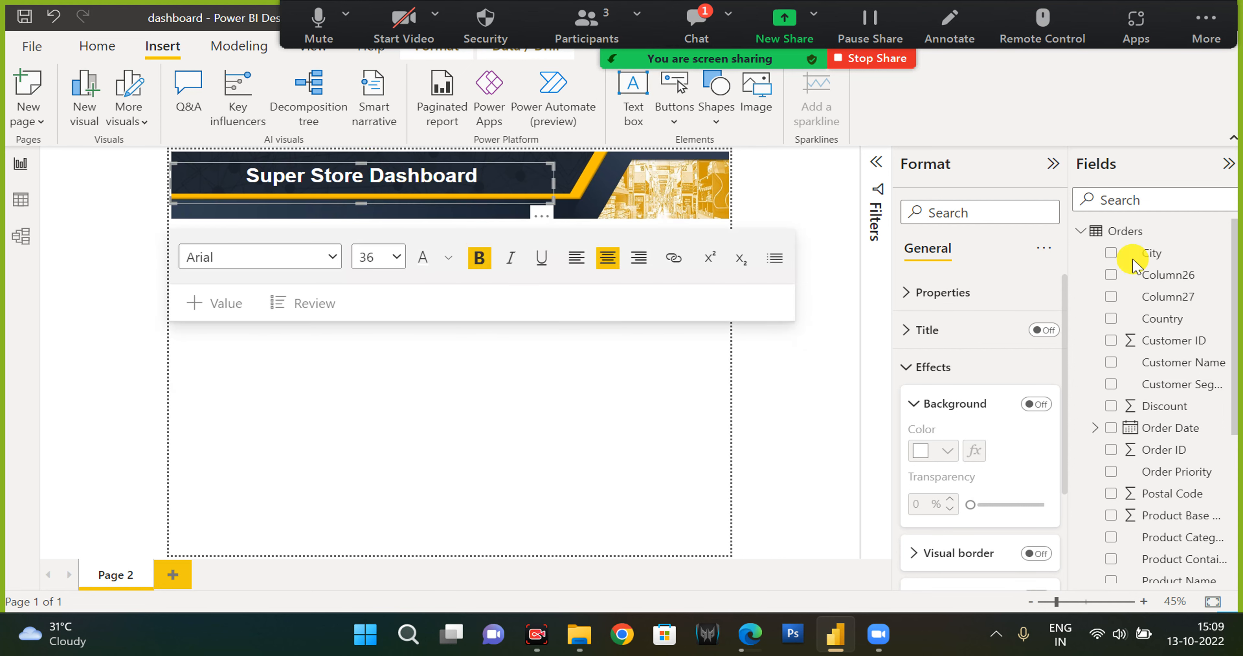
Nudge the banner's bottom edge slightly upward.
{"action": "left_click", "coordinate": [856, 246]}
{"action": "left_click", "coordinate": [597, 393]}
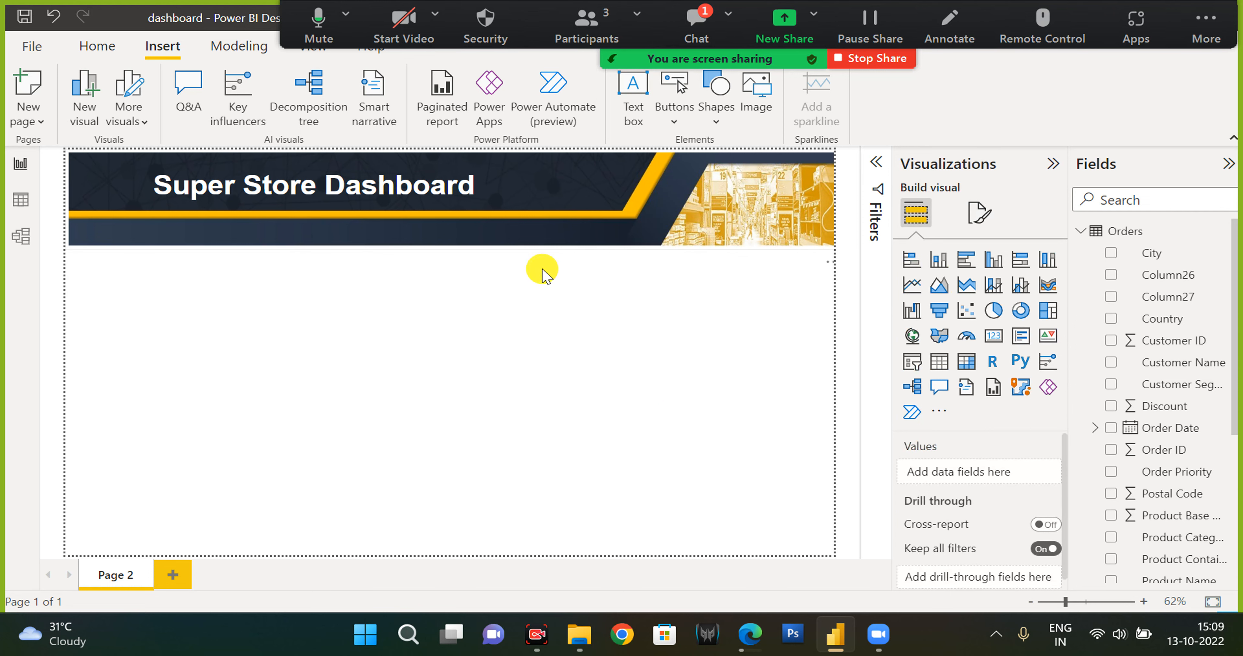
{"action": "left_click", "coordinate": [493, 247]}
{"action": "left_click_drag", "start_coordinate": [456, 249], "coordinate": [454, 245]}
{"action": "left_click", "coordinate": [534, 408]}
Insert a clustered column chart and add Ship Mode to its X-axis.
{"action": "scroll", "coordinate": [1167, 410], "scroll_direction": "down", "scroll_amount": 3}
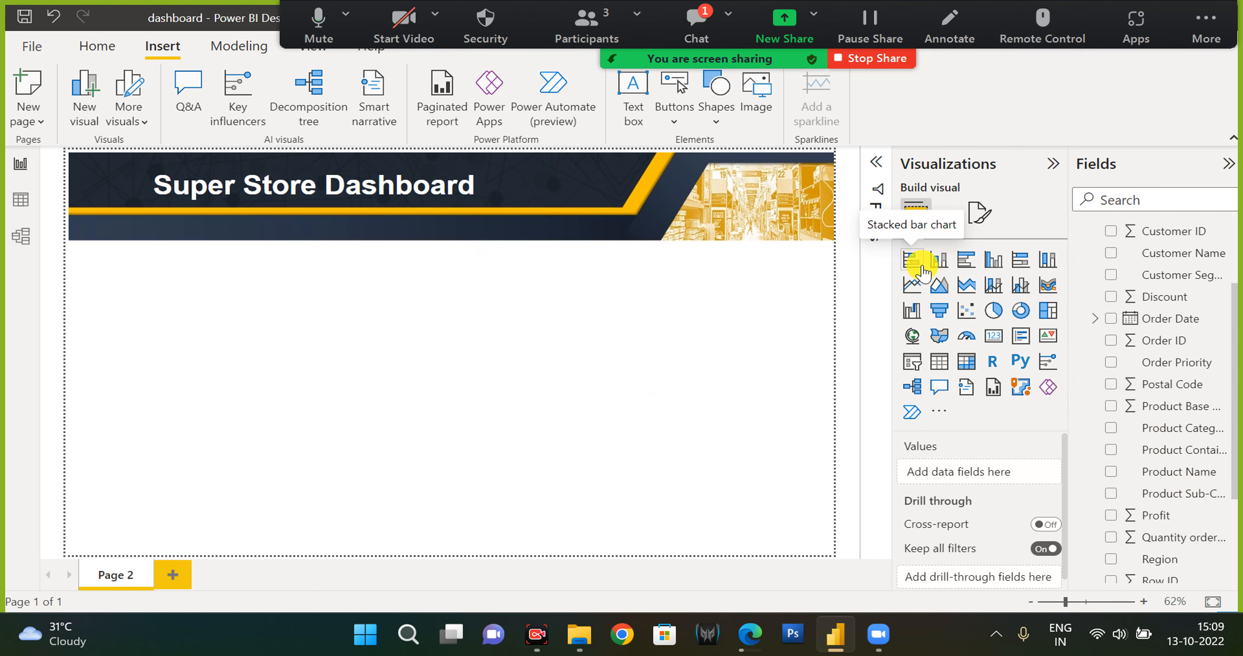
{"action": "left_click", "coordinate": [941, 262]}
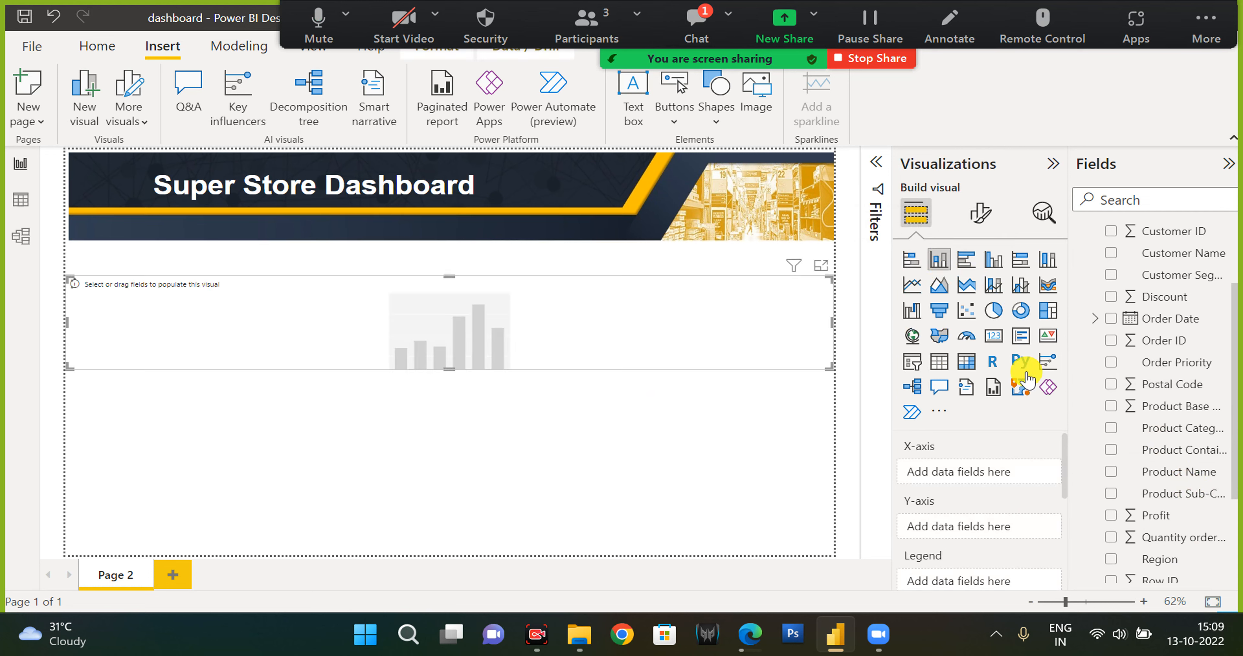
{"action": "scroll", "coordinate": [1188, 452], "scroll_direction": "up", "scroll_amount": 2}
{"action": "scroll", "coordinate": [1189, 453], "scroll_direction": "down", "scroll_amount": 4}
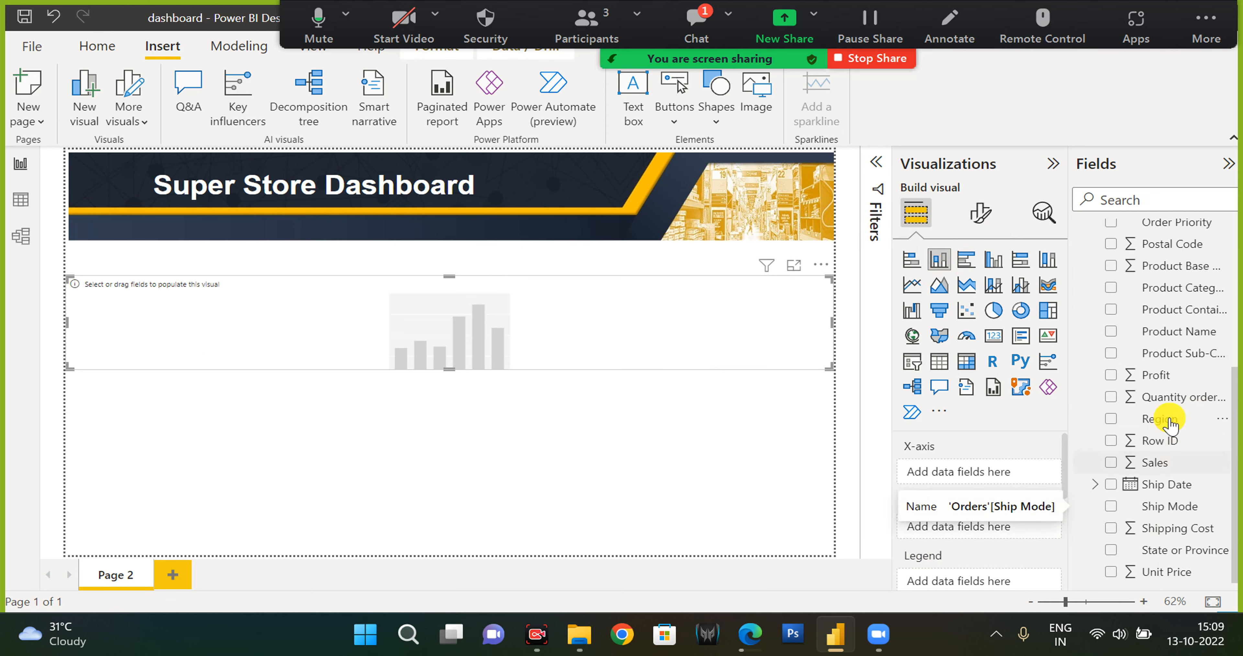
{"action": "scroll", "coordinate": [1171, 431], "scroll_direction": "up", "scroll_amount": 3}
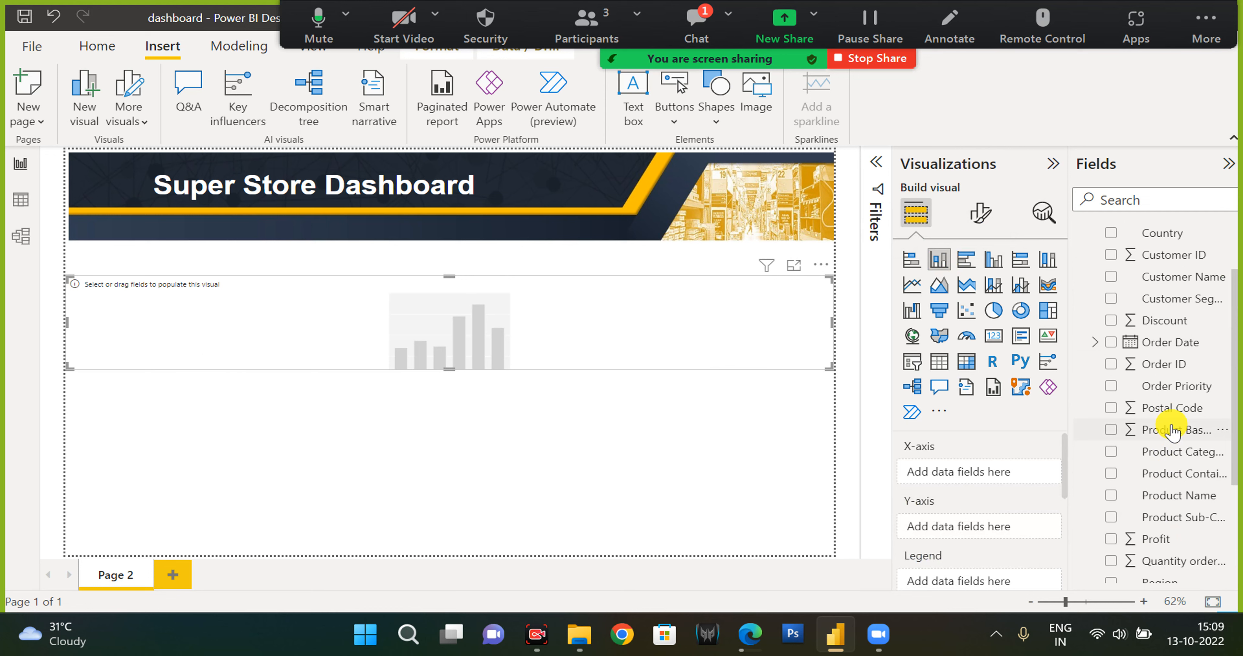
{"action": "scroll", "coordinate": [1212, 429], "scroll_direction": "down", "scroll_amount": 3}
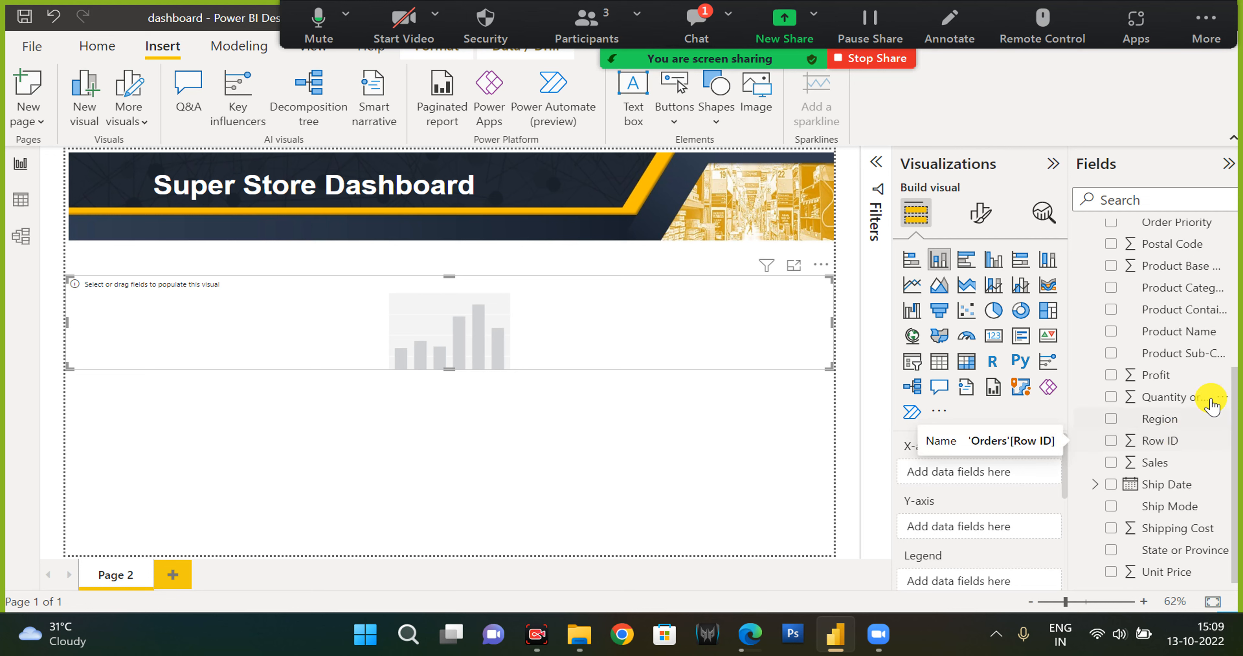
{"action": "left_click_drag", "start_coordinate": [1154, 509], "coordinate": [990, 478]}
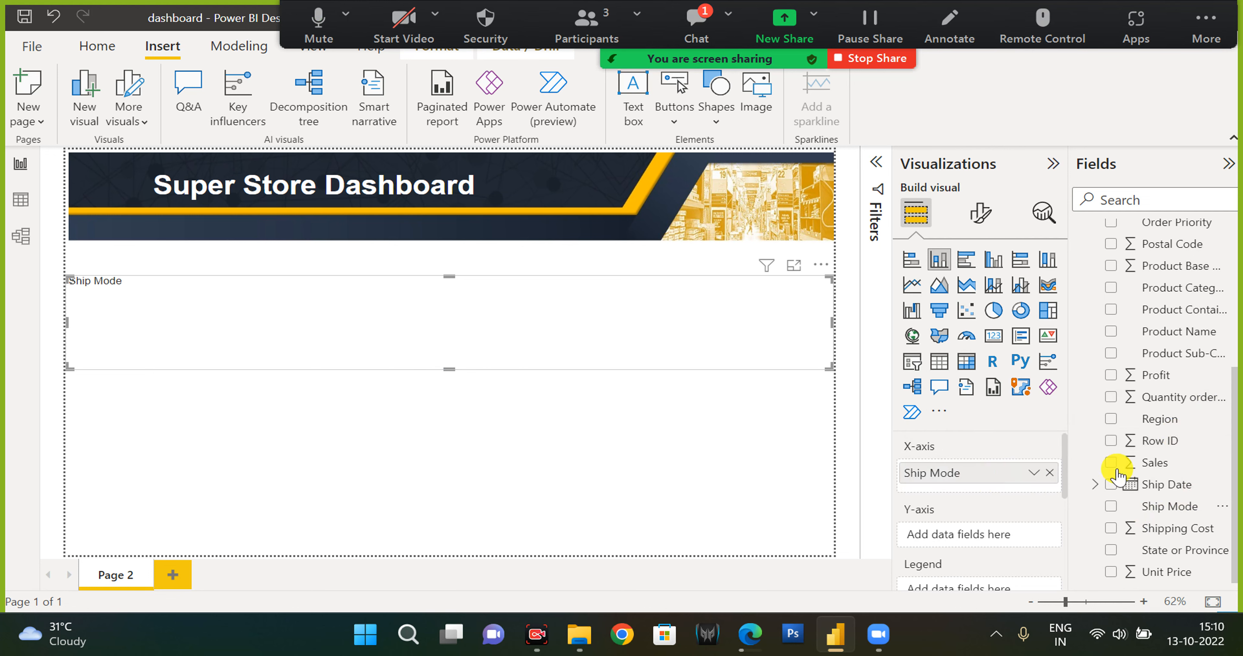
Try to add Sales to the chart and switch it to a stacked bar chart.
{"action": "left_click_drag", "start_coordinate": [1154, 463], "coordinate": [990, 533]}
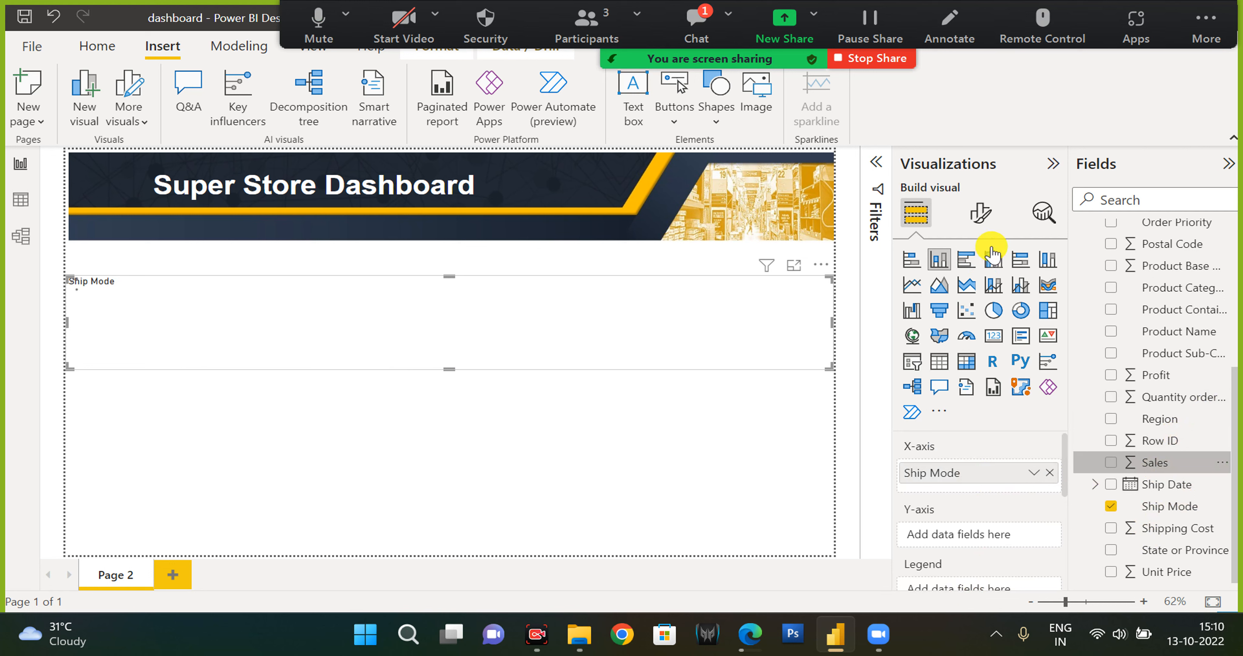
{"action": "left_click", "coordinate": [993, 262]}
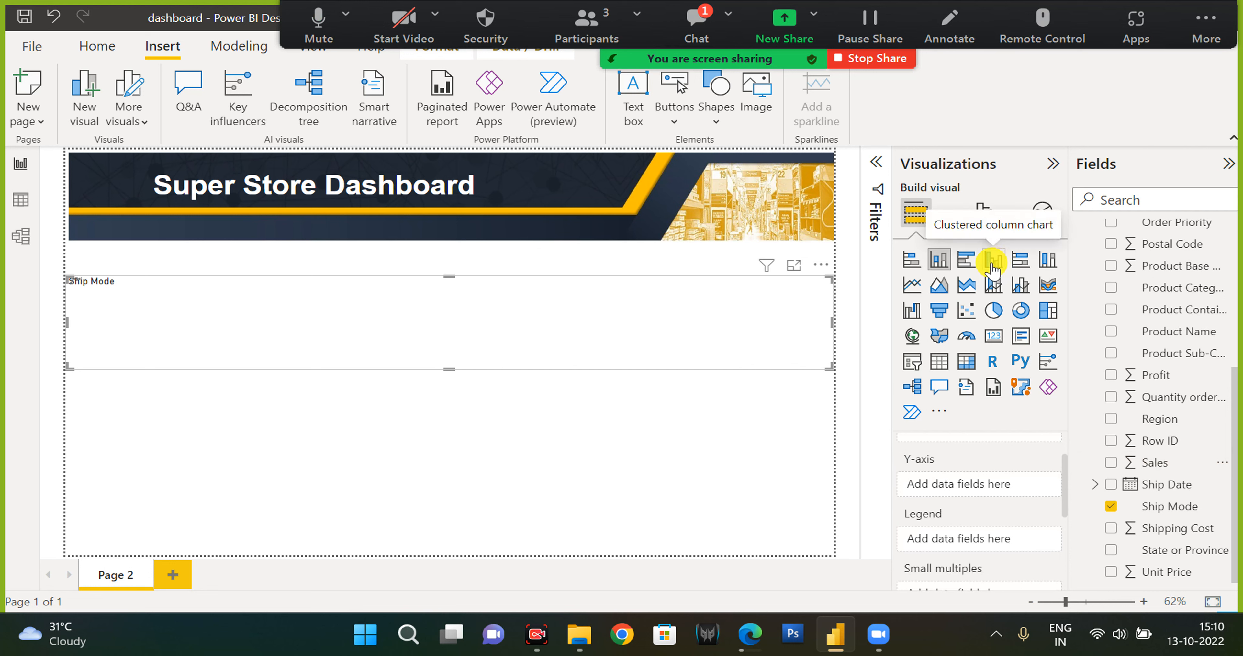
{"action": "left_click", "coordinate": [910, 274]}
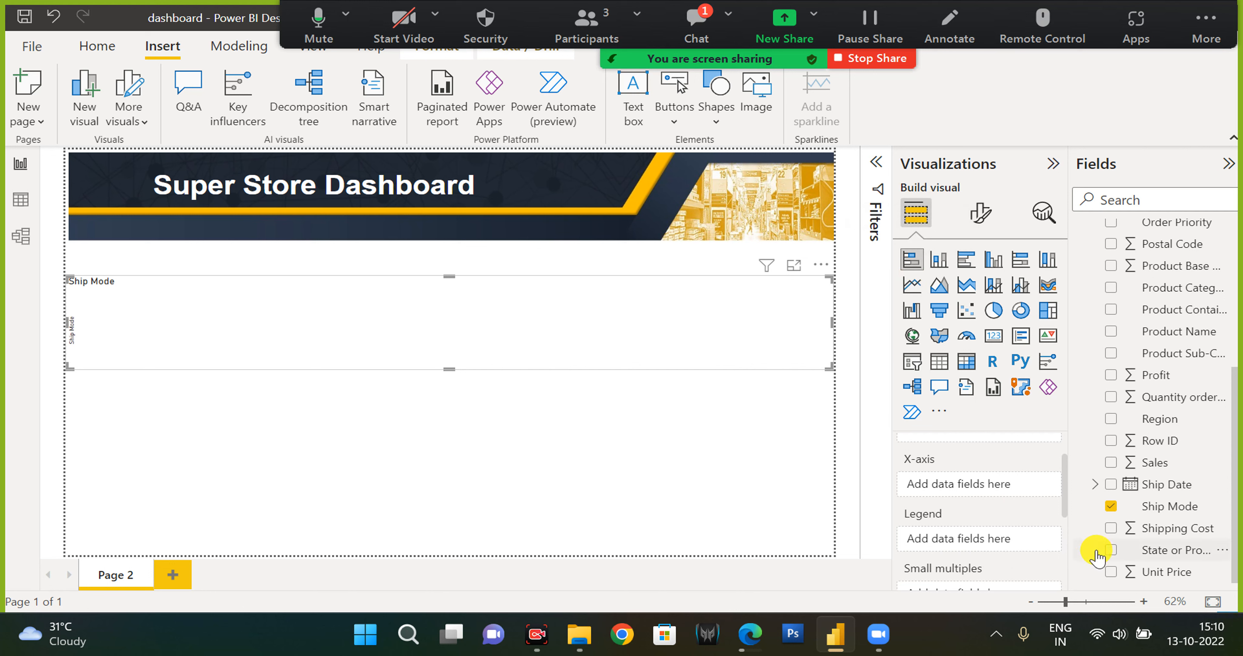
Switch the visual to a clustered bar chart and place Sales on its X-axis.
{"action": "scroll", "coordinate": [1056, 532], "scroll_direction": "down", "scroll_amount": 3}
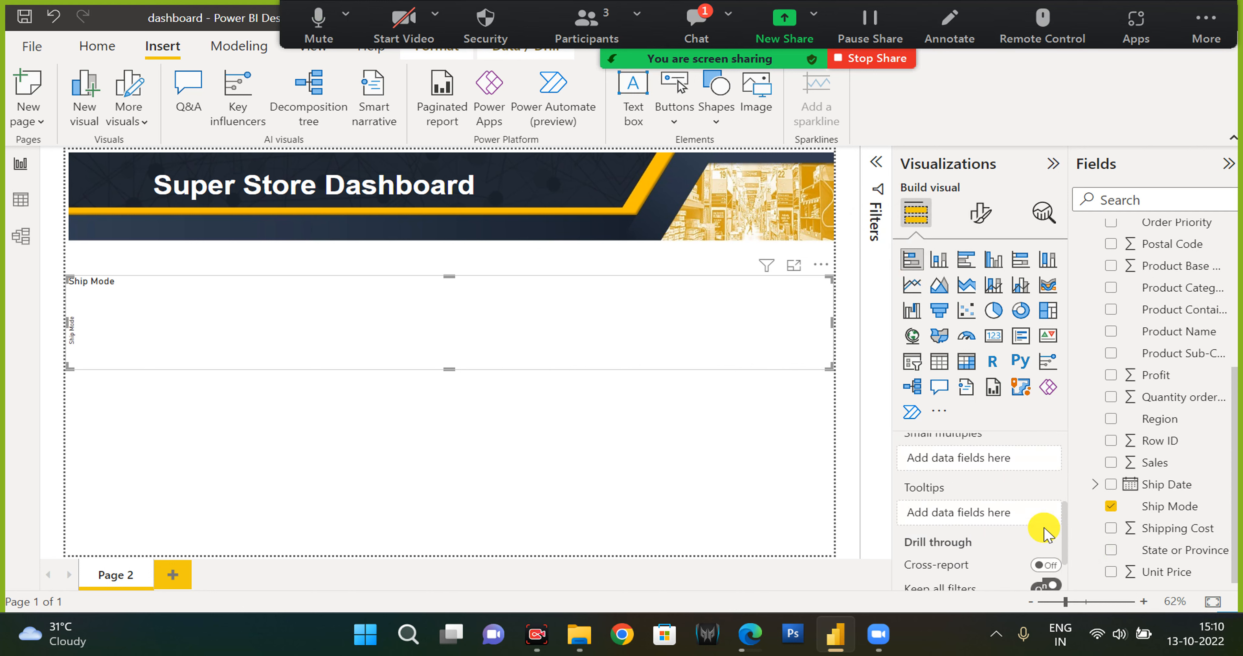
{"action": "scroll", "coordinate": [1045, 531], "scroll_direction": "up", "scroll_amount": 1}
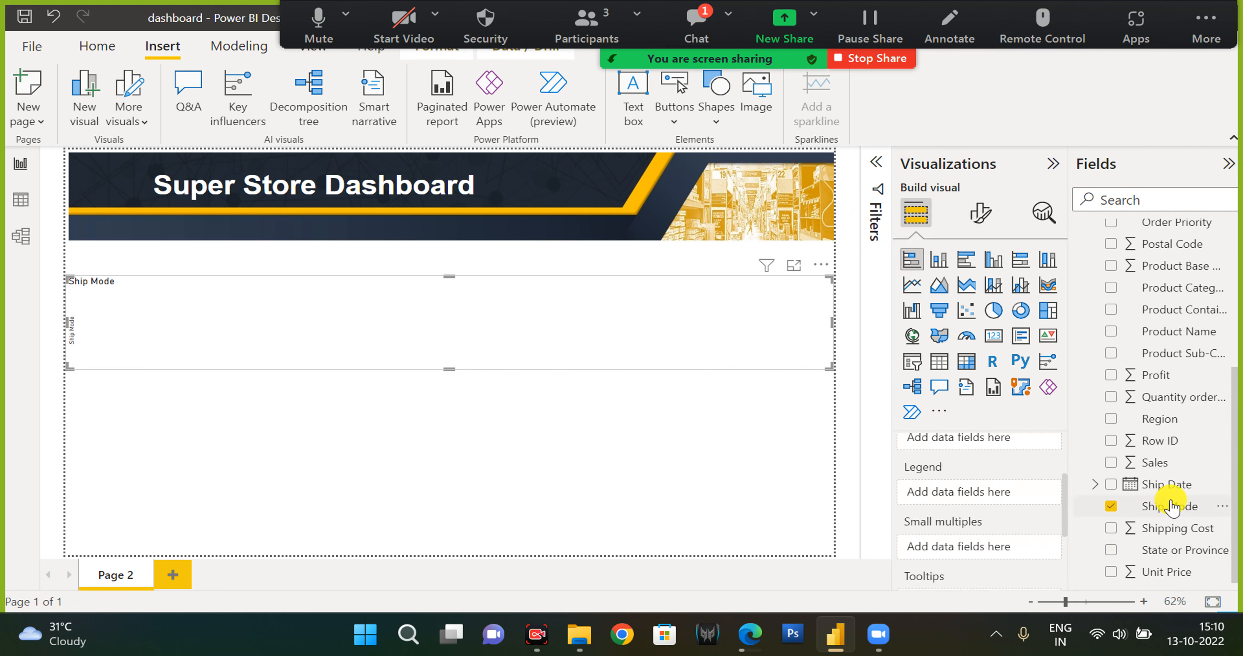
{"action": "left_click_drag", "start_coordinate": [1160, 464], "coordinate": [960, 545]}
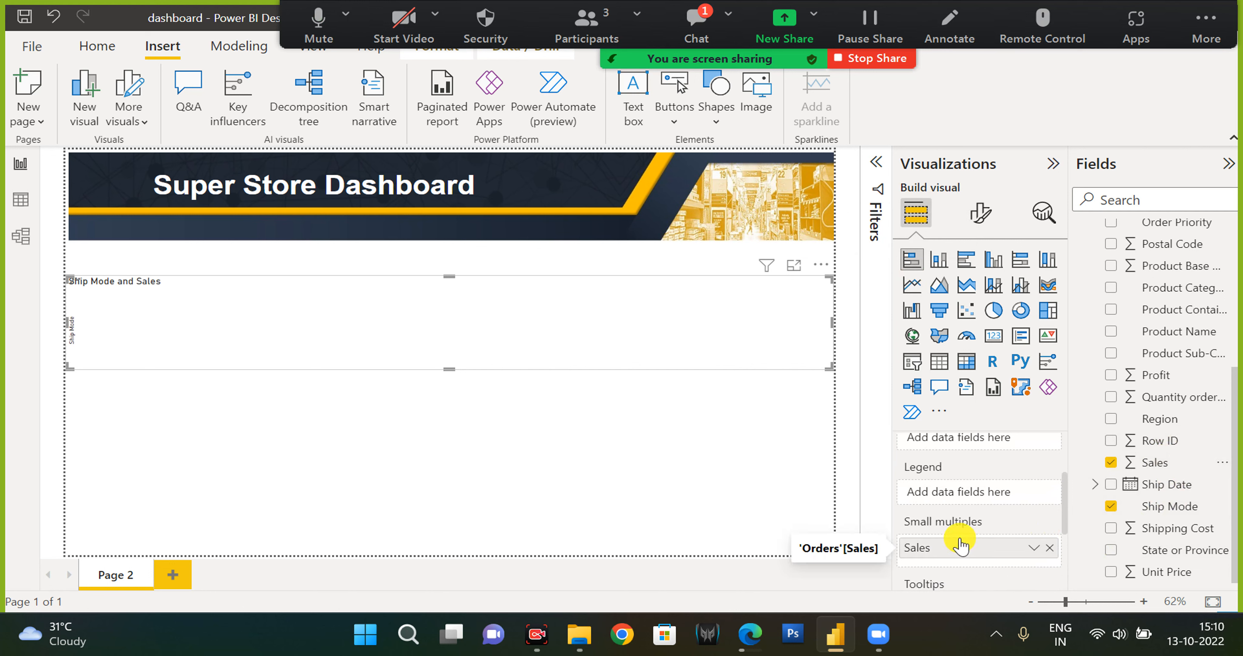
{"action": "scroll", "coordinate": [960, 547], "scroll_direction": "up", "scroll_amount": 1}
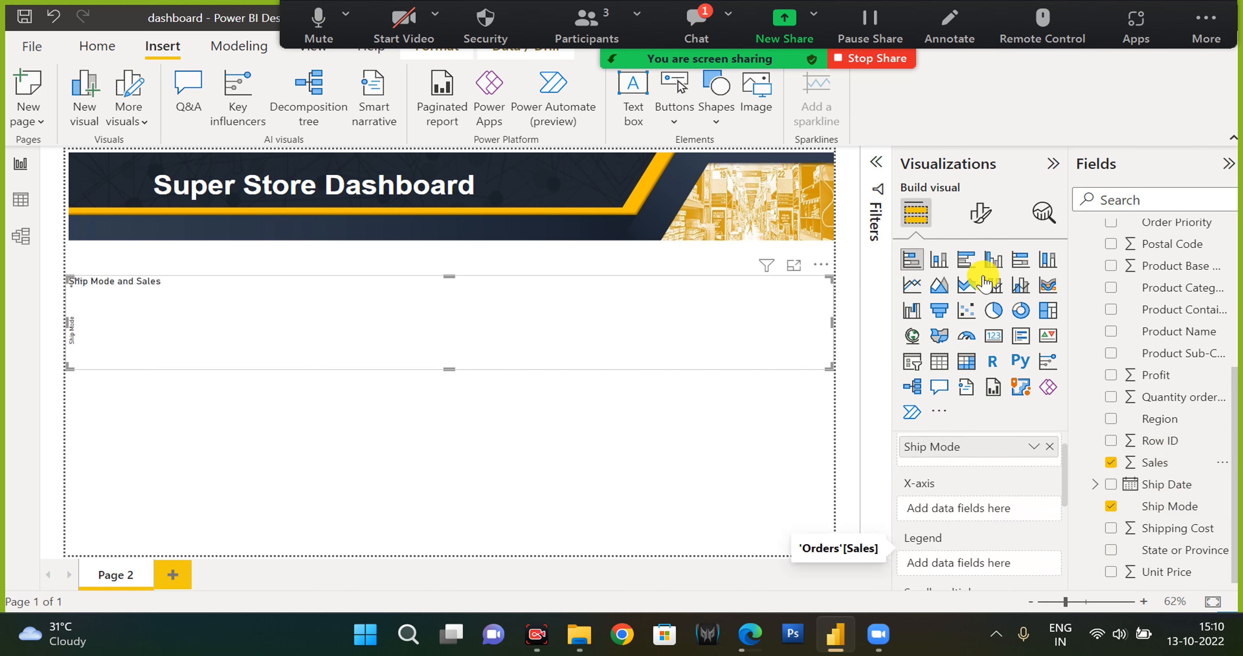
{"action": "left_click", "coordinate": [967, 270]}
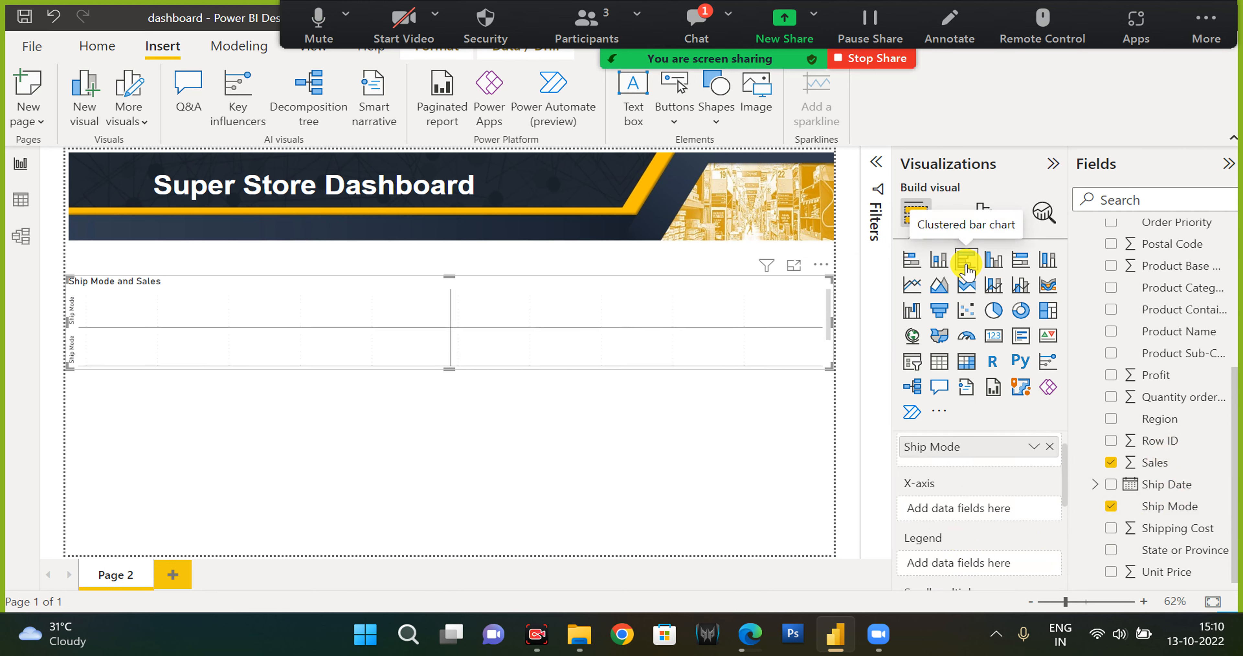
{"action": "scroll", "coordinate": [1036, 532], "scroll_direction": "down", "scroll_amount": 1}
{"action": "left_click_drag", "start_coordinate": [963, 574], "coordinate": [967, 466]}
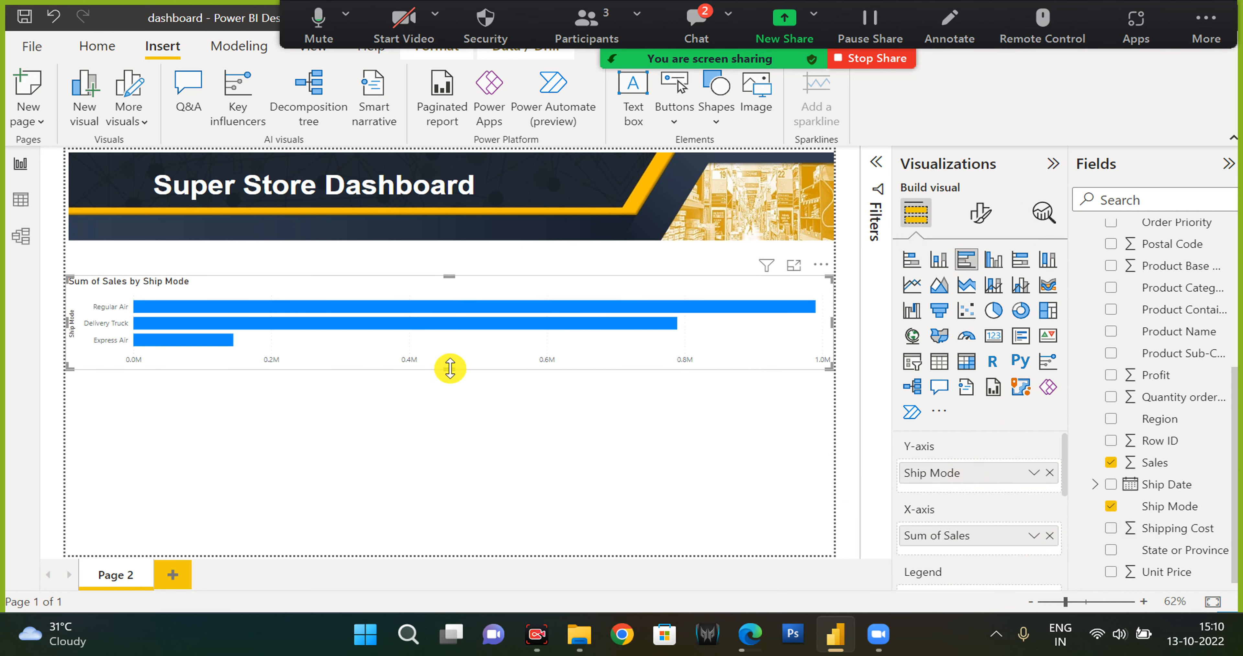
Make the Sum of Sales by Ship Mode chart taller by extending its bottom edge.
{"action": "left_click_drag", "start_coordinate": [453, 434], "coordinate": [461, 516]}
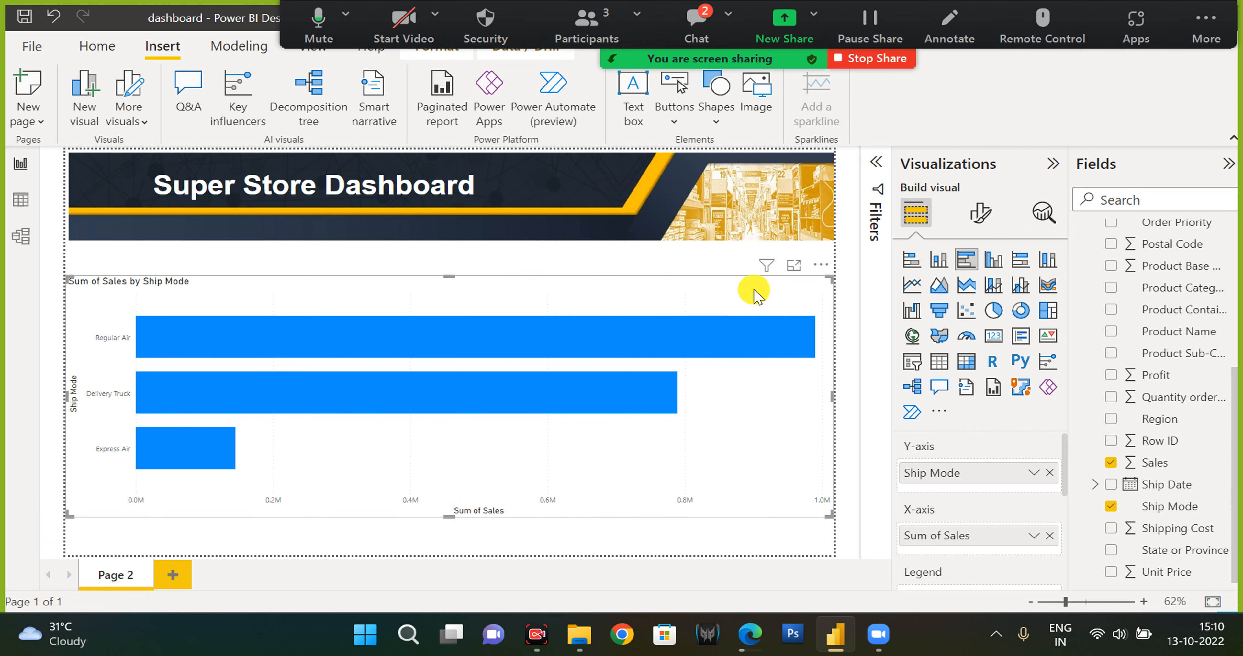
{"action": "left_click", "coordinate": [828, 400]}
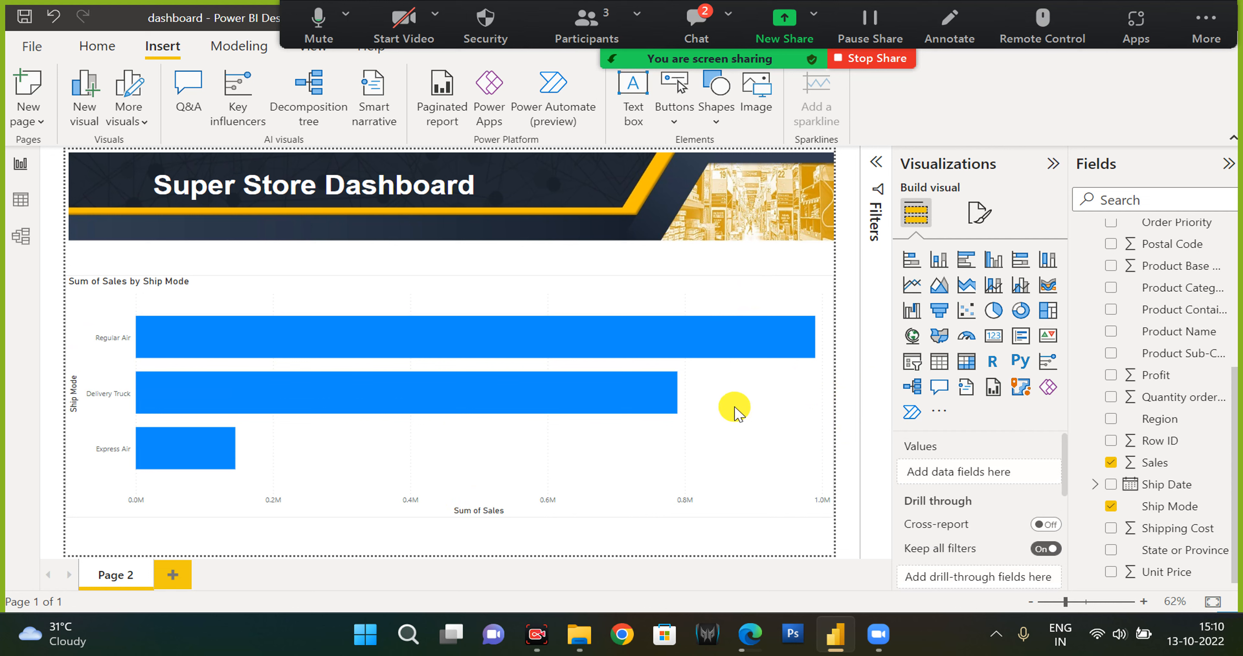
{"action": "left_click", "coordinate": [777, 352]}
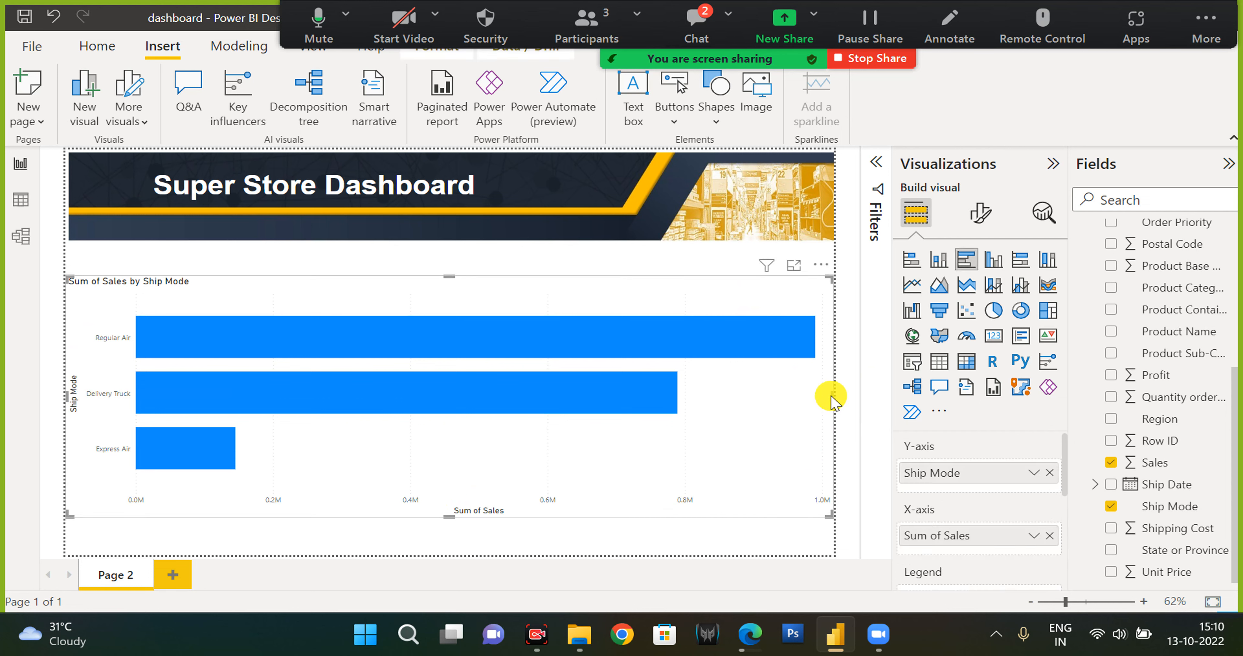
Shrink the Sum of Sales by Ship Mode chart to a small visual and place it at the top-left just below the banner.
{"action": "left_click_drag", "start_coordinate": [830, 394], "coordinate": [280, 421]}
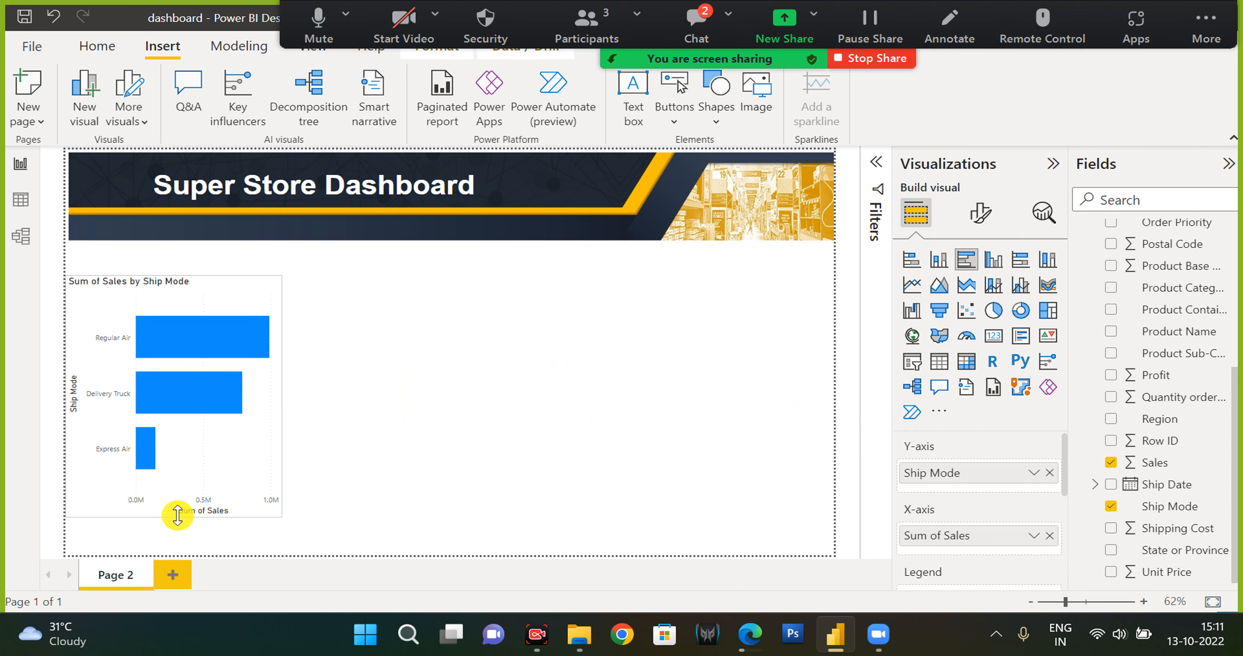
{"action": "left_click_drag", "start_coordinate": [175, 515], "coordinate": [172, 425]}
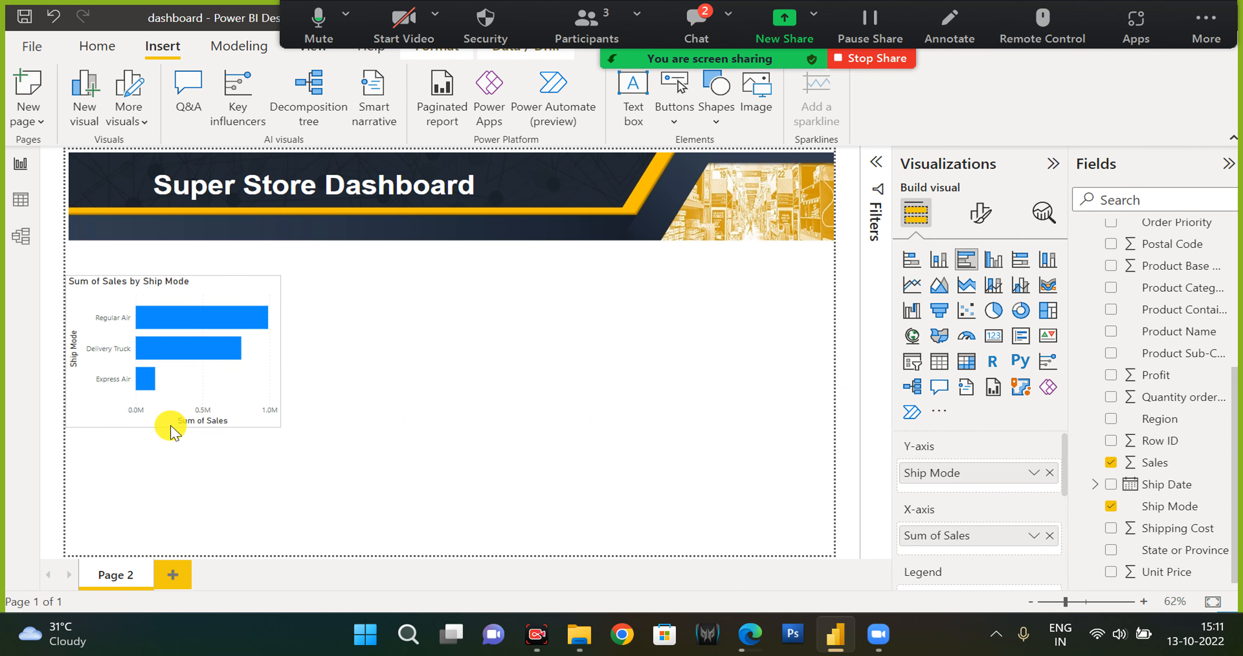
{"action": "left_click_drag", "start_coordinate": [67, 351], "coordinate": [99, 359]}
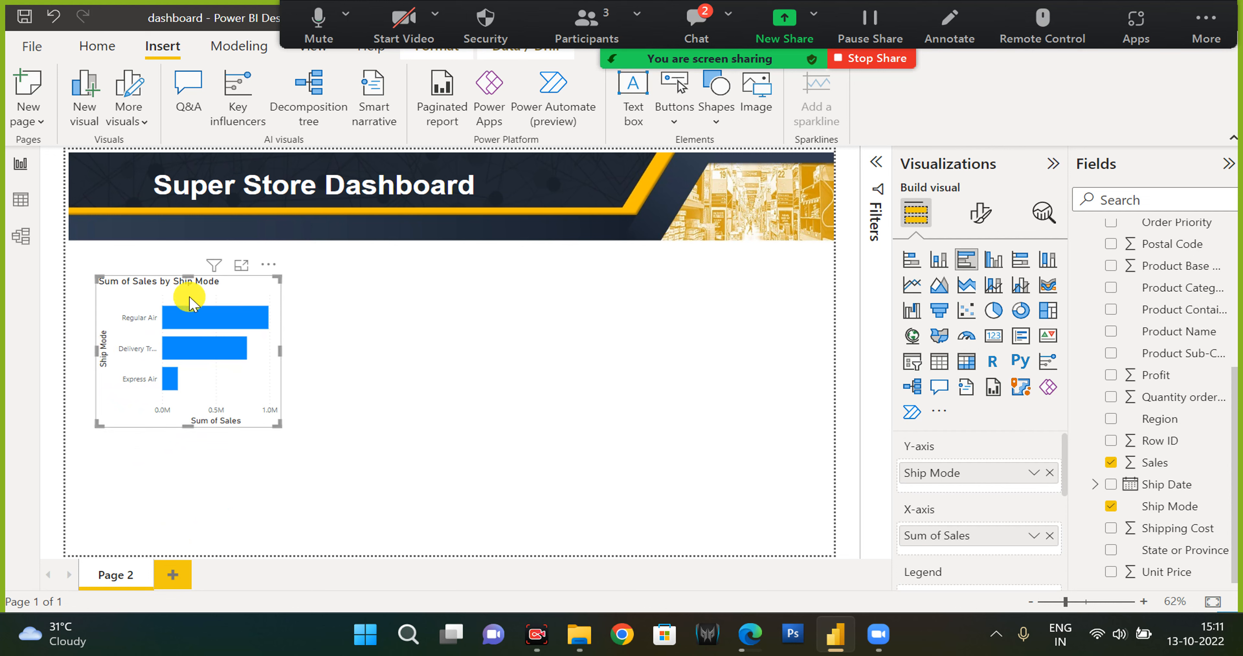
{"action": "left_click_drag", "start_coordinate": [190, 280], "coordinate": [182, 269]}
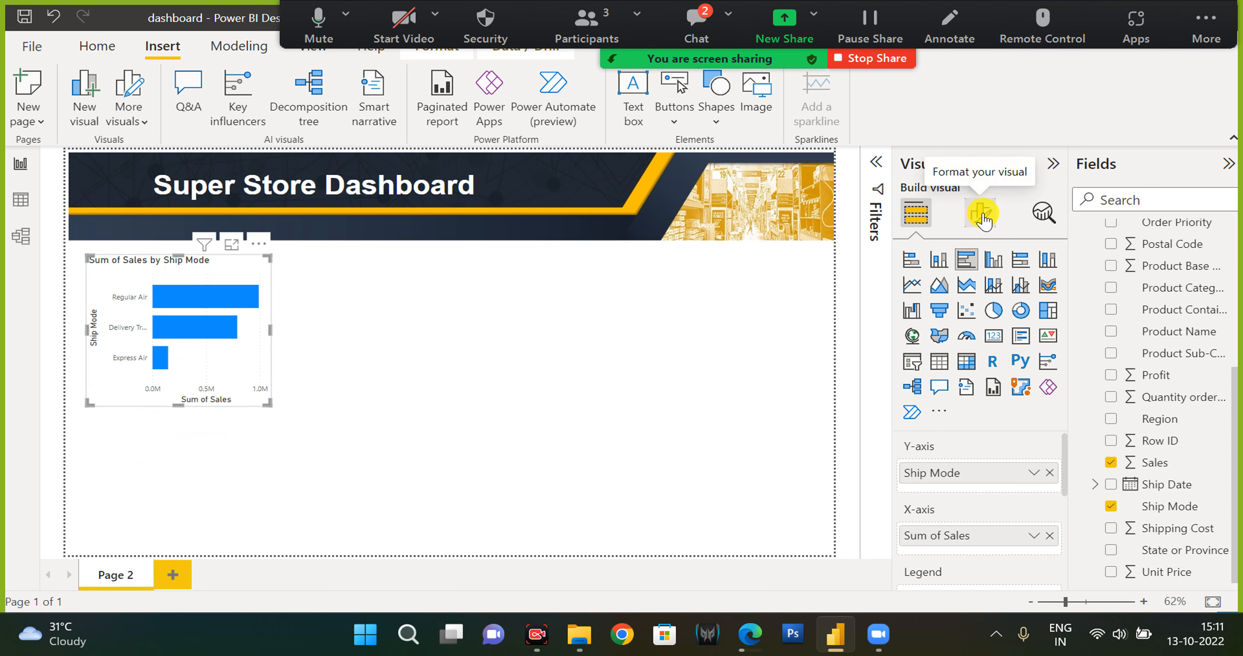
{"action": "left_click", "coordinate": [714, 409]}
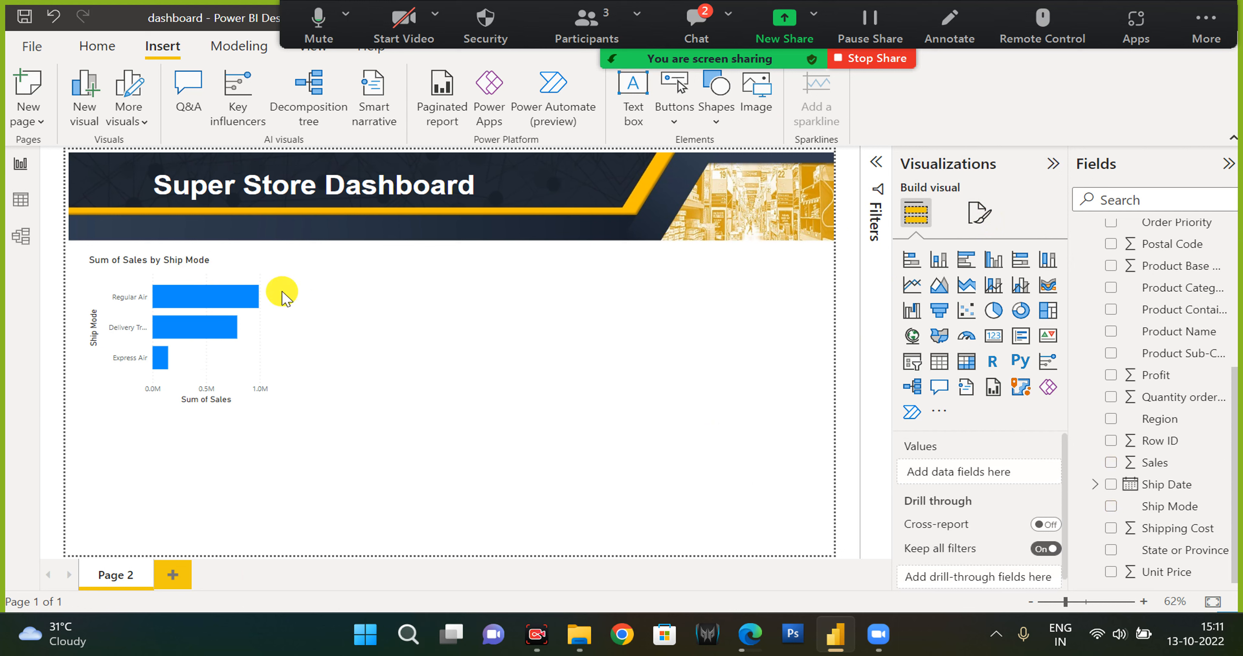
{"action": "left_click", "coordinate": [201, 274]}
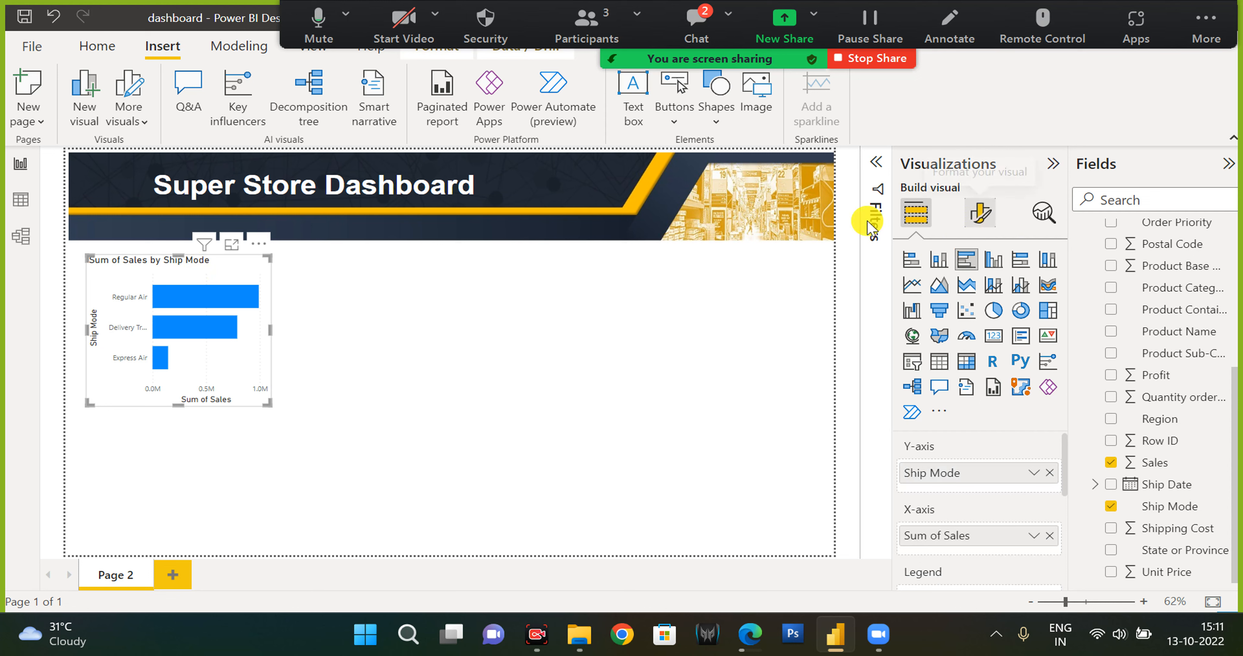
{"action": "left_click", "coordinate": [426, 195]}
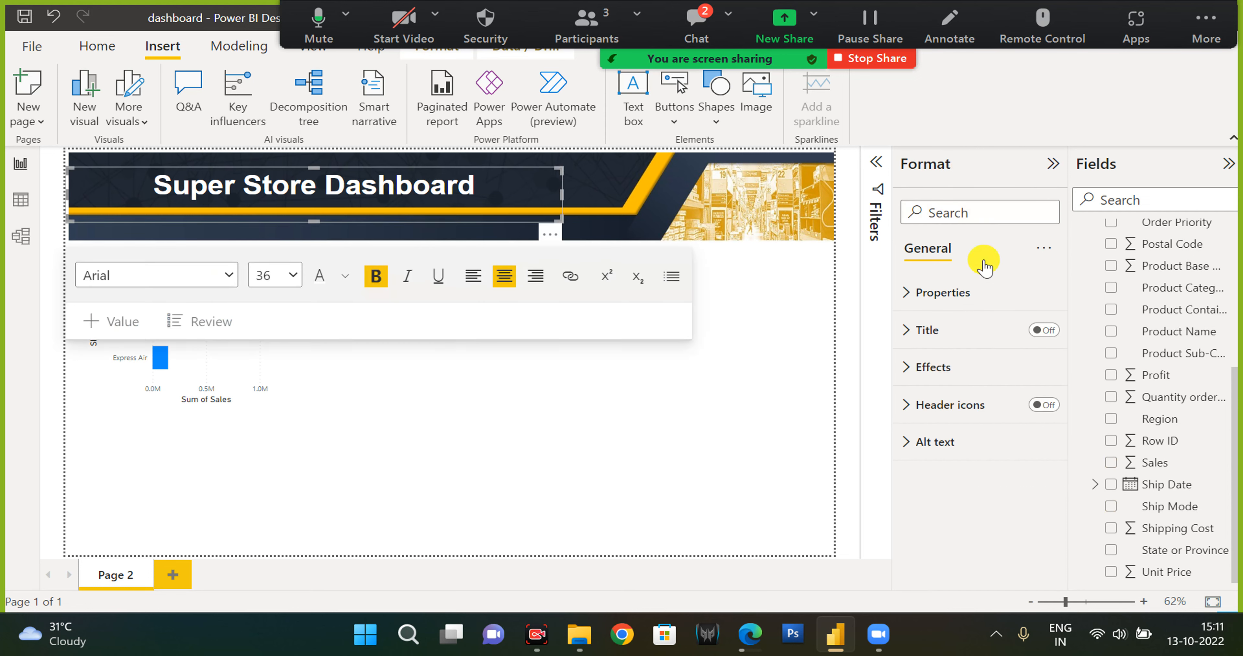
{"action": "left_click", "coordinate": [757, 204]}
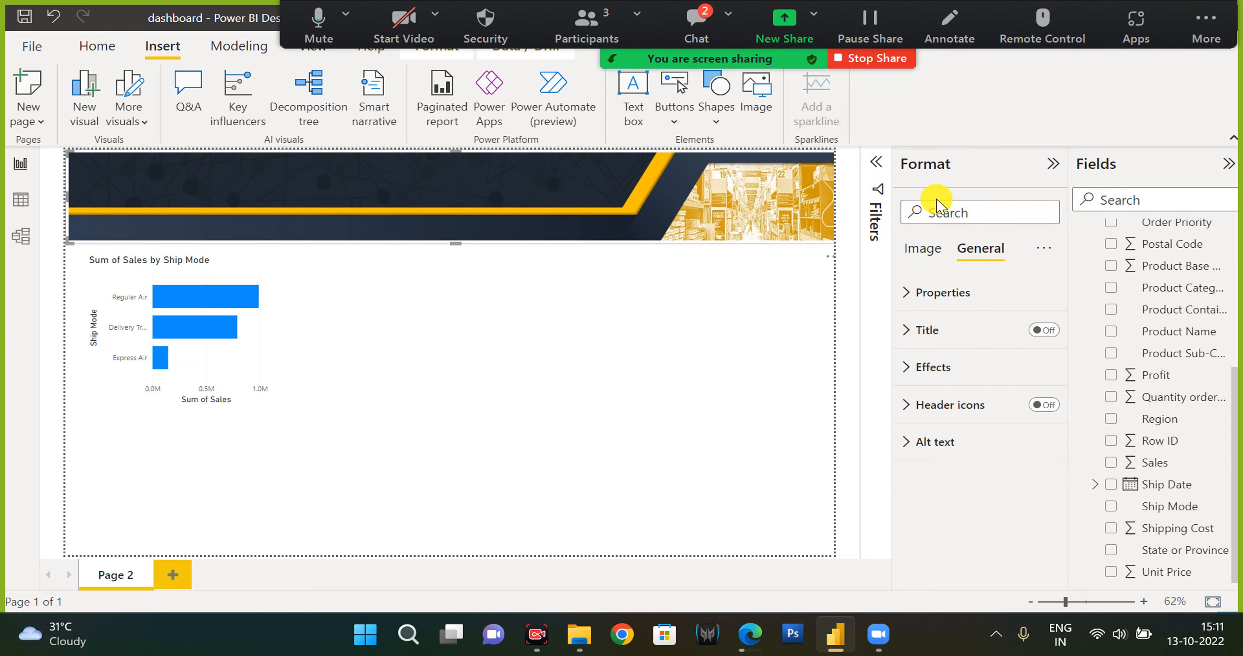
Change the bar chart's title text to Bar Chart.
{"action": "left_click", "coordinate": [198, 273]}
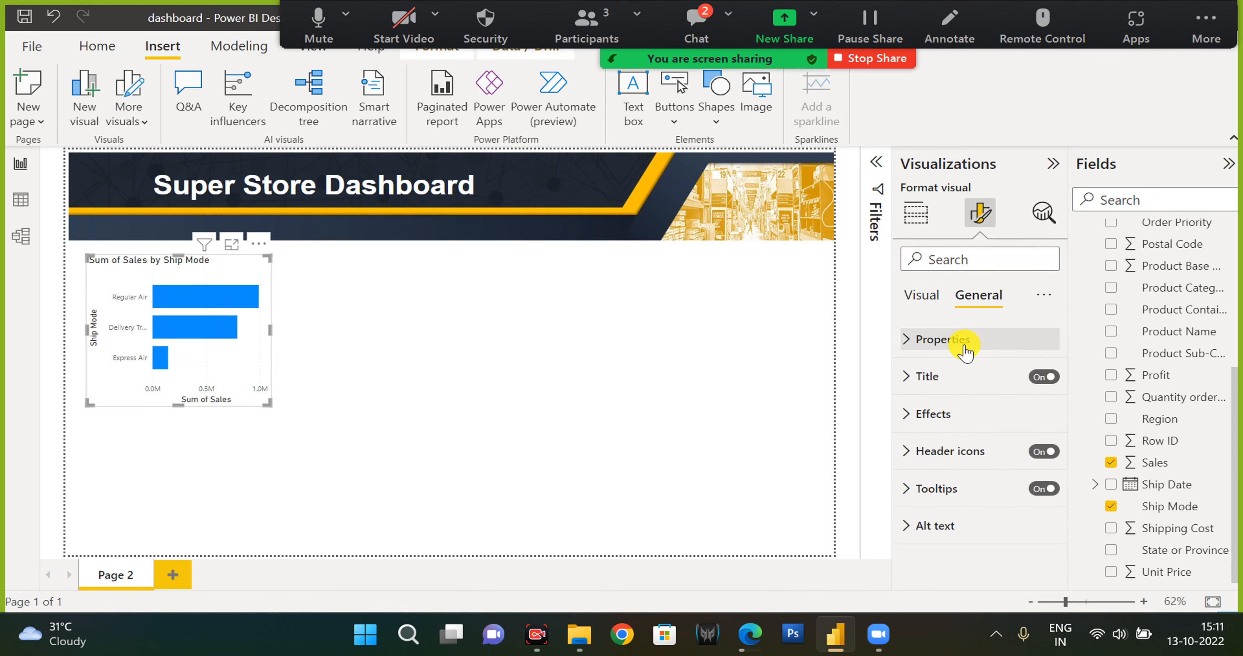
{"action": "left_click", "coordinate": [944, 381]}
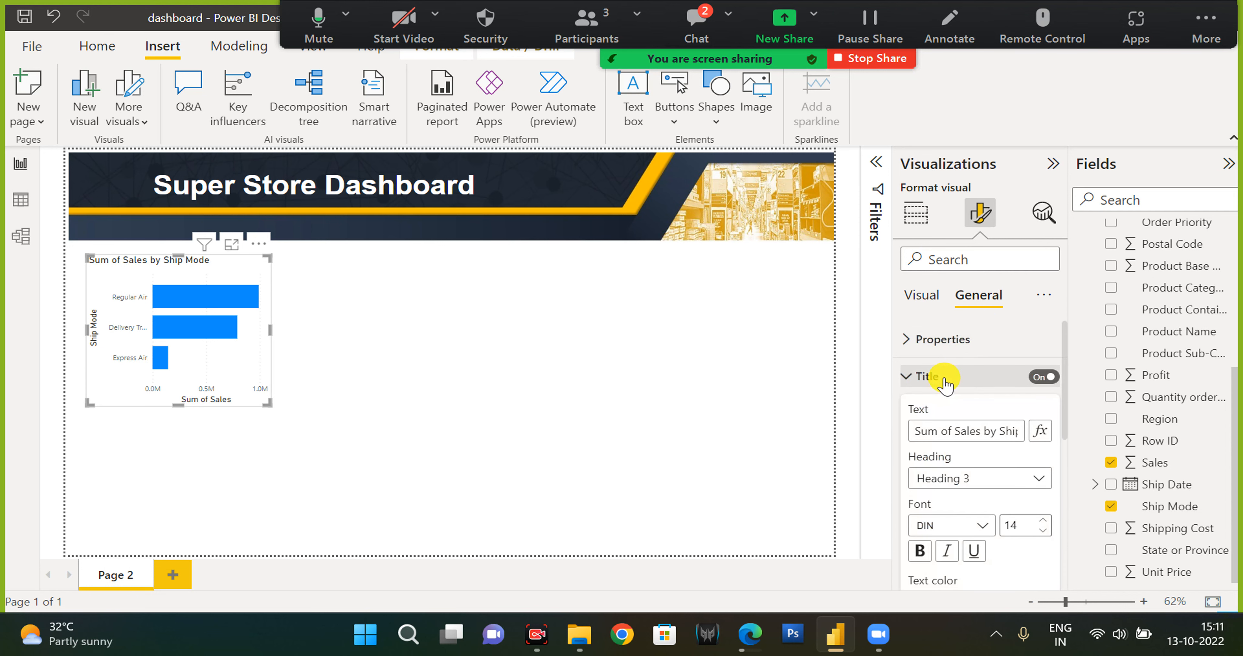
{"action": "left_click", "coordinate": [944, 431]}
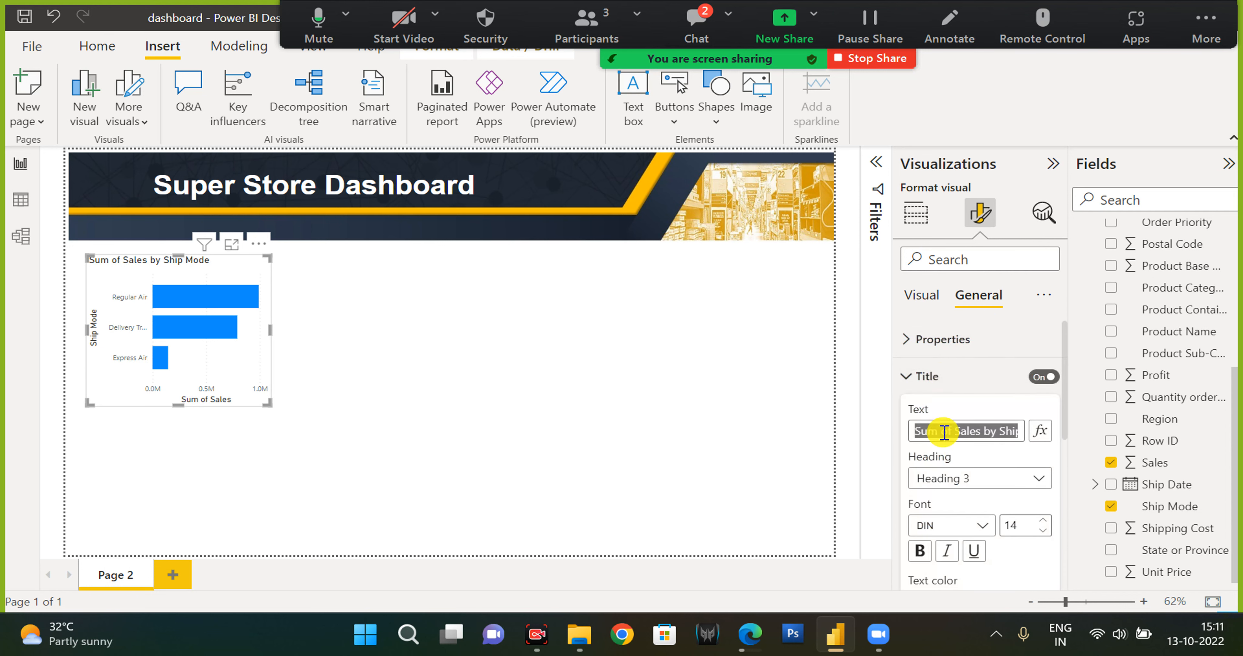
{"action": "type", "text": "BArar Chart"}
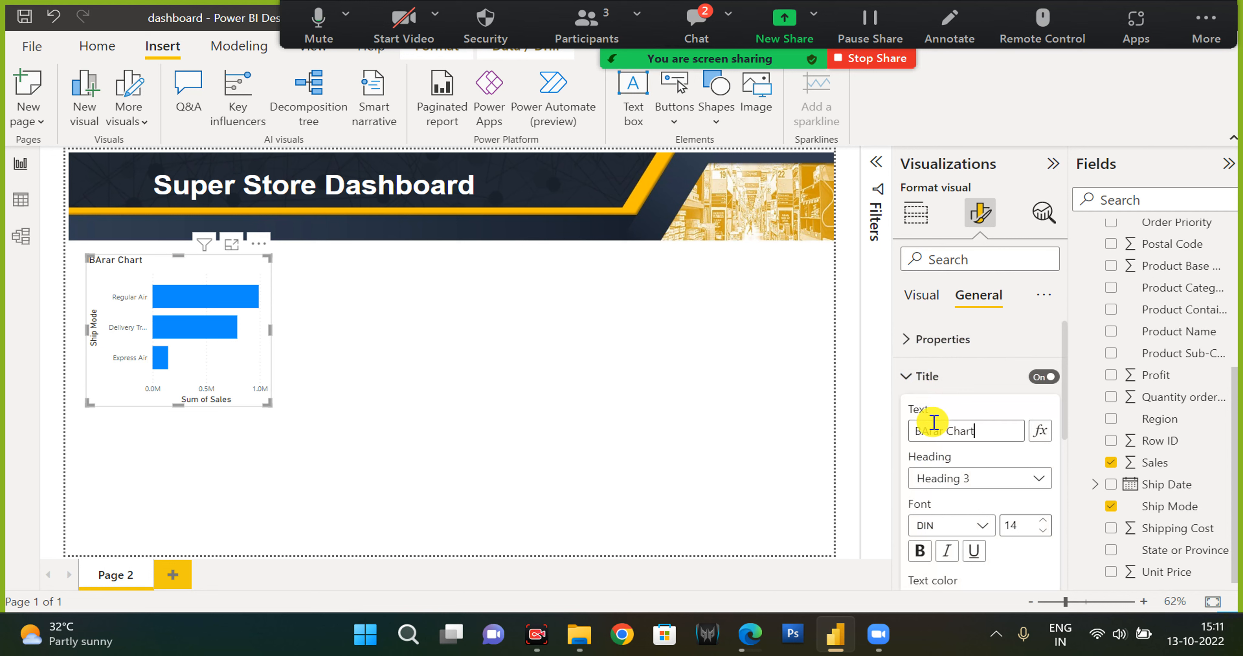
{"action": "double_click", "coordinate": [932, 431]}
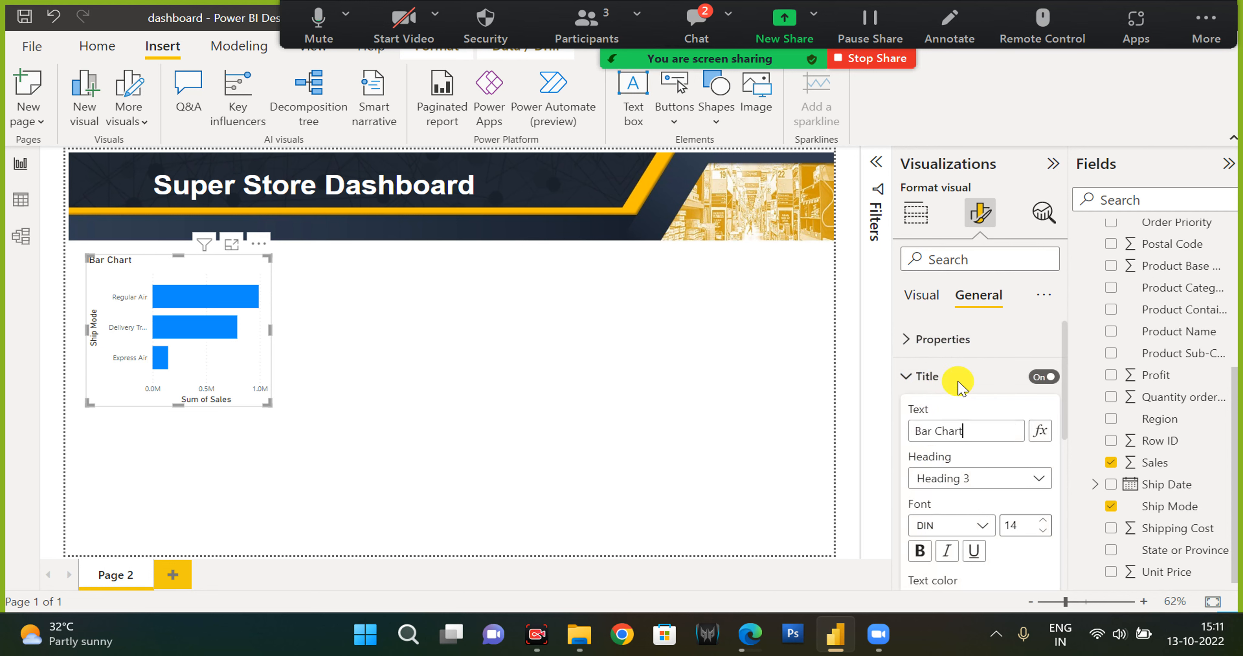
Set the chart title's heading level to Heading 6.
{"action": "left_click", "coordinate": [1039, 480]}
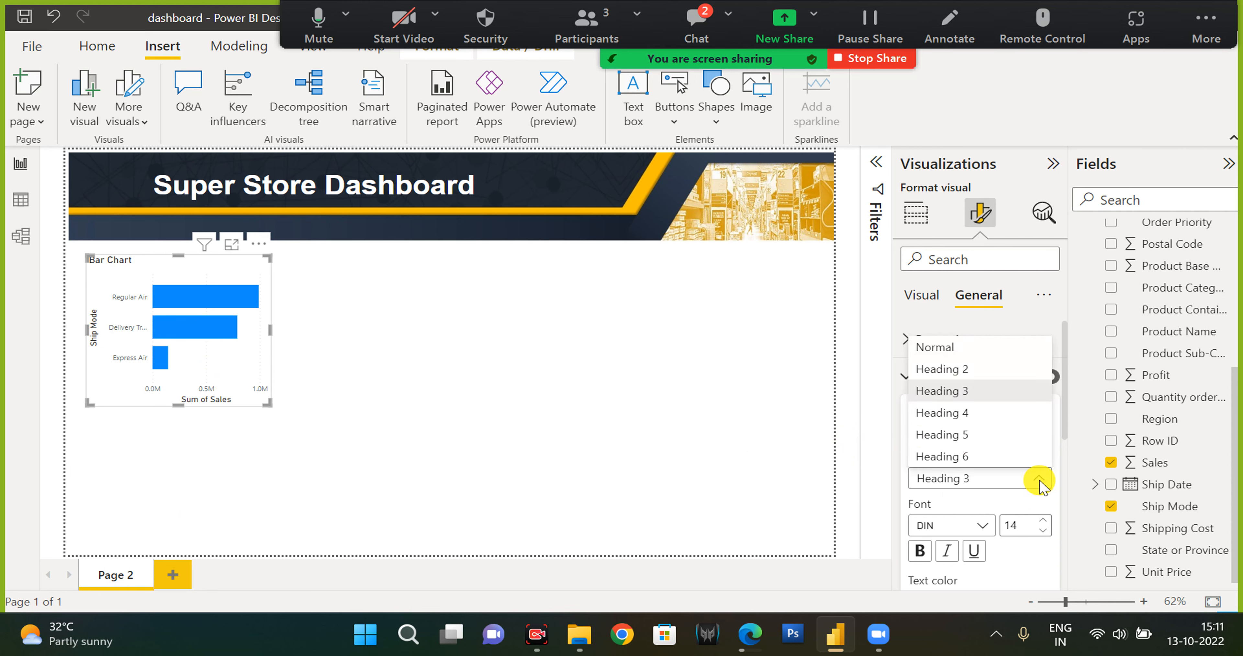
{"action": "left_click", "coordinate": [982, 374]}
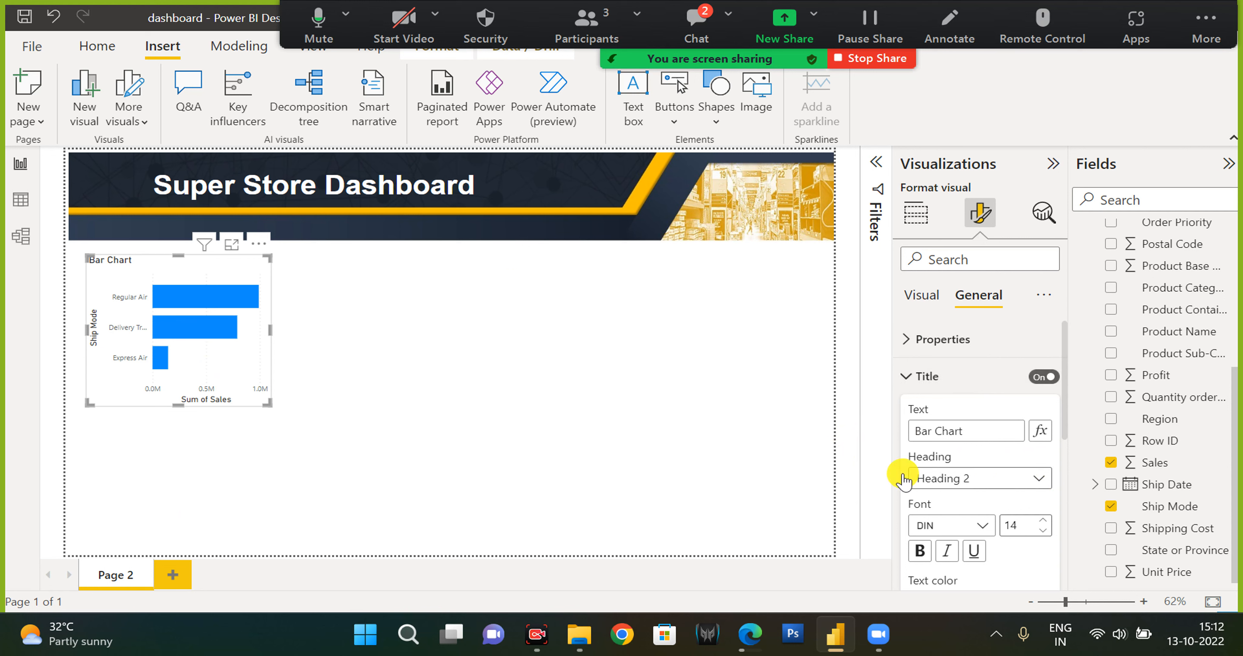
{"action": "left_click", "coordinate": [993, 478]}
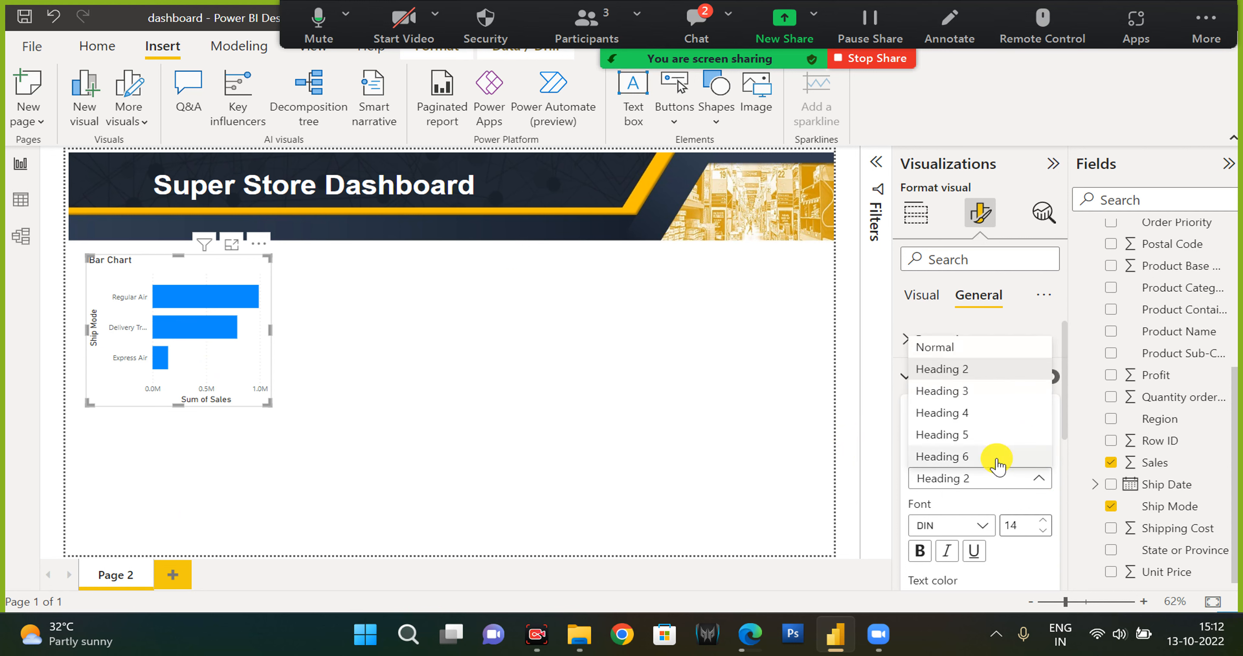
{"action": "left_click", "coordinate": [991, 456]}
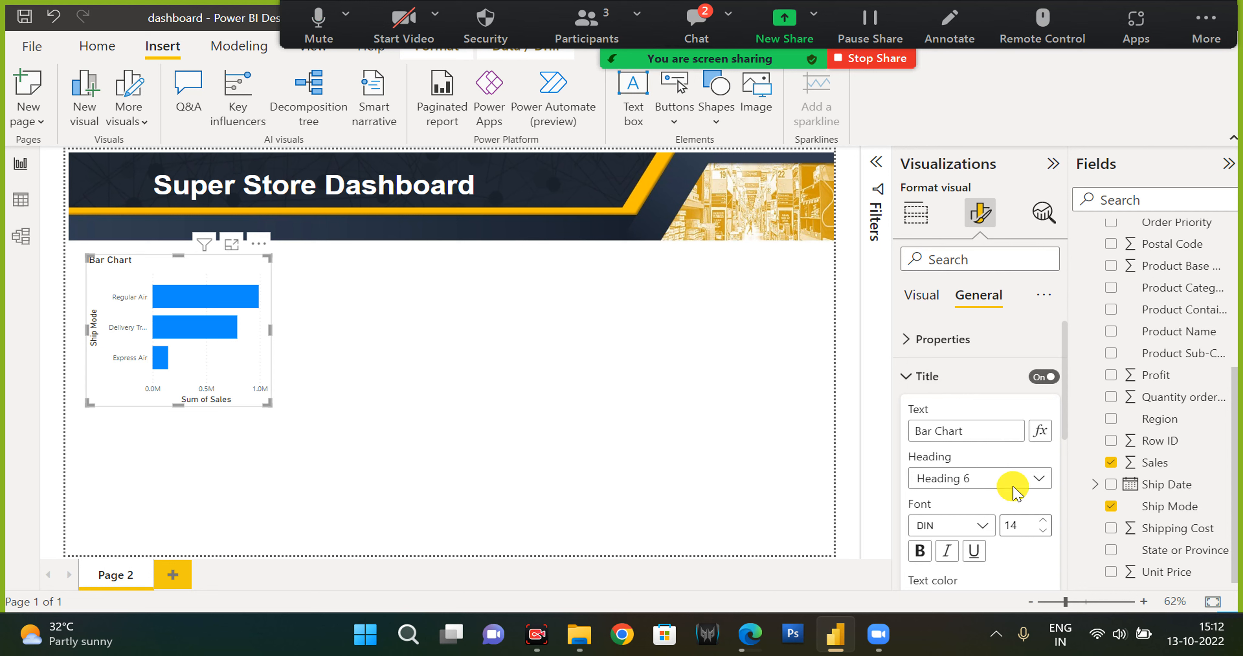
Format the chart title font as Segoe UI, size 20, bold and italic.
{"action": "left_click", "coordinate": [980, 527]}
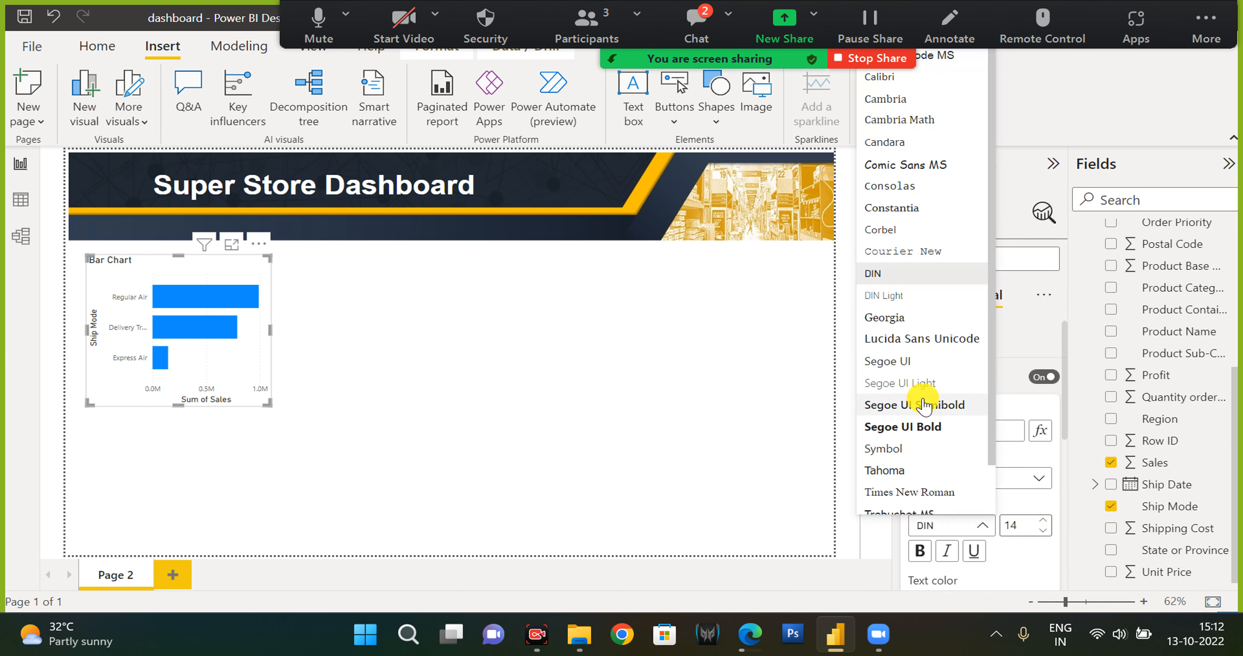
{"action": "left_click", "coordinate": [937, 534]}
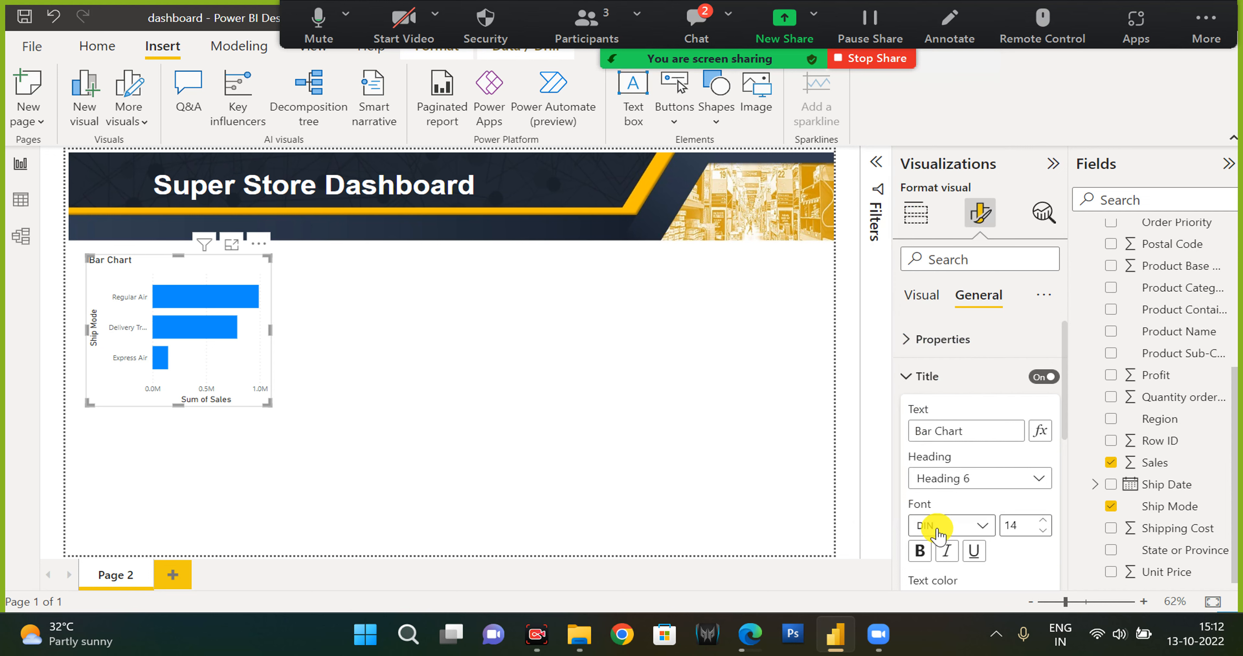
{"action": "left_click", "coordinate": [943, 530]}
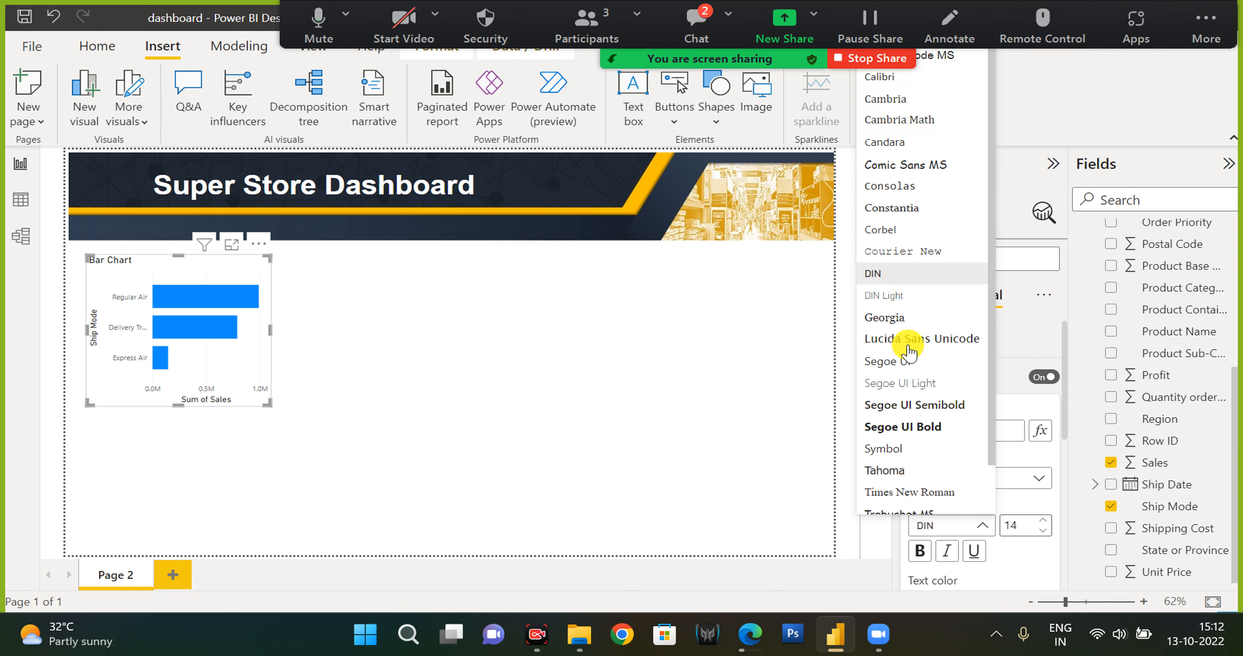
{"action": "scroll", "coordinate": [922, 411], "scroll_direction": "down", "scroll_amount": 1}
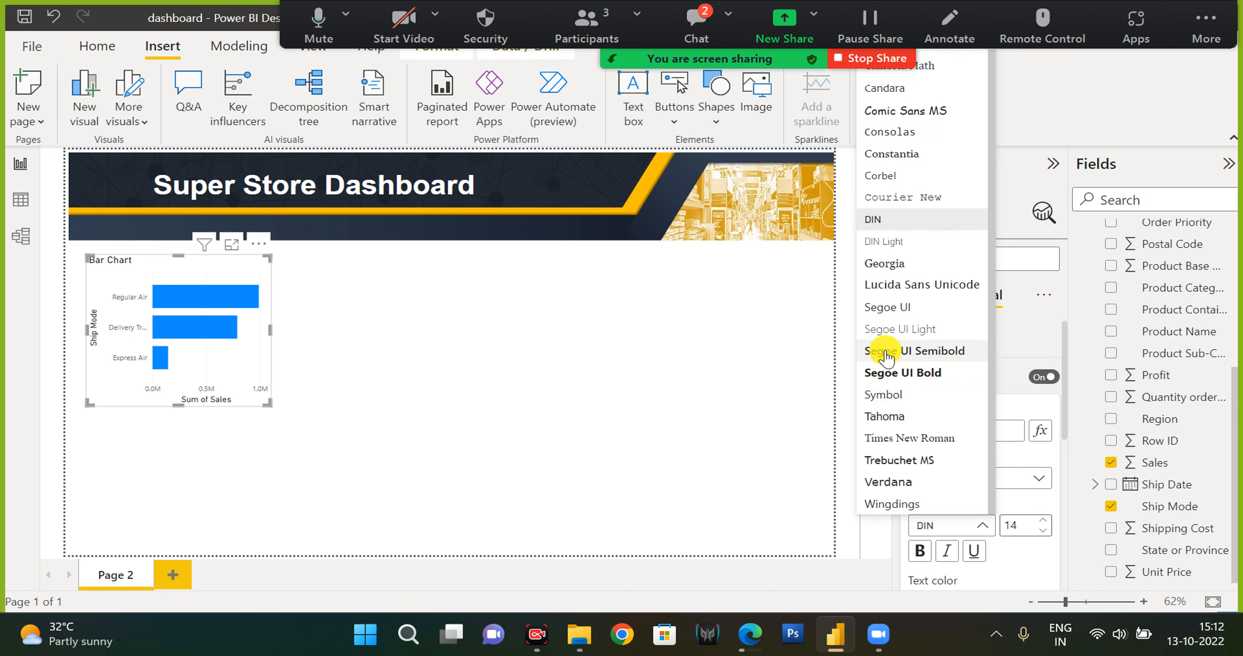
{"action": "scroll", "coordinate": [892, 355], "scroll_direction": "up", "scroll_amount": 1}
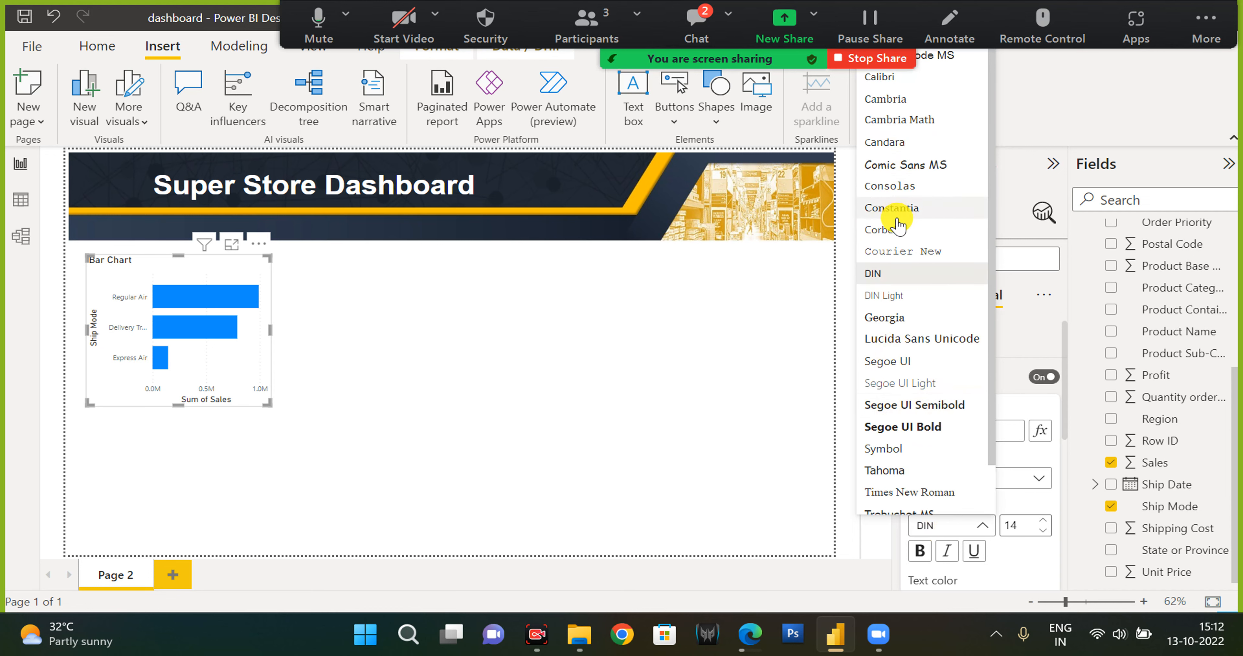
{"action": "scroll", "coordinate": [933, 381], "scroll_direction": "down", "scroll_amount": 1}
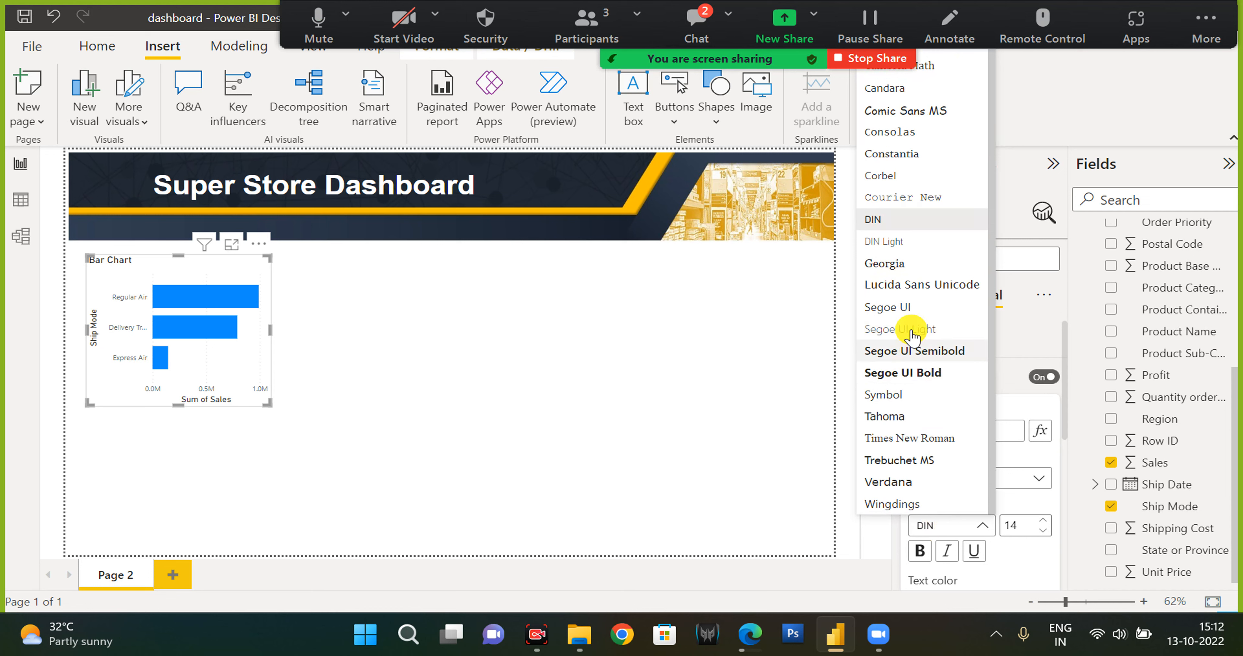
{"action": "left_click", "coordinate": [900, 307]}
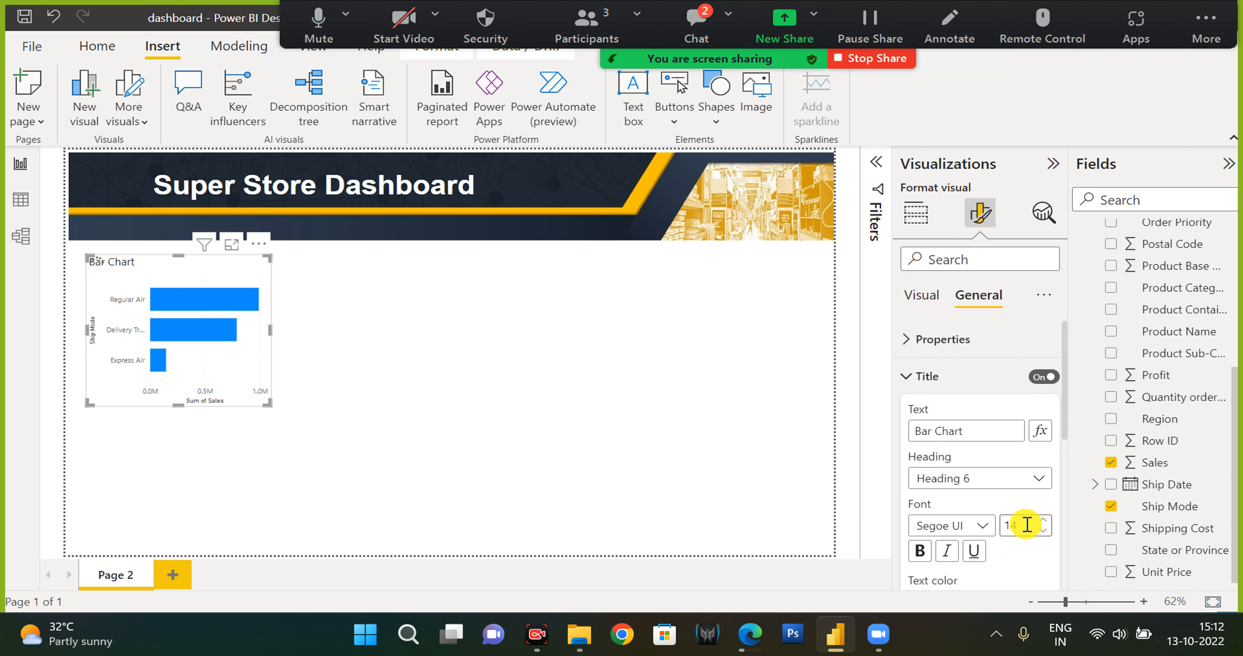
{"action": "type", "text": "20"}
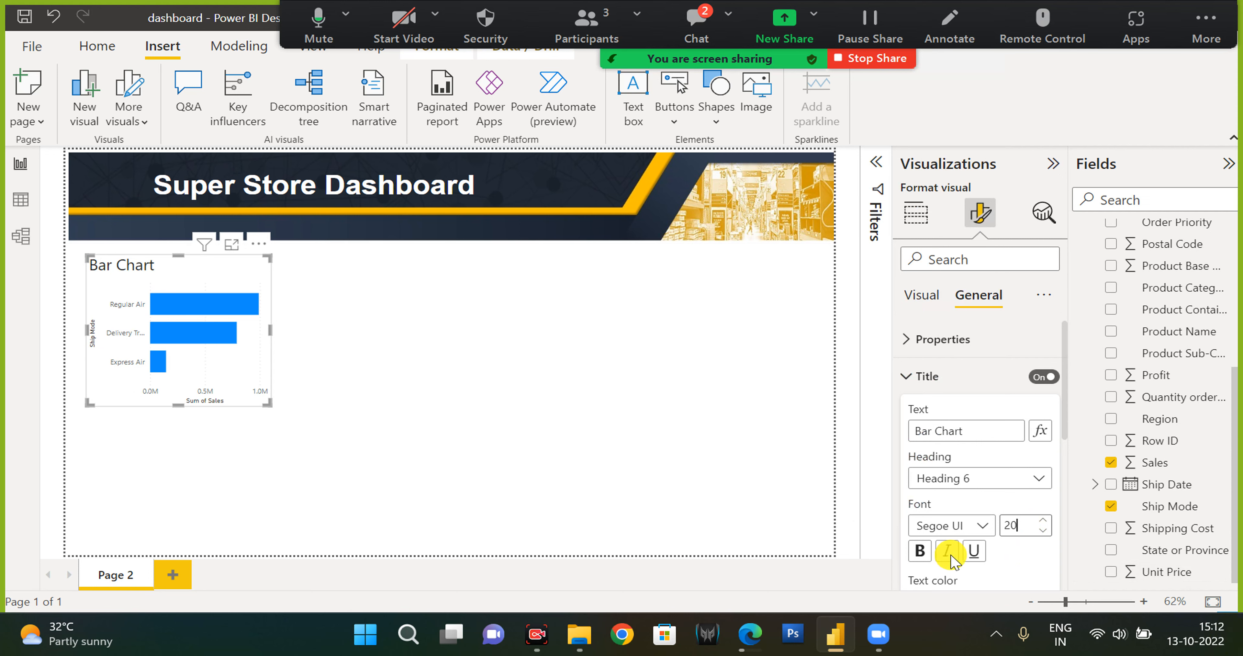
{"action": "left_click", "coordinate": [921, 551]}
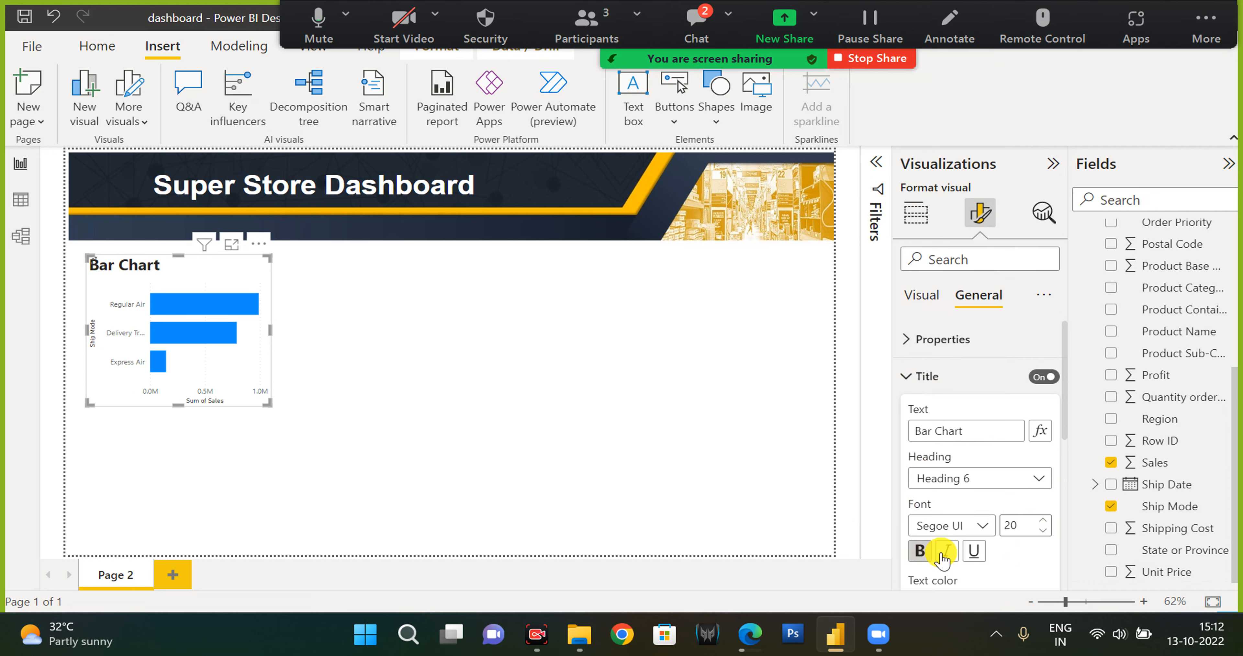
Center-align the chart title and colour its text orange.
{"action": "scroll", "coordinate": [952, 559], "scroll_direction": "down", "scroll_amount": 3}
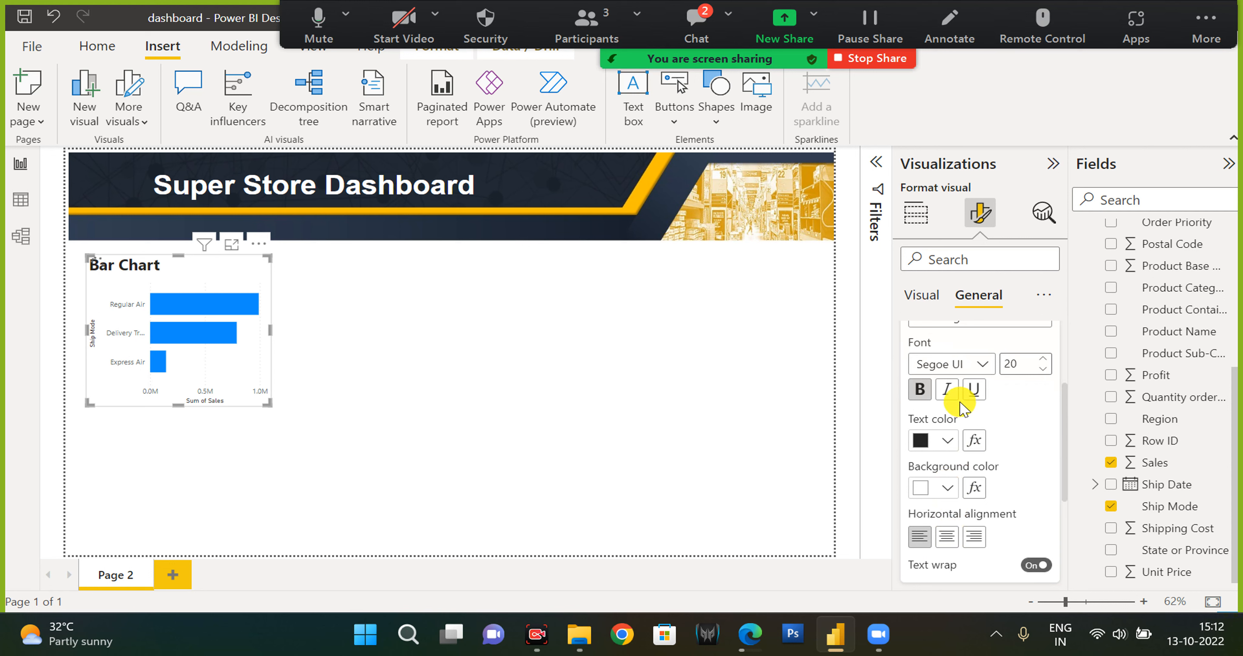
{"action": "left_click", "coordinate": [947, 539]}
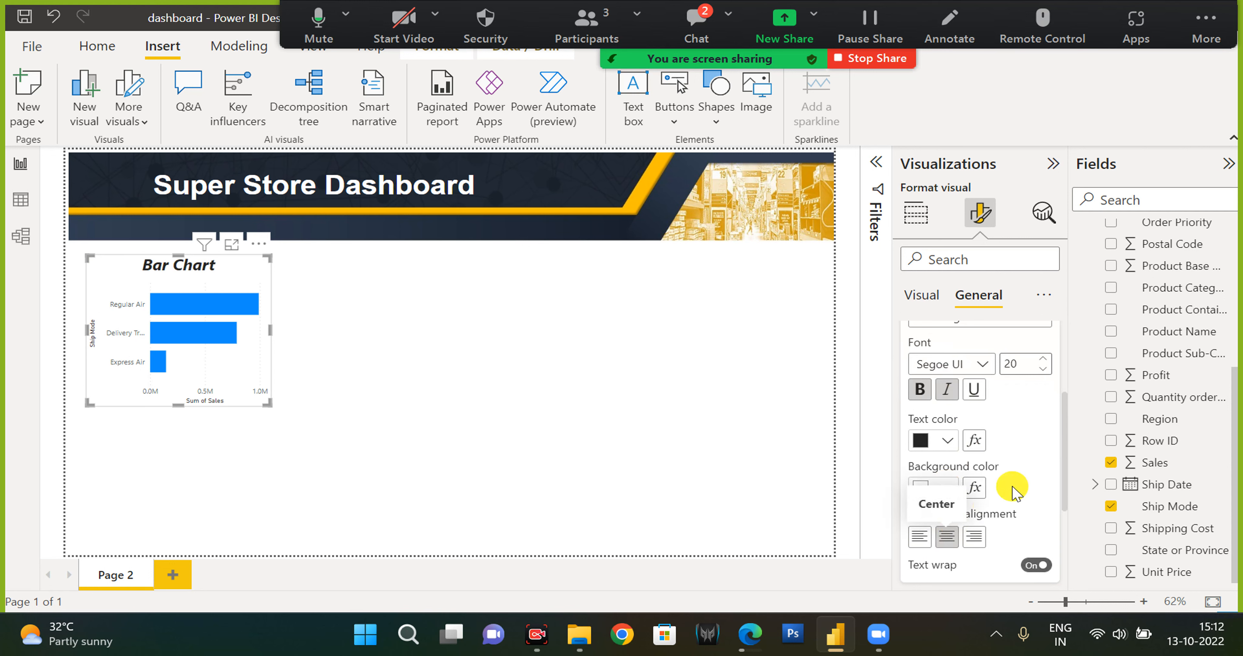
{"action": "scroll", "coordinate": [1008, 465], "scroll_direction": "down", "scroll_amount": 1}
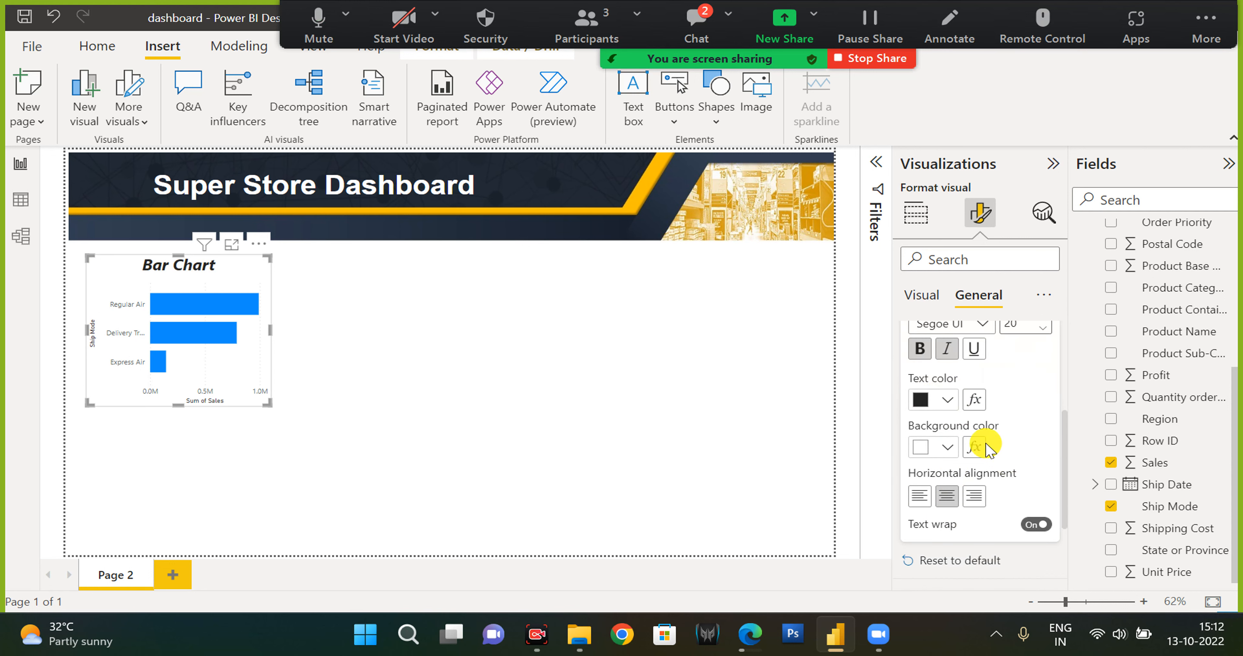
{"action": "left_click", "coordinate": [947, 402]}
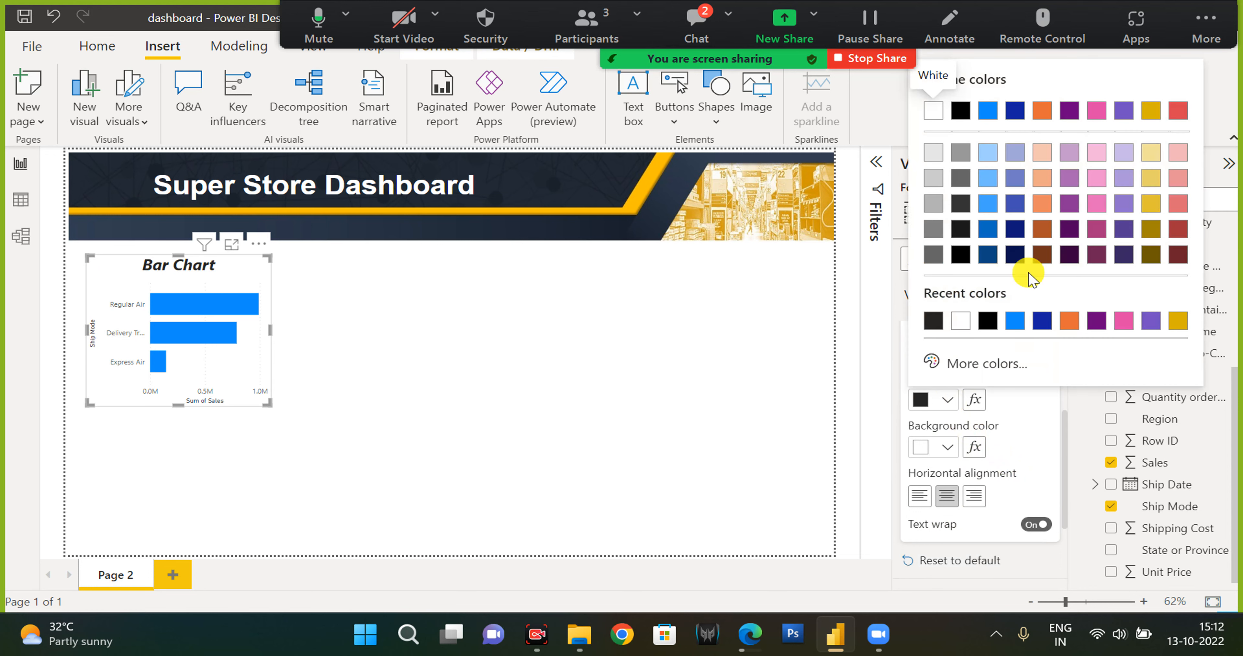
{"action": "left_click", "coordinate": [1042, 113]}
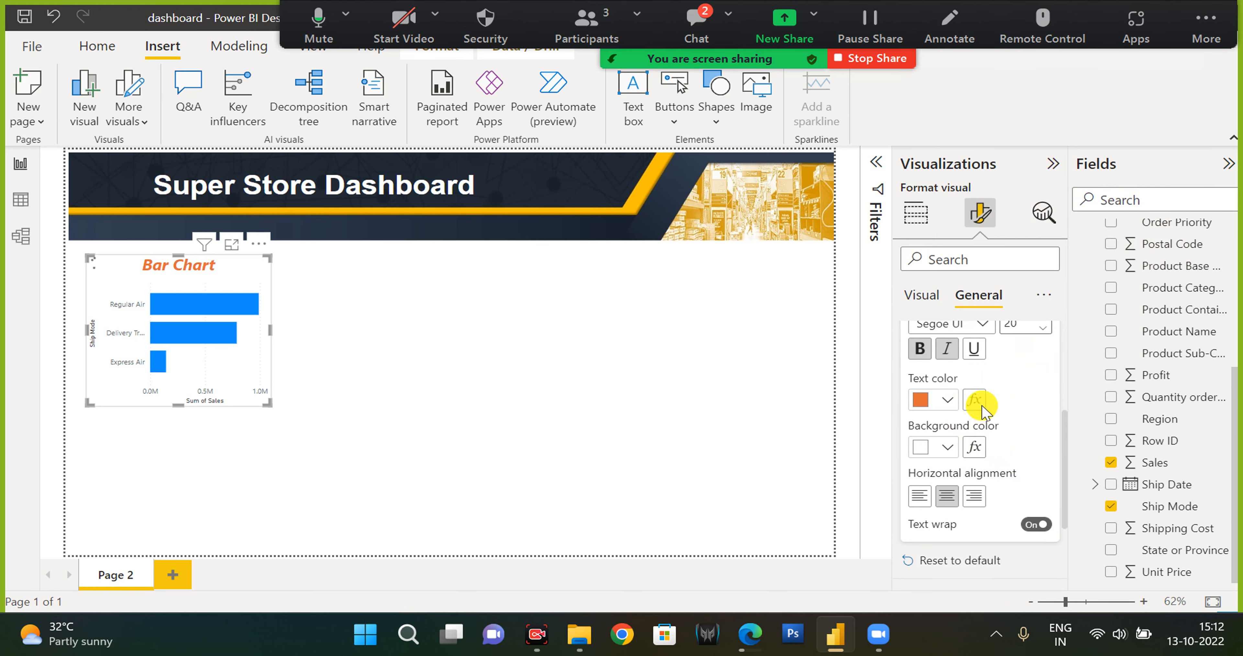
Set the chart title's background colour to black.
{"action": "left_click", "coordinate": [949, 451]}
{"action": "left_click", "coordinate": [961, 115]}
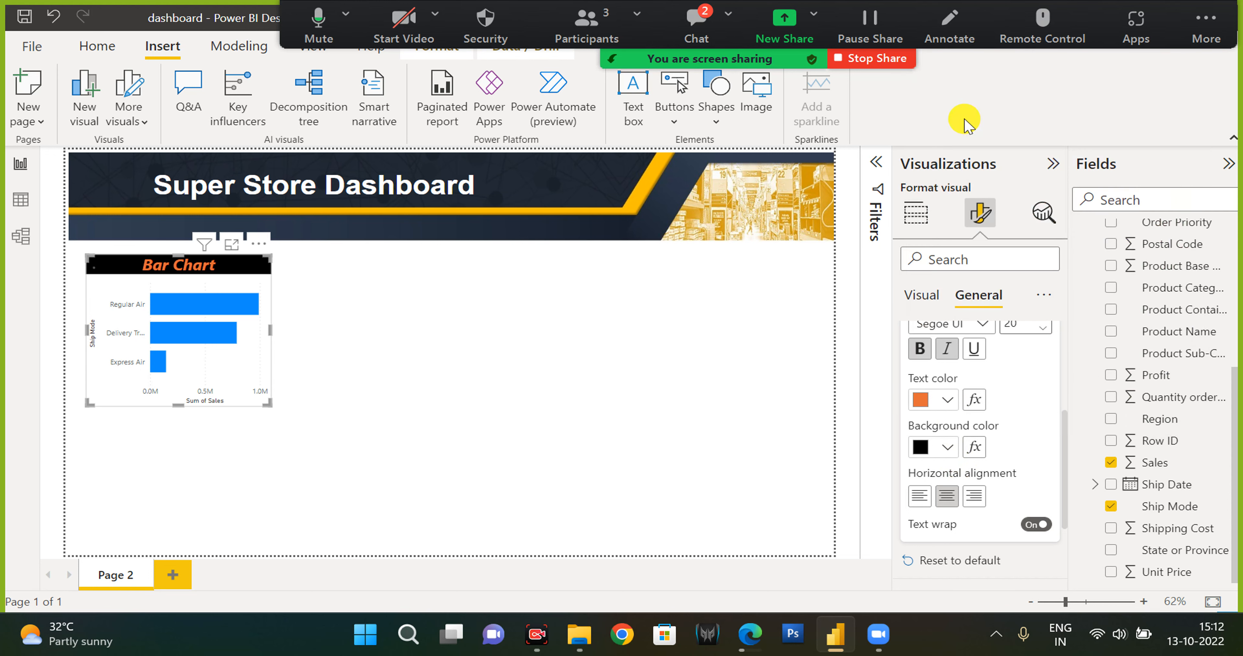
{"action": "left_click", "coordinate": [948, 448]}
{"action": "left_click", "coordinate": [988, 140]}
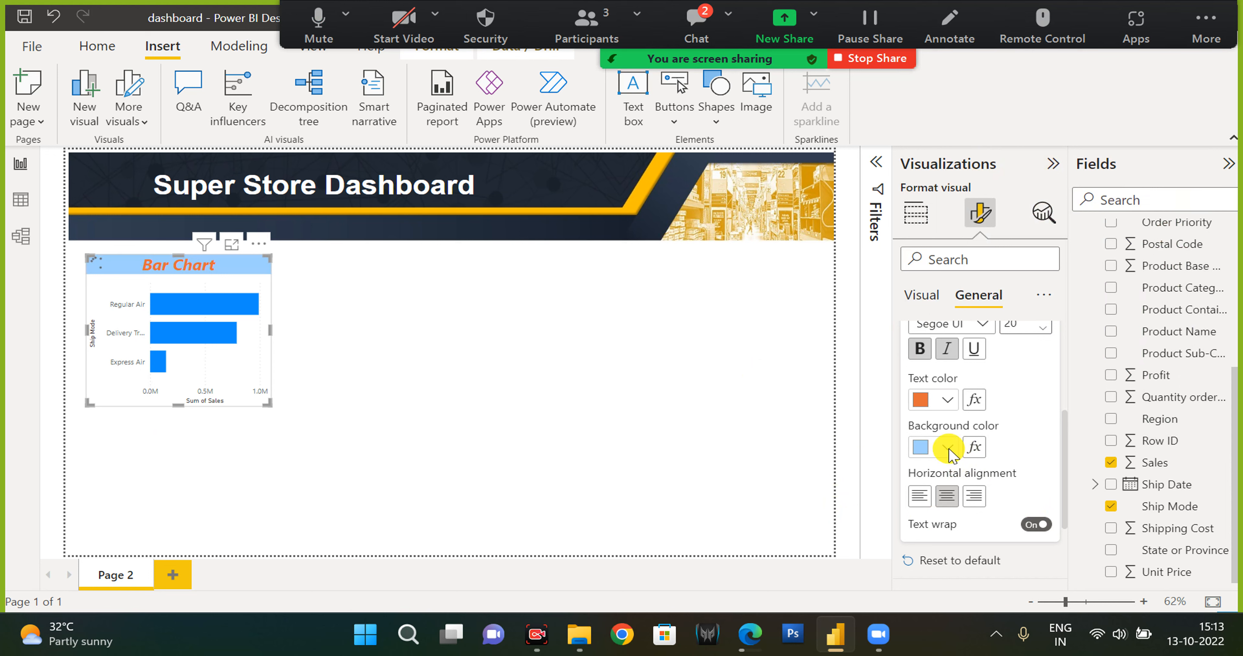
{"action": "left_click", "coordinate": [949, 451]}
{"action": "left_click", "coordinate": [949, 451]}
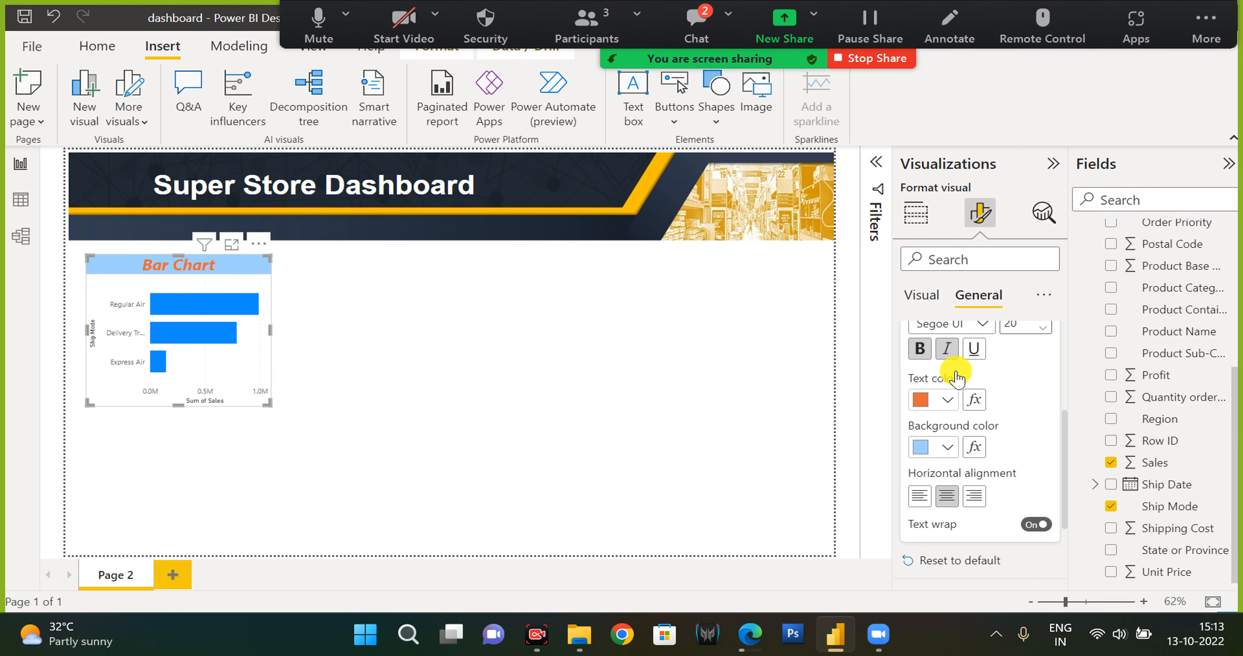
{"action": "left_click", "coordinate": [948, 450]}
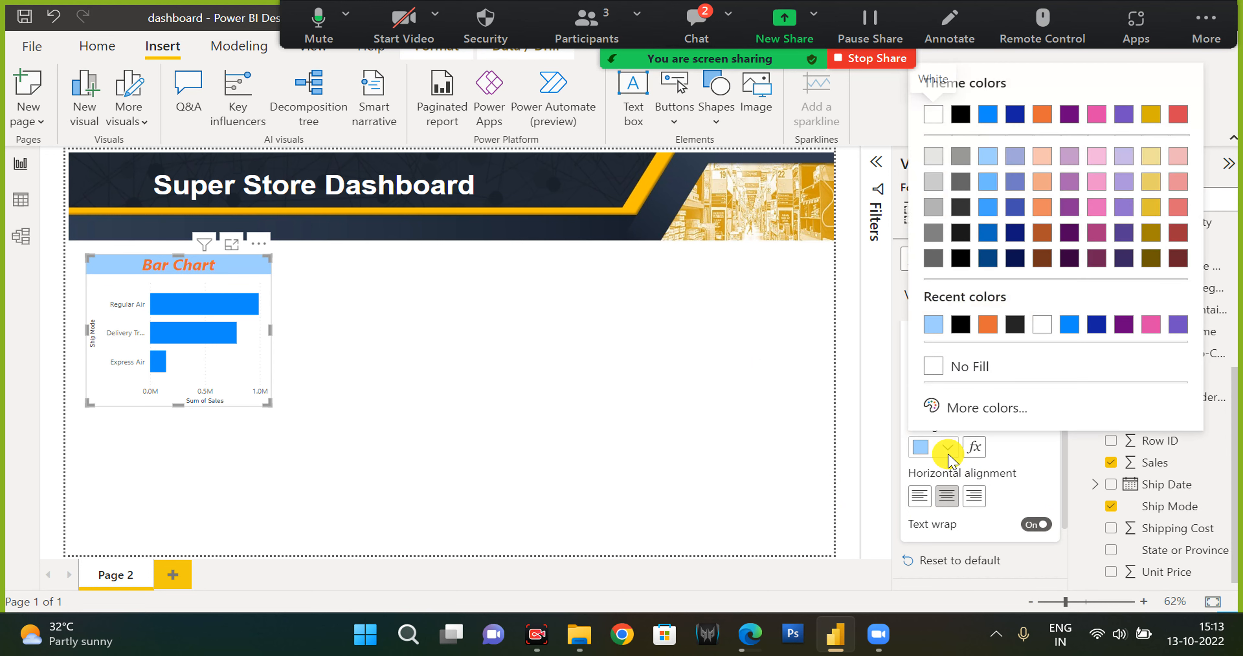
{"action": "left_click", "coordinate": [958, 324]}
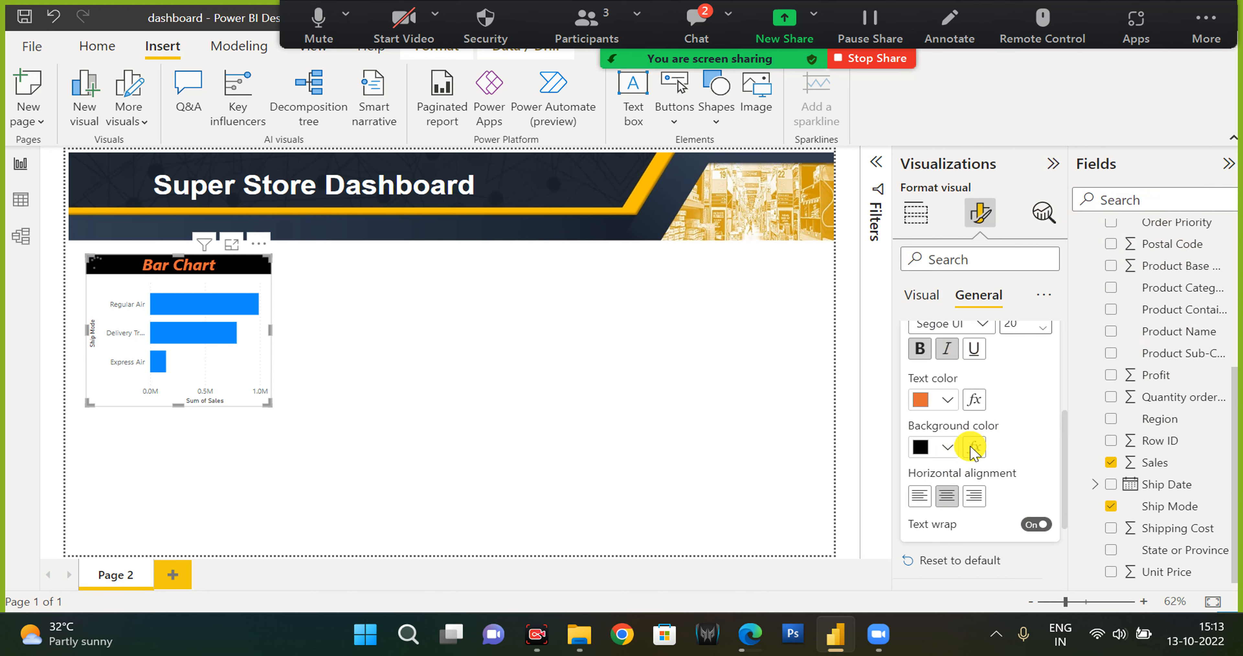
Resize the bar chart, narrowing it and then widening it so the full ship mode labels fit.
{"action": "scroll", "coordinate": [975, 446], "scroll_direction": "down", "scroll_amount": 1}
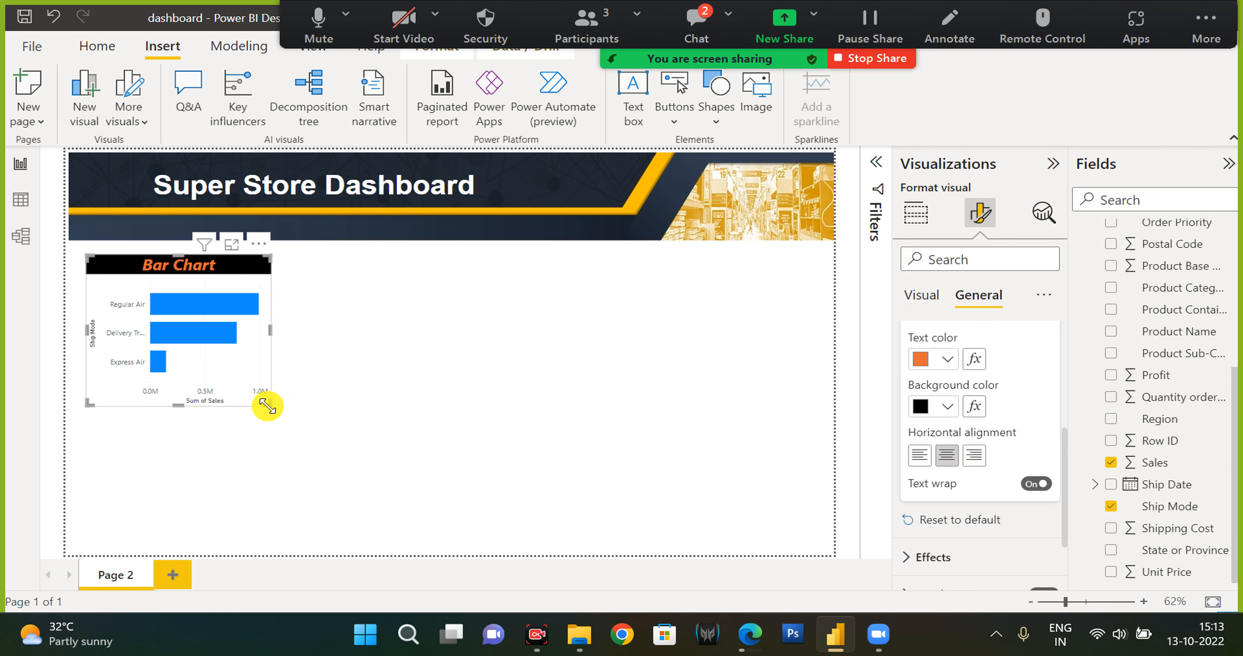
{"action": "left_click_drag", "start_coordinate": [267, 405], "coordinate": [244, 399]}
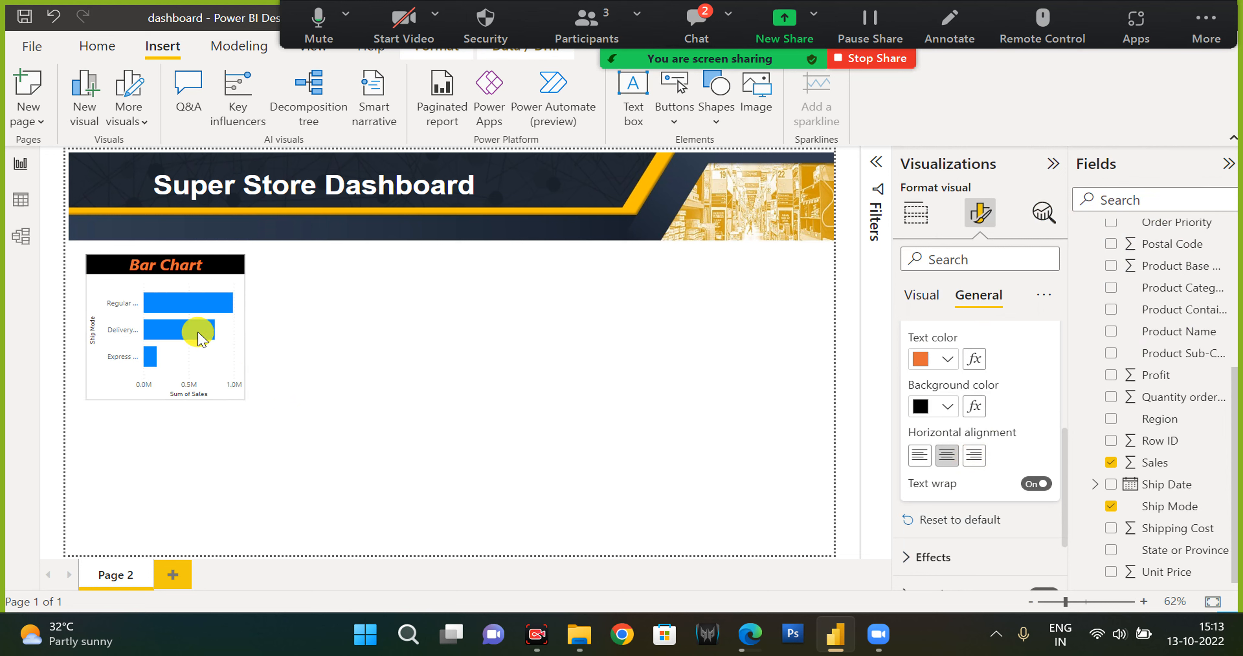
{"action": "left_click", "coordinate": [248, 340]}
{"action": "left_click_drag", "start_coordinate": [260, 329], "coordinate": [303, 328]}
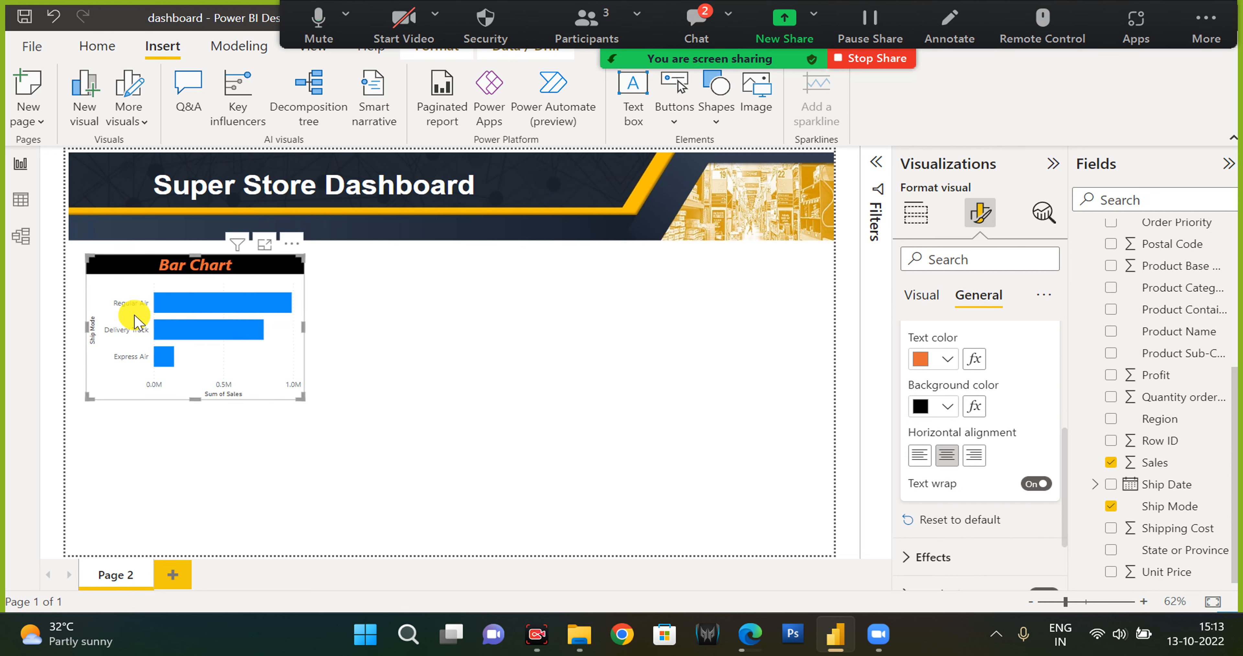
Open the chart's Effects background settings and inspect the transparency slider.
{"action": "scroll", "coordinate": [969, 494], "scroll_direction": "up", "scroll_amount": 5}
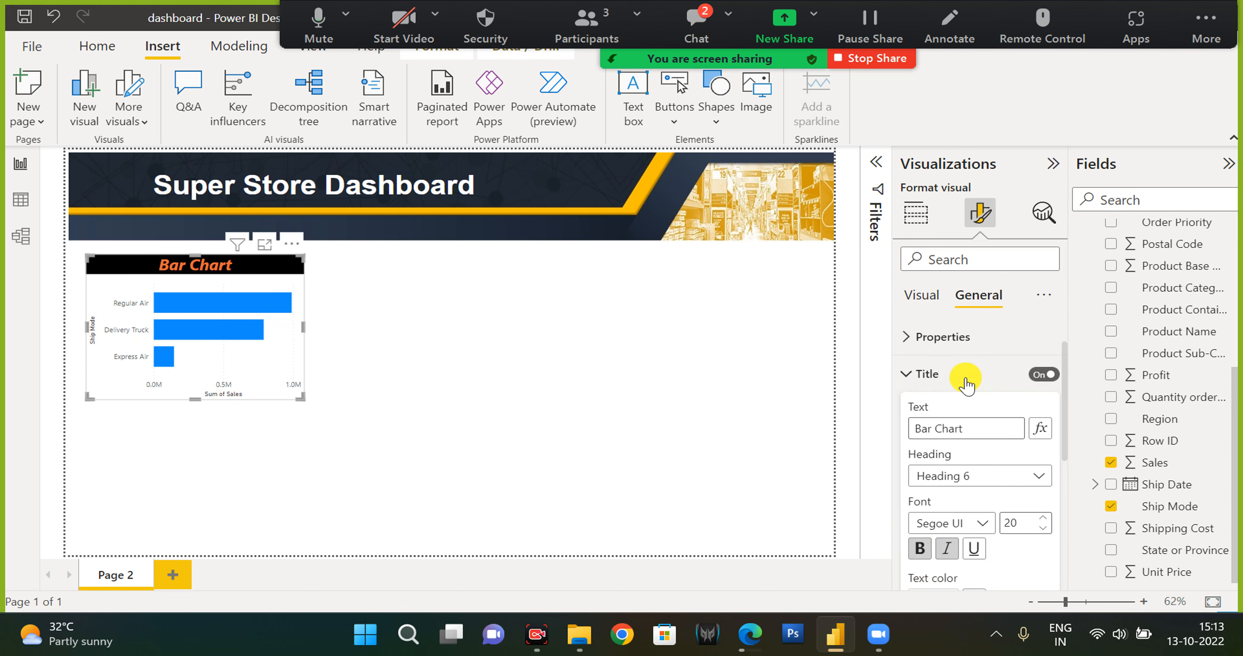
{"action": "left_click", "coordinate": [921, 381]}
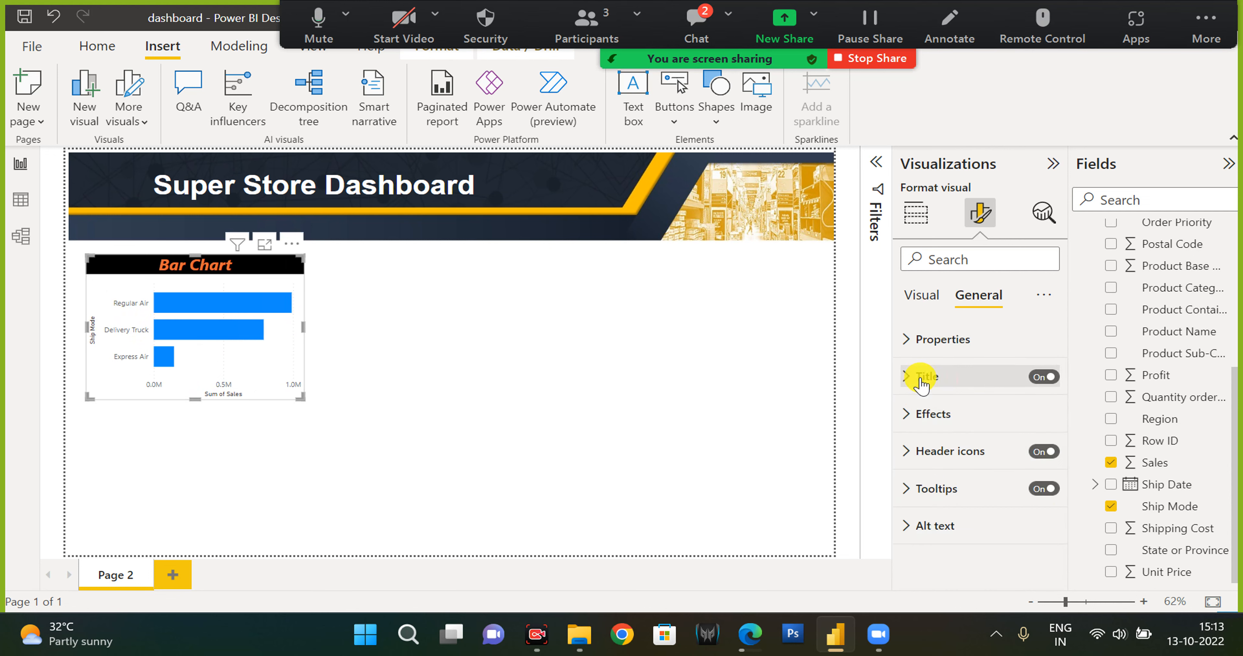
{"action": "left_click", "coordinate": [929, 416]}
{"action": "scroll", "coordinate": [926, 417], "scroll_direction": "down", "scroll_amount": 2}
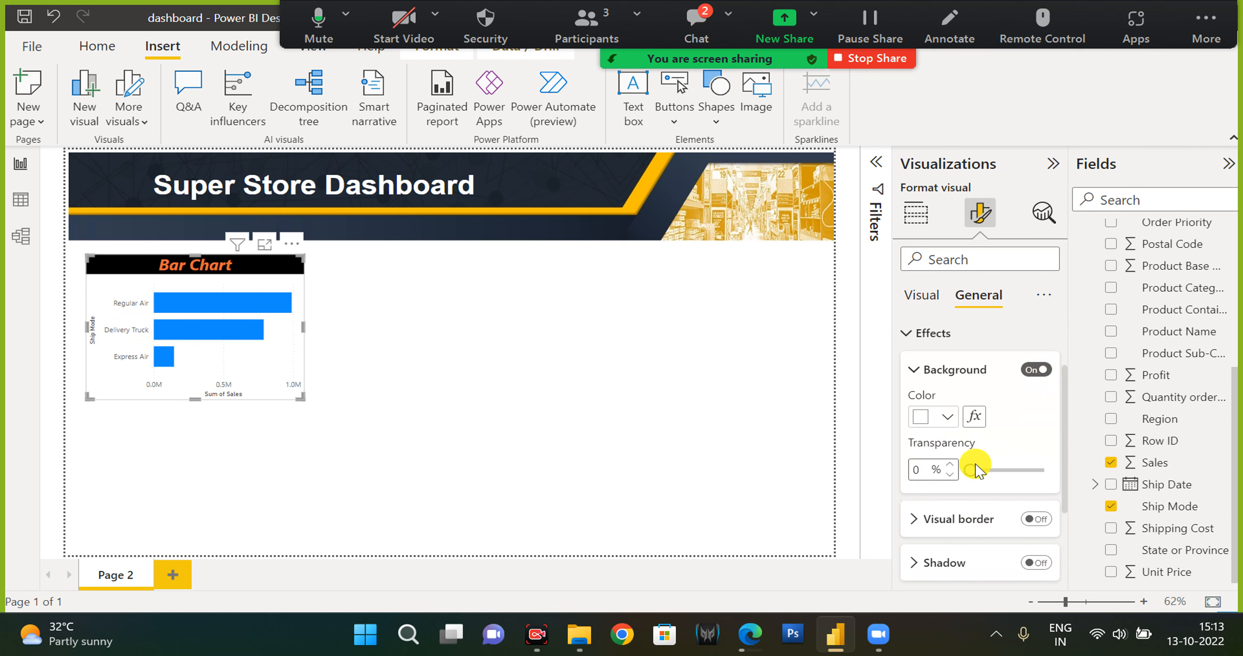
{"action": "left_click_drag", "start_coordinate": [968, 469], "coordinate": [924, 471]}
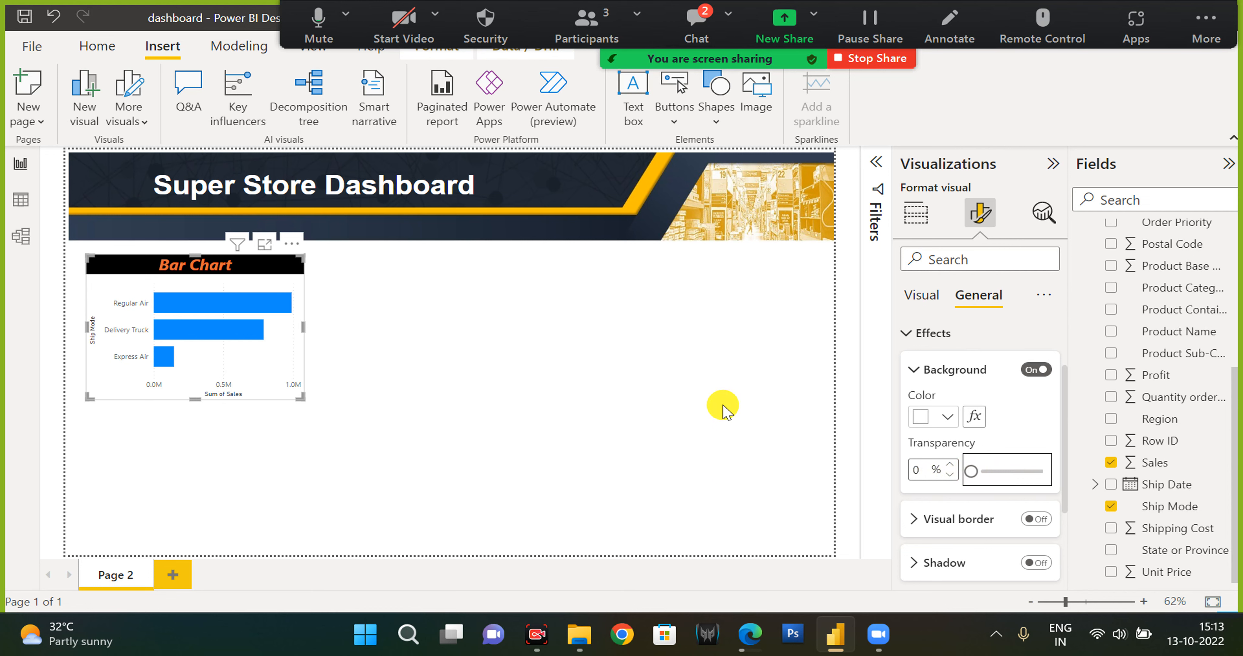
Set the page canvas background to a light peach colour with 0% transparency.
{"action": "left_click", "coordinate": [706, 438]}
{"action": "left_click", "coordinate": [978, 212]}
{"action": "left_click", "coordinate": [964, 375]}
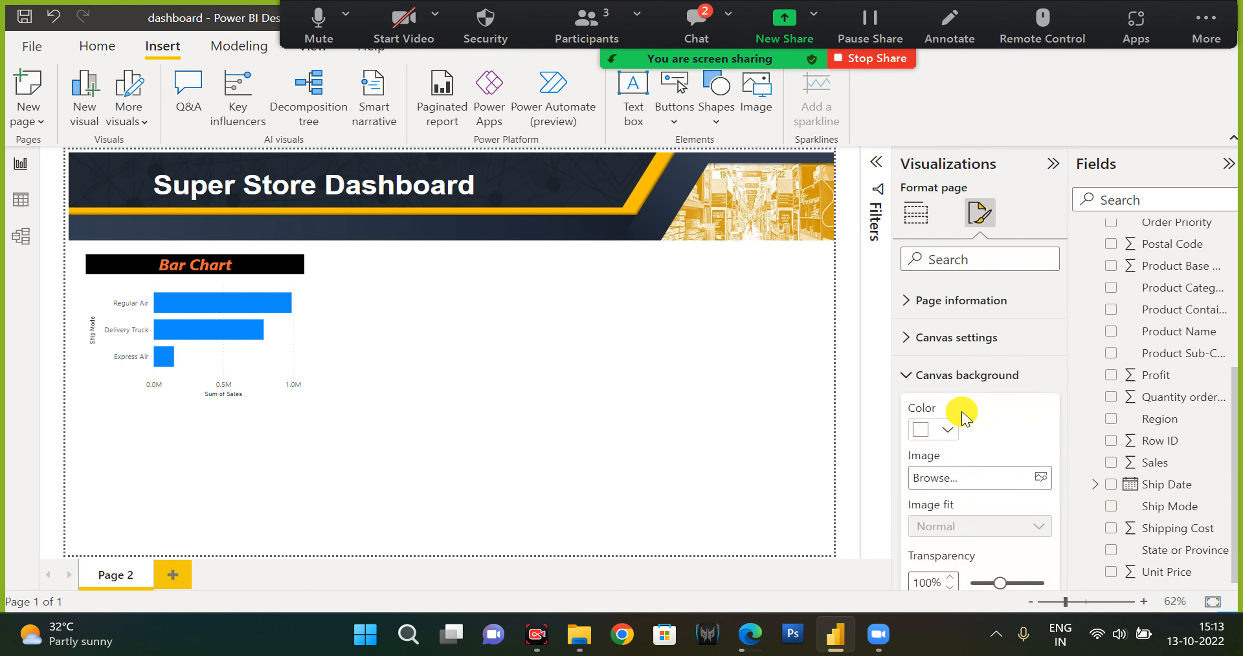
{"action": "left_click", "coordinate": [946, 429]}
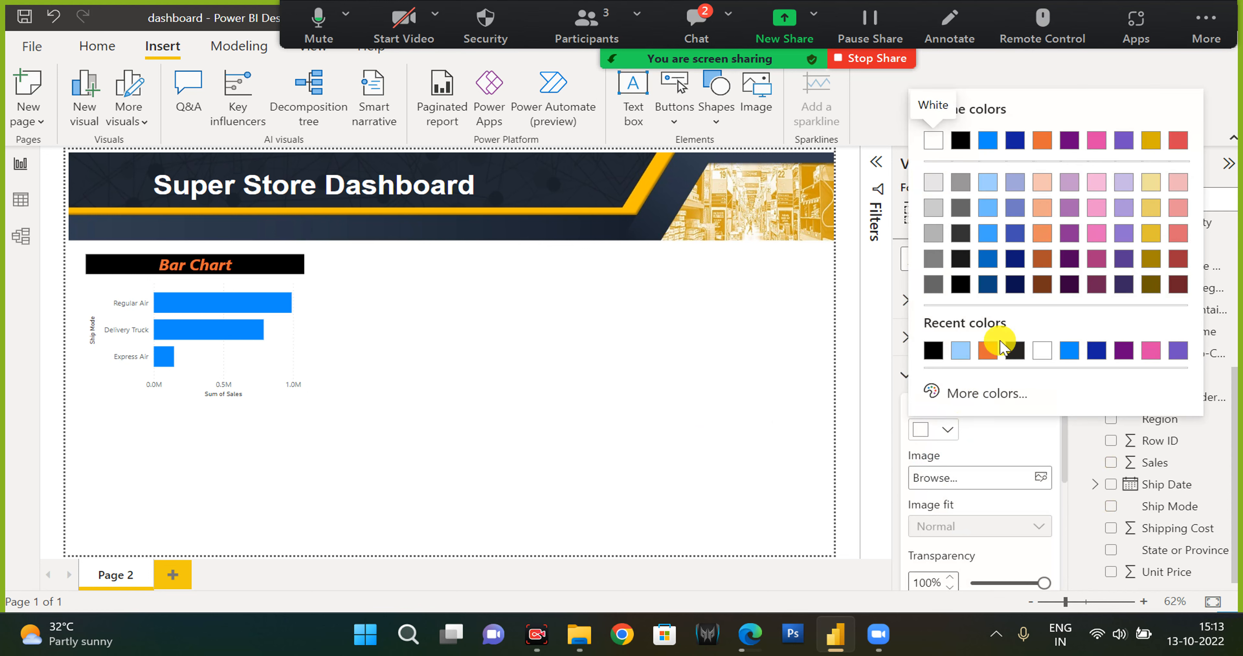
{"action": "left_click", "coordinate": [1042, 184]}
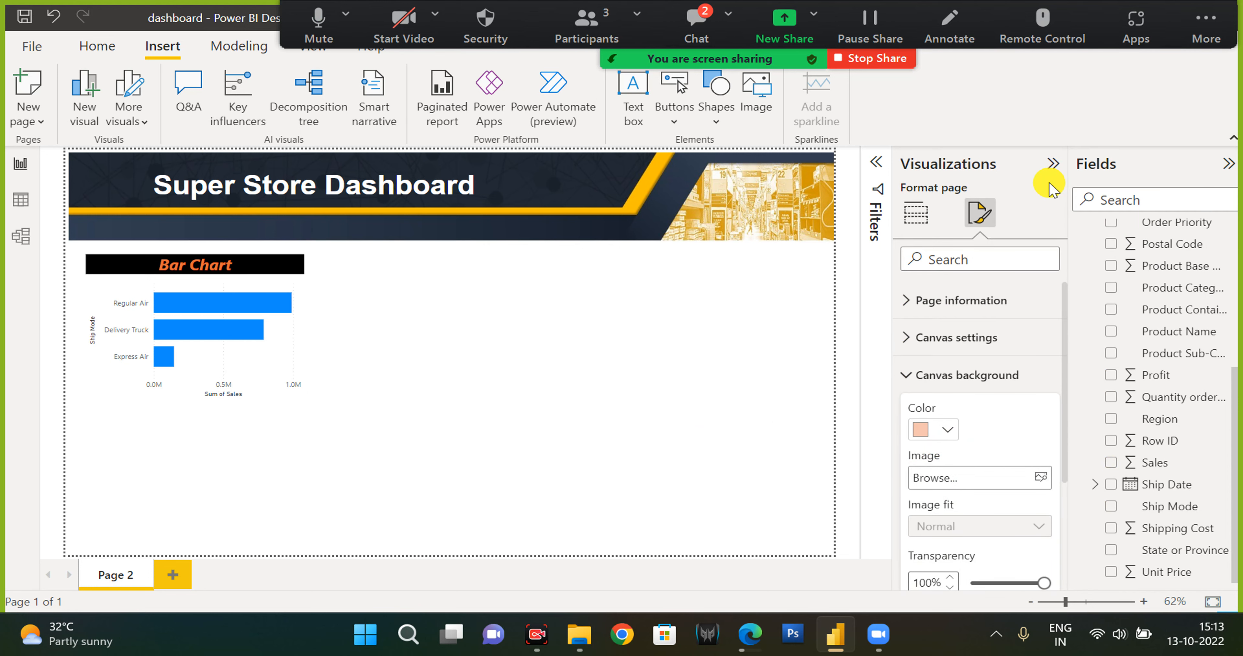
{"action": "left_click_drag", "start_coordinate": [1038, 582], "coordinate": [969, 584]}
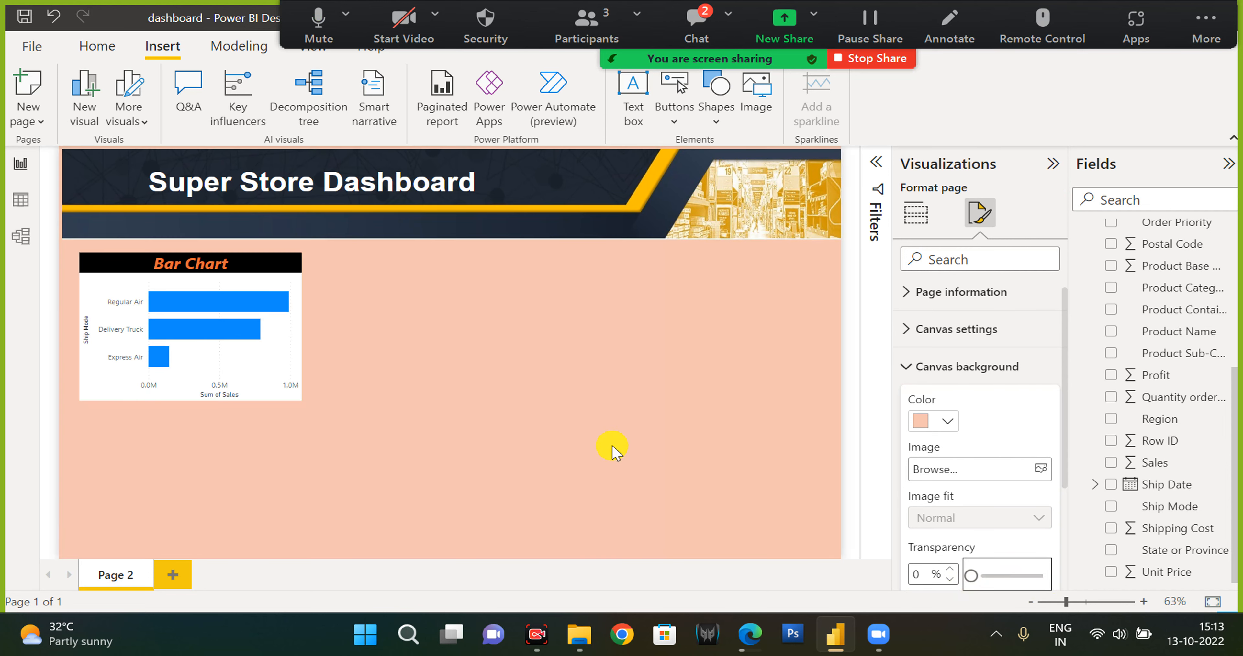
Change the canvas background colour to a light lavender theme colour.
{"action": "left_click", "coordinate": [948, 423]}
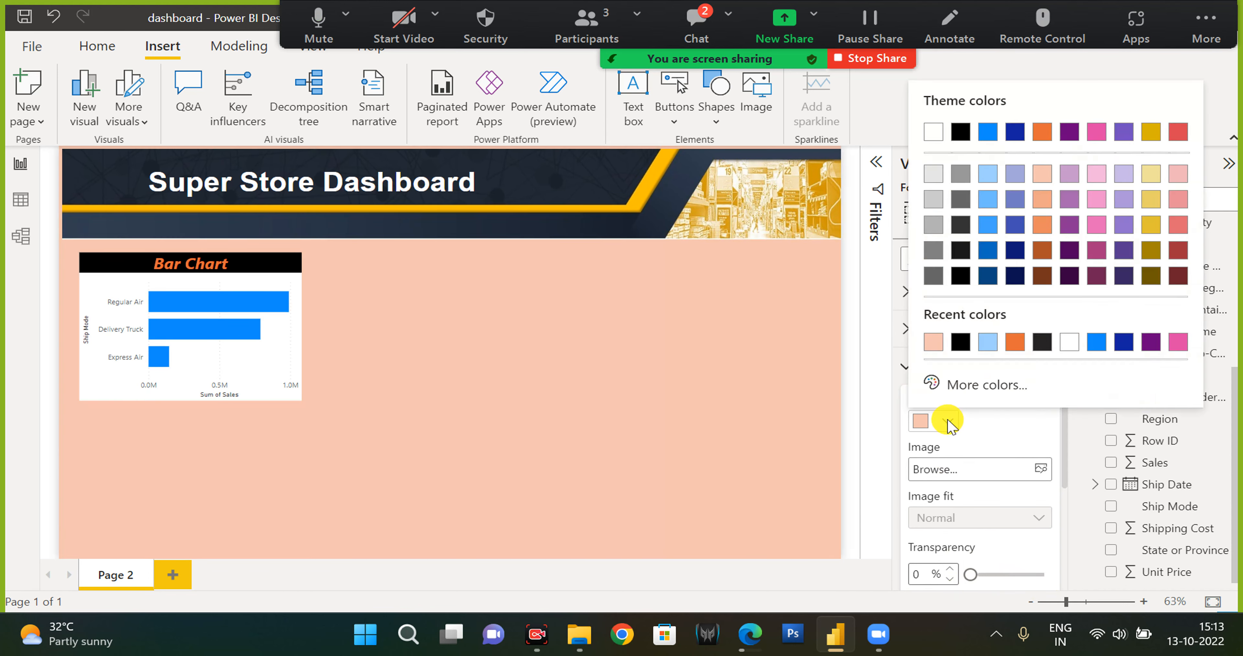
{"action": "left_click", "coordinate": [1015, 174]}
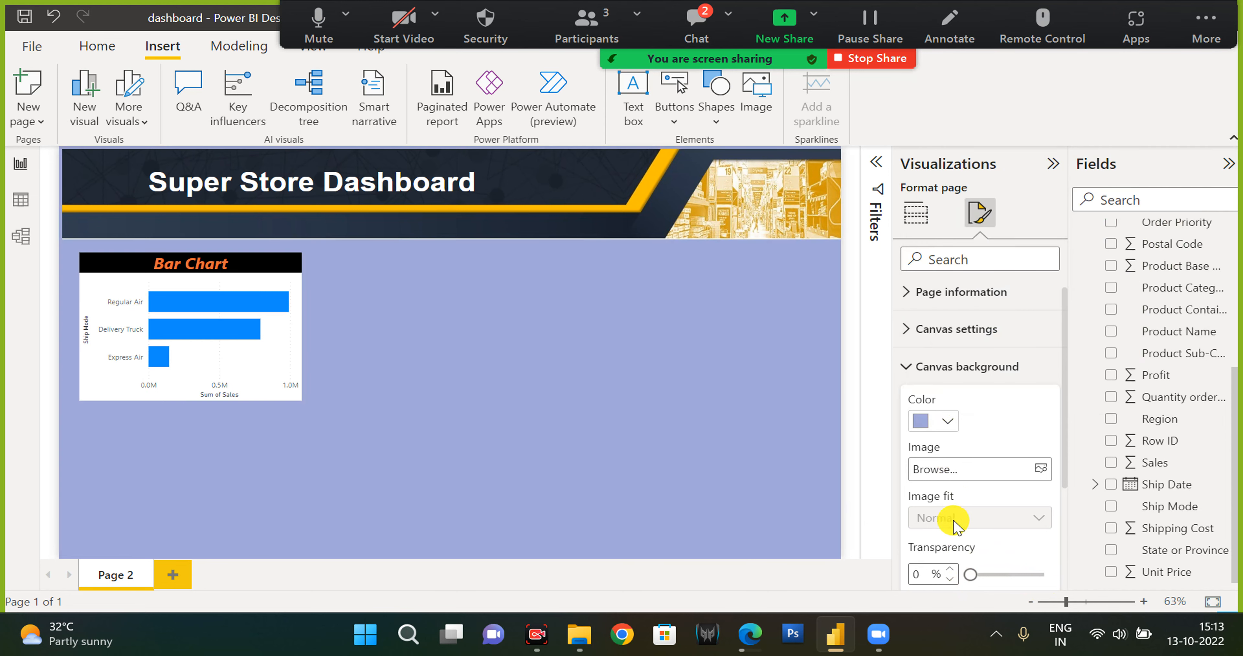
{"action": "left_click", "coordinate": [941, 424]}
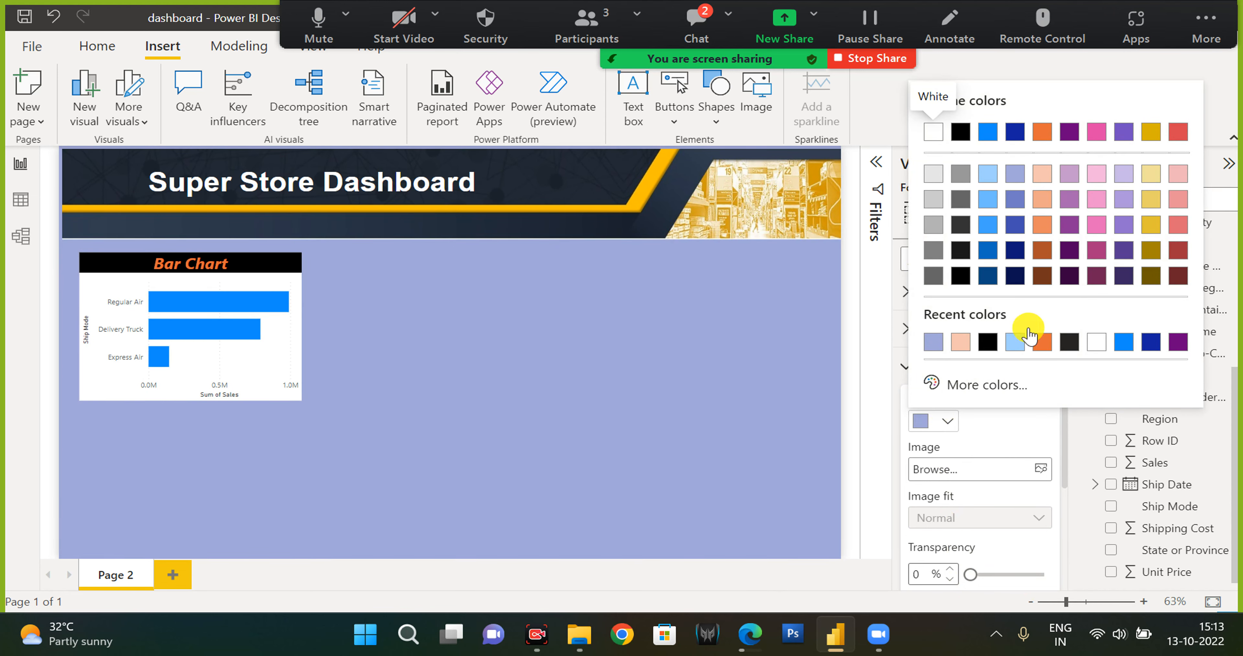
{"action": "left_click", "coordinate": [1122, 175]}
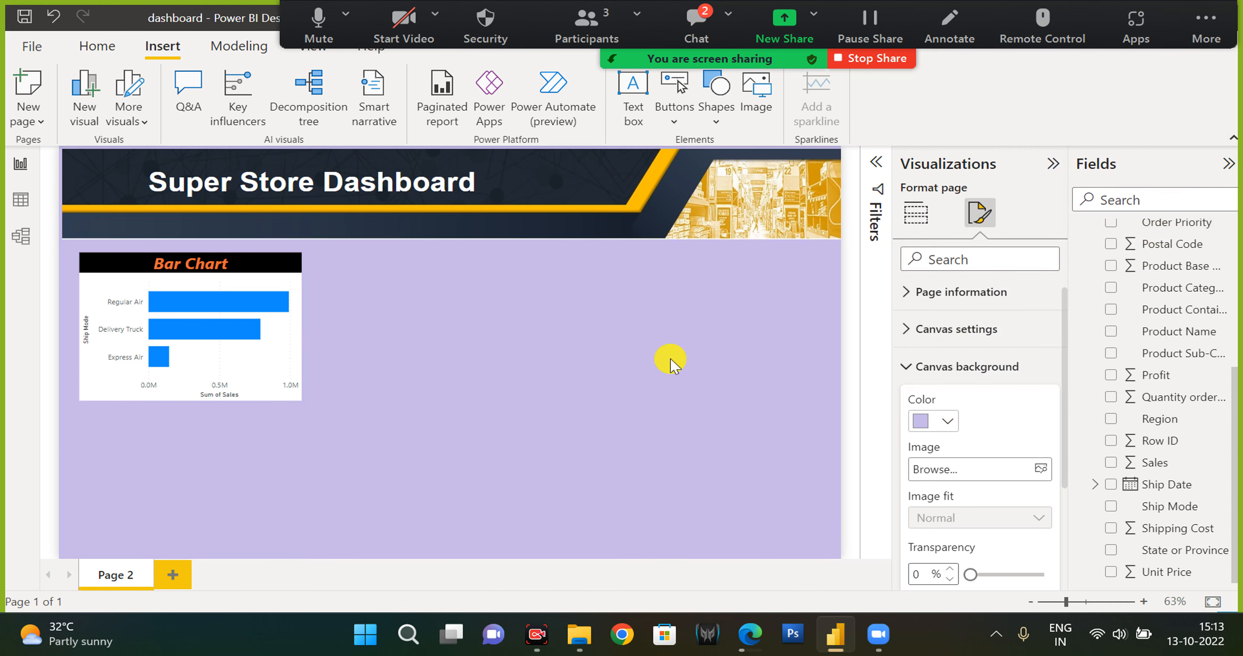
{"action": "left_click", "coordinate": [202, 263]}
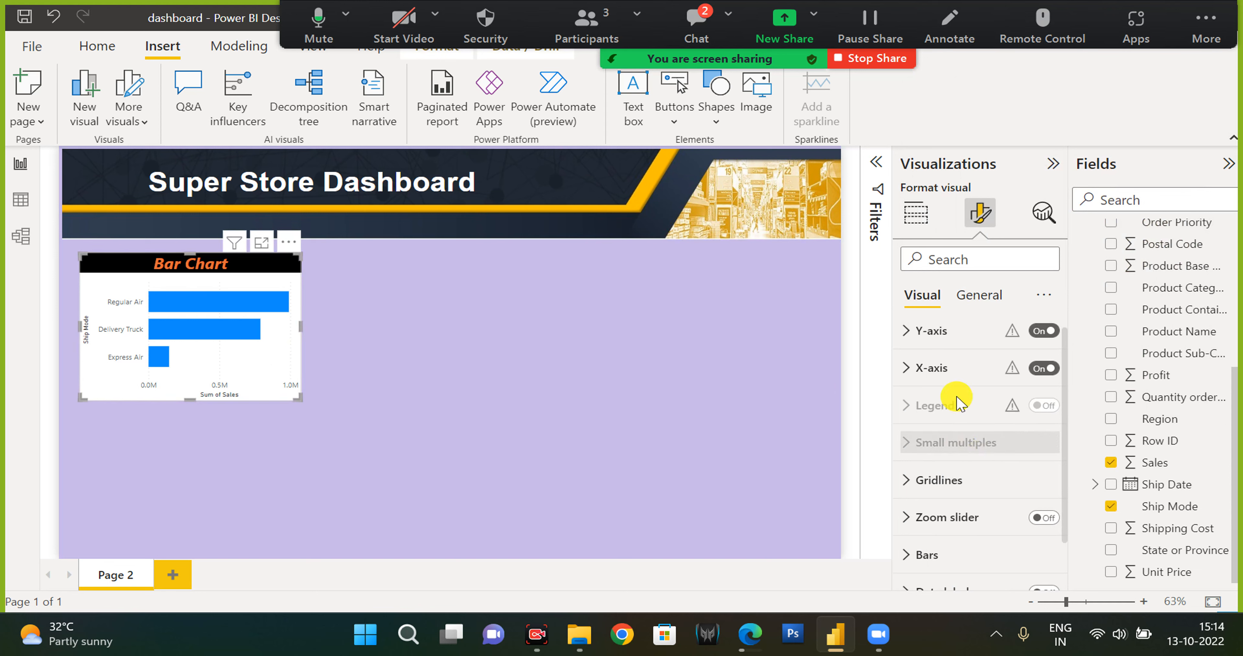
{"action": "left_click", "coordinate": [979, 294]}
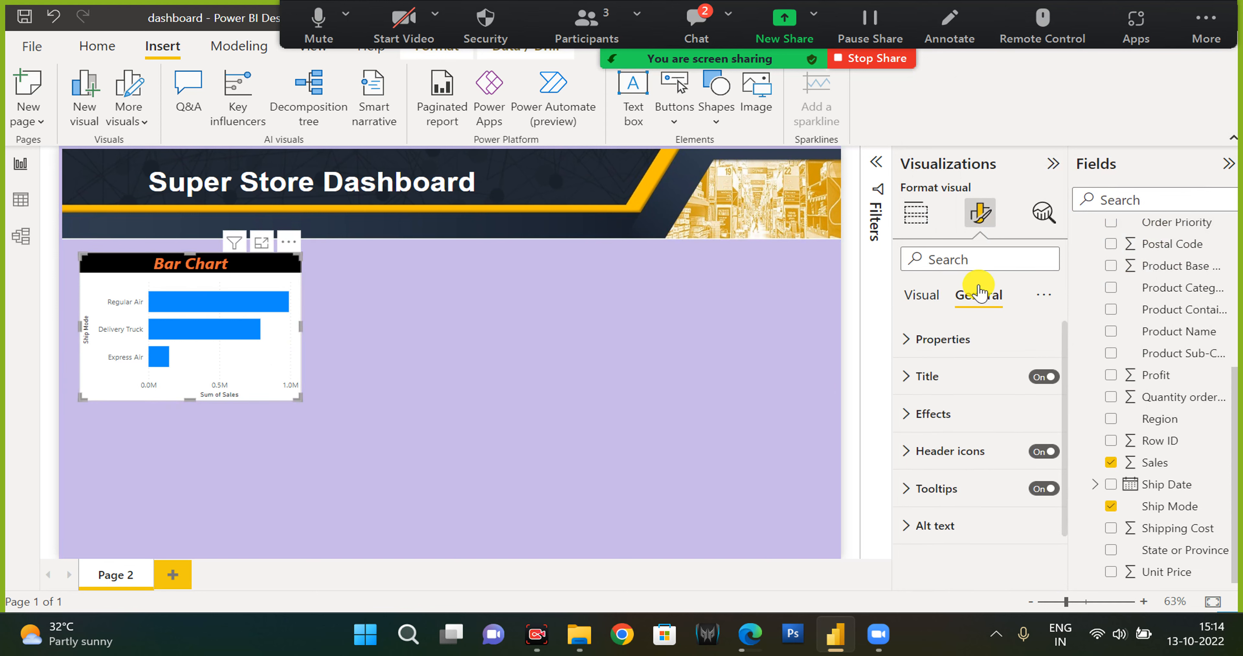
{"action": "left_click", "coordinate": [963, 415]}
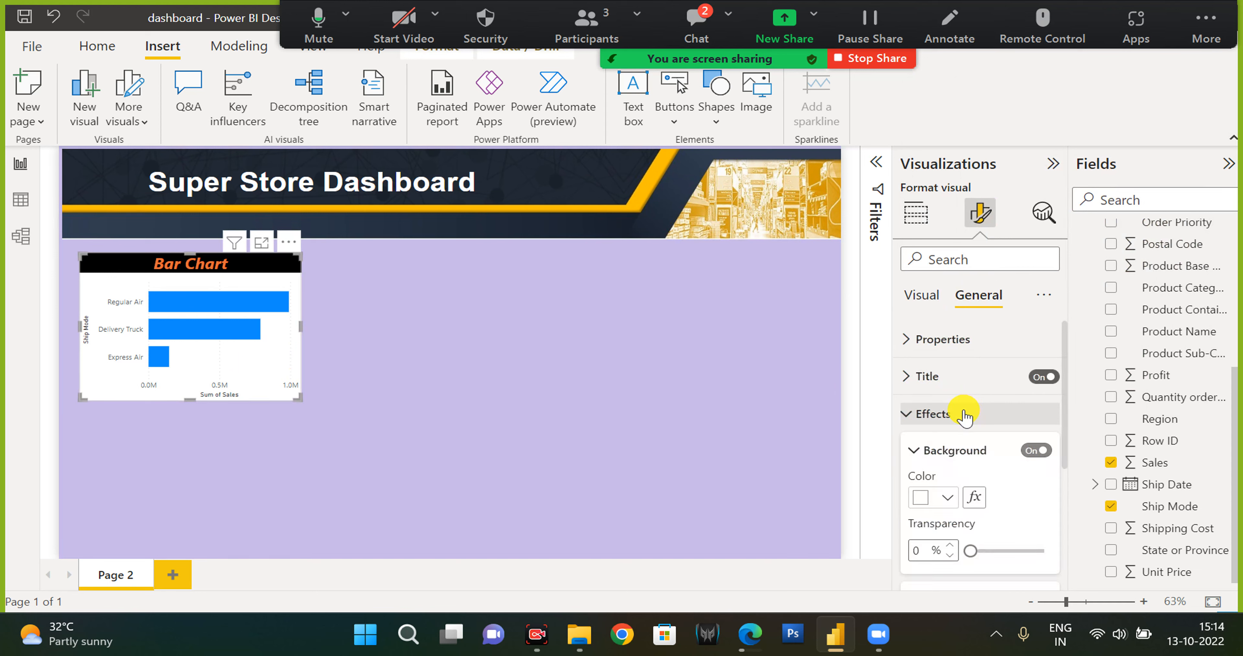
{"action": "scroll", "coordinate": [967, 429], "scroll_direction": "down", "scroll_amount": 4}
{"action": "scroll", "coordinate": [971, 444], "scroll_direction": "up", "scroll_amount": 2}
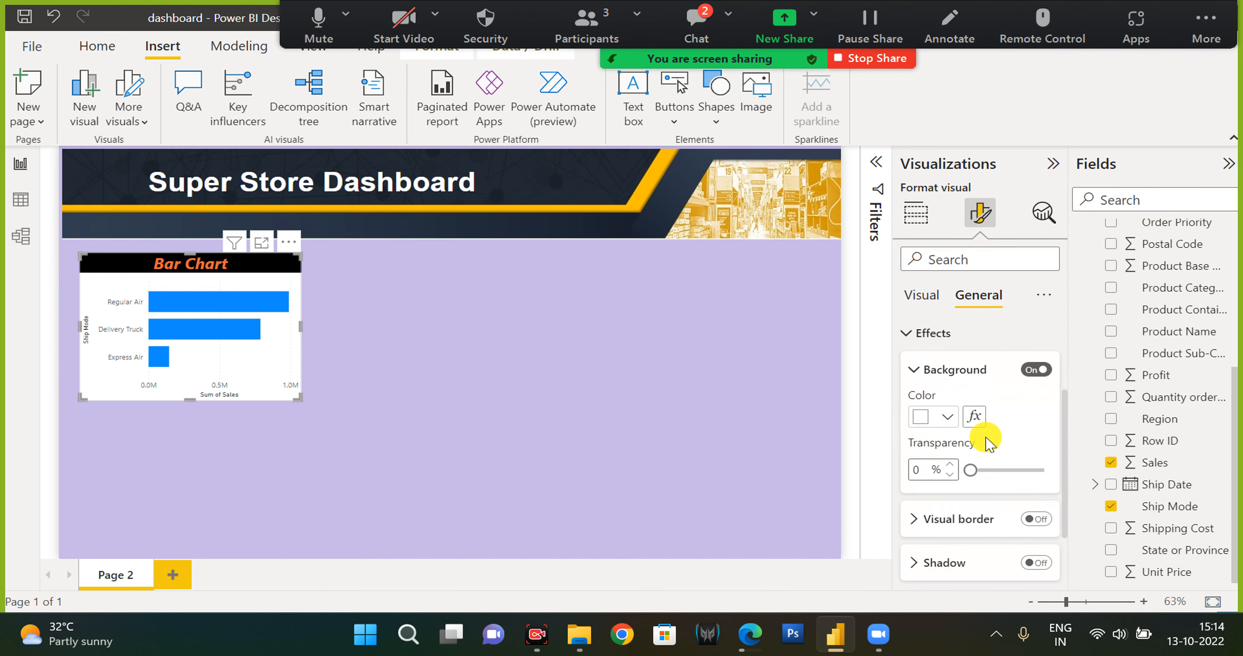
{"action": "left_click", "coordinate": [1035, 371]}
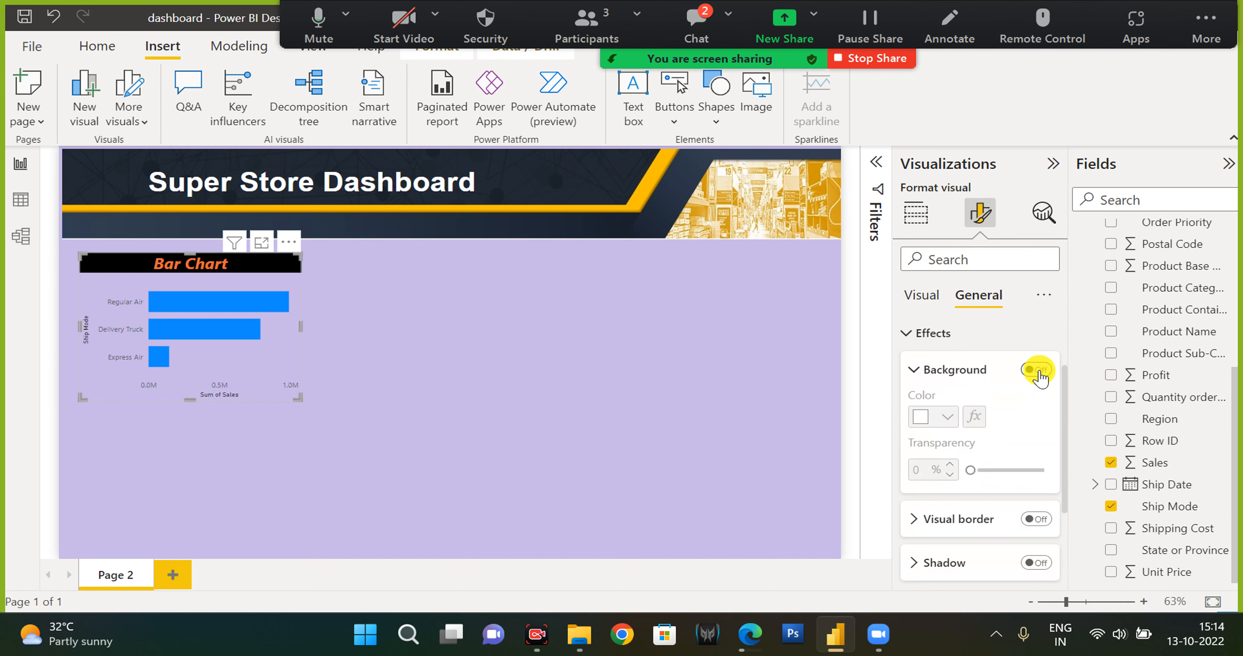
{"action": "left_click", "coordinate": [1035, 370]}
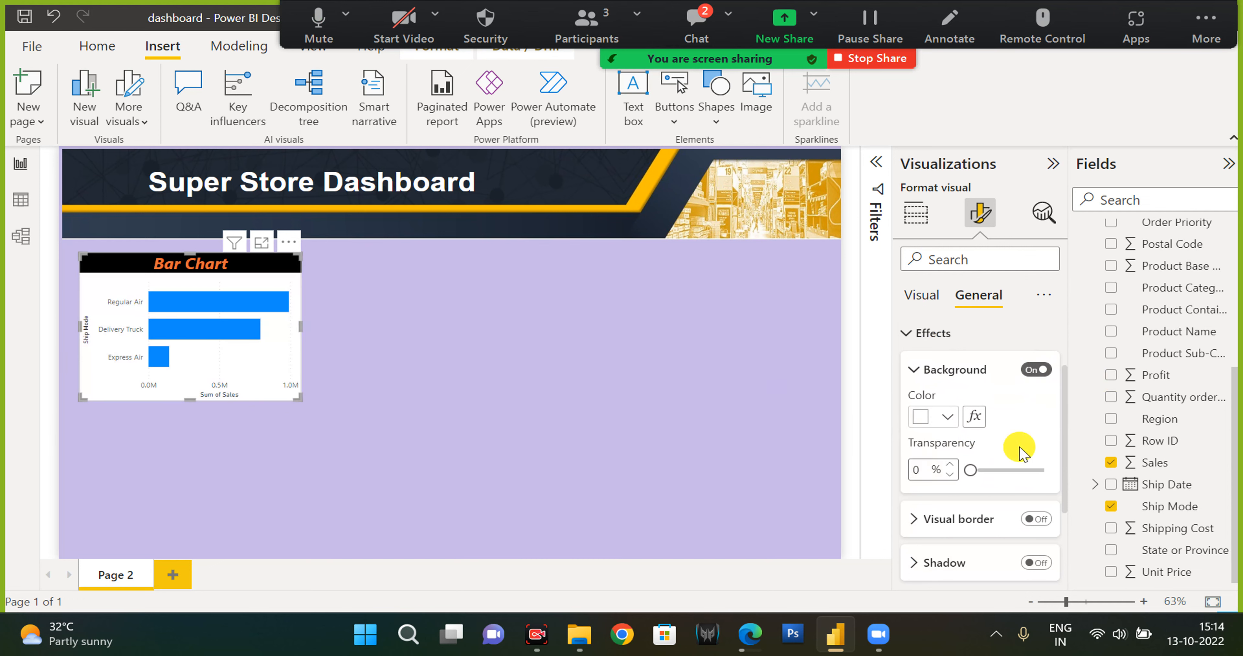
{"action": "scroll", "coordinate": [1019, 451], "scroll_direction": "up", "scroll_amount": 2}
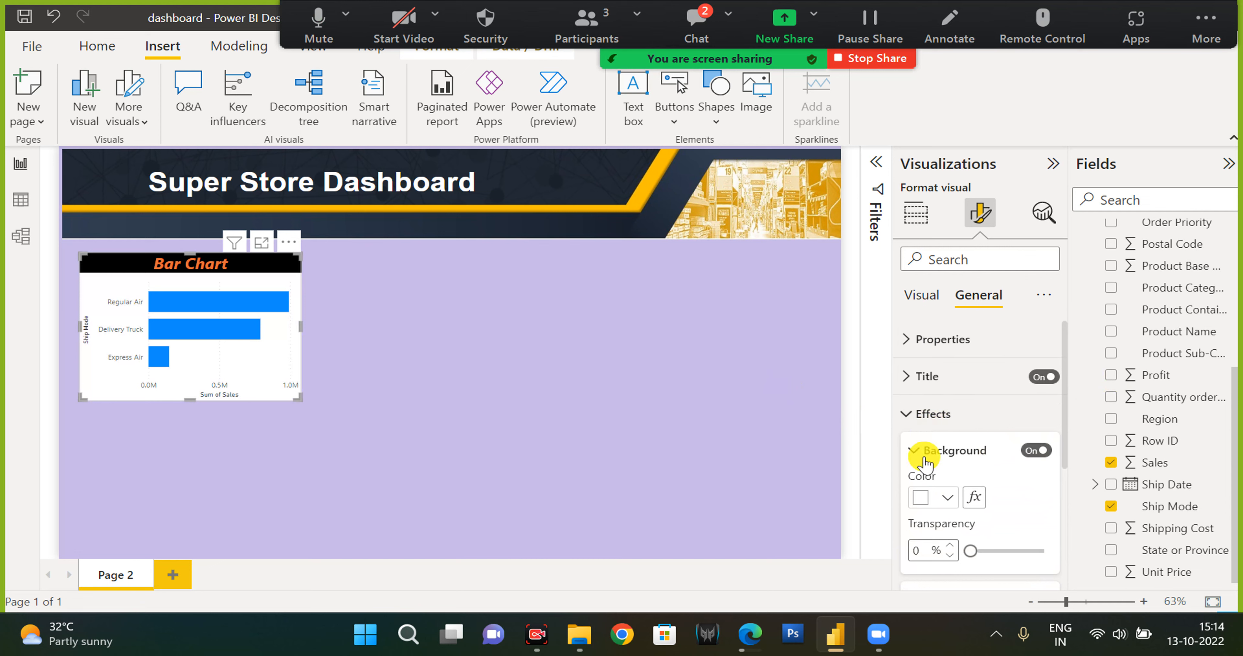
{"action": "scroll", "coordinate": [924, 463], "scroll_direction": "down", "scroll_amount": 5}
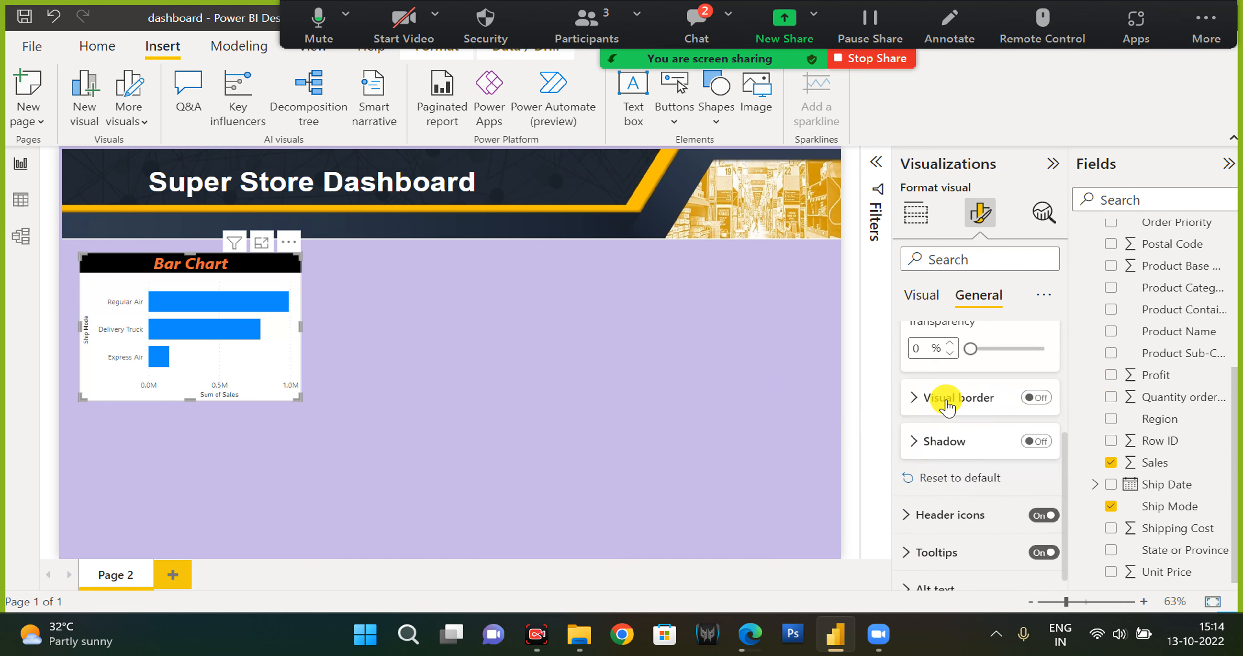
Turn on the visual border for the bar chart.
{"action": "left_click", "coordinate": [947, 406]}
{"action": "left_click", "coordinate": [1035, 399]}
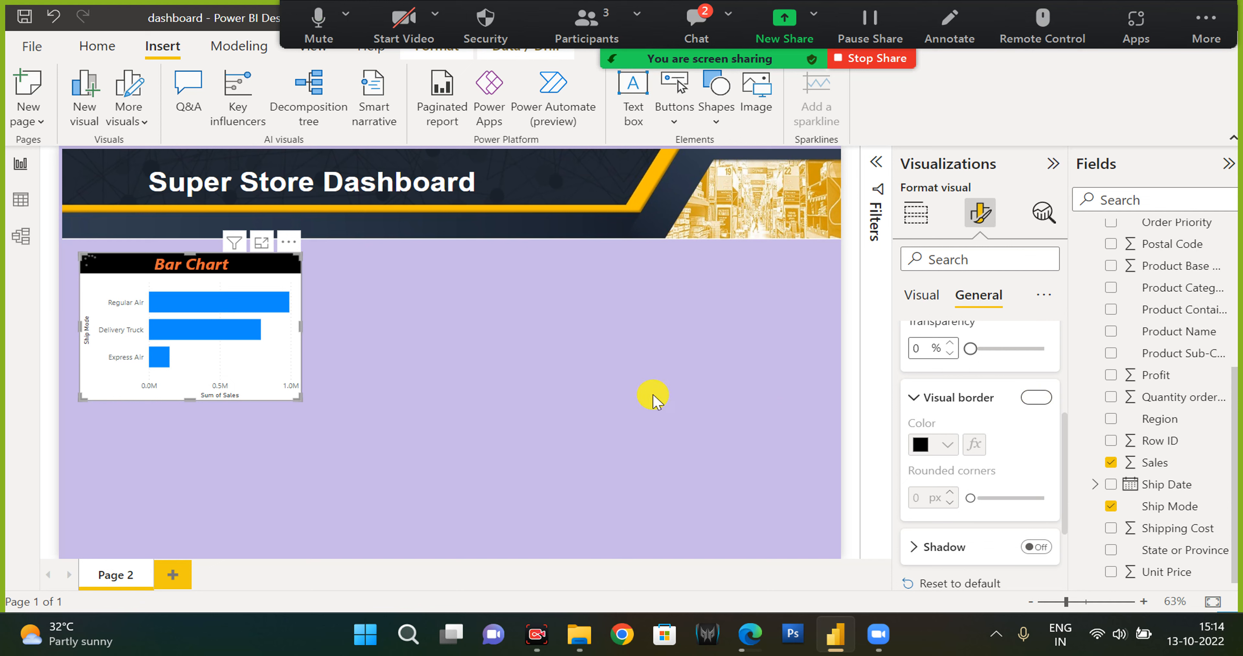
{"action": "left_click", "coordinate": [652, 400]}
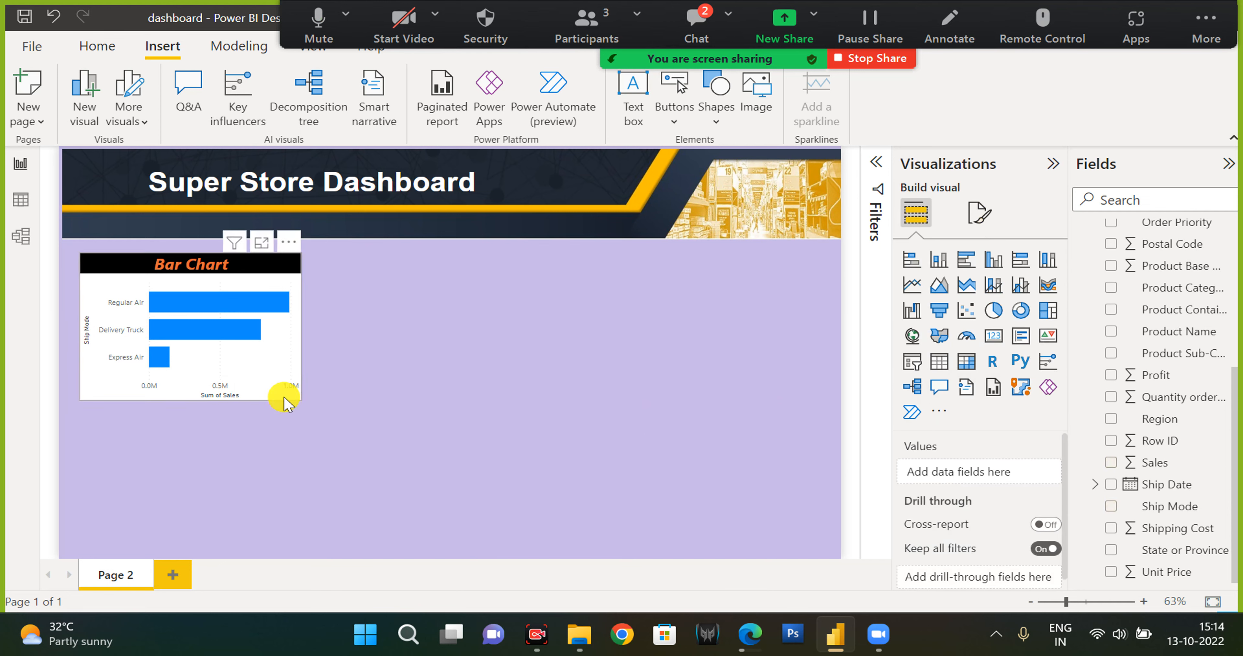
Set the bar chart's background colour to grey in its Effects settings.
{"action": "left_click", "coordinate": [284, 403]}
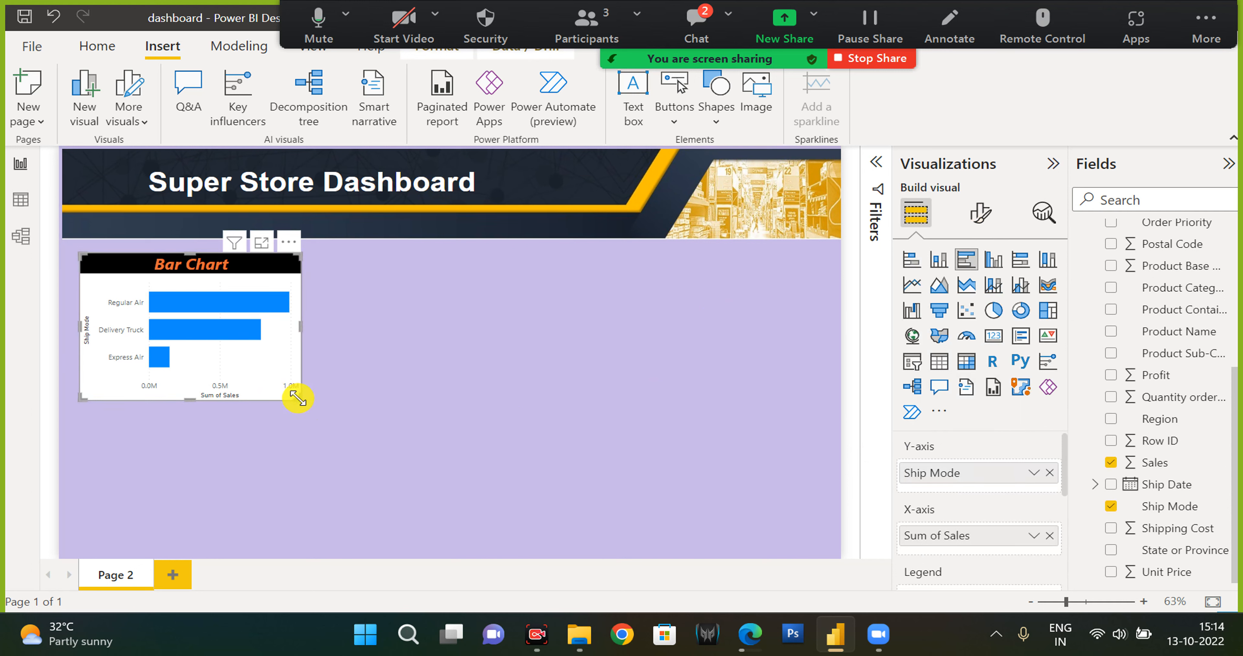
{"action": "left_click", "coordinate": [978, 219]}
{"action": "left_click", "coordinate": [980, 296]}
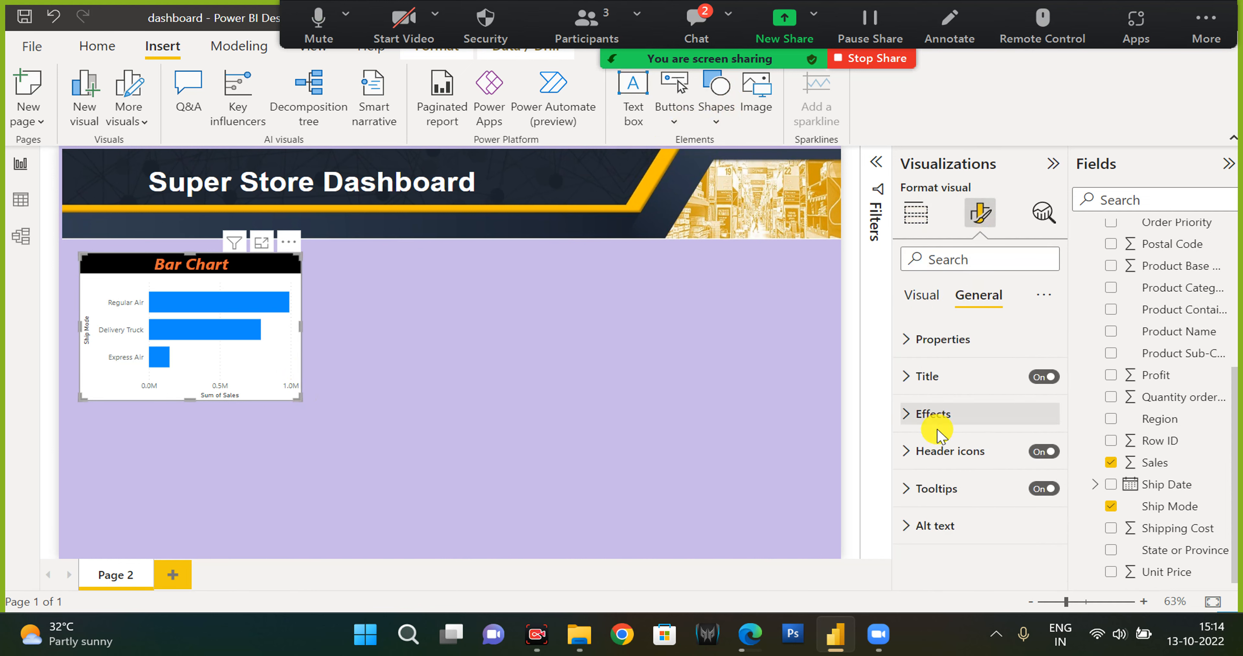
{"action": "left_click", "coordinate": [934, 413]}
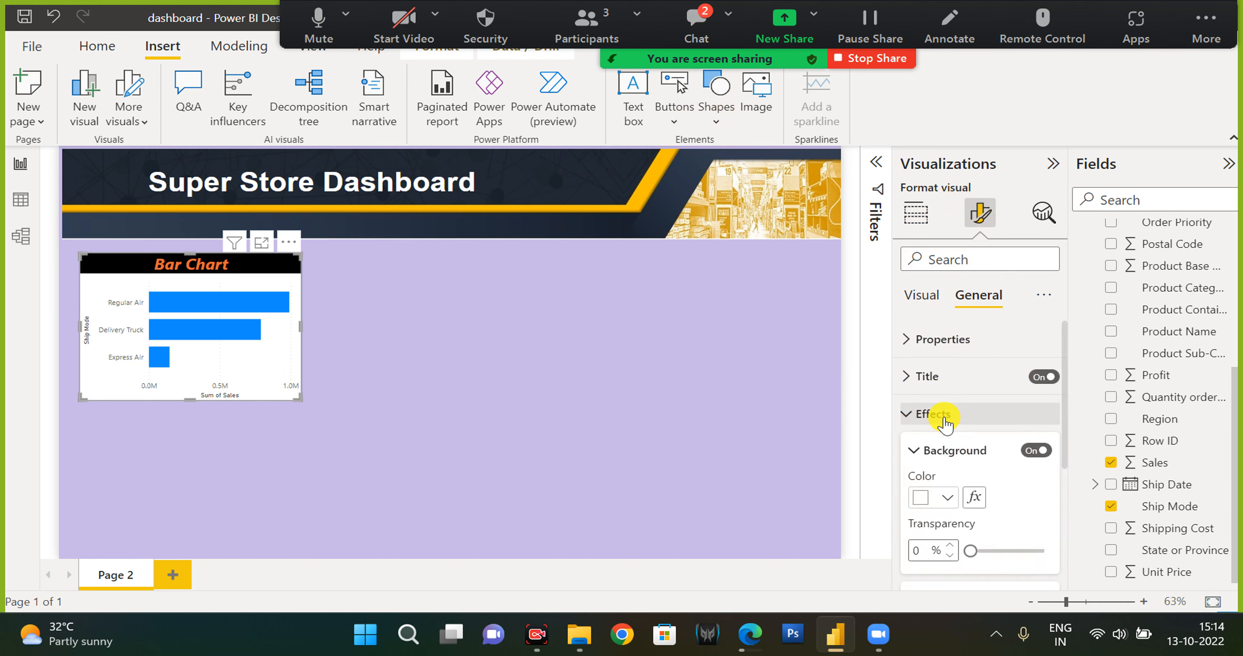
{"action": "left_click", "coordinate": [947, 499]}
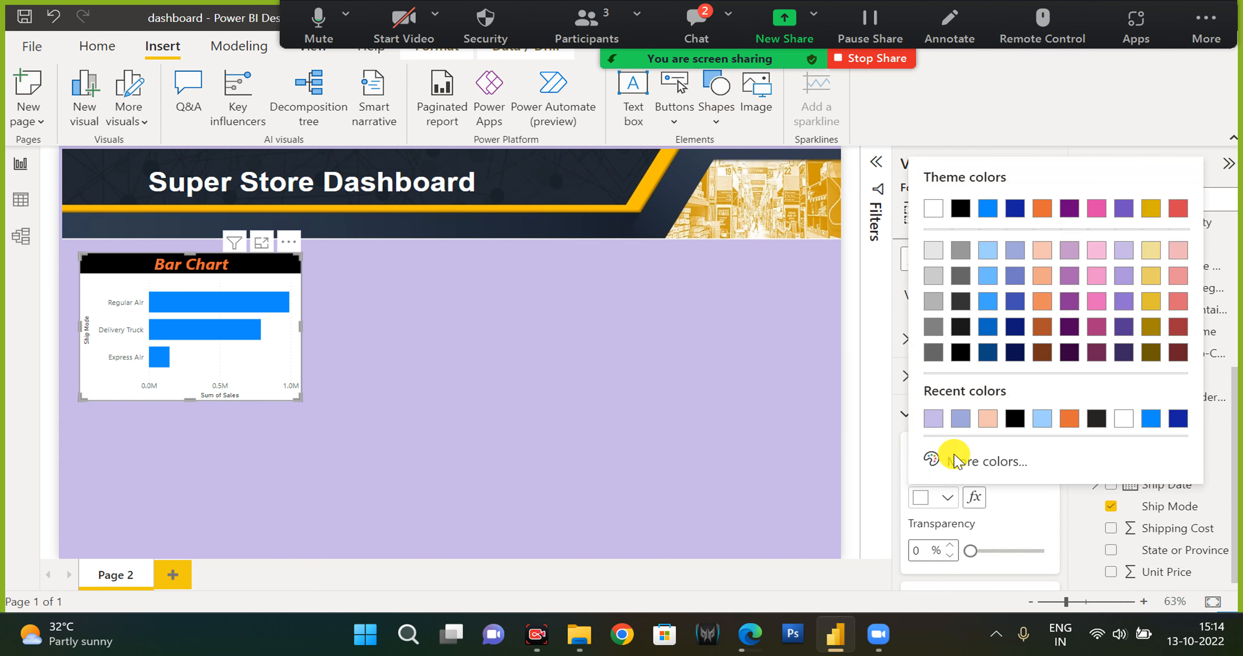
{"action": "left_click", "coordinate": [960, 252]}
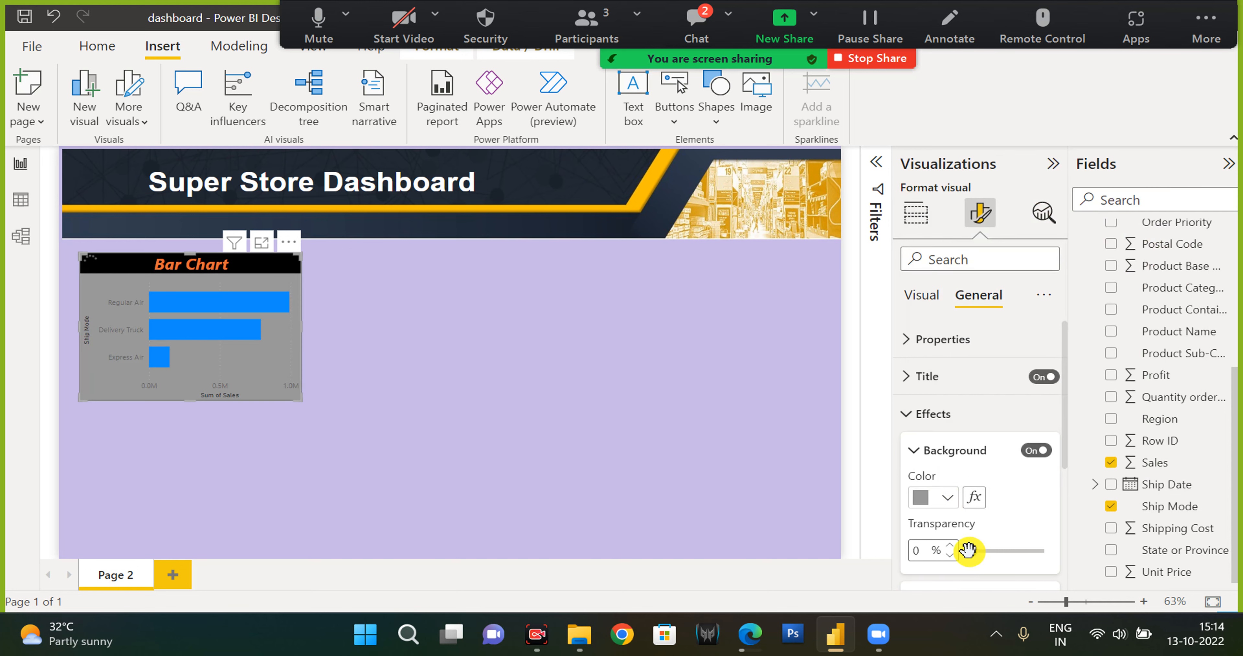
Set the bar chart's background transparency to 100%.
{"action": "scroll", "coordinate": [952, 501], "scroll_direction": "down", "scroll_amount": 1}
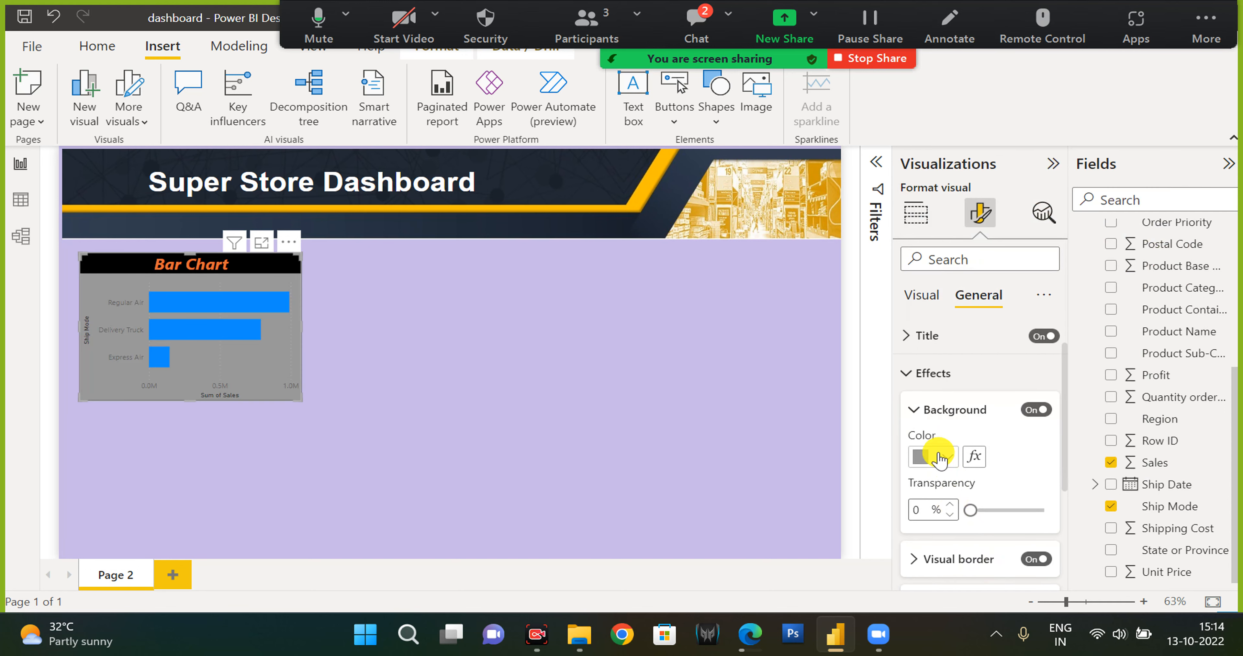
{"action": "mouse_move", "coordinate": [969, 508]}
{"action": "left_mouse_down"}
{"action": "mouse_move", "coordinate": [1061, 515]}
{"action": "mouse_move", "coordinate": [961, 516]}
{"action": "left_mouse_up"}
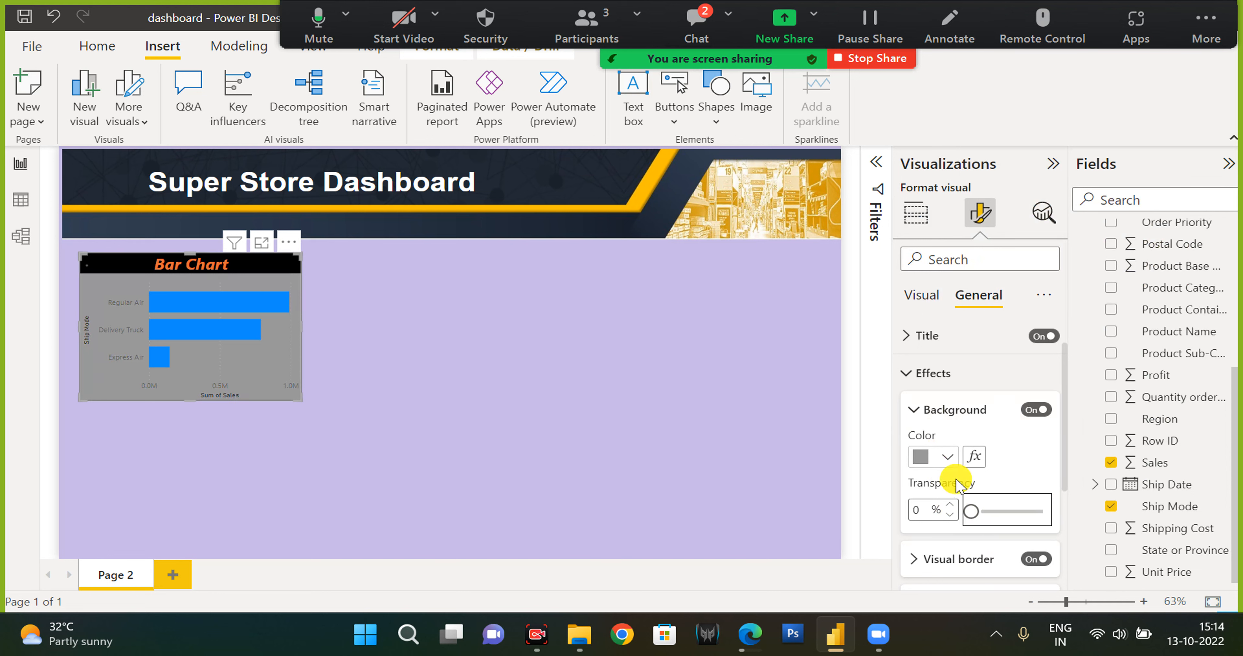
{"action": "left_click", "coordinate": [946, 460]}
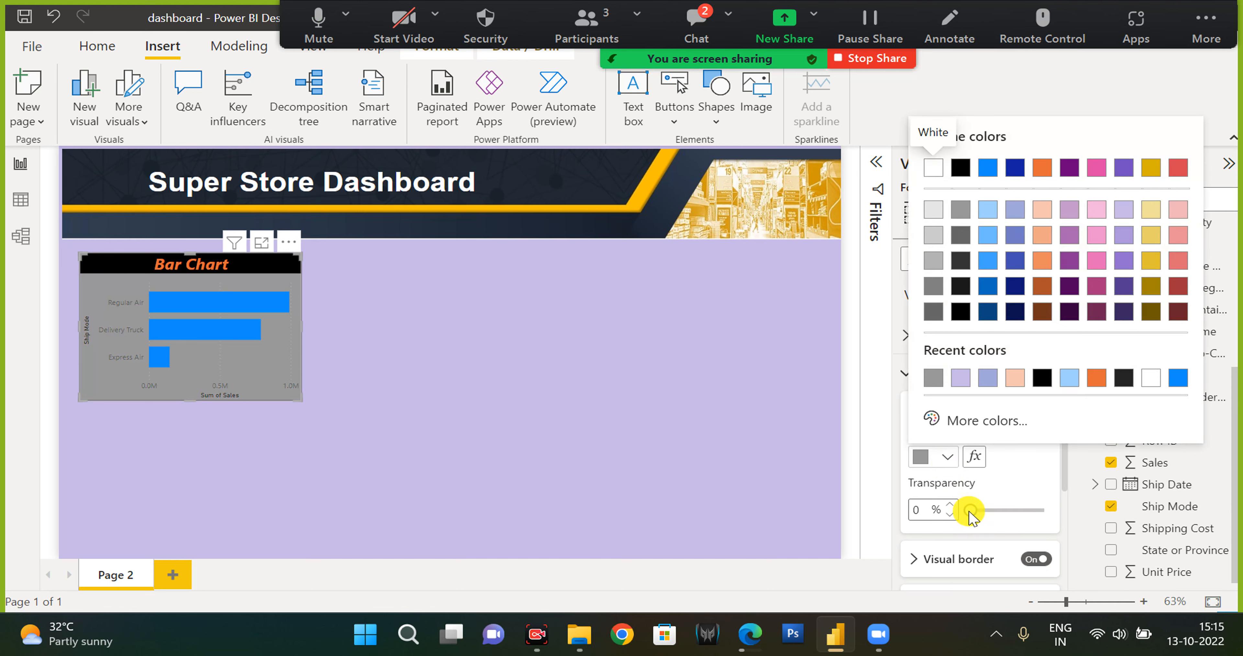
{"action": "left_click_drag", "start_coordinate": [970, 511], "coordinate": [1027, 488]}
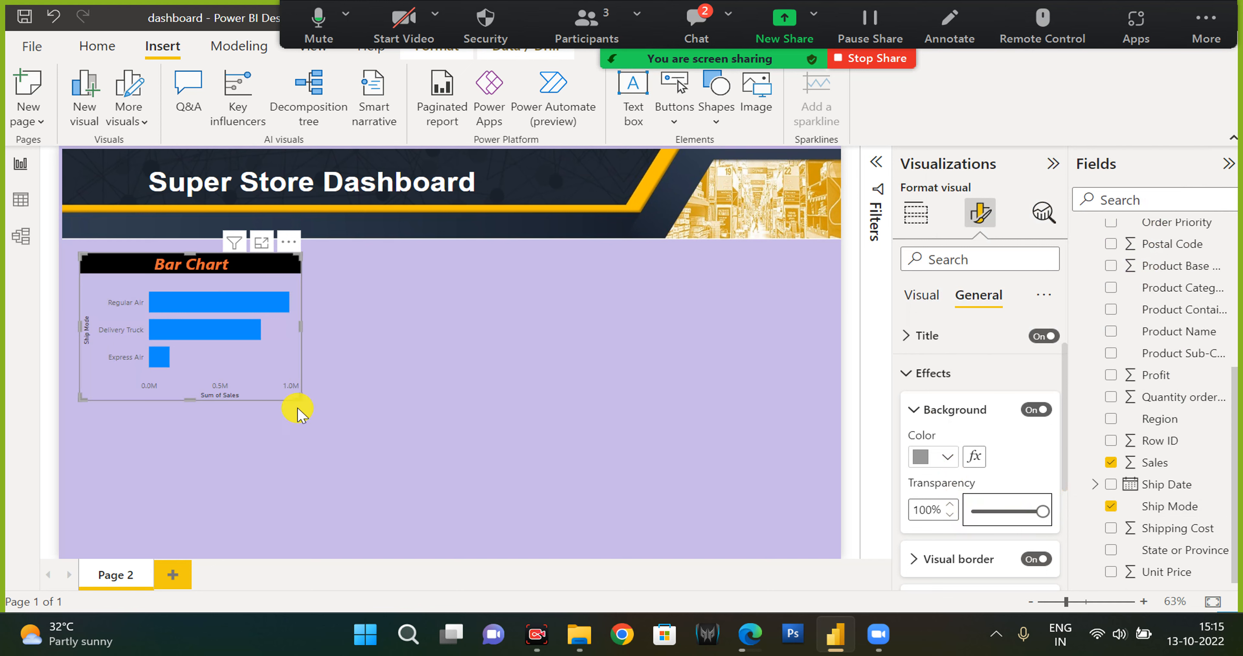
{"action": "left_click", "coordinate": [306, 338]}
{"action": "left_click", "coordinate": [290, 283]}
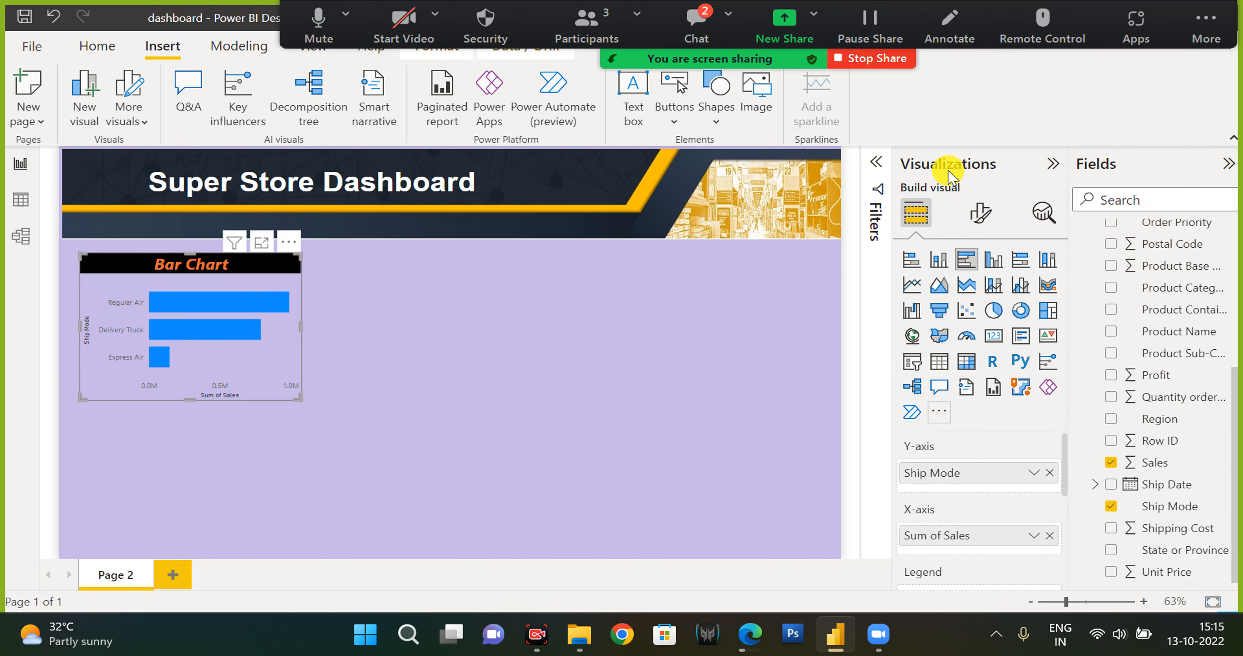
Set the bar chart's background transparency to 0% and its background colour to white.
{"action": "left_click", "coordinate": [978, 213]}
{"action": "left_click", "coordinate": [970, 300]}
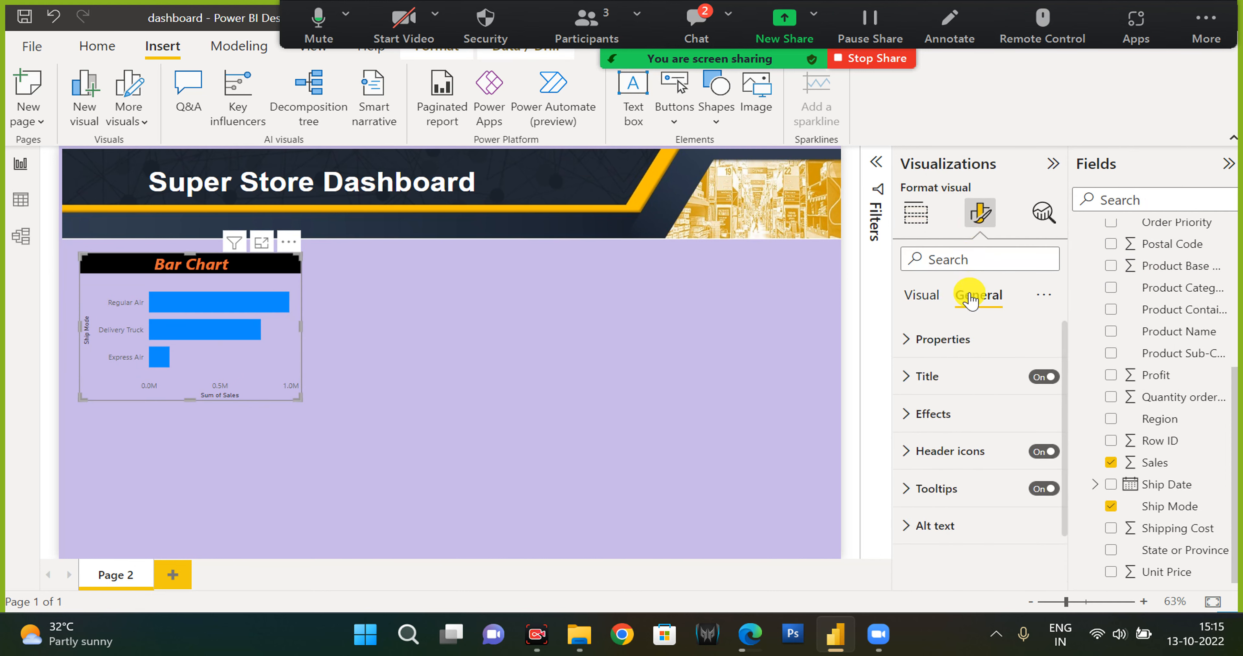
{"action": "scroll", "coordinate": [961, 451], "scroll_direction": "down", "scroll_amount": 2}
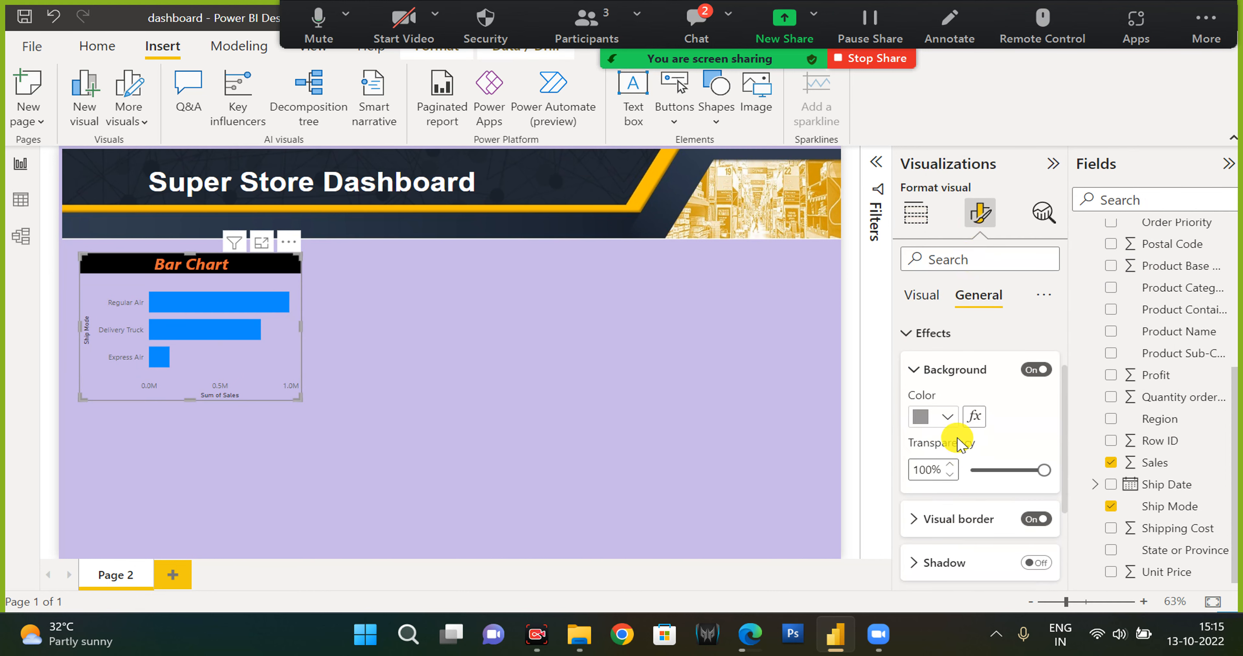
{"action": "left_click", "coordinate": [973, 472]}
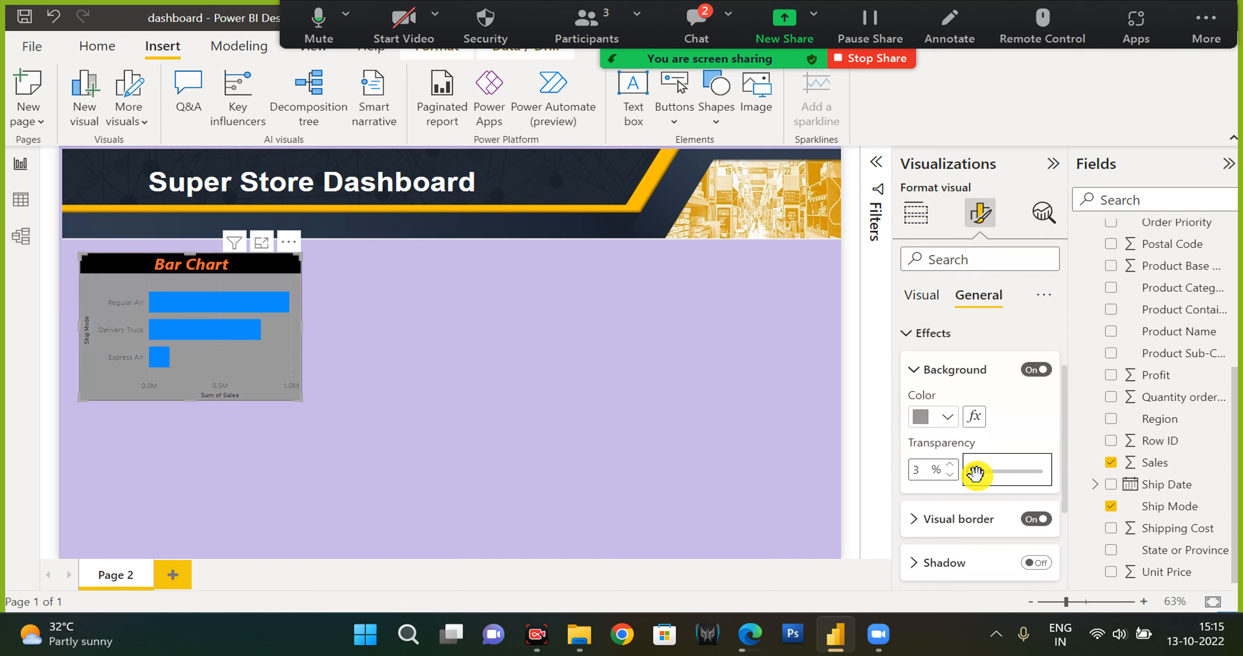
{"action": "left_click", "coordinate": [944, 417]}
{"action": "left_click", "coordinate": [933, 128]}
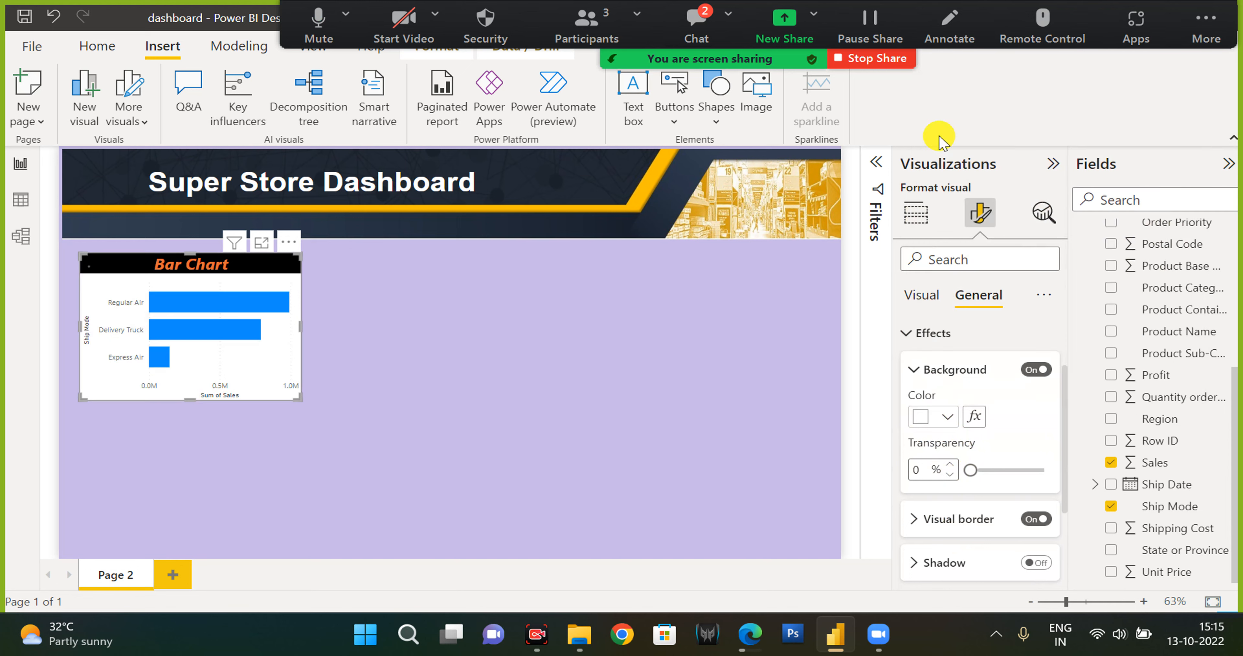
Change the bar chart's visual border colour to the orange theme colour.
{"action": "left_click", "coordinate": [968, 532]}
{"action": "scroll", "coordinate": [960, 511], "scroll_direction": "down", "scroll_amount": 1}
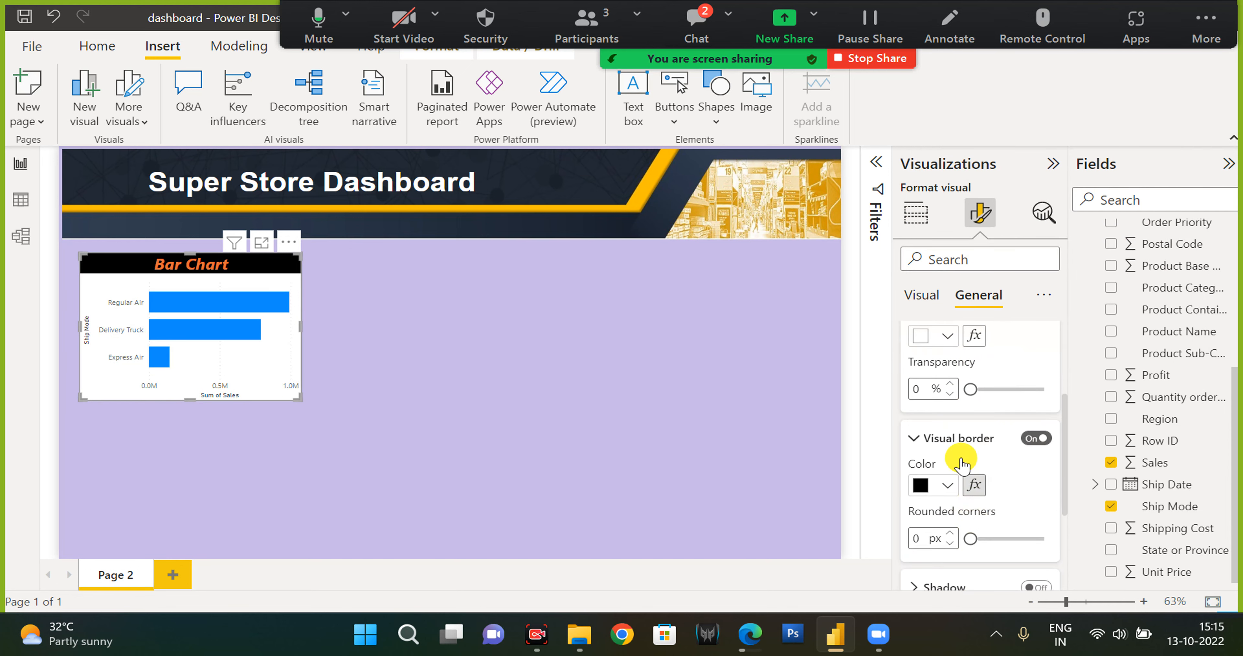
{"action": "left_click", "coordinate": [948, 487]}
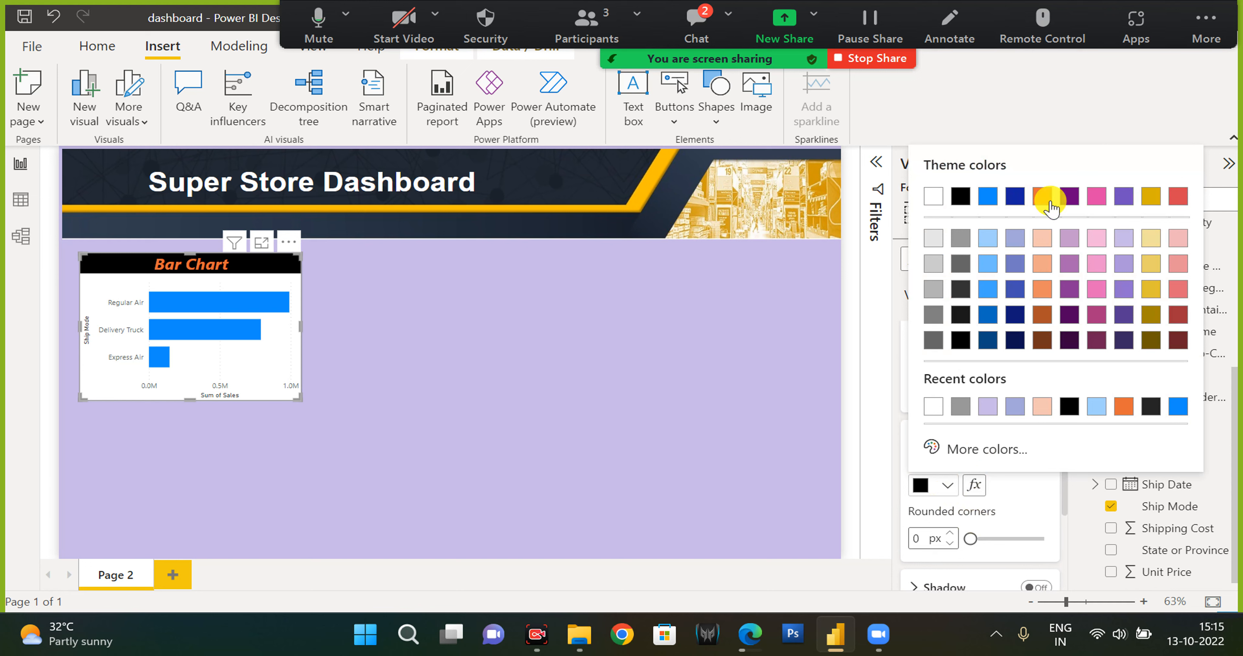
{"action": "left_click", "coordinate": [1042, 196]}
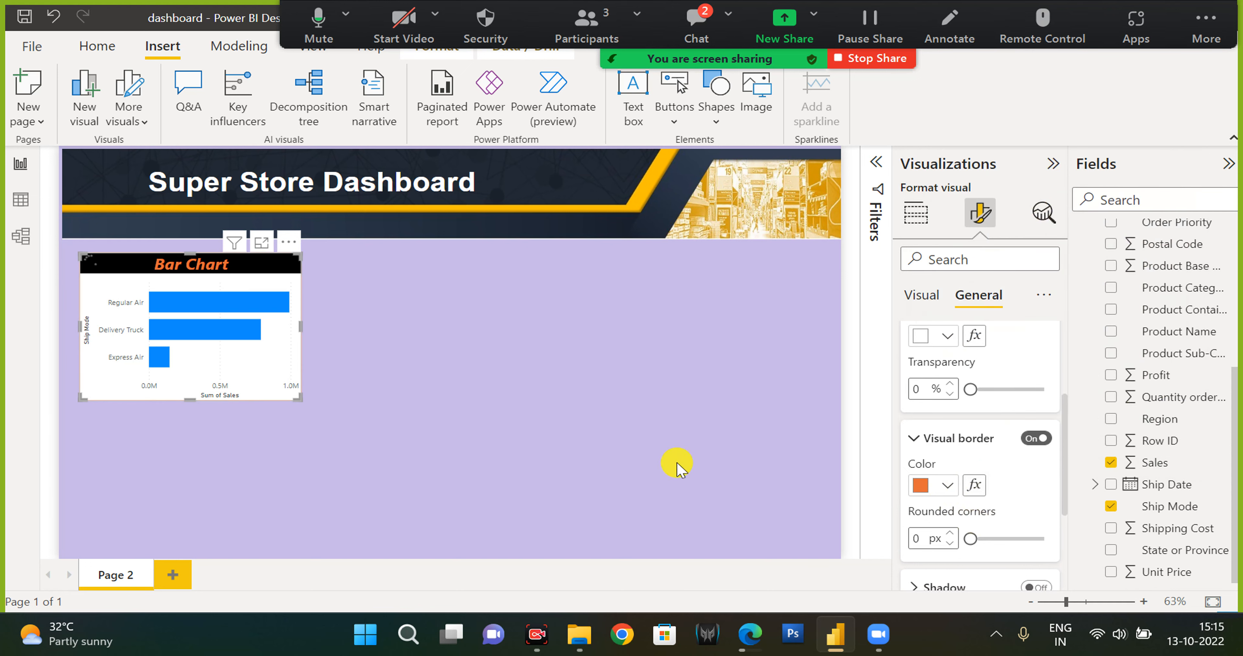
Reselect the bar chart and examine its tooltip options in the General format settings.
{"action": "left_click", "coordinate": [656, 436]}
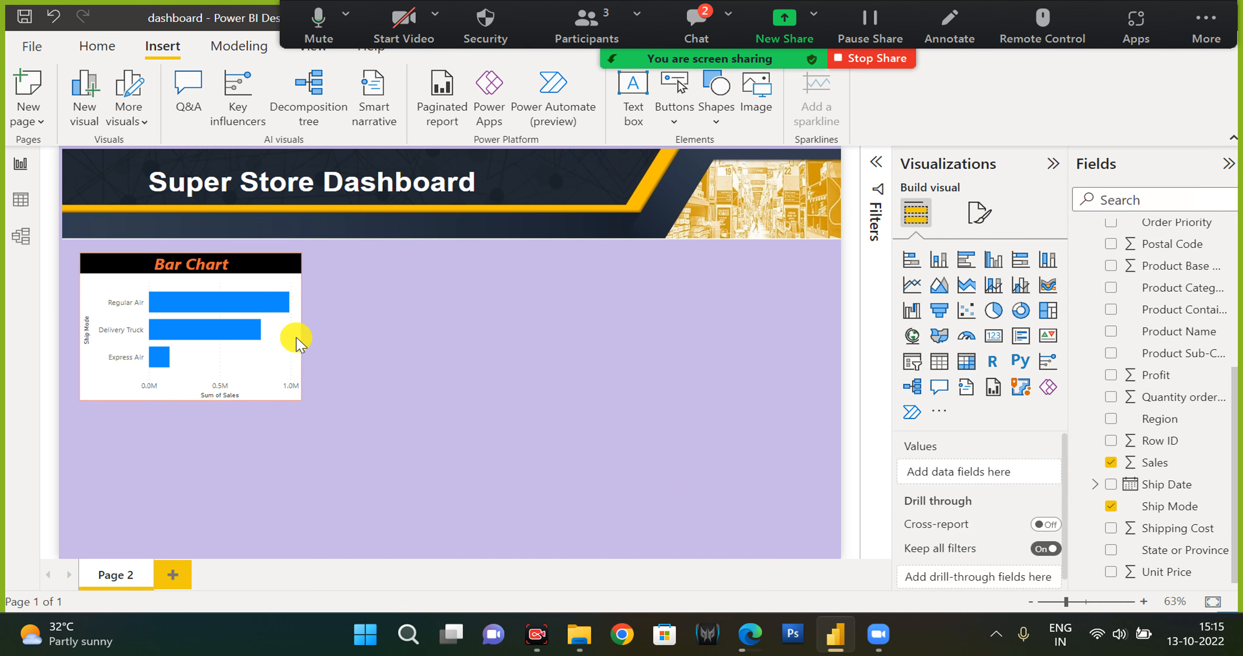
{"action": "left_click", "coordinate": [286, 360]}
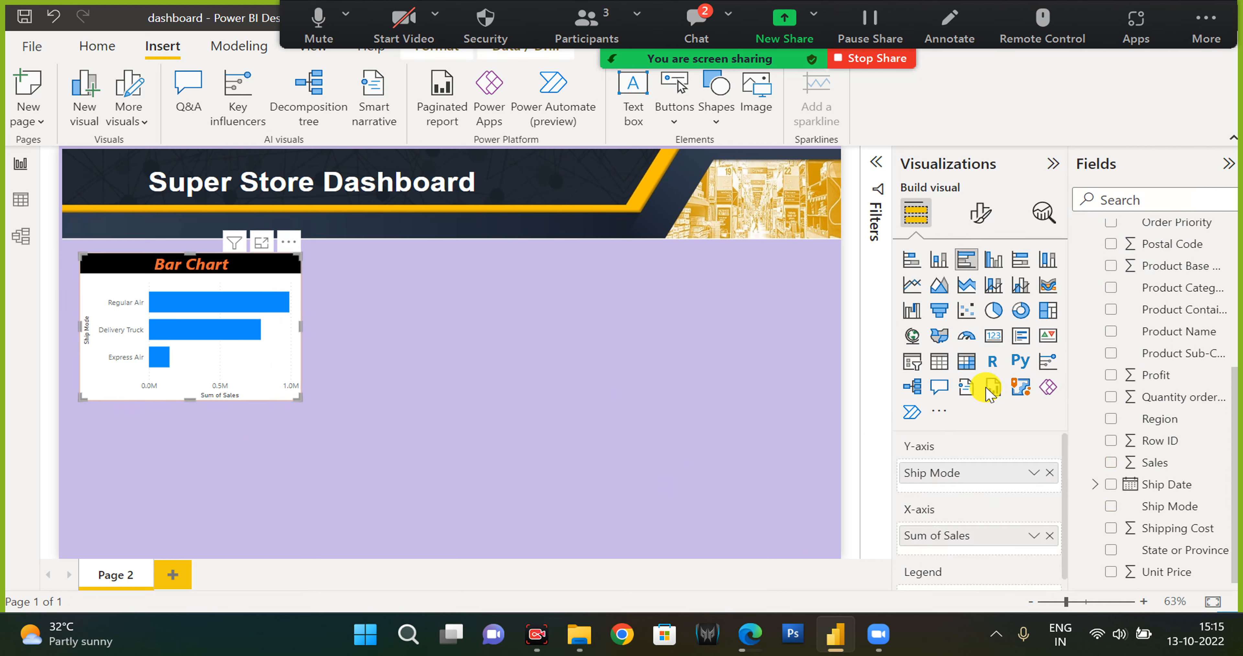
{"action": "left_click", "coordinate": [980, 223]}
{"action": "scroll", "coordinate": [974, 419], "scroll_direction": "down", "scroll_amount": 1}
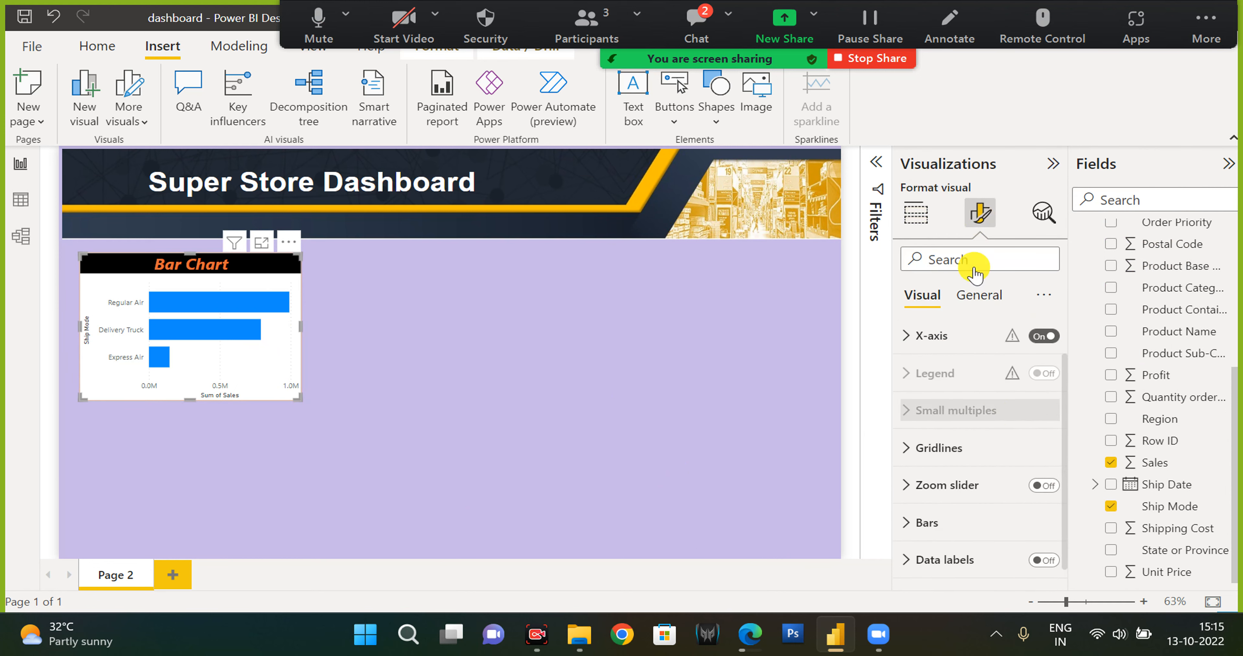
{"action": "left_click", "coordinate": [974, 299]}
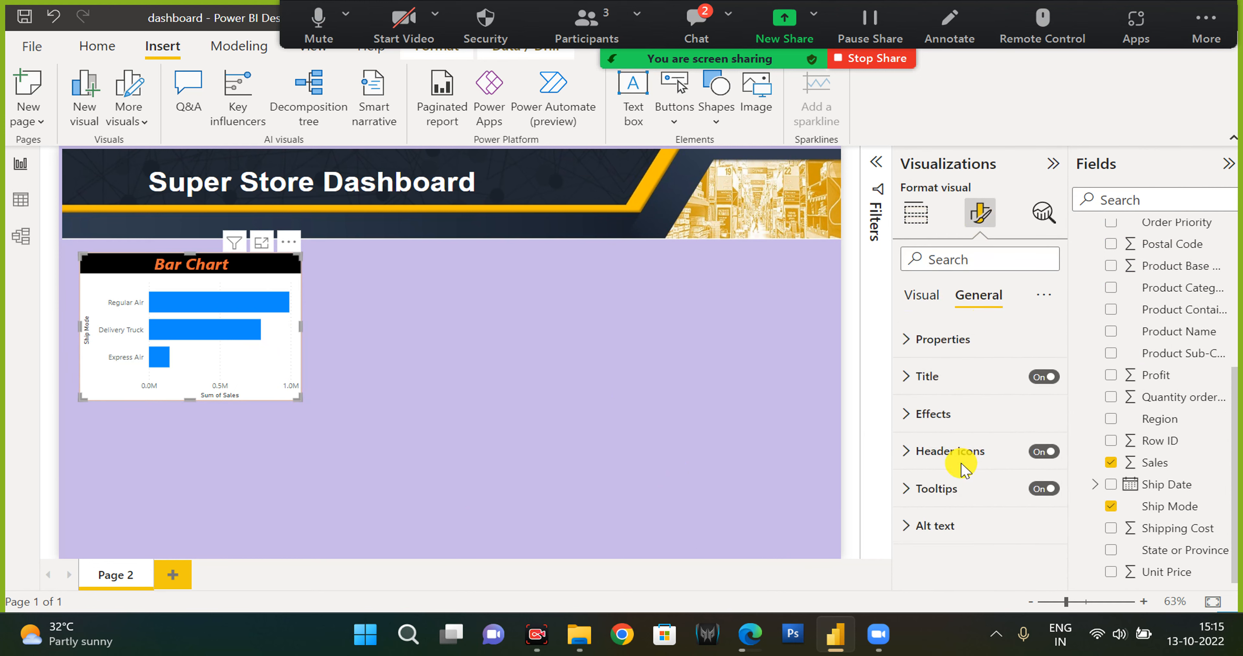
{"action": "left_click", "coordinate": [937, 489]}
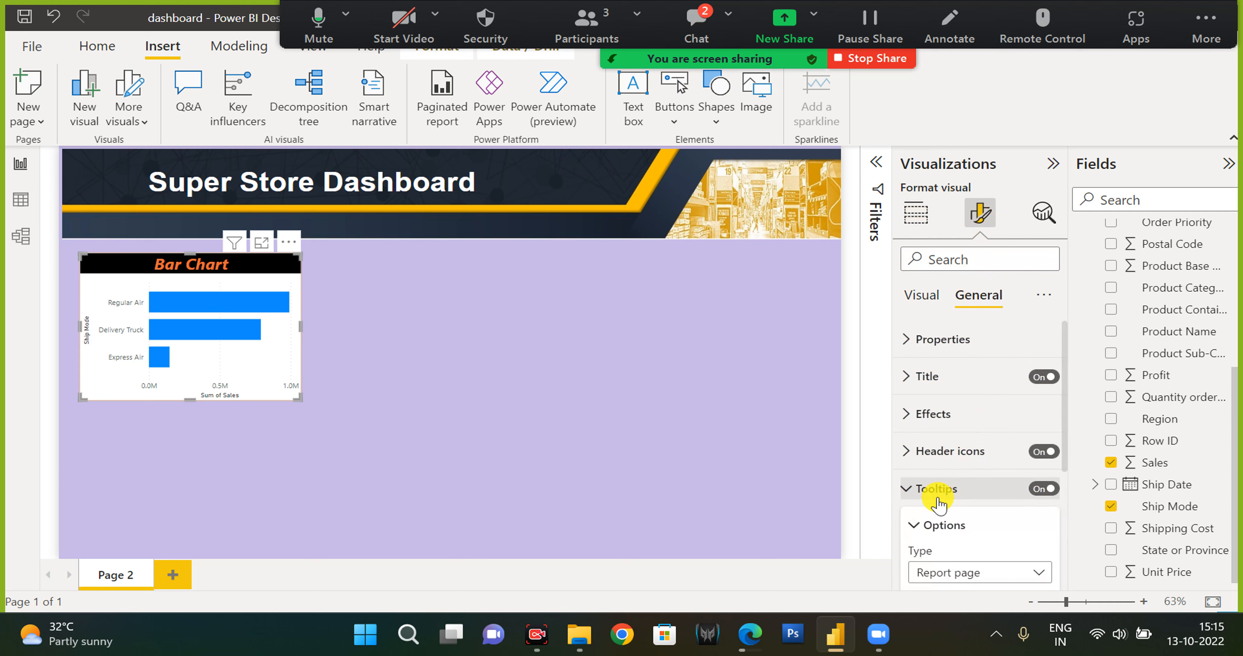
{"action": "scroll", "coordinate": [938, 506], "scroll_direction": "down", "scroll_amount": 2}
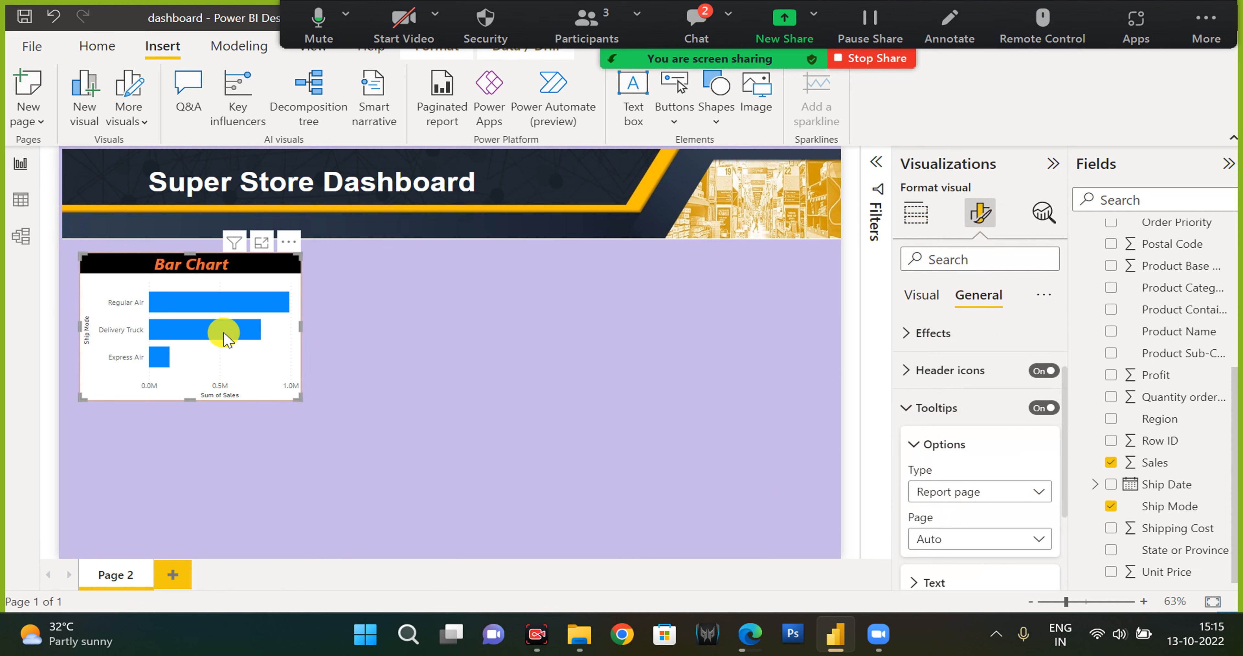
{"action": "mouse_move", "coordinate": [225, 337]}
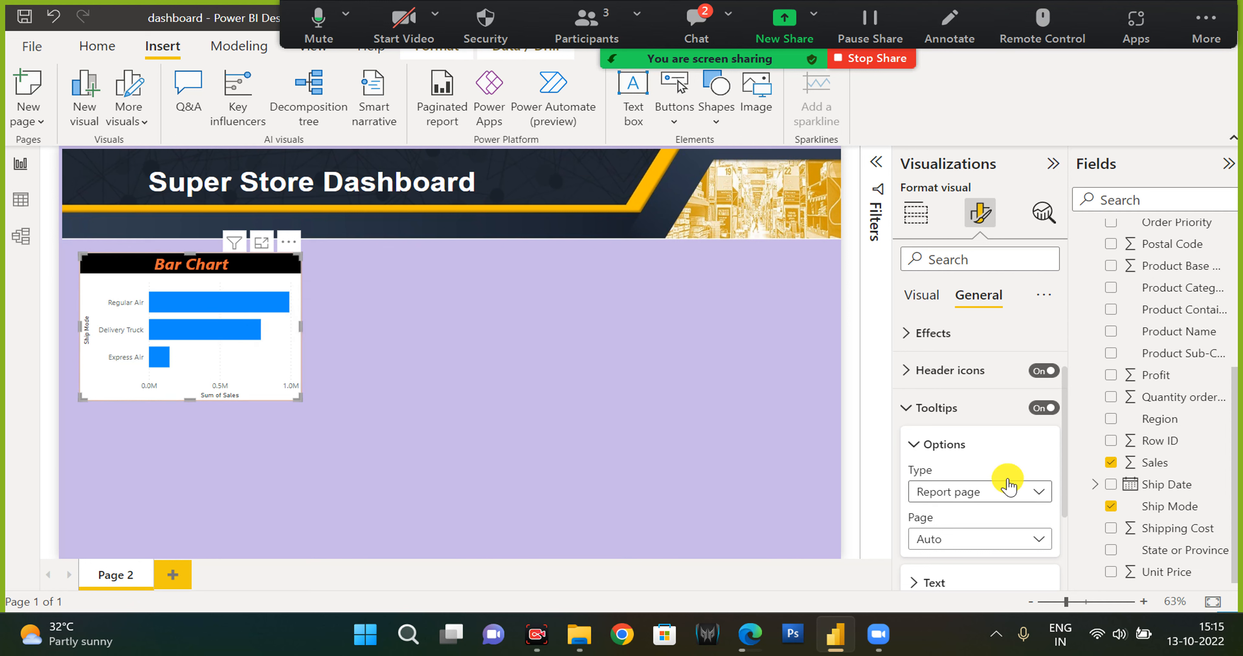
{"action": "left_click", "coordinate": [972, 492]}
{"action": "left_click", "coordinate": [972, 492]}
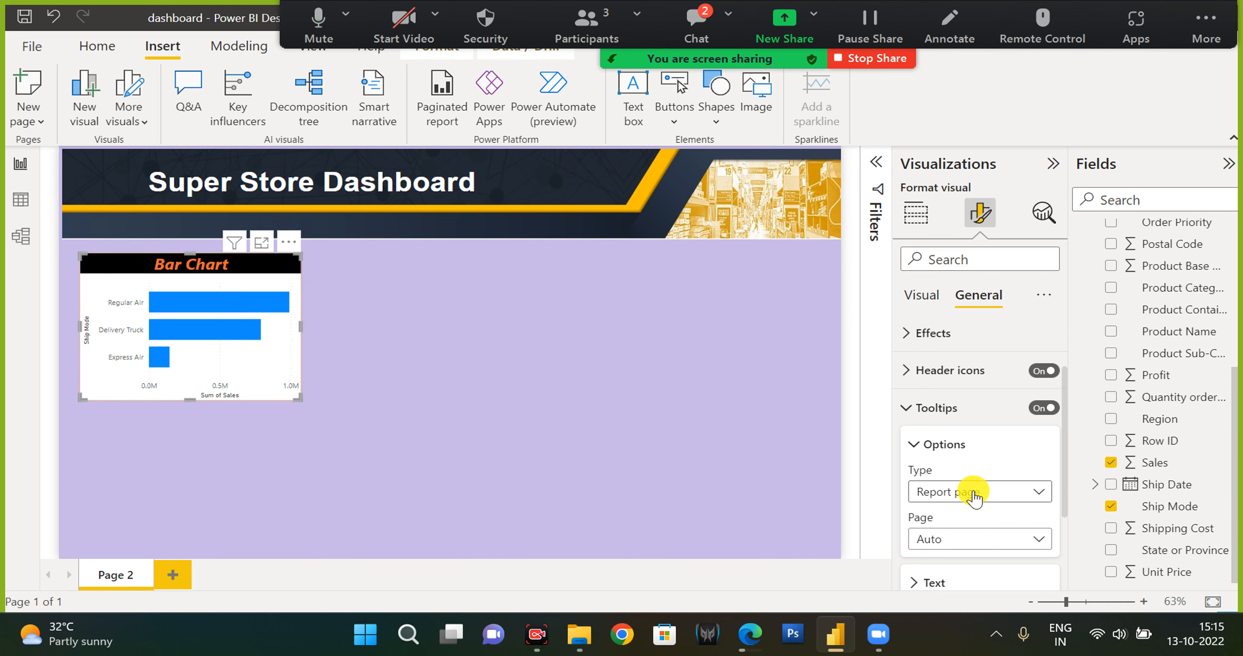
{"action": "left_click", "coordinate": [973, 492]}
{"action": "left_click", "coordinate": [908, 414]}
{"action": "left_click", "coordinate": [909, 414]}
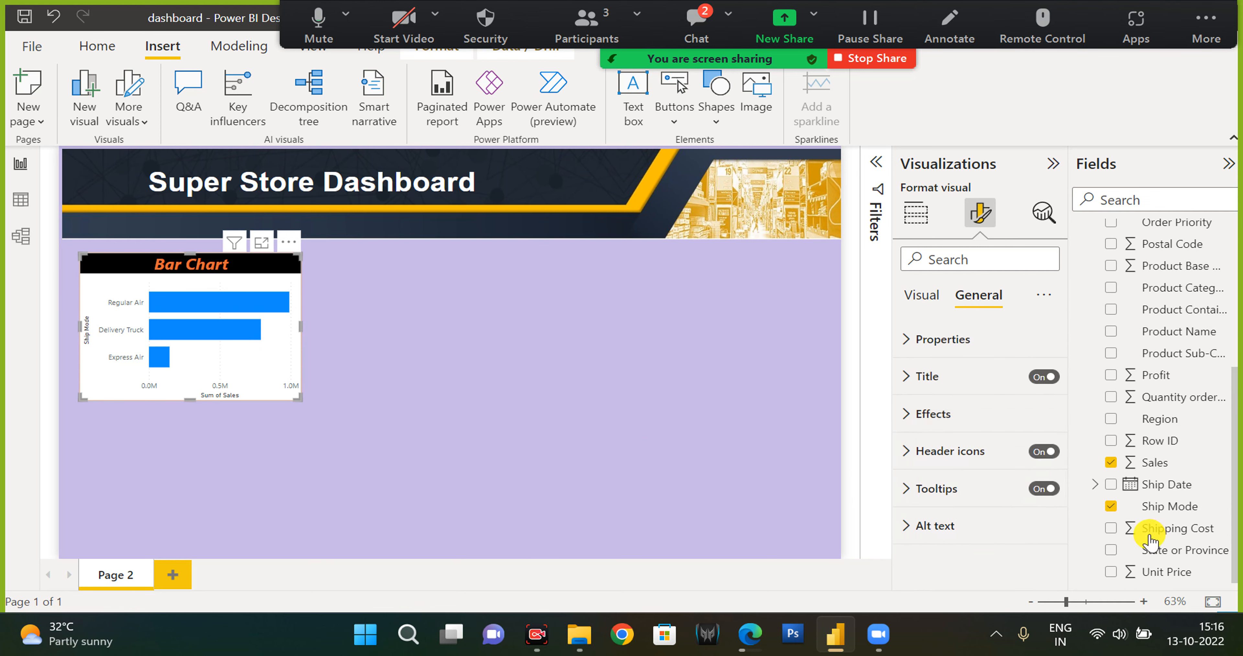
Inspect the bar chart's tooltip toggle and its size and position properties.
{"action": "left_click", "coordinate": [1038, 489]}
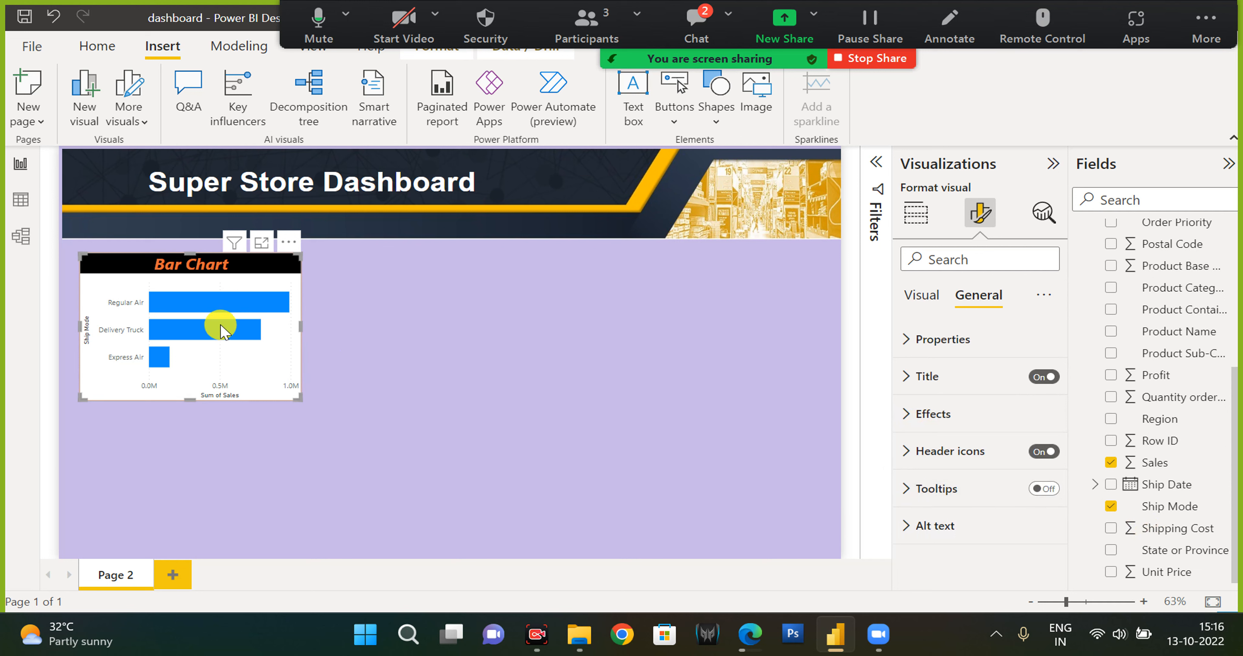
{"action": "left_click", "coordinate": [1053, 490]}
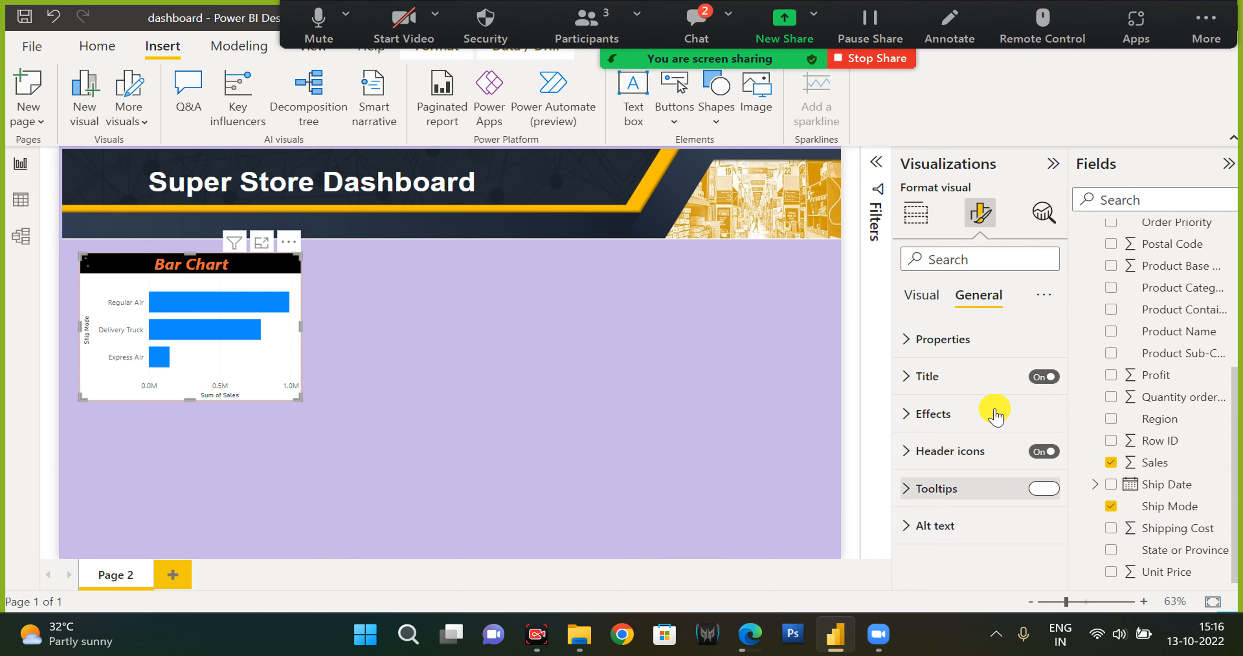
{"action": "left_click", "coordinate": [963, 346]}
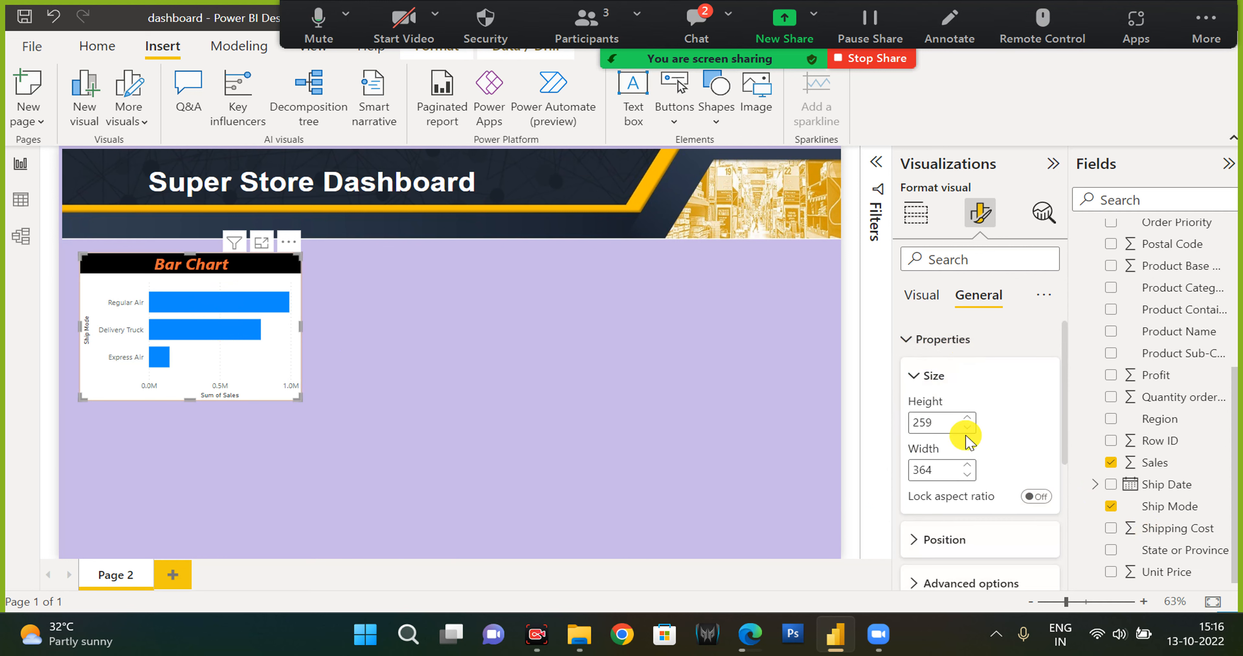
{"action": "scroll", "coordinate": [943, 506], "scroll_direction": "down", "scroll_amount": 1}
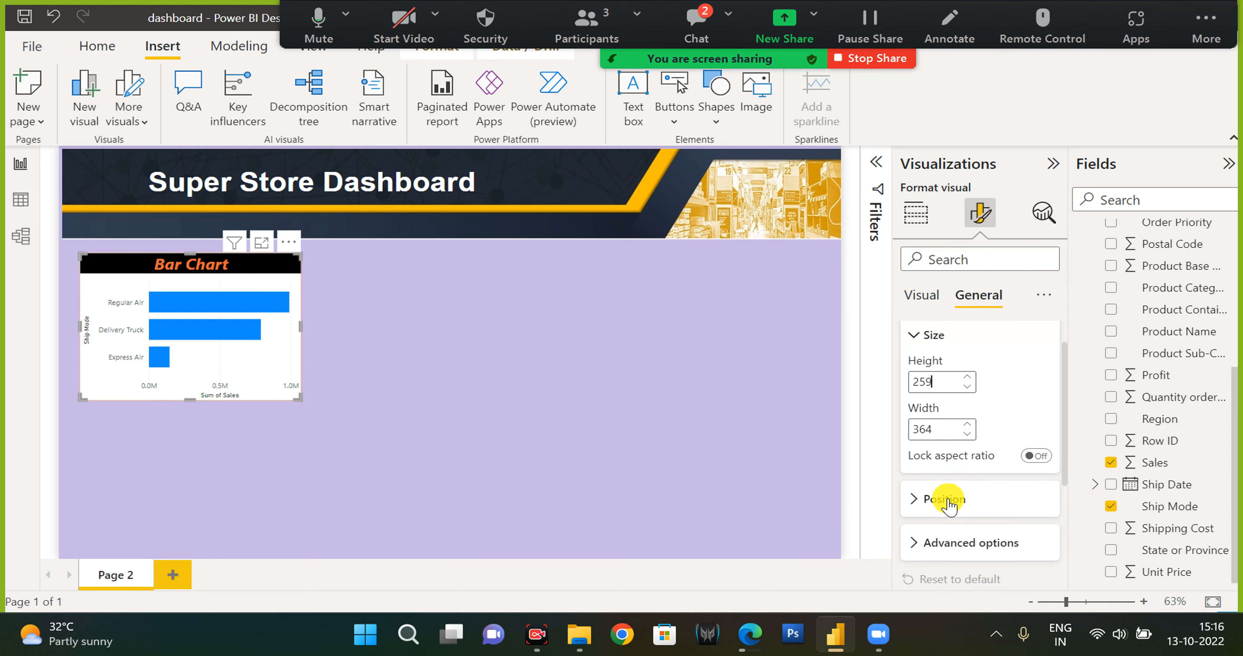
{"action": "left_click", "coordinate": [942, 499]}
{"action": "scroll", "coordinate": [950, 552], "scroll_direction": "down", "scroll_amount": 2}
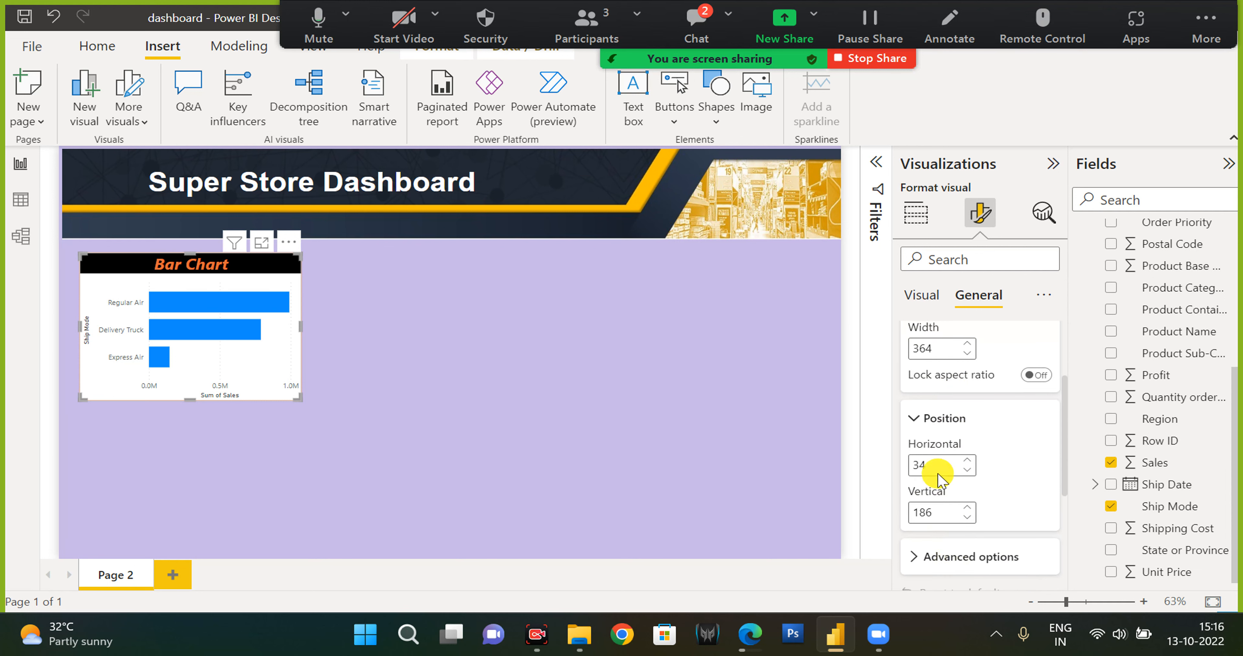
{"action": "scroll", "coordinate": [933, 458], "scroll_direction": "up", "scroll_amount": 2}
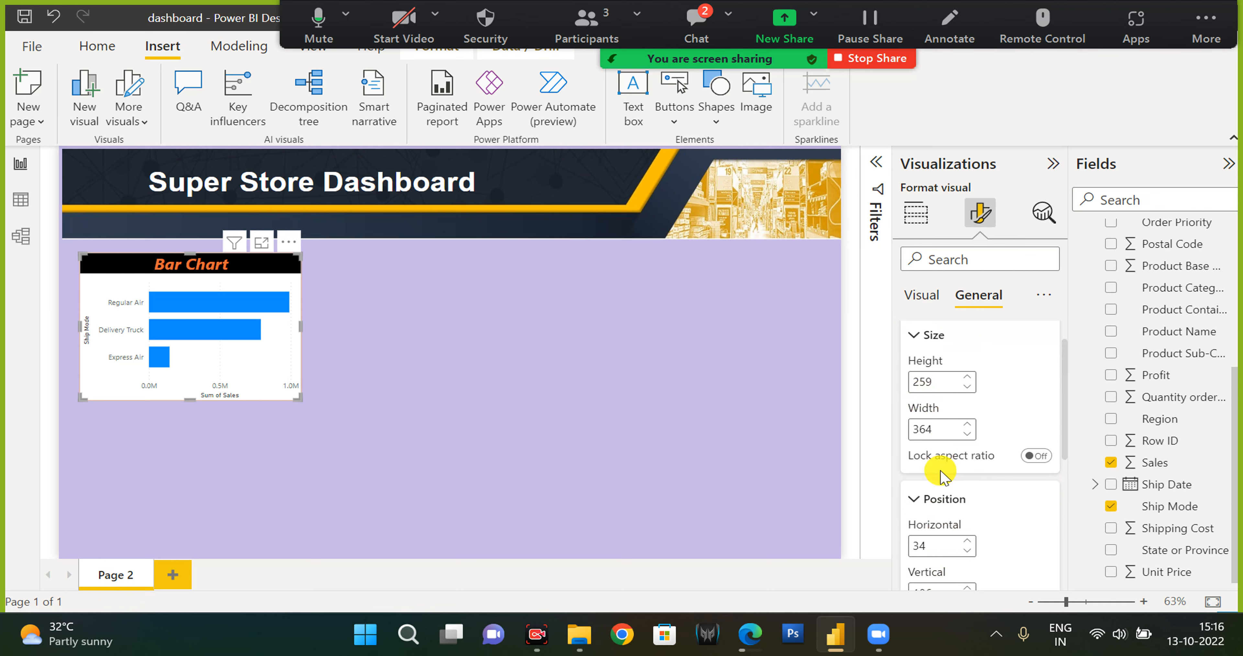
{"action": "scroll", "coordinate": [938, 477], "scroll_direction": "down", "scroll_amount": 2}
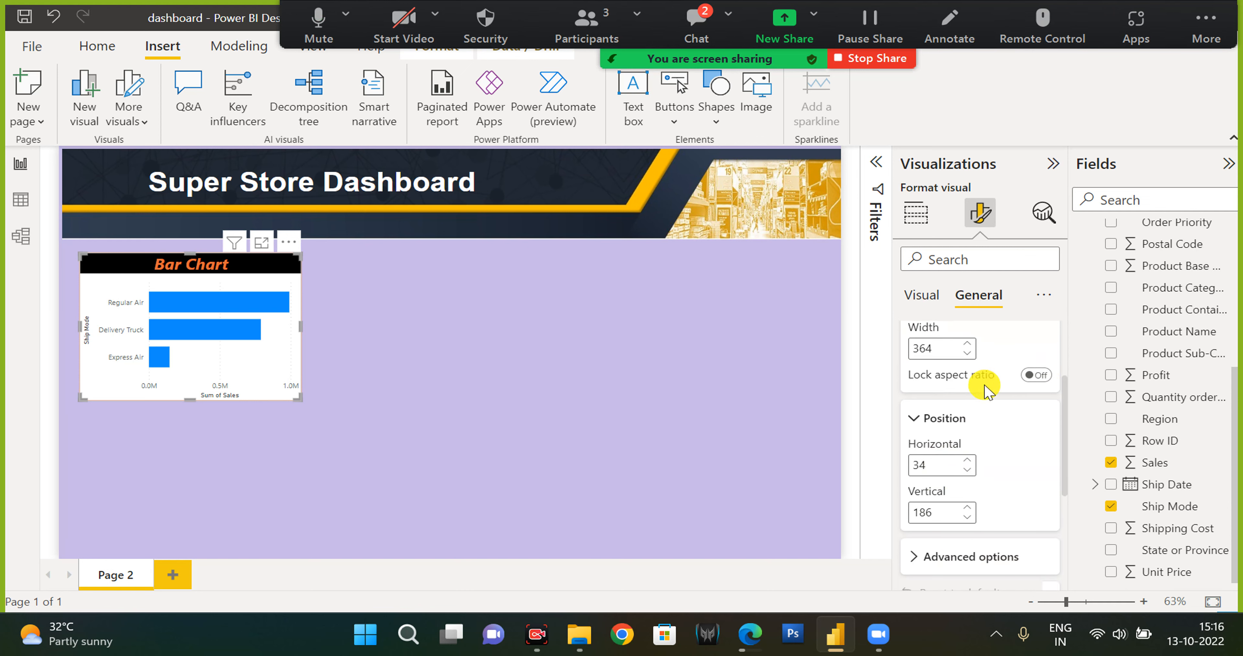
{"action": "scroll", "coordinate": [945, 347], "scroll_direction": "up", "scroll_amount": 2}
{"action": "left_click", "coordinate": [907, 339]}
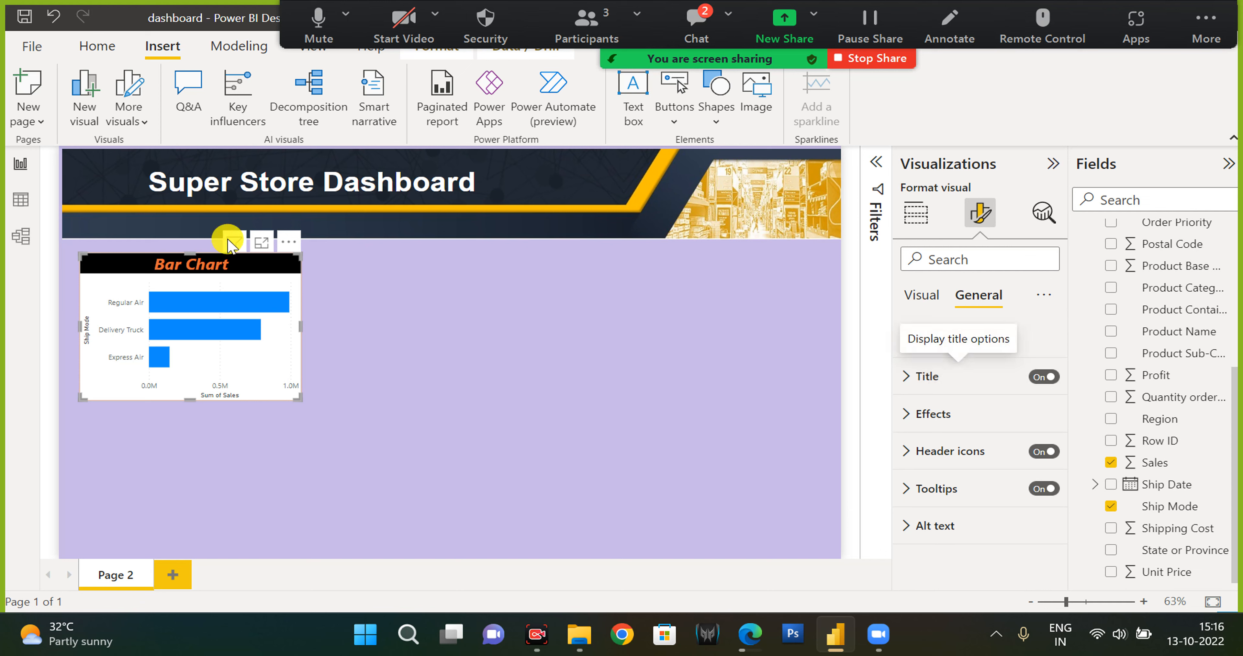
{"action": "mouse_move", "coordinate": [236, 311]}
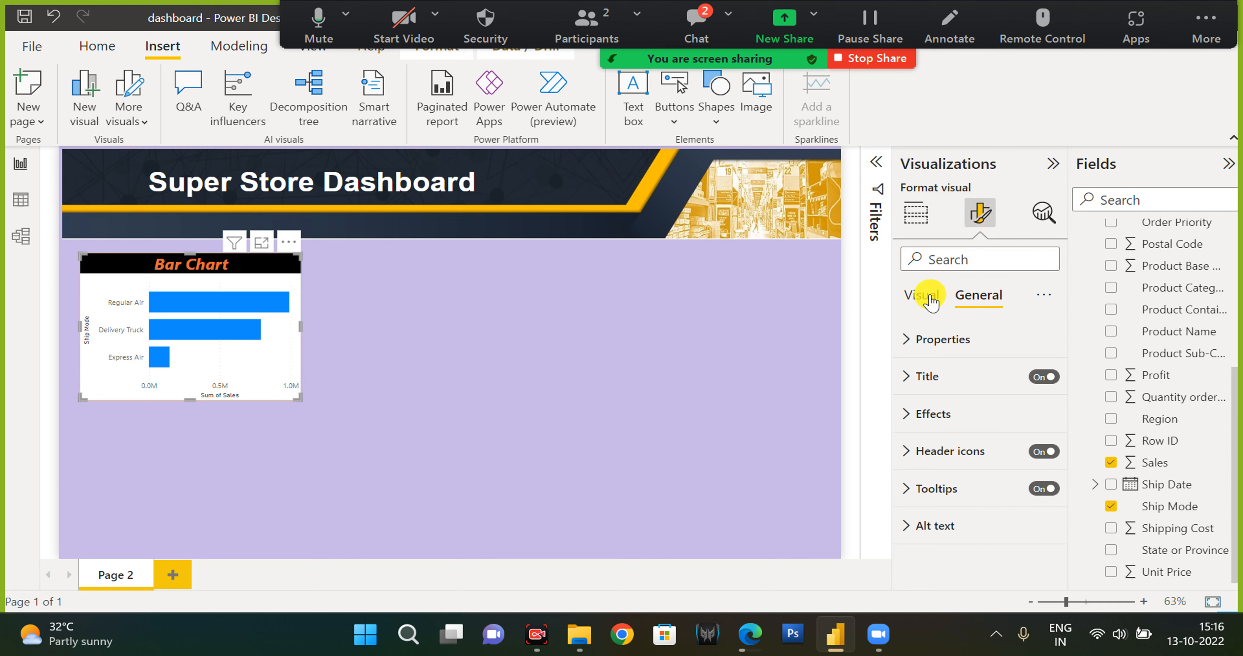
Try switching the bar chart's Y-axis position, then switch it back off.
{"action": "left_click", "coordinate": [913, 298]}
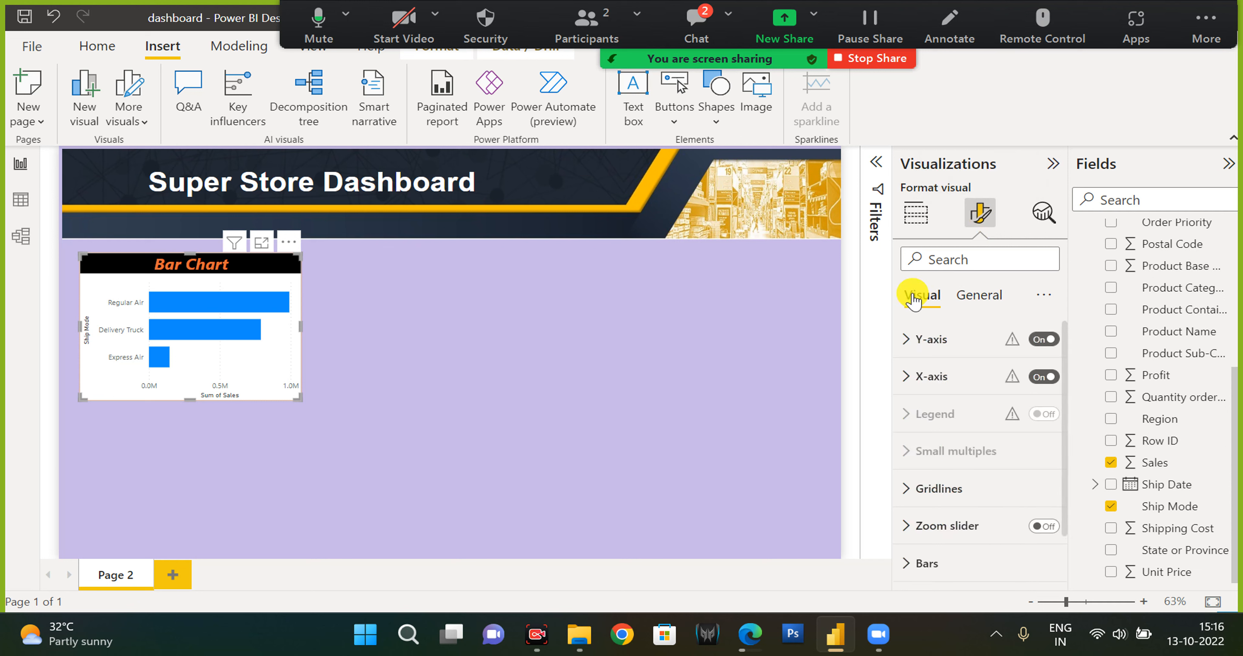
{"action": "left_click", "coordinate": [989, 299]}
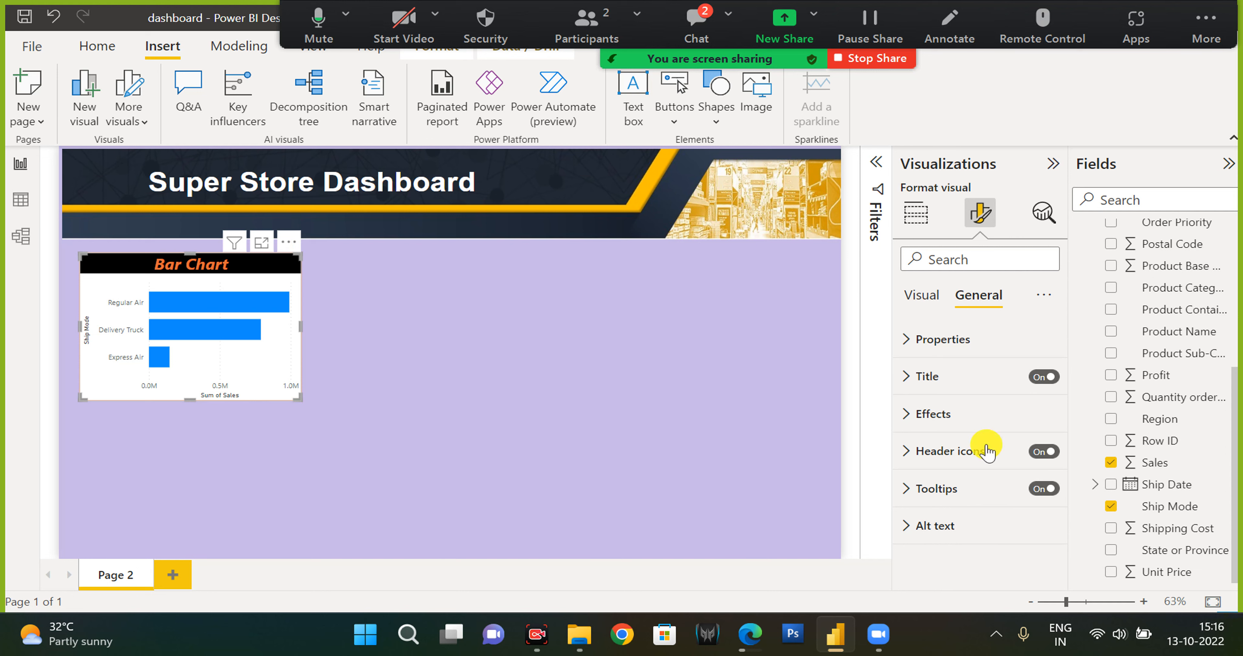
{"action": "left_click", "coordinate": [924, 302]}
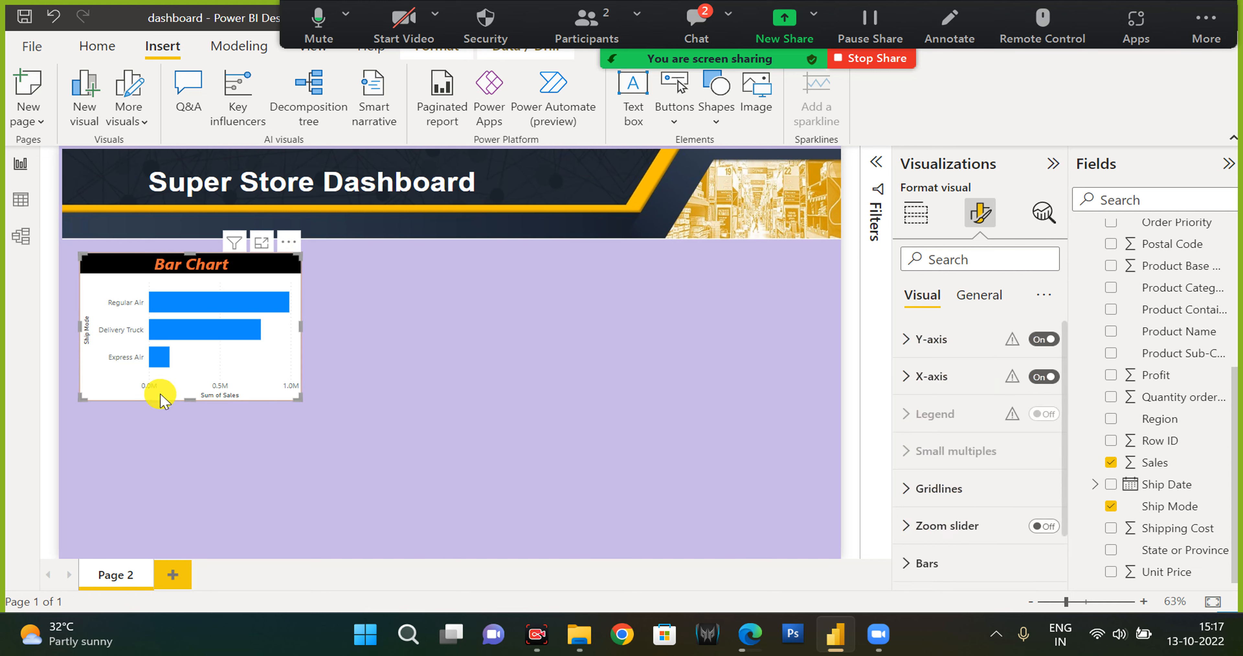
{"action": "left_click", "coordinate": [946, 342]}
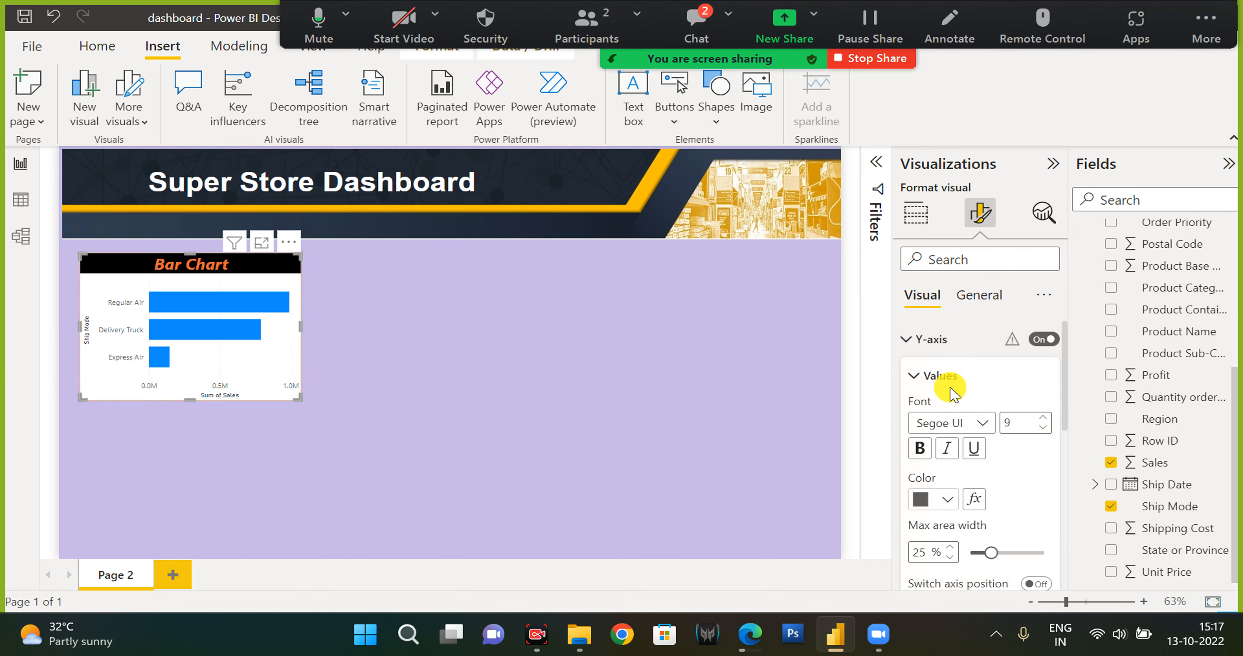
{"action": "scroll", "coordinate": [968, 458], "scroll_direction": "down", "scroll_amount": 2}
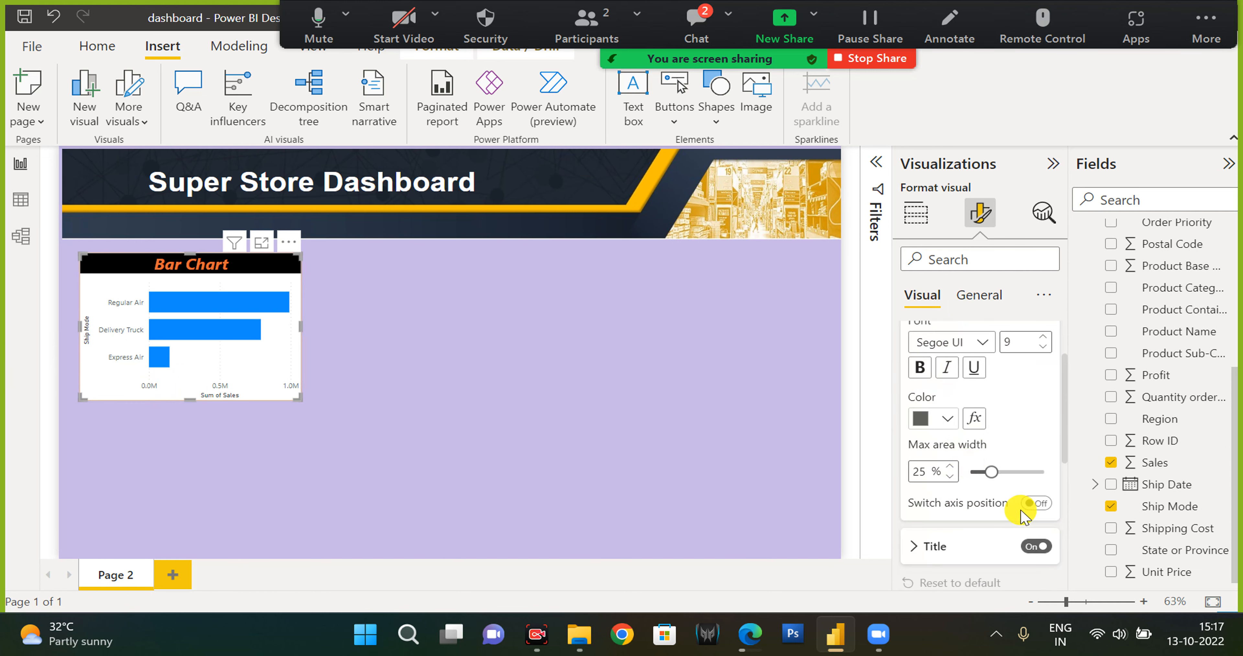
{"action": "left_click", "coordinate": [1035, 506]}
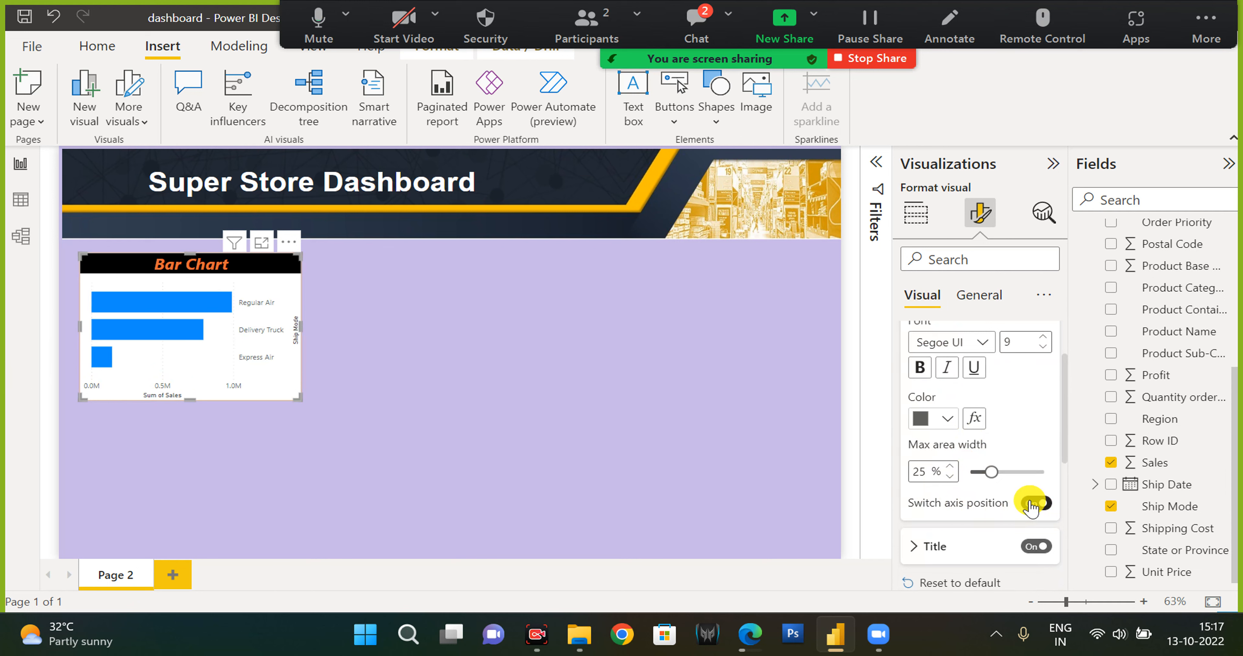
{"action": "left_click", "coordinate": [1024, 506]}
{"action": "scroll", "coordinate": [994, 462], "scroll_direction": "up", "scroll_amount": 2}
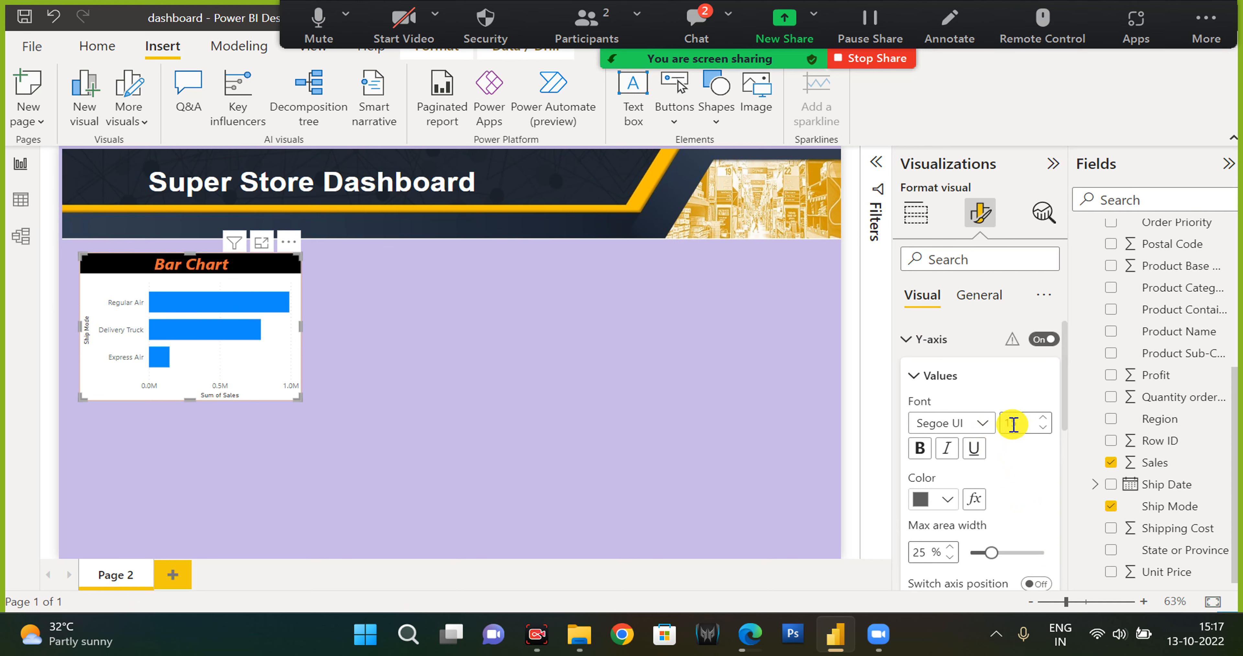
Set the Y-axis value labels to font size 15 and font Segoe UI Light.
{"action": "left_click", "coordinate": [1012, 425]}
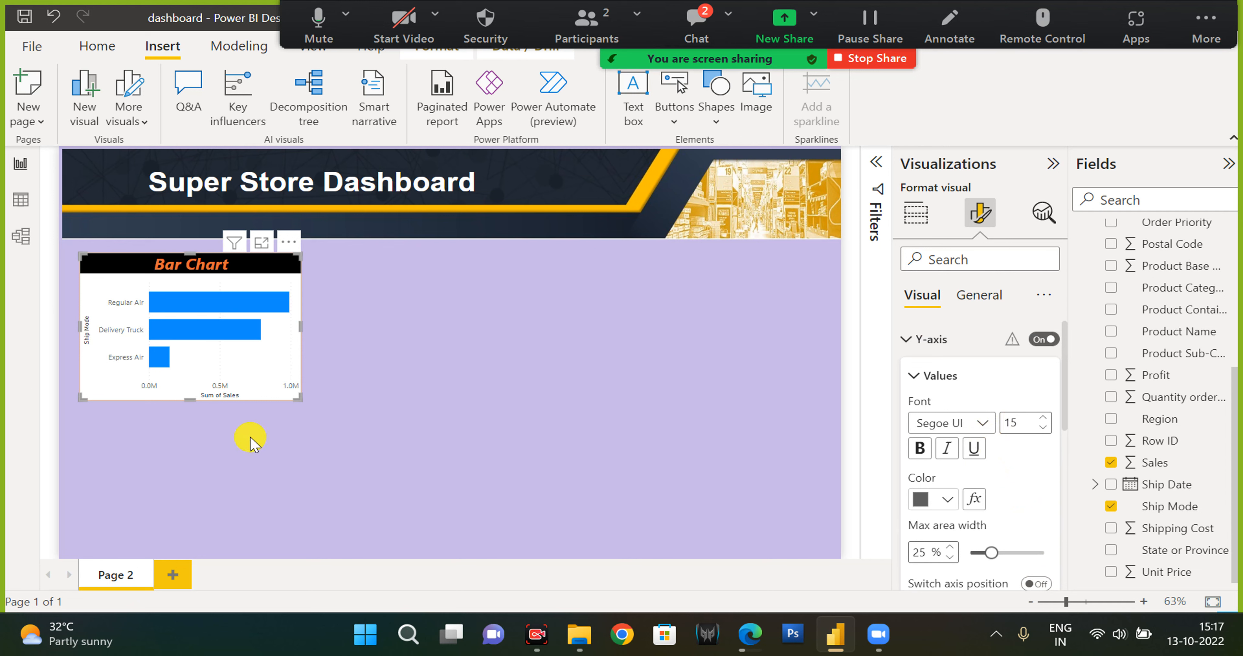
{"action": "left_click", "coordinate": [982, 425]}
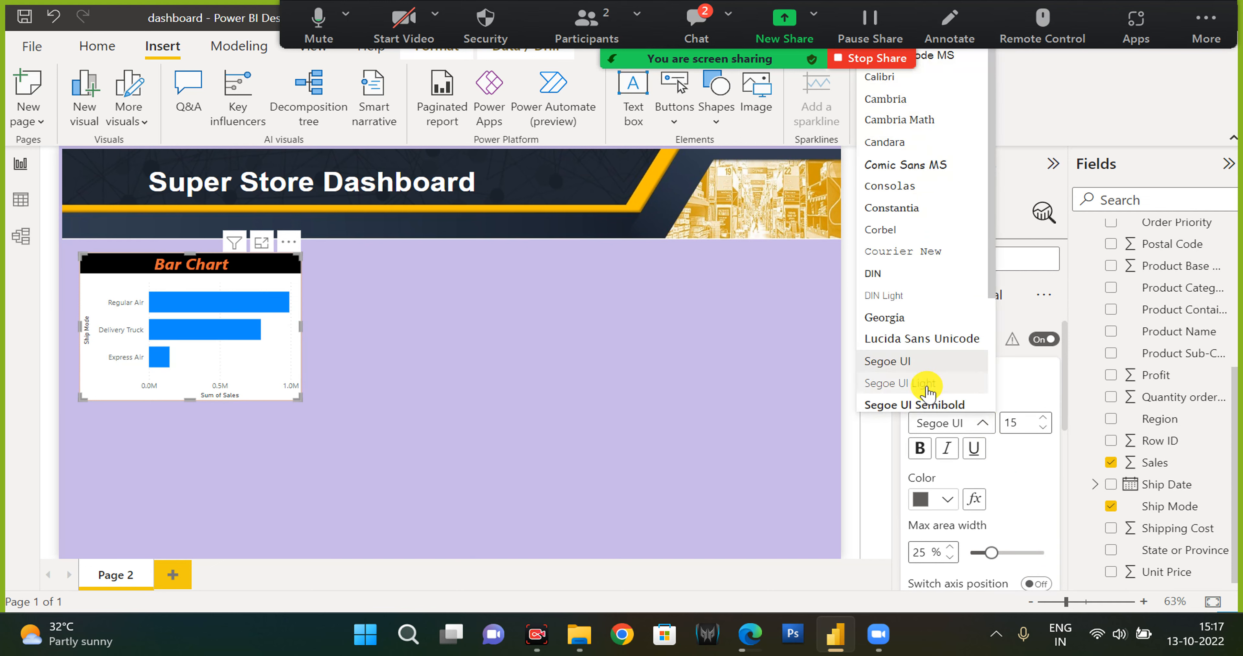
{"action": "left_click", "coordinate": [938, 405]}
{"action": "mouse_move", "coordinate": [246, 335]}
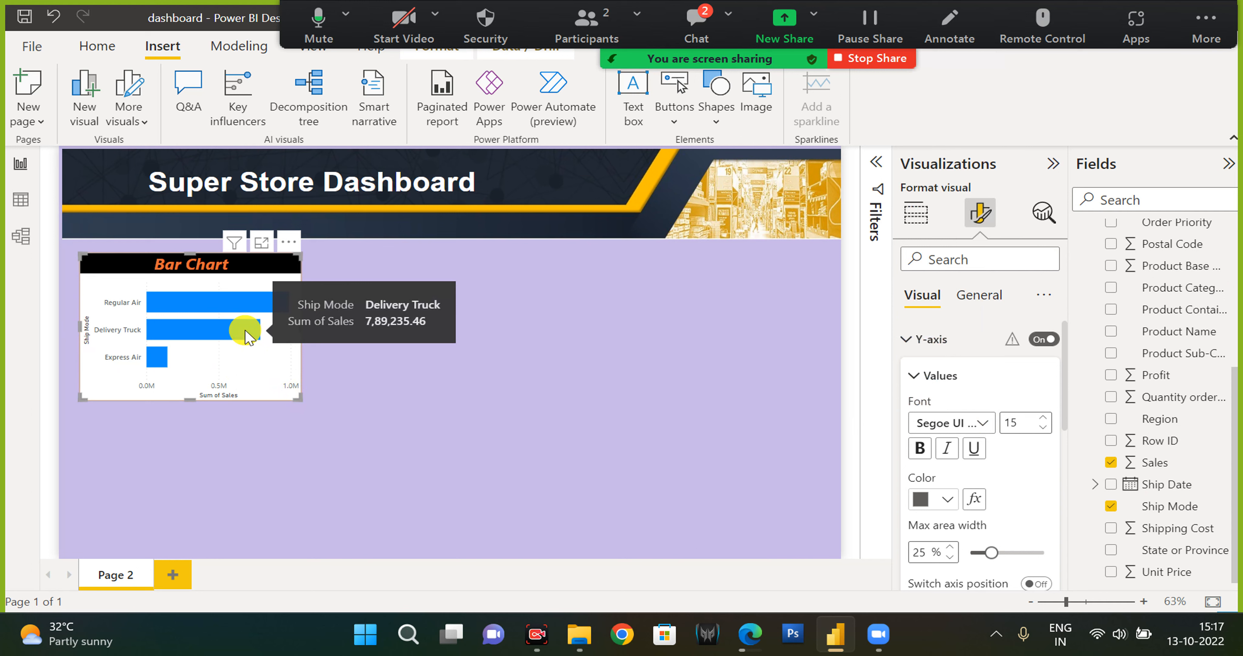
Add a new report page and set its canvas type to Tooltip.
{"action": "left_click", "coordinate": [173, 575]}
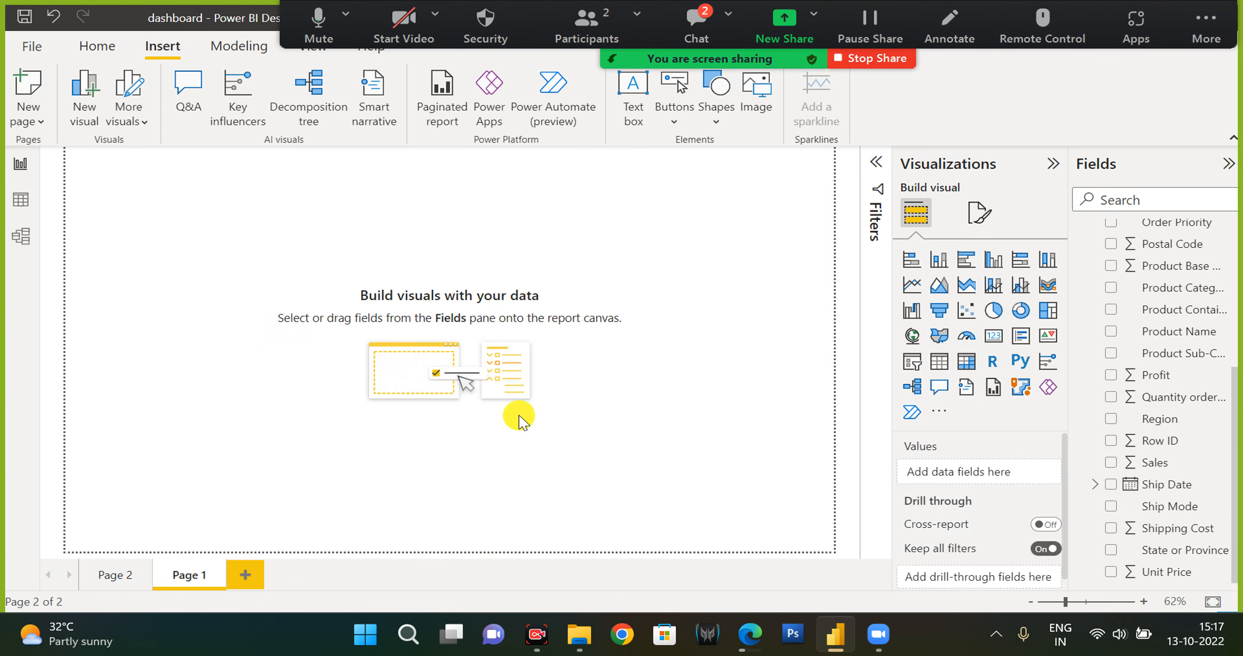
{"action": "left_click", "coordinate": [981, 213]}
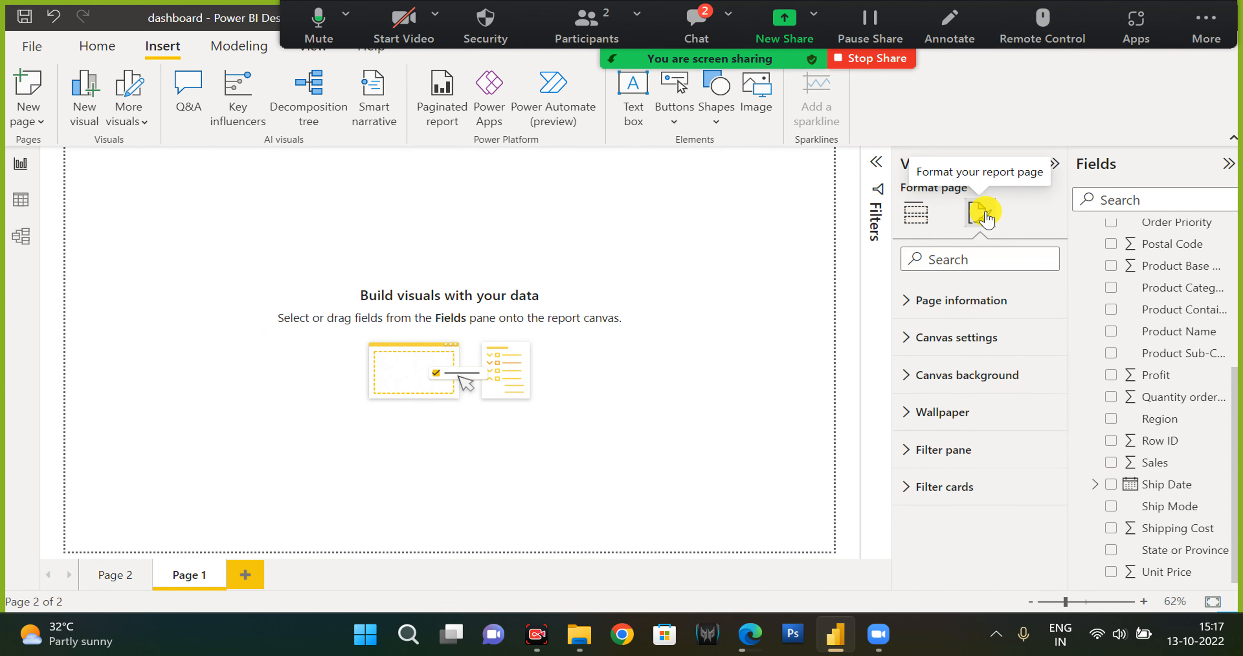
{"action": "left_click", "coordinate": [981, 338]}
{"action": "left_click", "coordinate": [984, 398]}
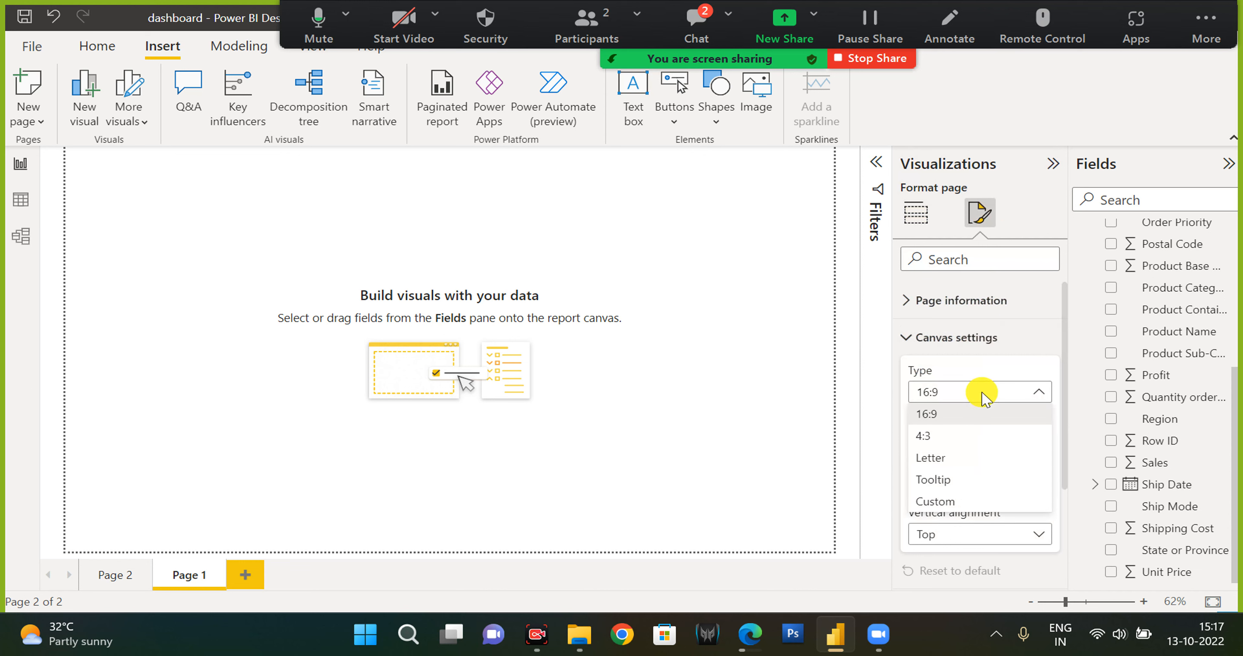
{"action": "left_click", "coordinate": [950, 480]}
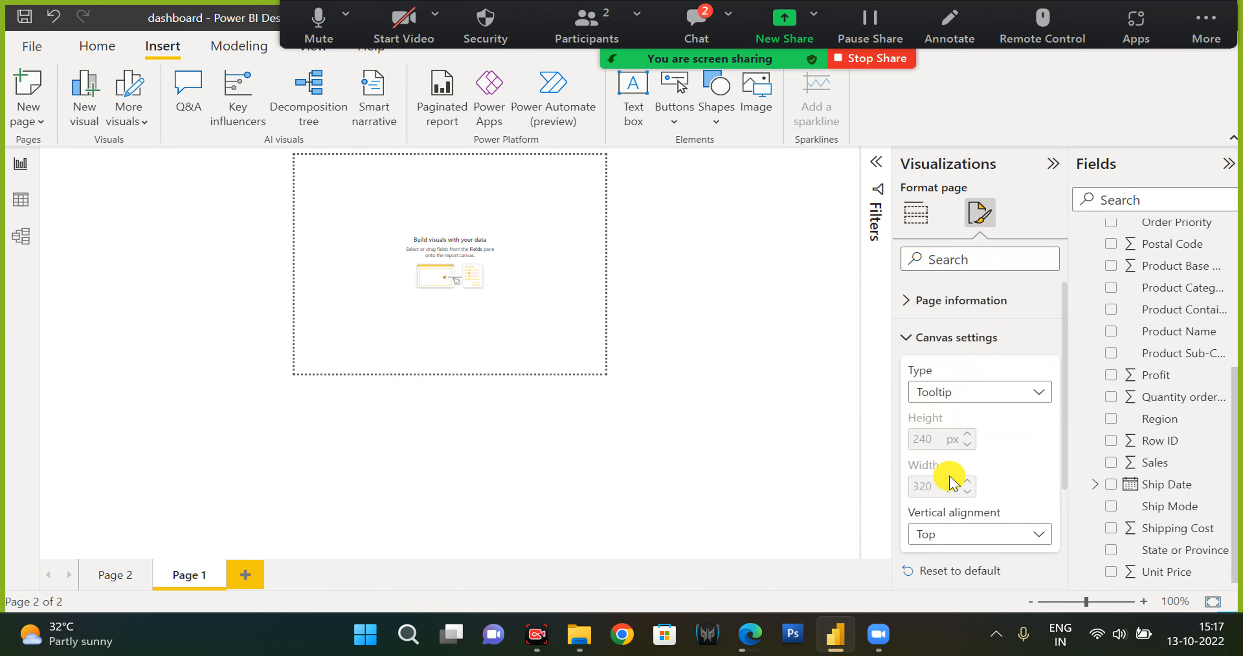
Insert a clustered bar chart on the tooltip page showing Sales by Region.
{"action": "left_click", "coordinate": [915, 216]}
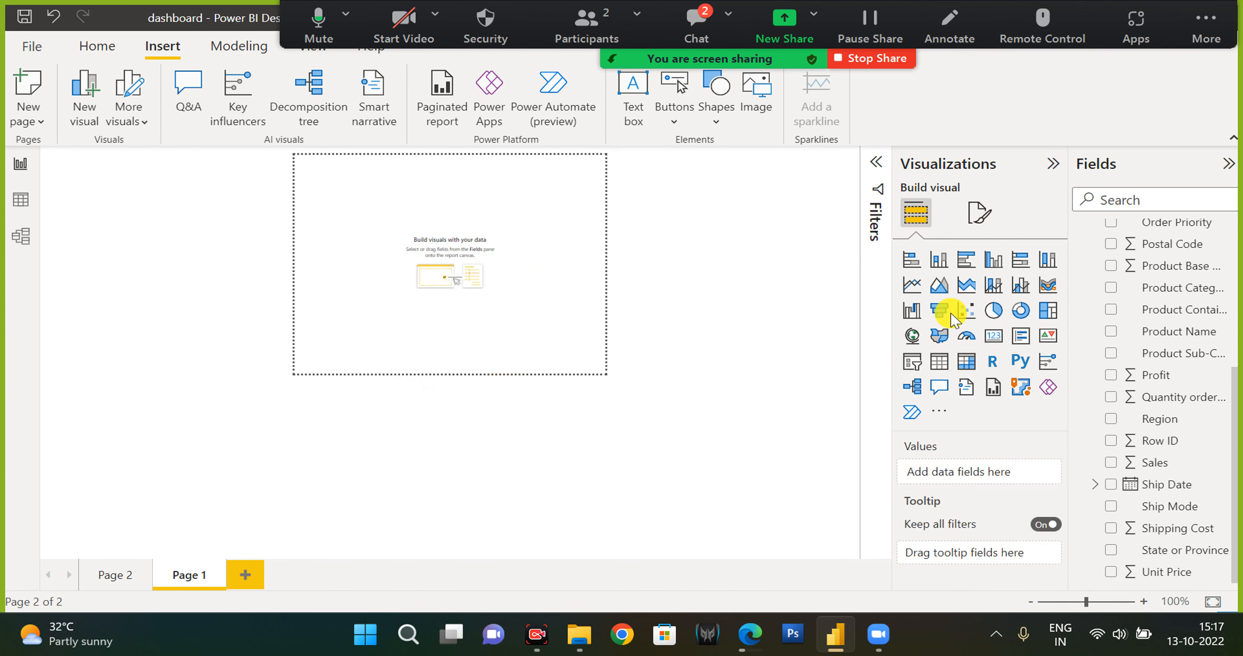
{"action": "left_click", "coordinate": [909, 261]}
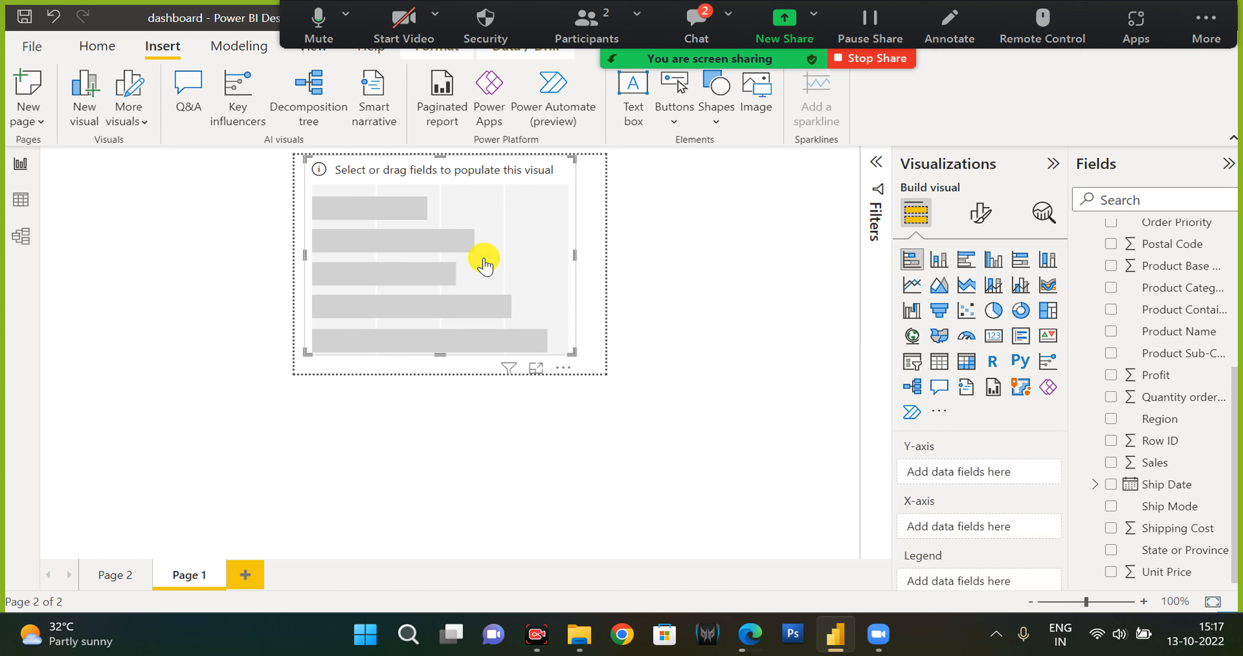
{"action": "left_click", "coordinate": [1111, 462]}
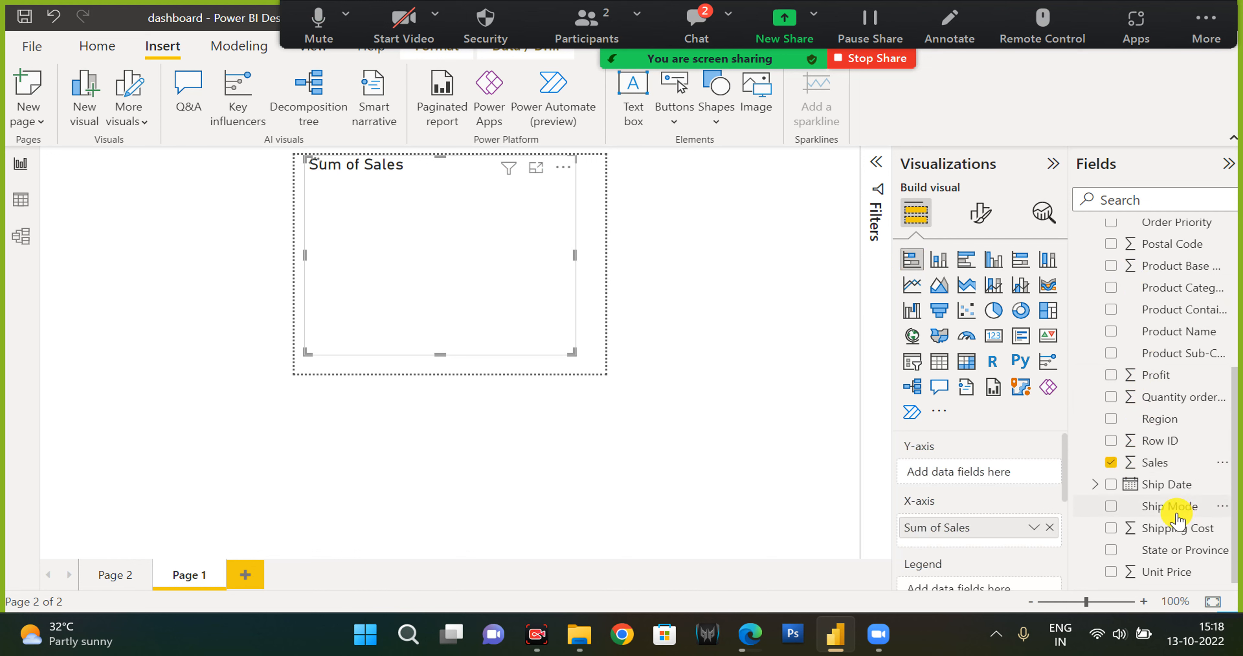
{"action": "scroll", "coordinate": [1167, 386], "scroll_direction": "up", "scroll_amount": 5}
{"action": "scroll", "coordinate": [1118, 304], "scroll_direction": "down", "scroll_amount": 5}
{"action": "left_click", "coordinate": [1111, 419]}
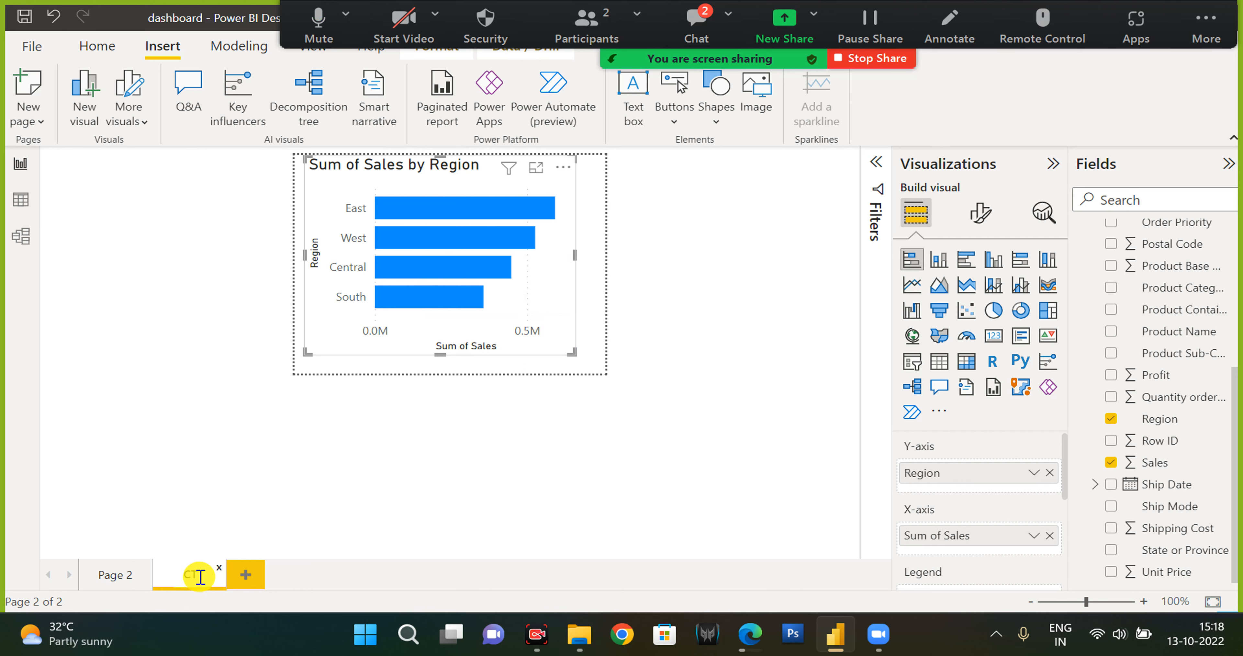
On Page 2, set the Bar Chart's tooltip type to Report page using the CT page.
{"action": "left_click", "coordinate": [111, 579]}
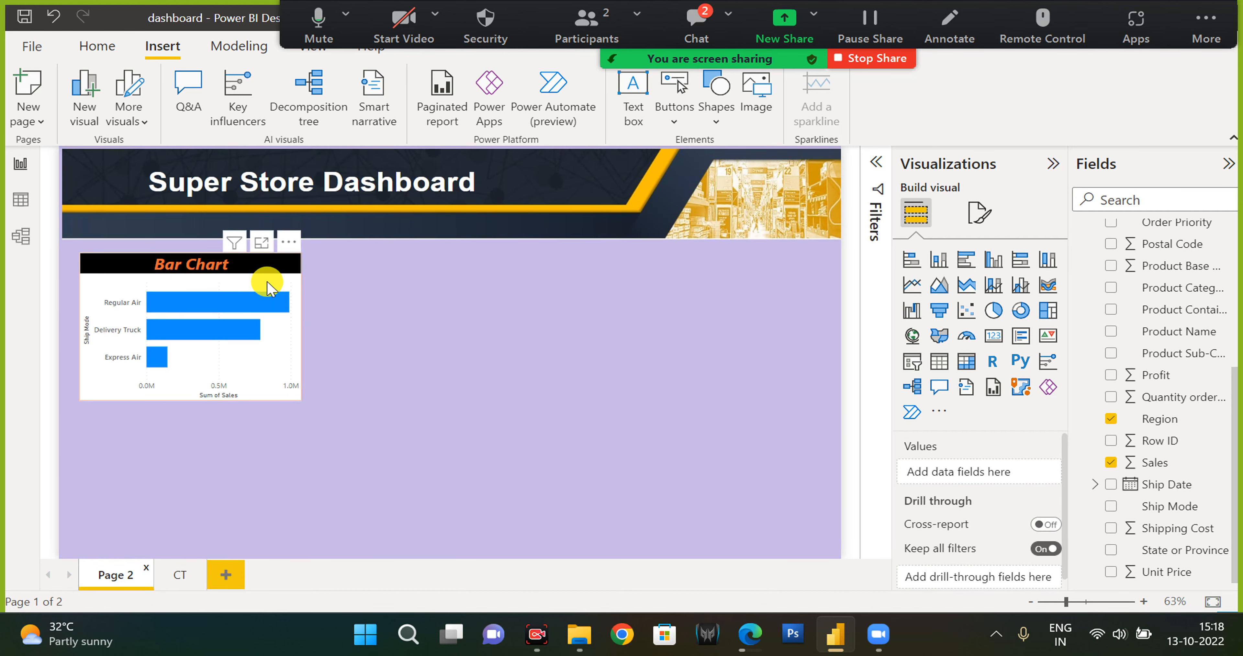
{"action": "left_click", "coordinate": [270, 286]}
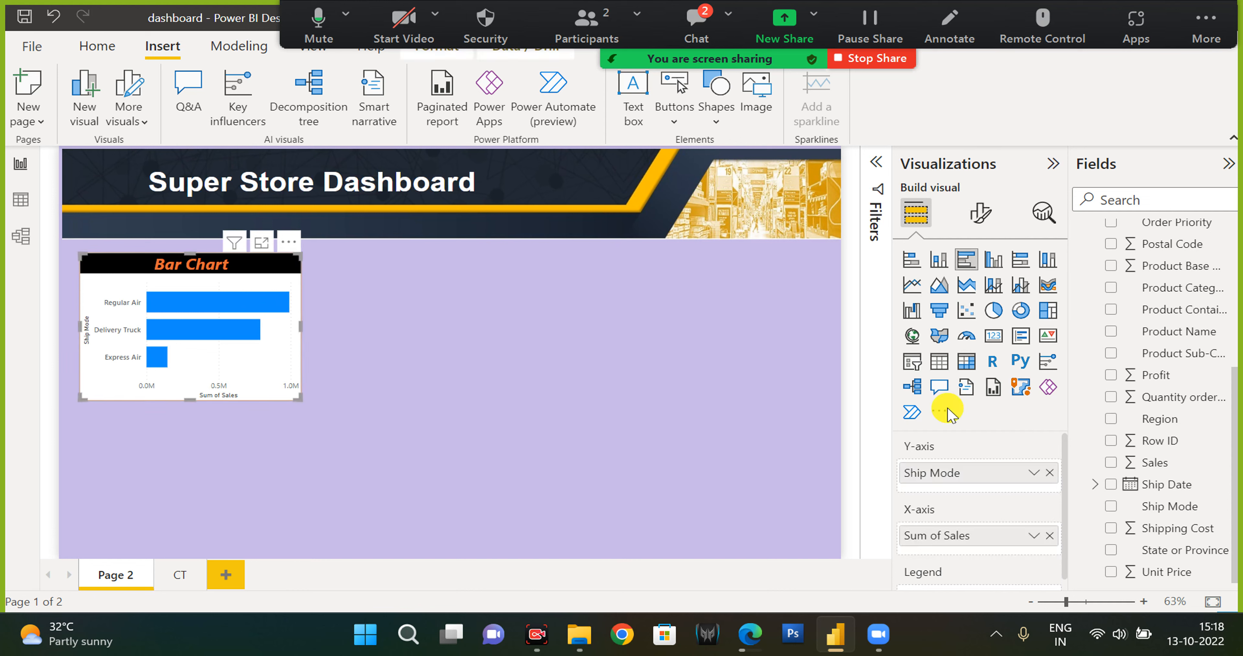
{"action": "left_click", "coordinate": [980, 214]}
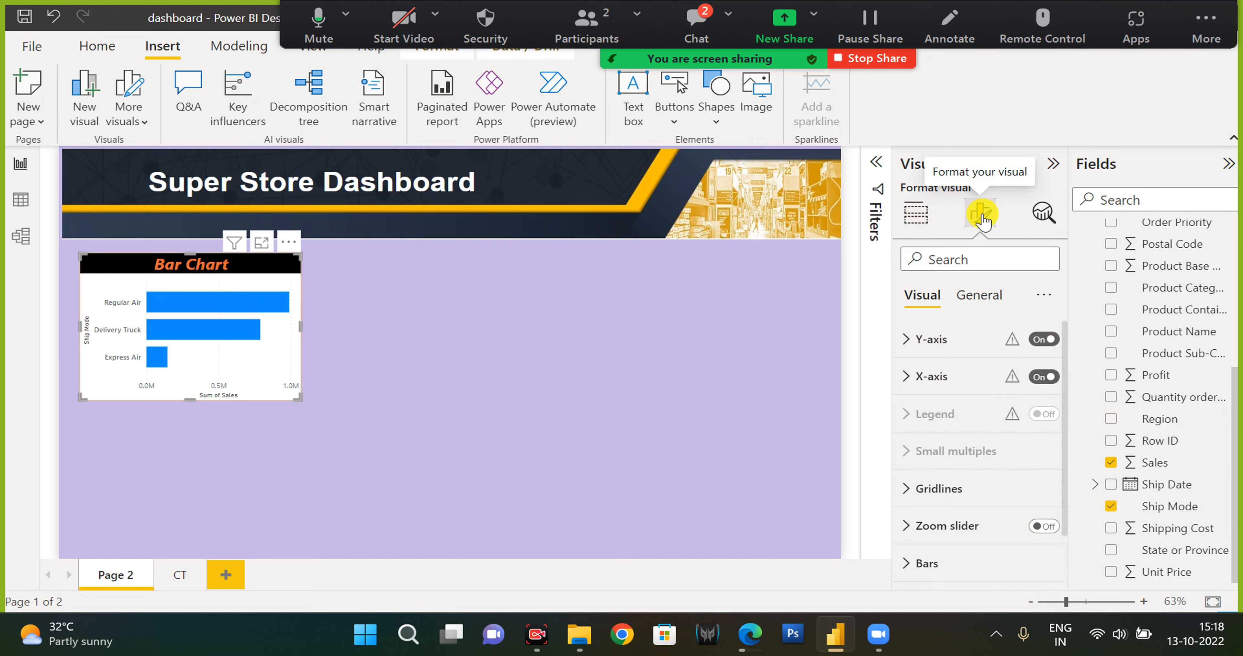
{"action": "left_click", "coordinate": [981, 296]}
{"action": "left_click", "coordinate": [951, 489]}
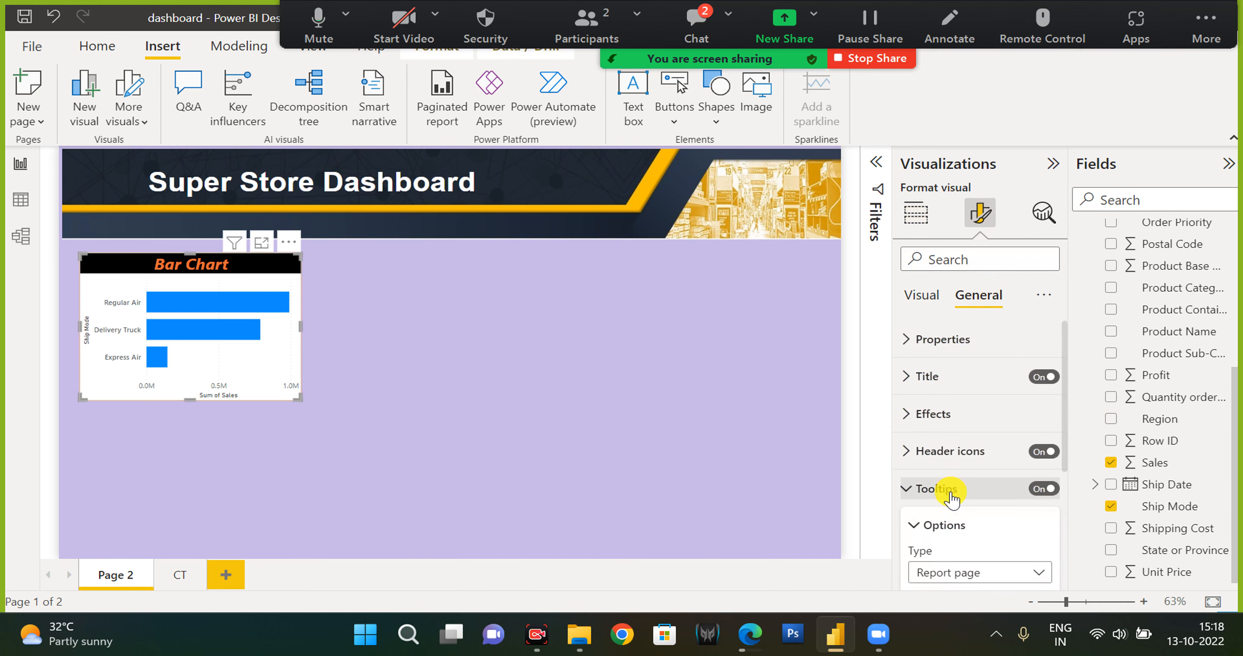
{"action": "scroll", "coordinate": [951, 493], "scroll_direction": "down", "scroll_amount": 3}
{"action": "left_click", "coordinate": [966, 416]}
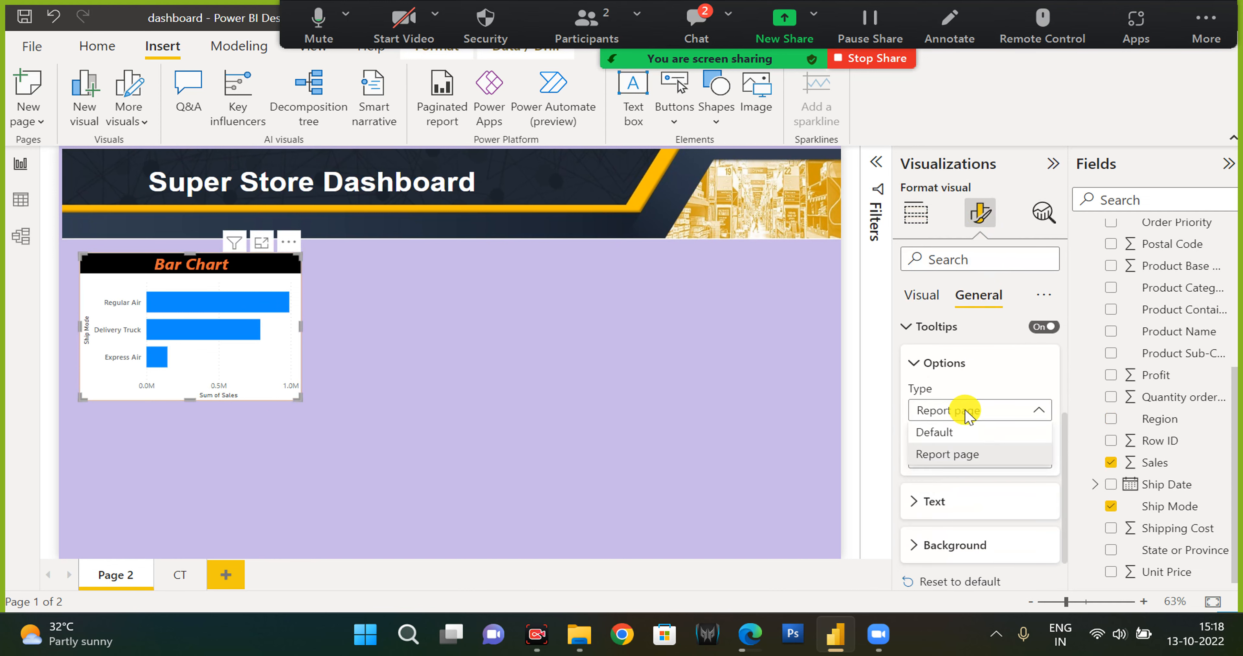
{"action": "left_click", "coordinate": [970, 453]}
{"action": "left_click", "coordinate": [981, 462]}
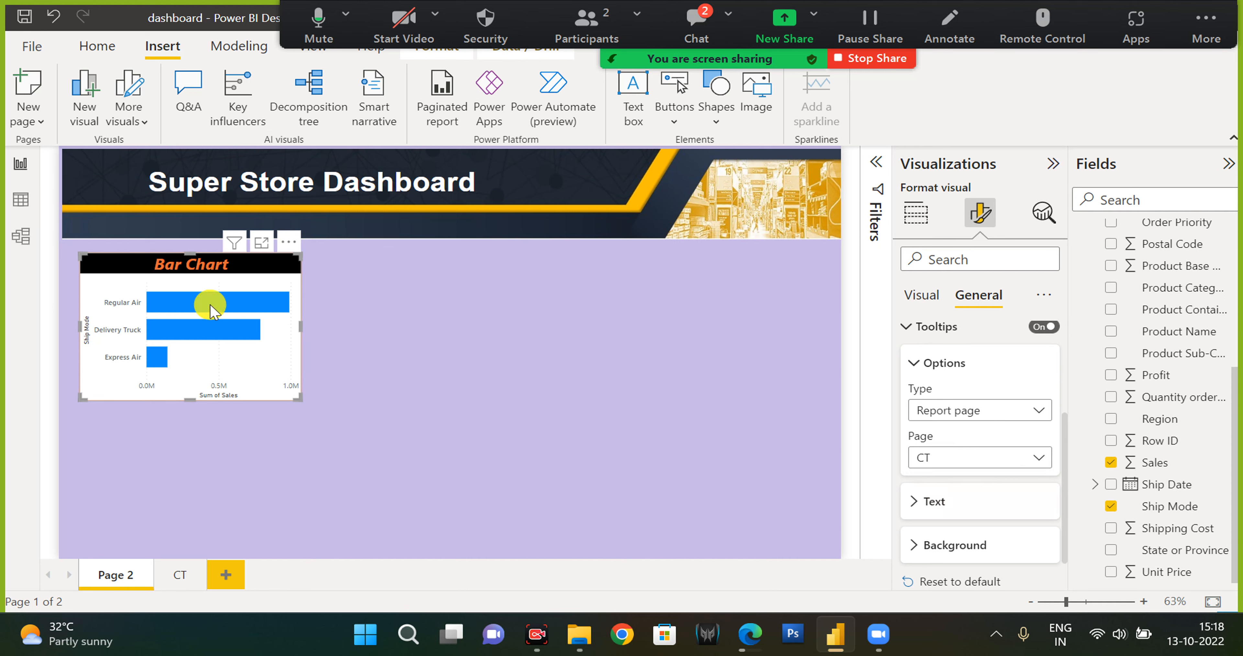
Add another new report page and set its canvas type to Tooltip.
{"action": "left_click", "coordinate": [179, 574]}
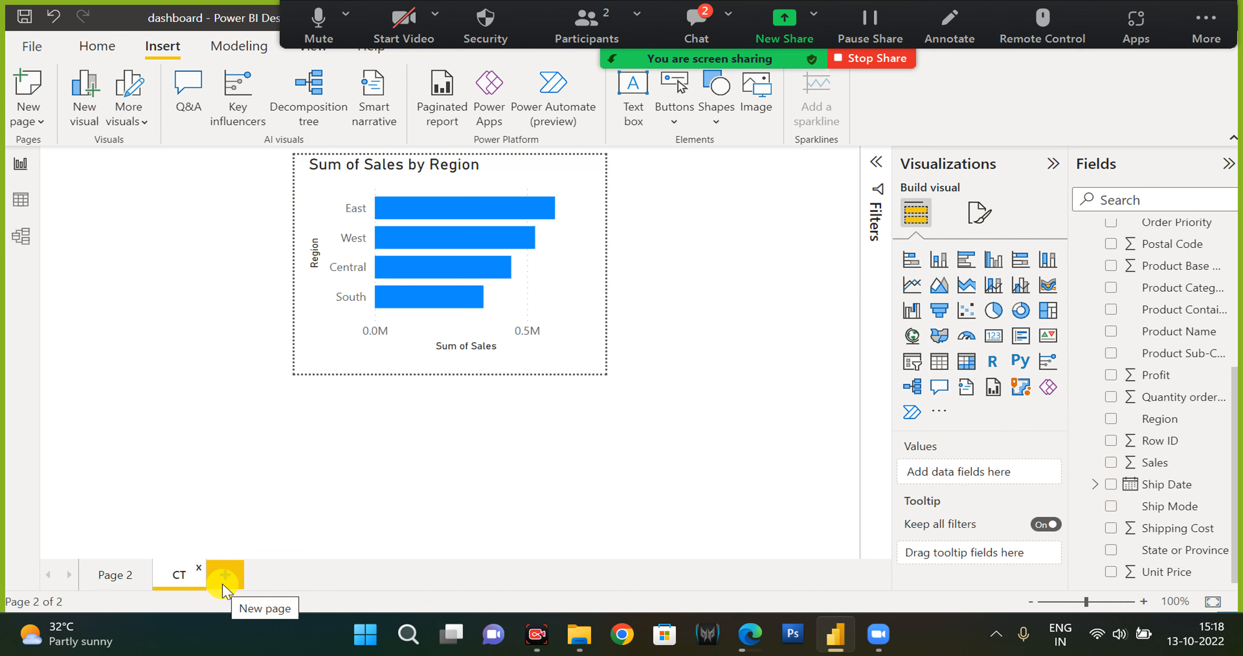
{"action": "left_click", "coordinate": [223, 577]}
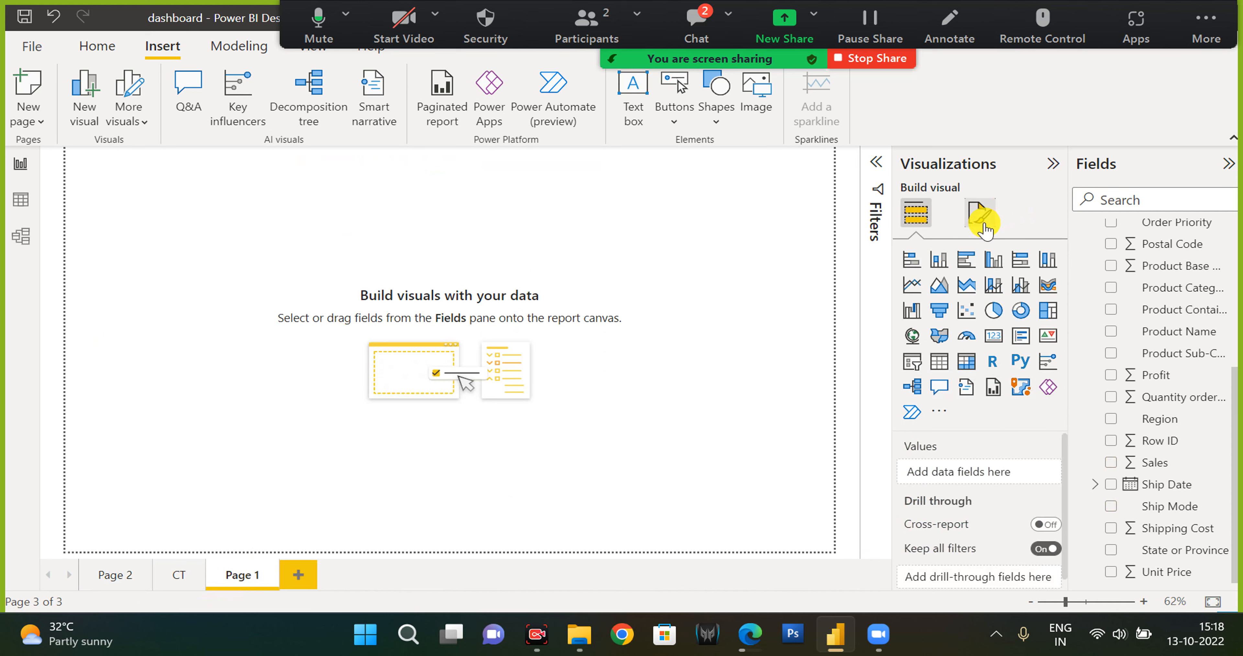
{"action": "left_click", "coordinate": [978, 216]}
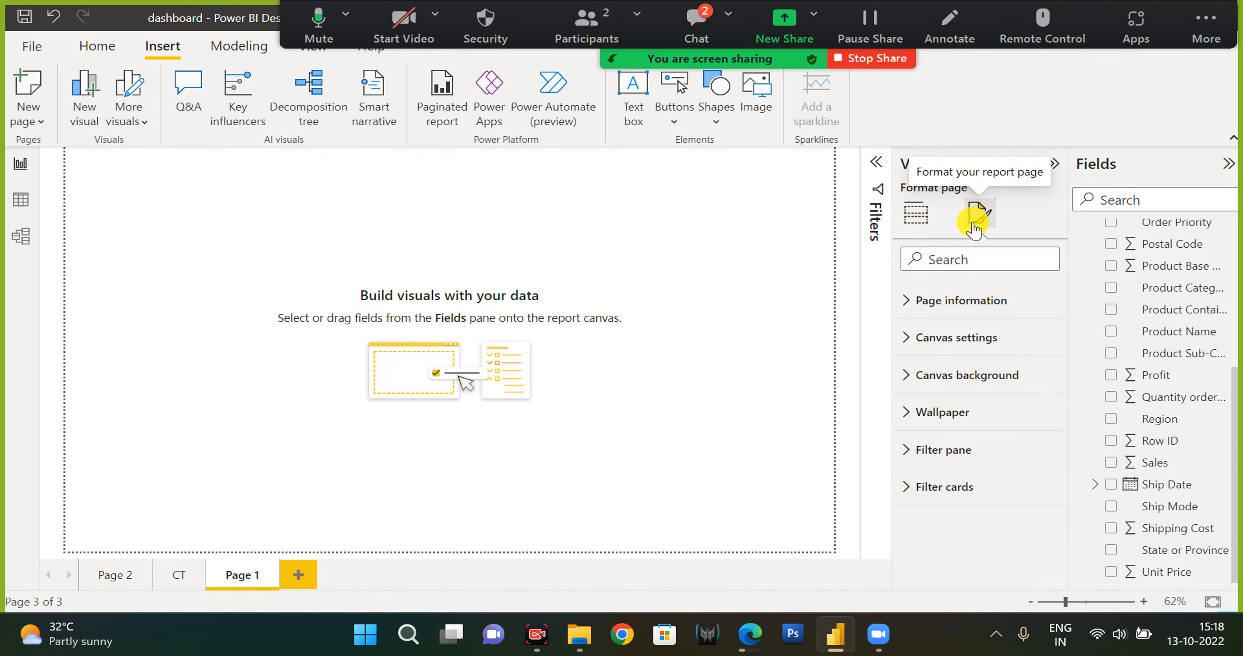
{"action": "left_click", "coordinate": [974, 339]}
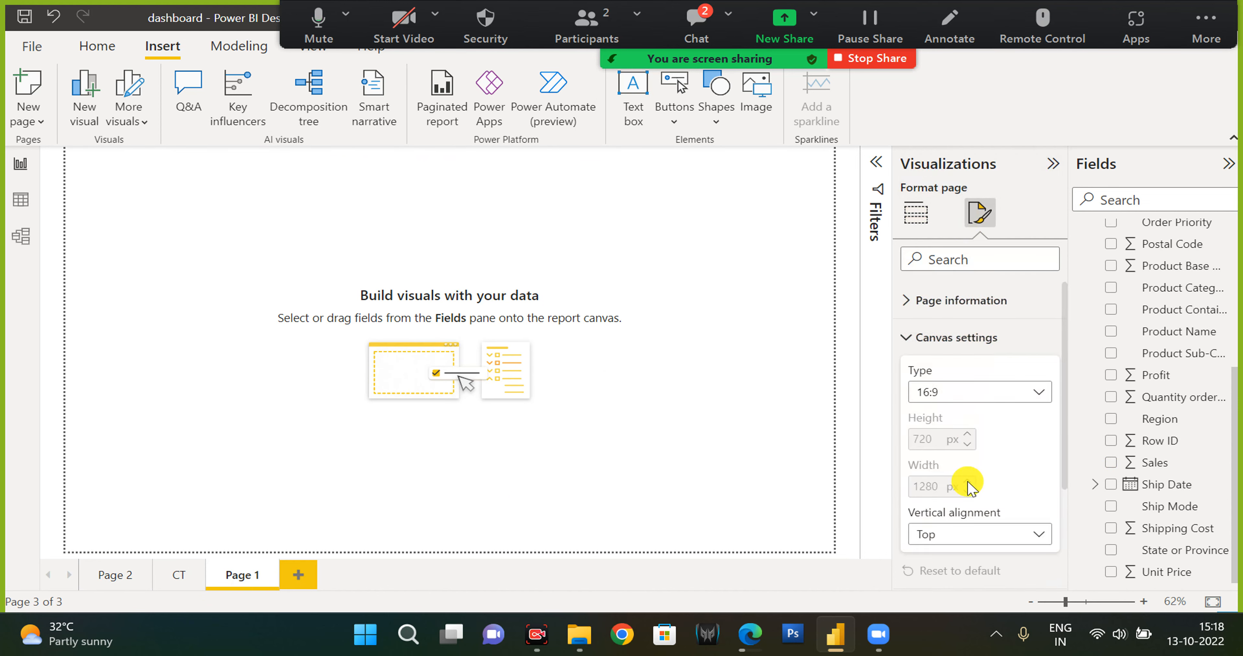
{"action": "left_click", "coordinate": [980, 391]}
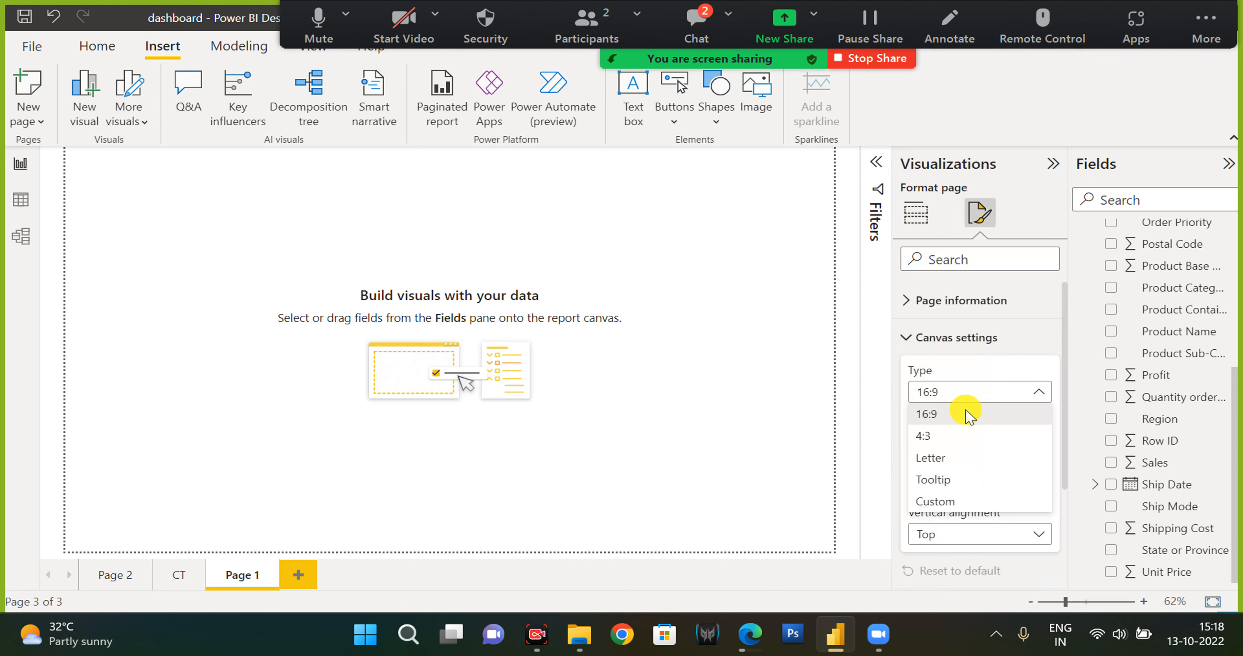
{"action": "left_click", "coordinate": [937, 482]}
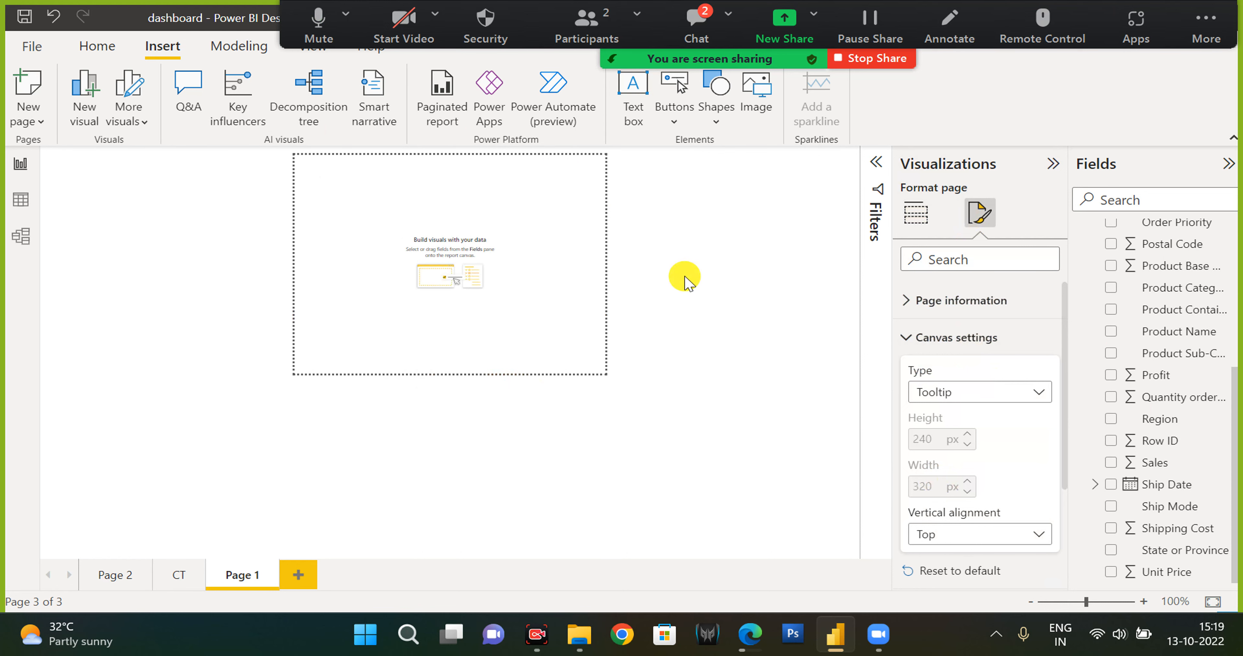
Set the Bar Chart's X-axis range to minimum 0 and maximum 1 on Page 2.
{"action": "left_click", "coordinate": [101, 576]}
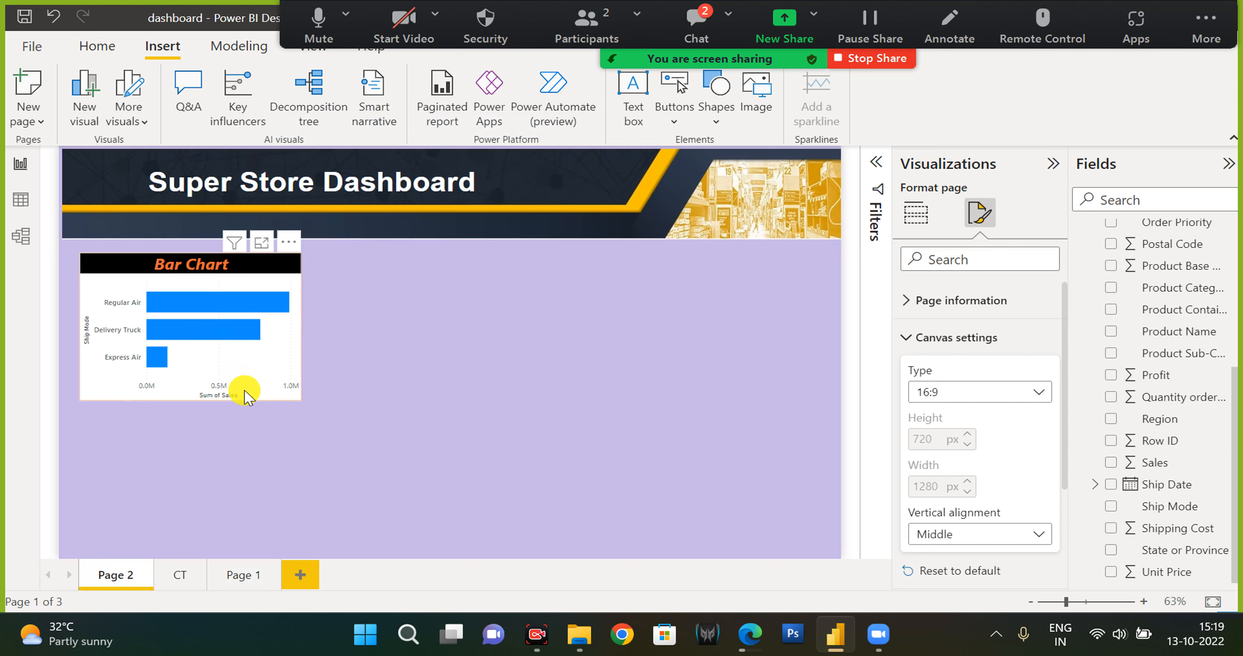
{"action": "left_click", "coordinate": [238, 354]}
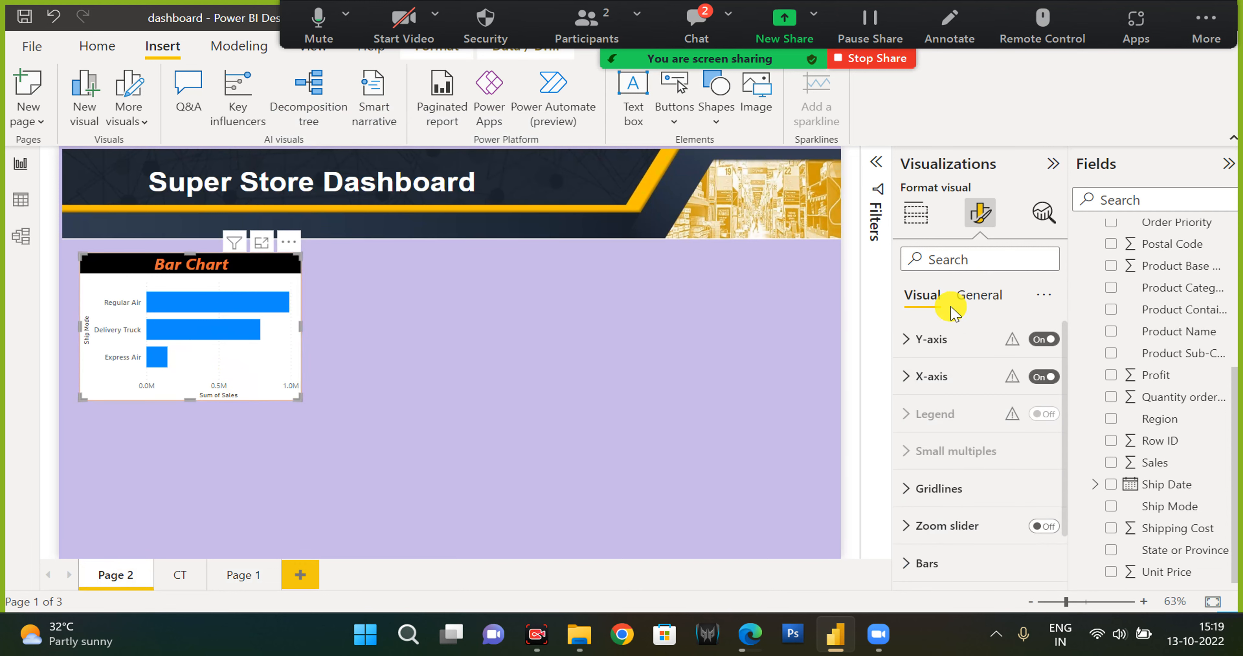
{"action": "left_click", "coordinate": [942, 375]}
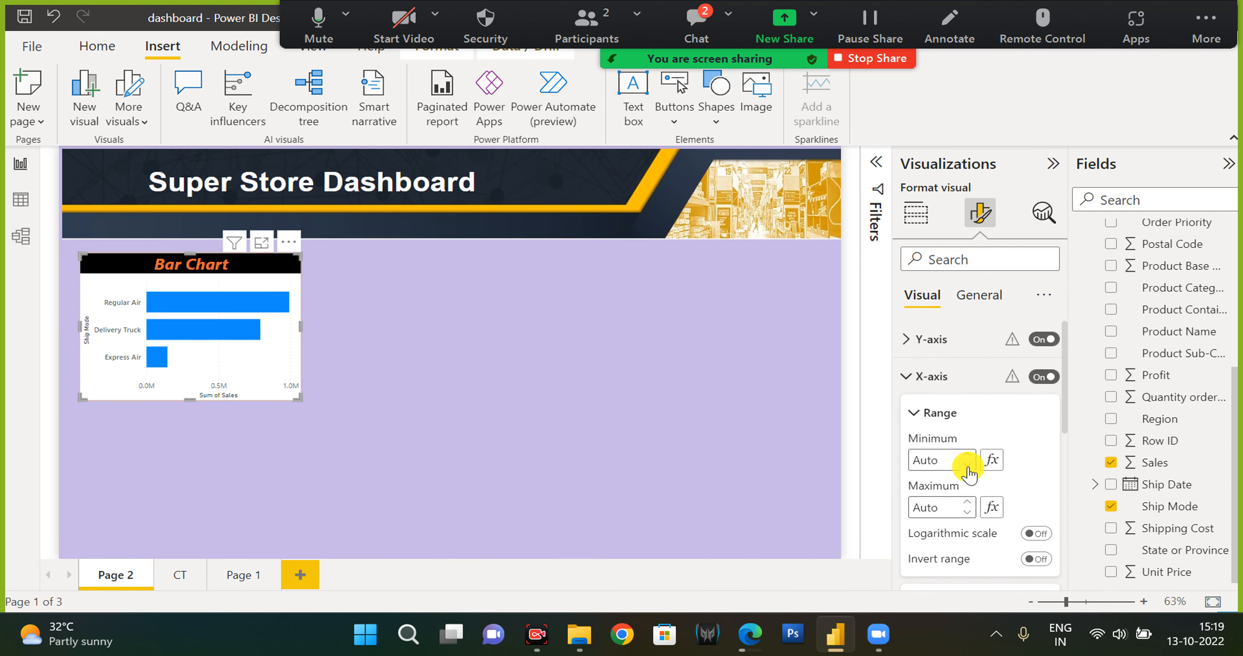
{"action": "scroll", "coordinate": [960, 463], "scroll_direction": "down", "scroll_amount": 2}
{"action": "scroll", "coordinate": [933, 381], "scroll_direction": "up", "scroll_amount": 1}
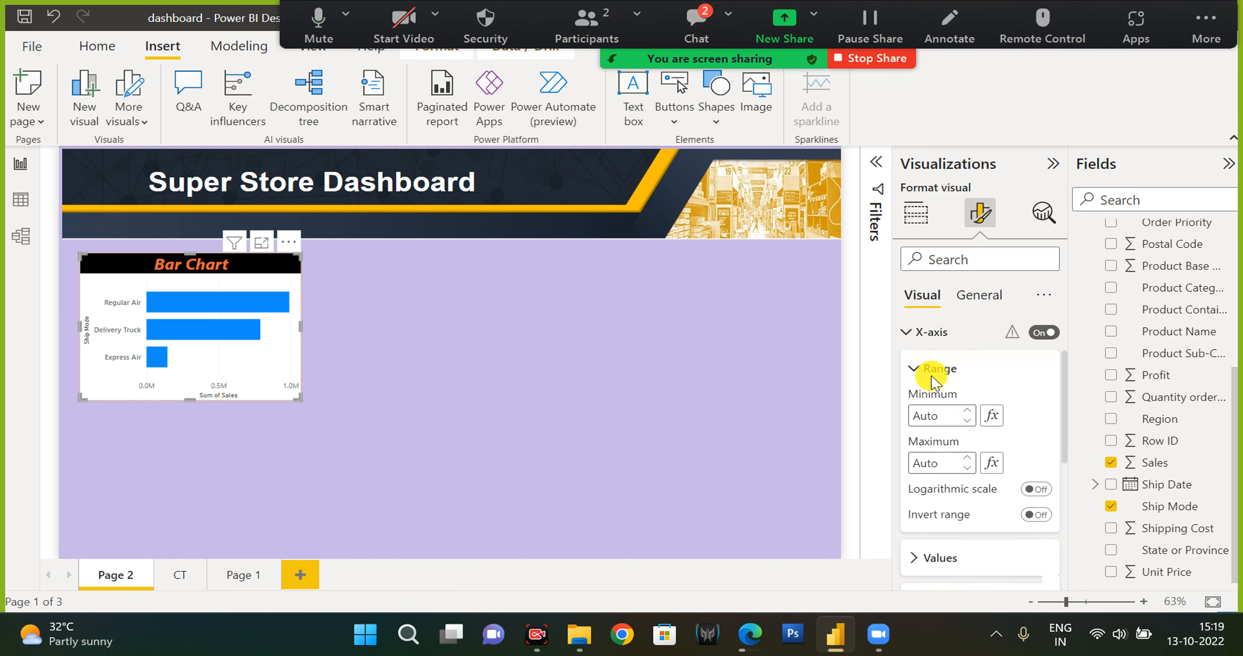
{"action": "scroll", "coordinate": [932, 382], "scroll_direction": "up", "scroll_amount": 1}
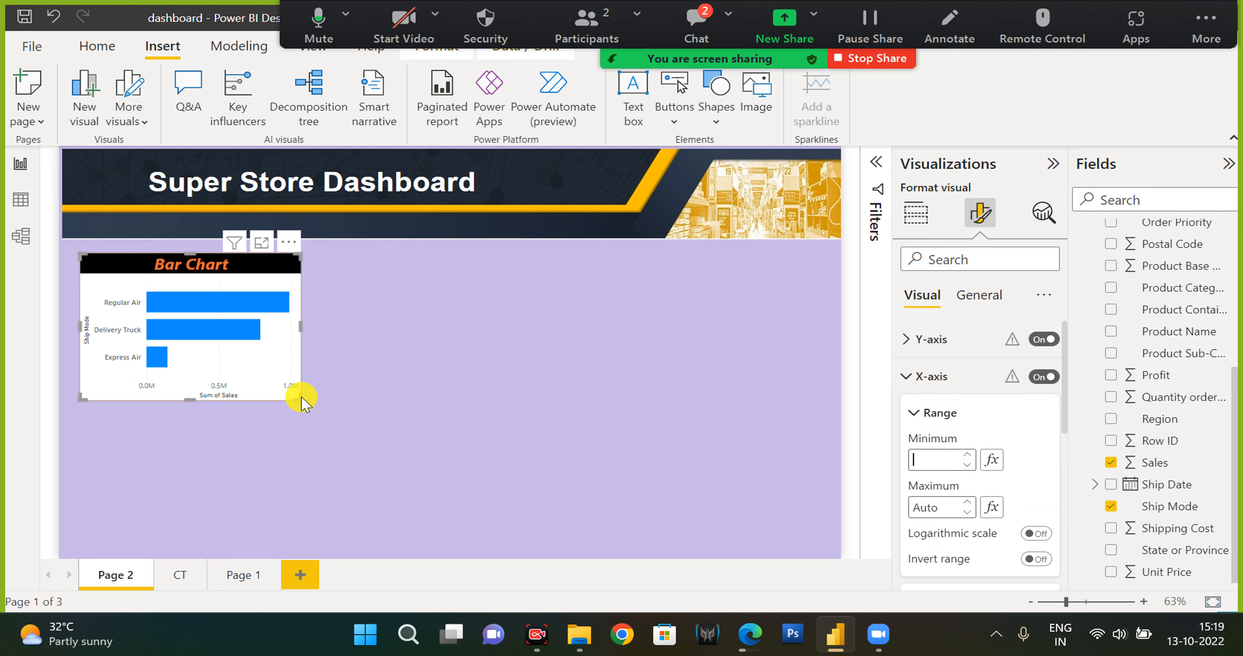
{"action": "left_click", "coordinate": [916, 462]}
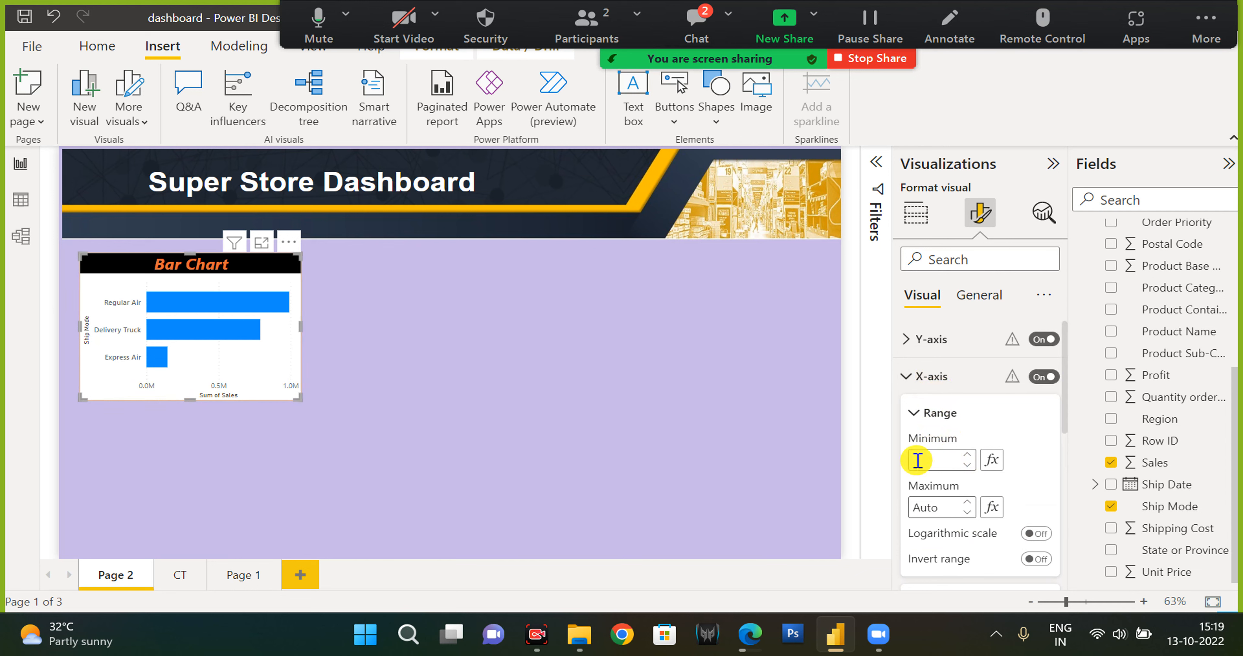
{"action": "type", "text": "1"}
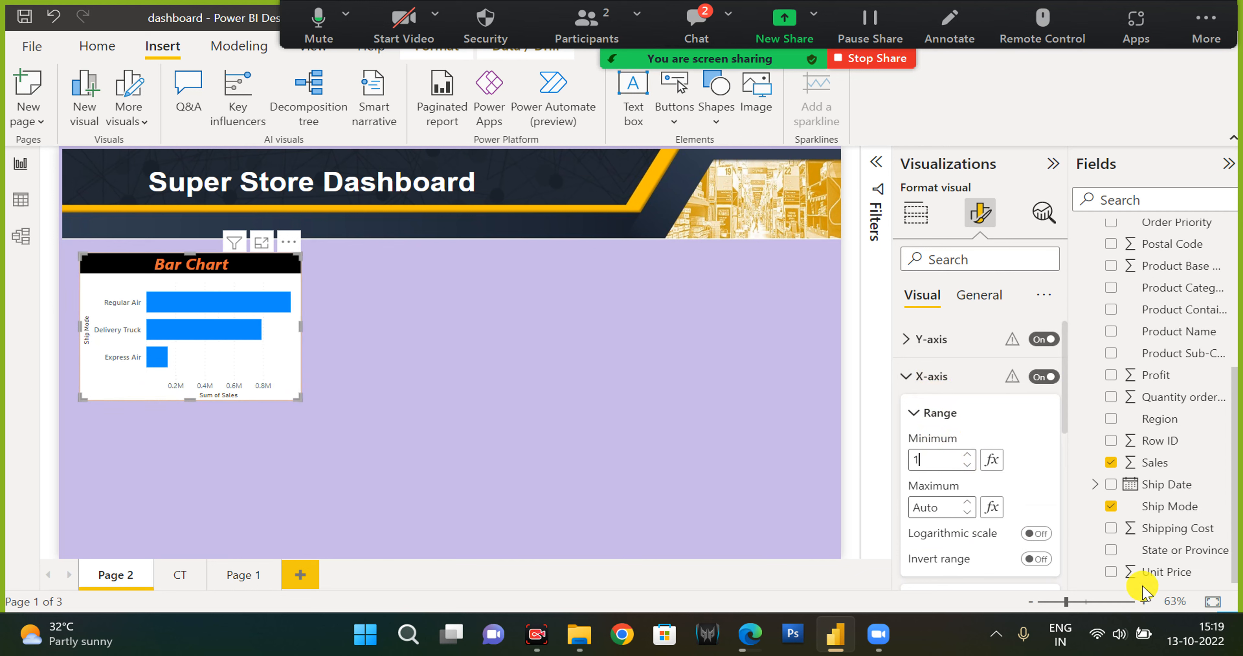
{"action": "key", "text": "BackSpace"}
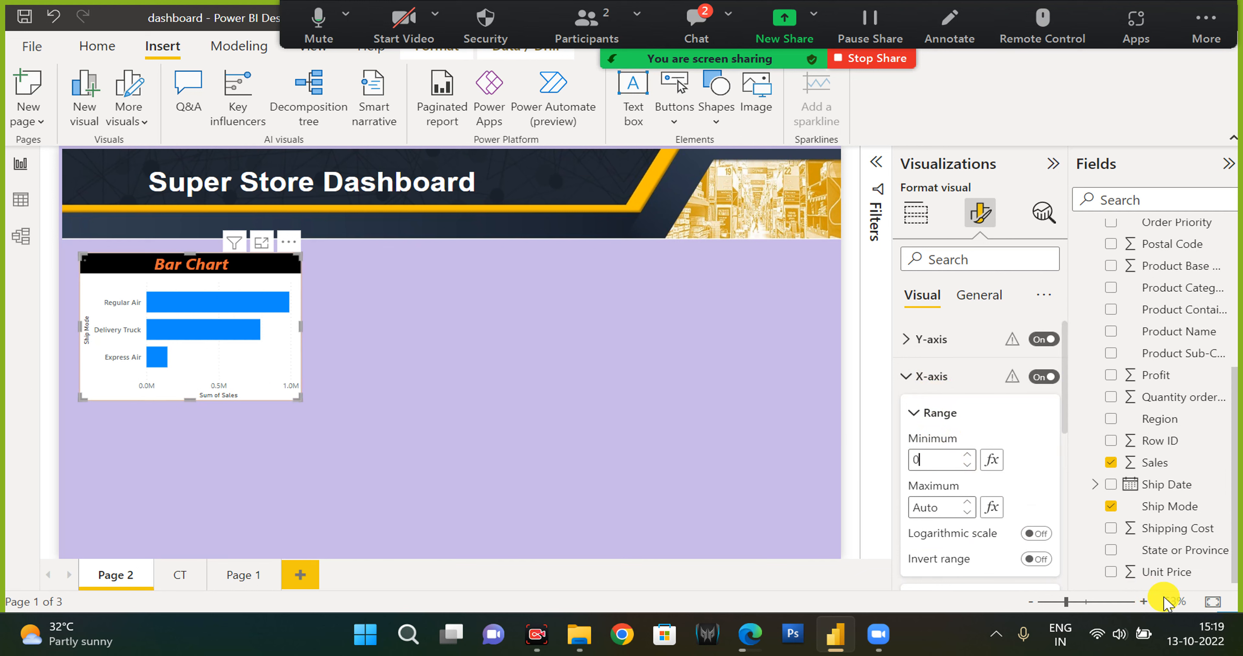
{"action": "left_click", "coordinate": [929, 506]}
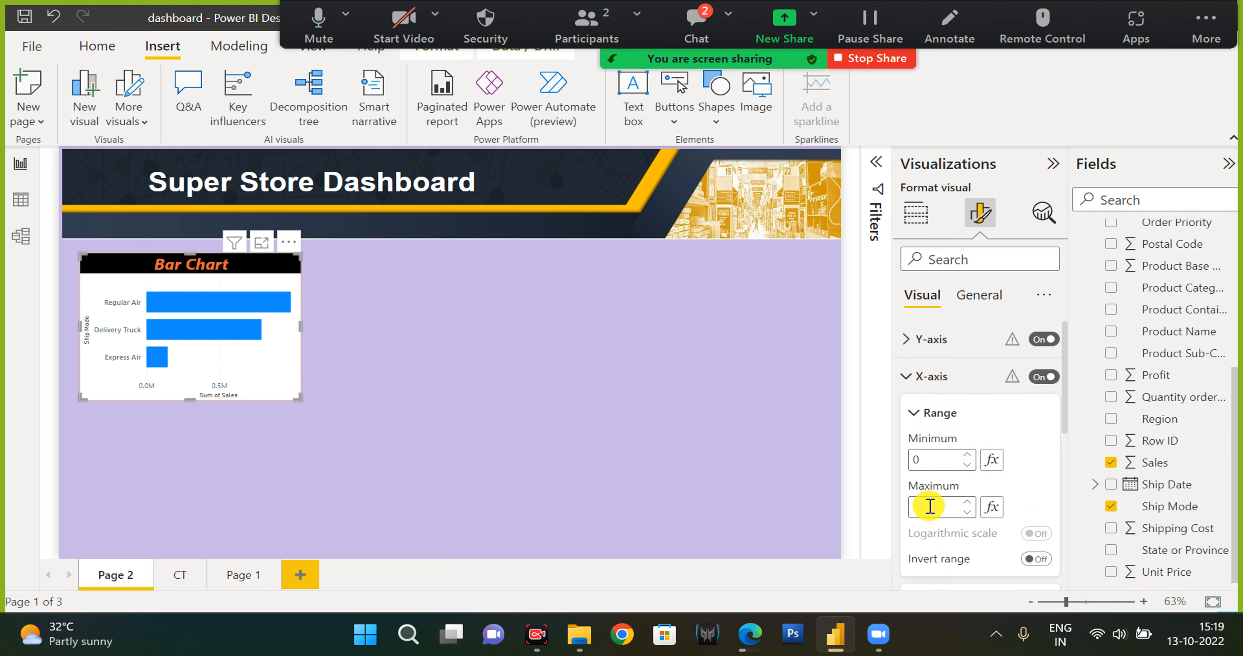
{"action": "type", "text": "1"}
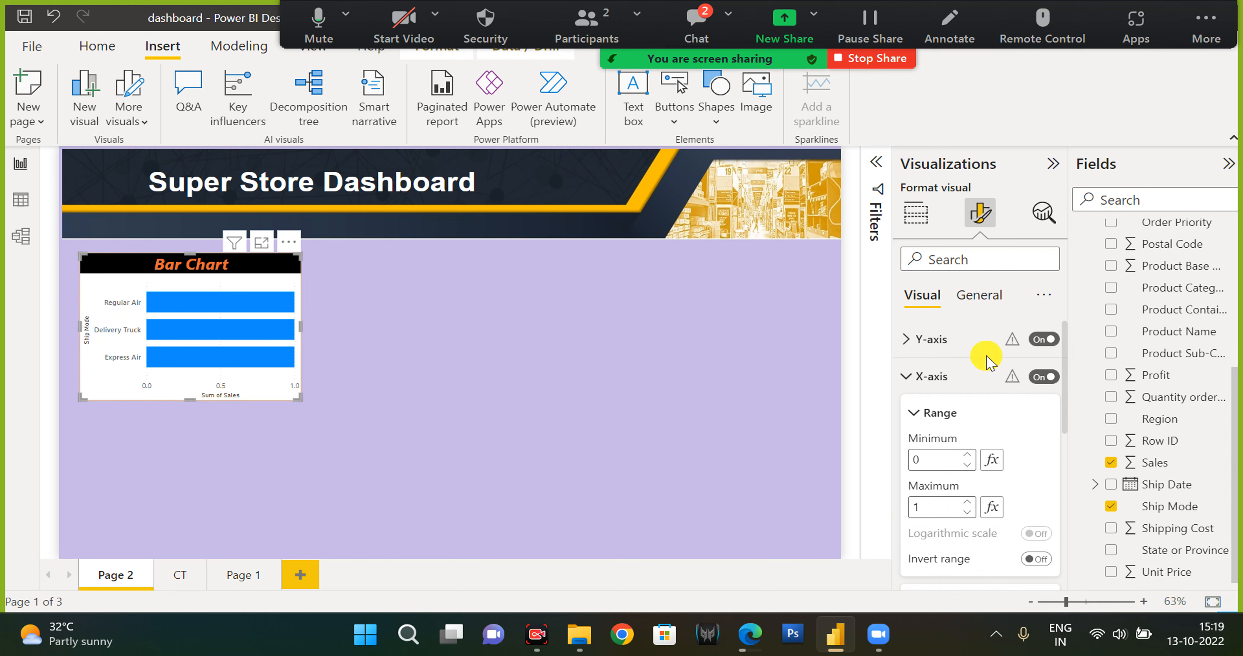
Show the Bar Chart's Sum of Sales value as Percent of grand total.
{"action": "left_click", "coordinate": [925, 217]}
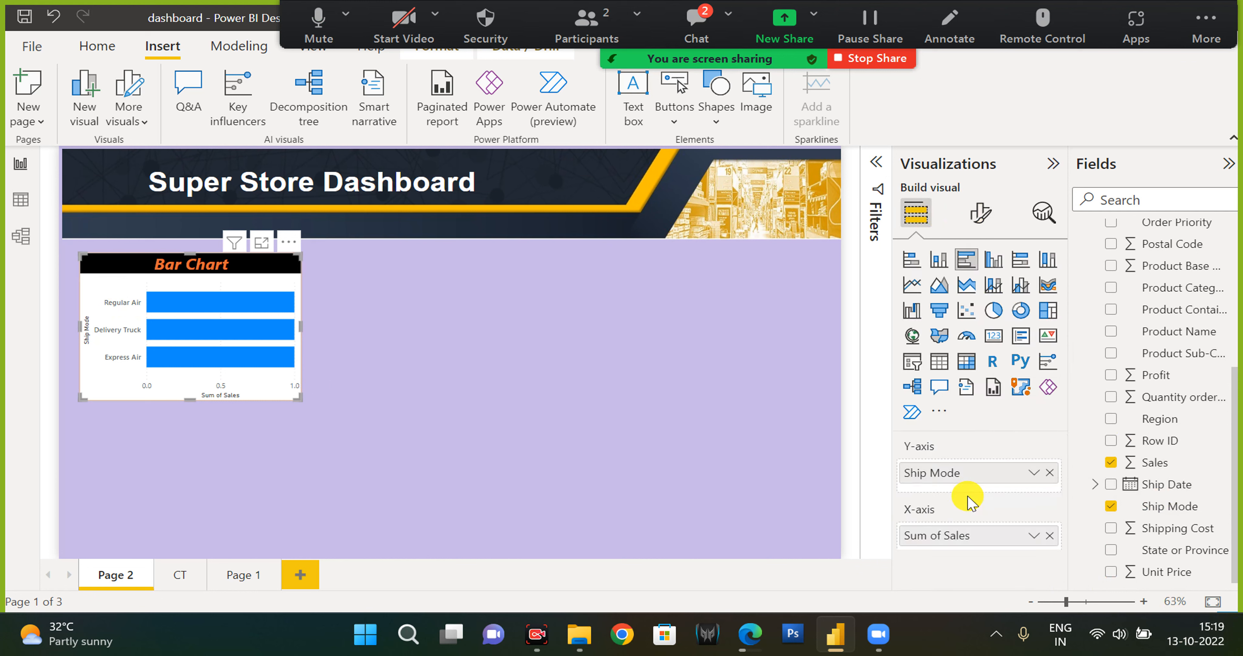
{"action": "left_click", "coordinate": [1033, 536]}
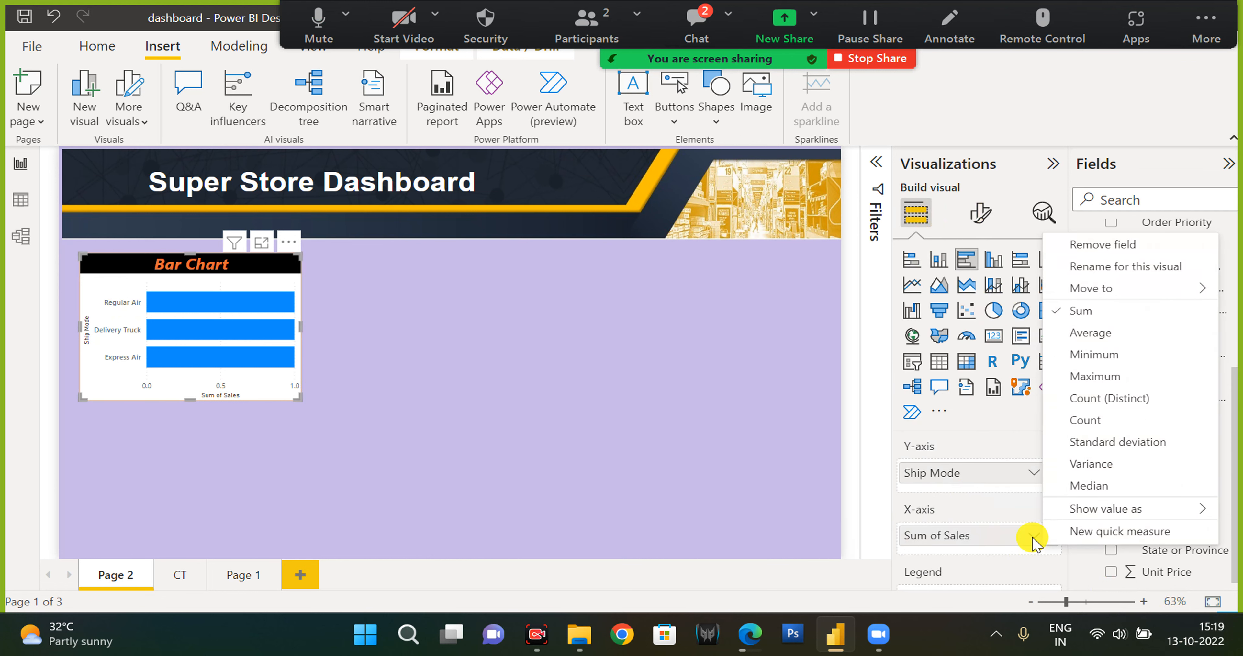
{"action": "mouse_move", "coordinate": [1090, 508]}
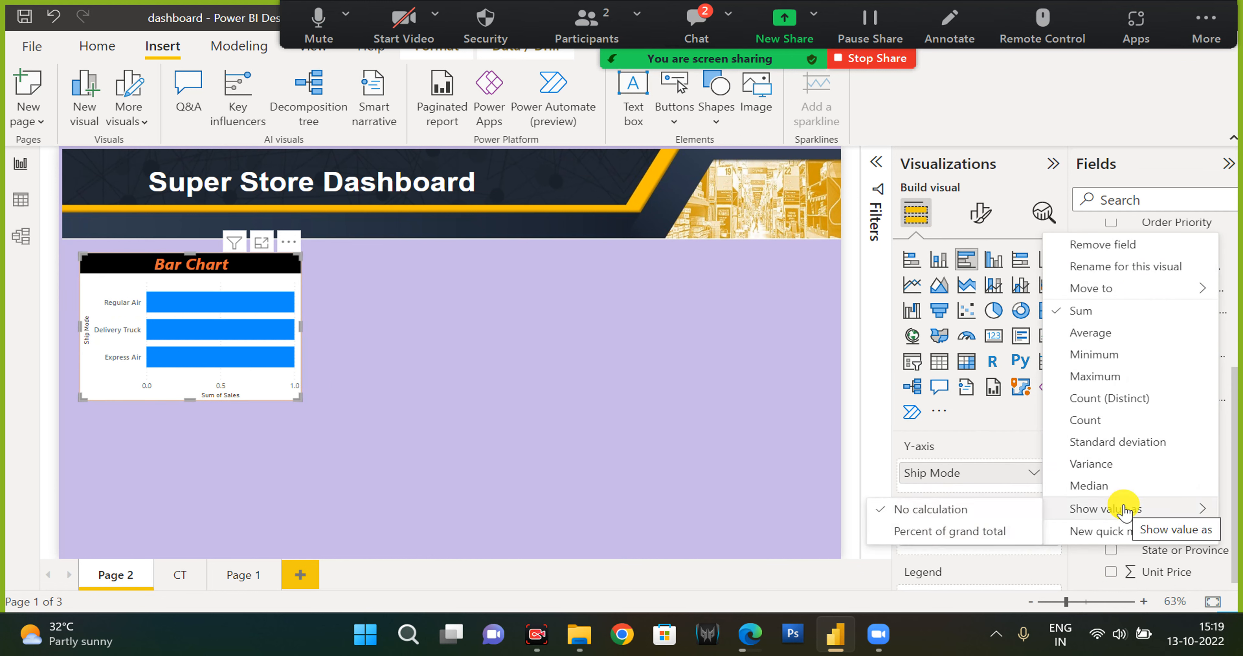
{"action": "left_click", "coordinate": [1001, 534]}
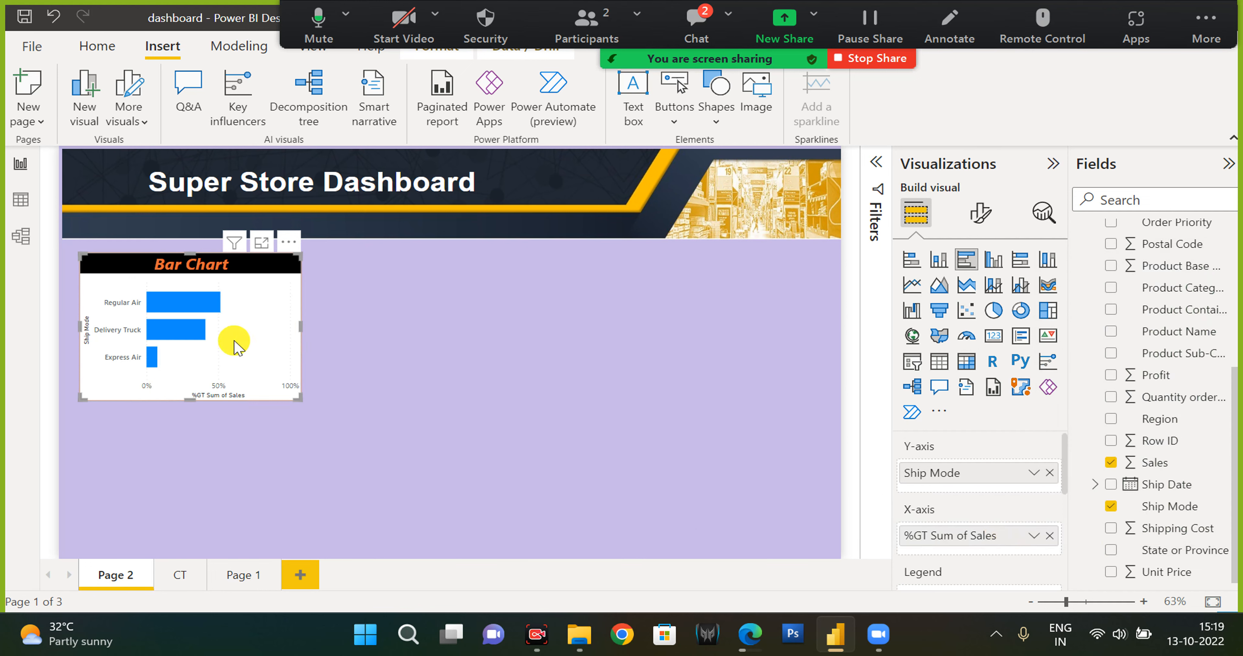
{"action": "left_click", "coordinate": [972, 215]}
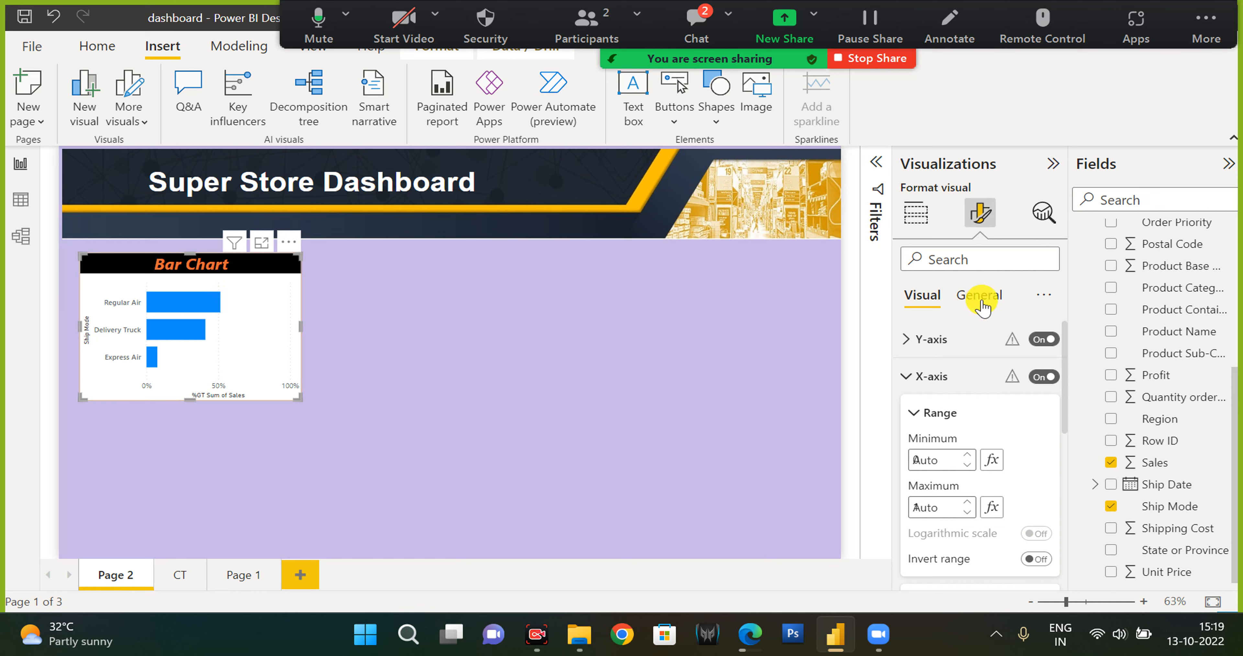
Turn on data labels for the Bar Chart.
{"action": "left_click", "coordinate": [922, 377]}
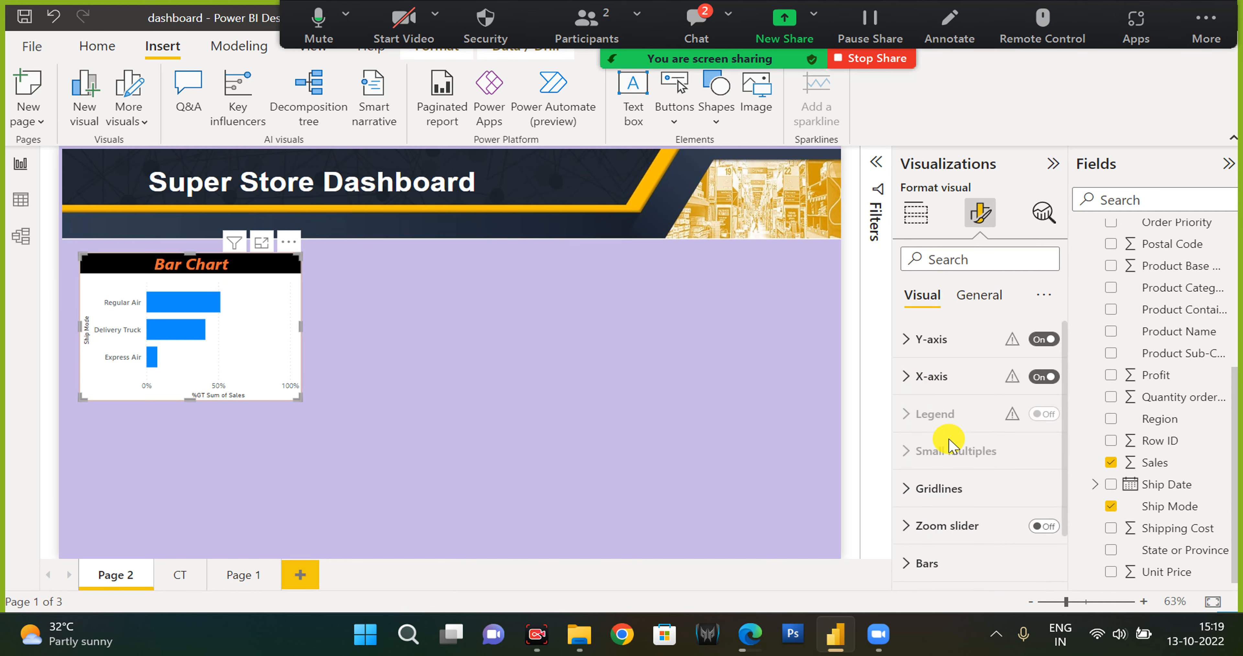
{"action": "scroll", "coordinate": [949, 447], "scroll_direction": "down", "scroll_amount": 2}
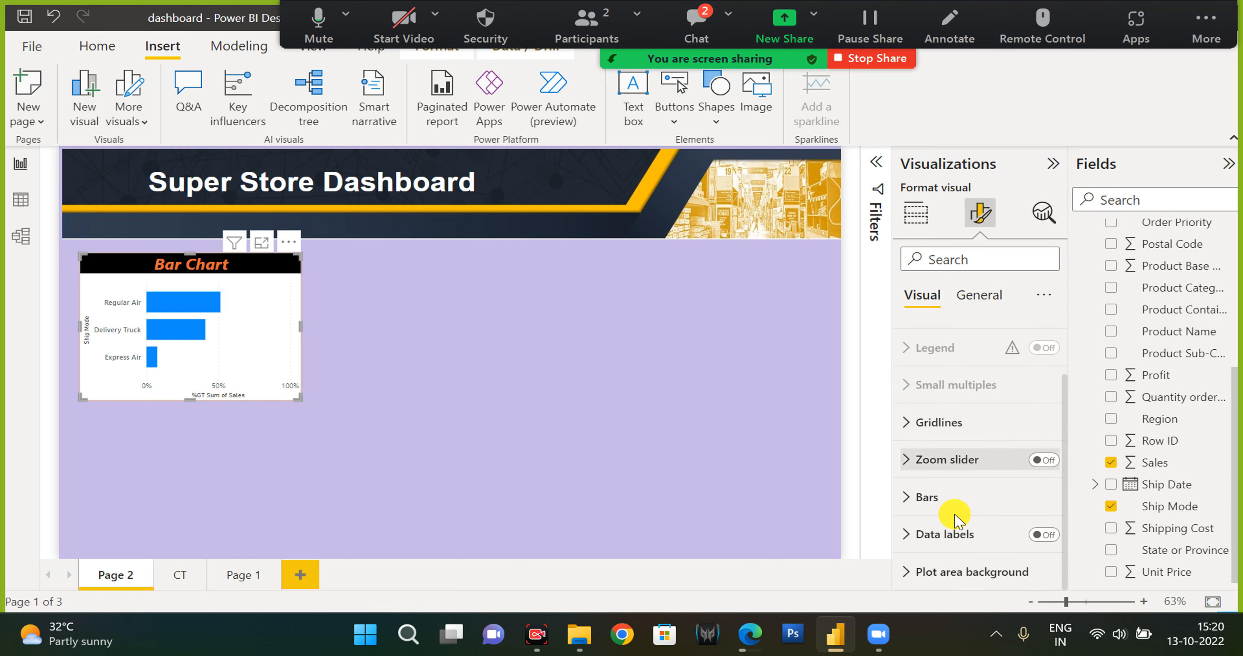
{"action": "left_click", "coordinate": [1042, 536]}
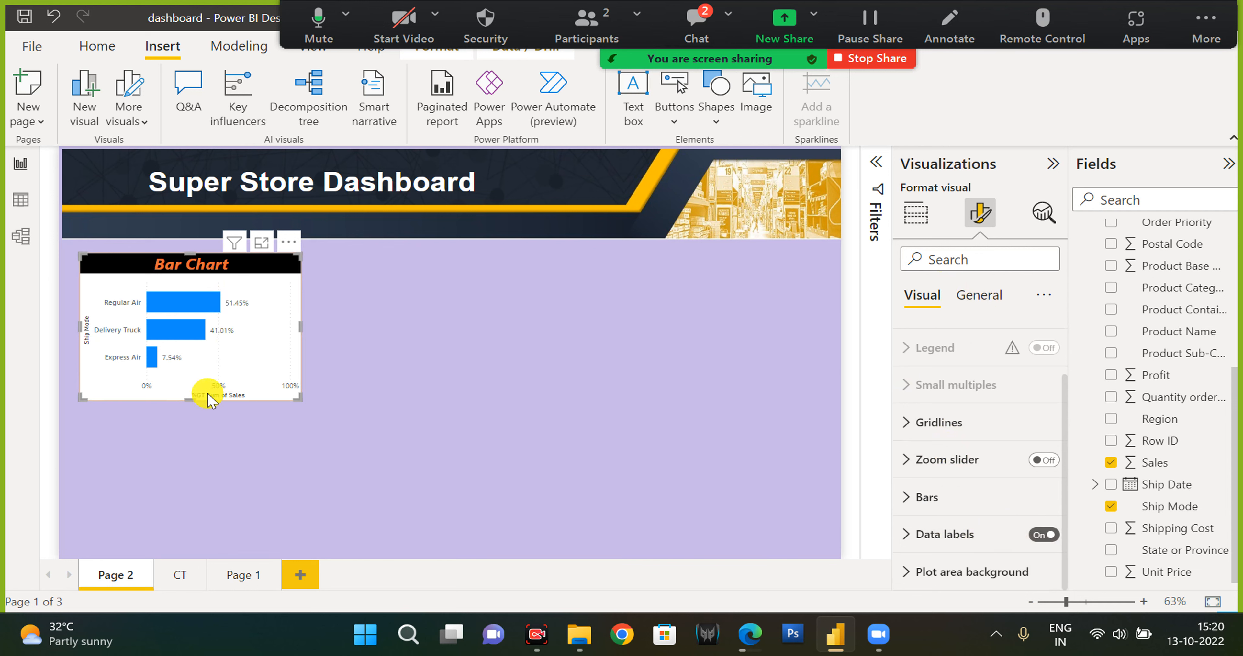
Try setting the data labels' position to Inside end.
{"action": "left_click", "coordinate": [959, 545]}
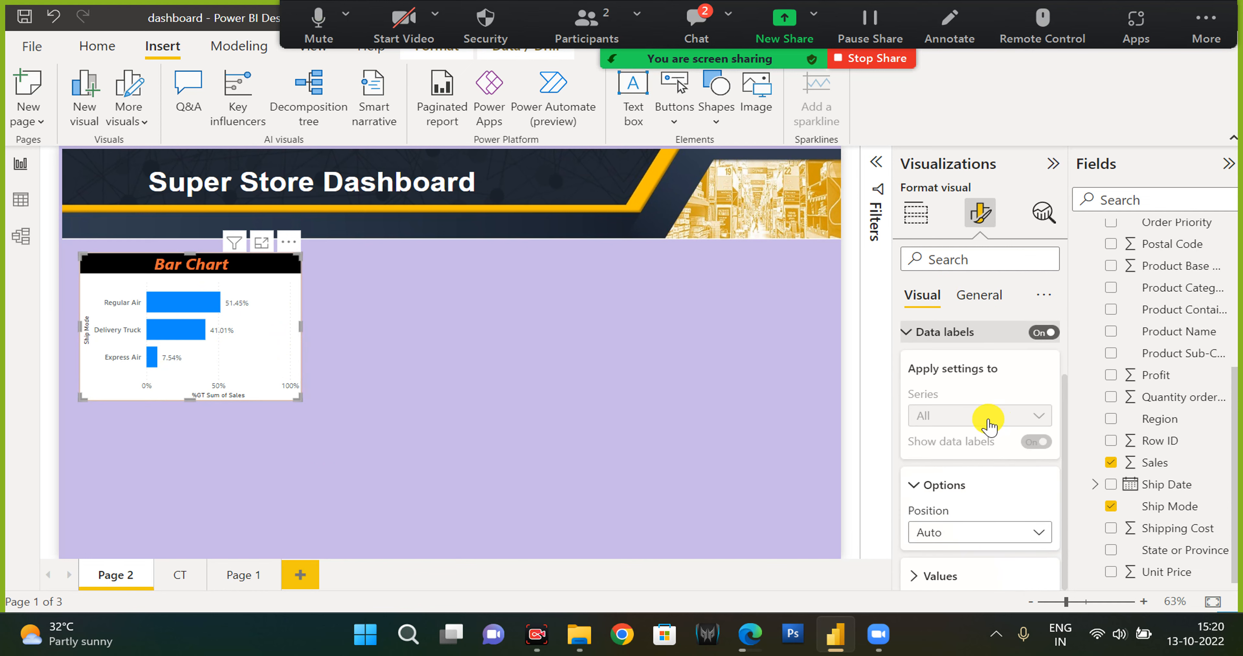
{"action": "scroll", "coordinate": [1013, 400], "scroll_direction": "down", "scroll_amount": 2}
{"action": "scroll", "coordinate": [1028, 409], "scroll_direction": "up", "scroll_amount": 1}
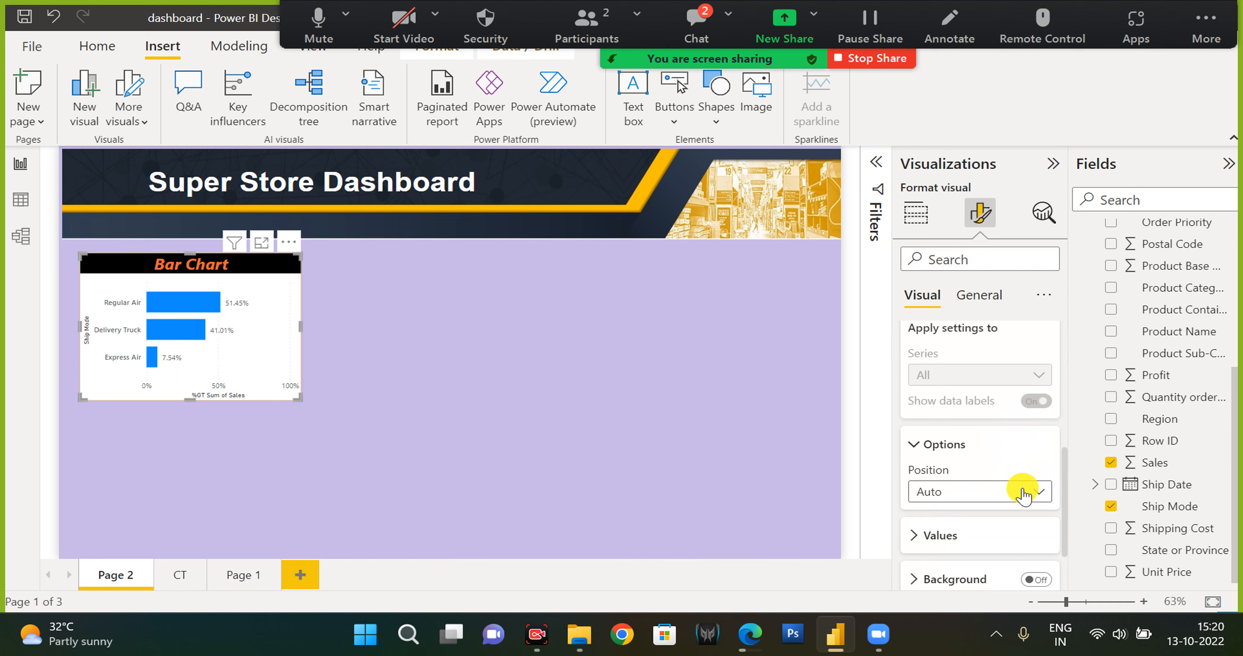
{"action": "scroll", "coordinate": [1021, 489], "scroll_direction": "up", "scroll_amount": 2}
{"action": "scroll", "coordinate": [1032, 472], "scroll_direction": "down", "scroll_amount": 1}
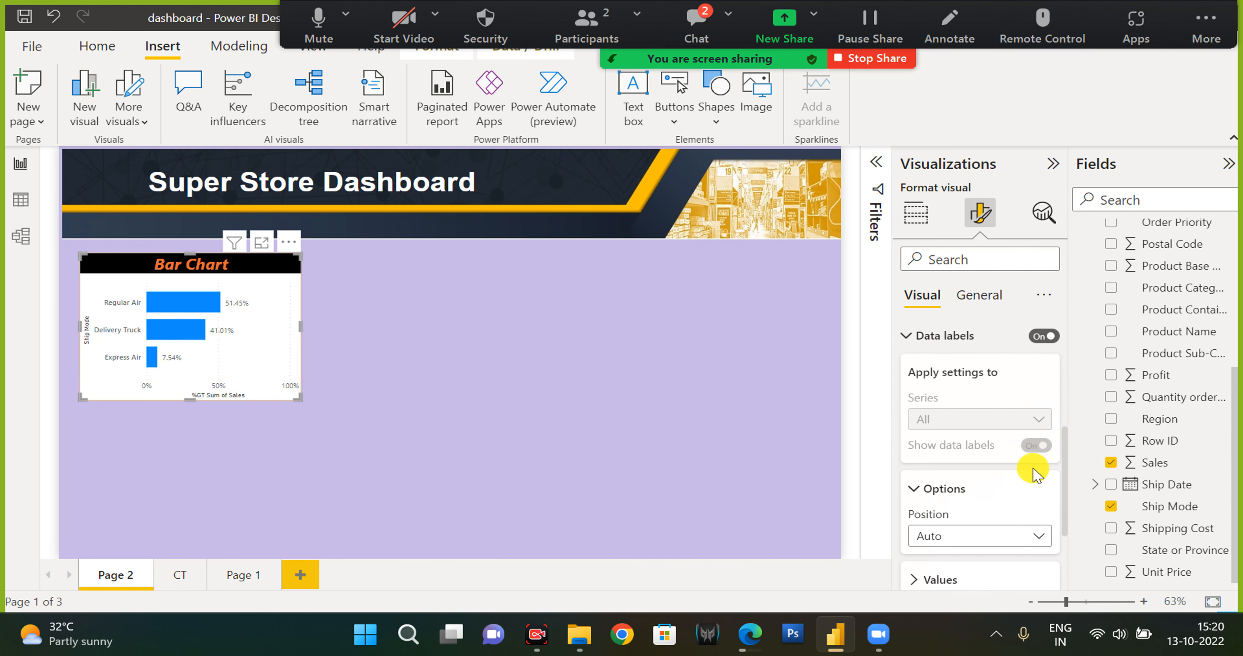
{"action": "left_click", "coordinate": [1007, 535]}
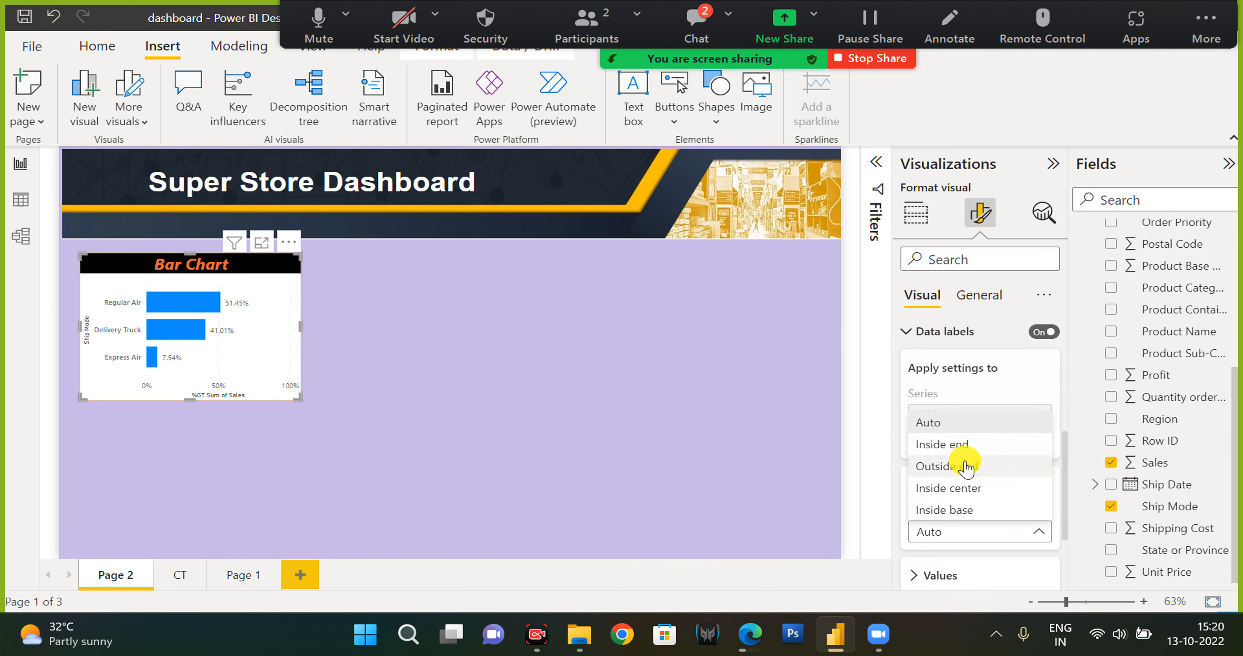
{"action": "left_click", "coordinate": [960, 452]}
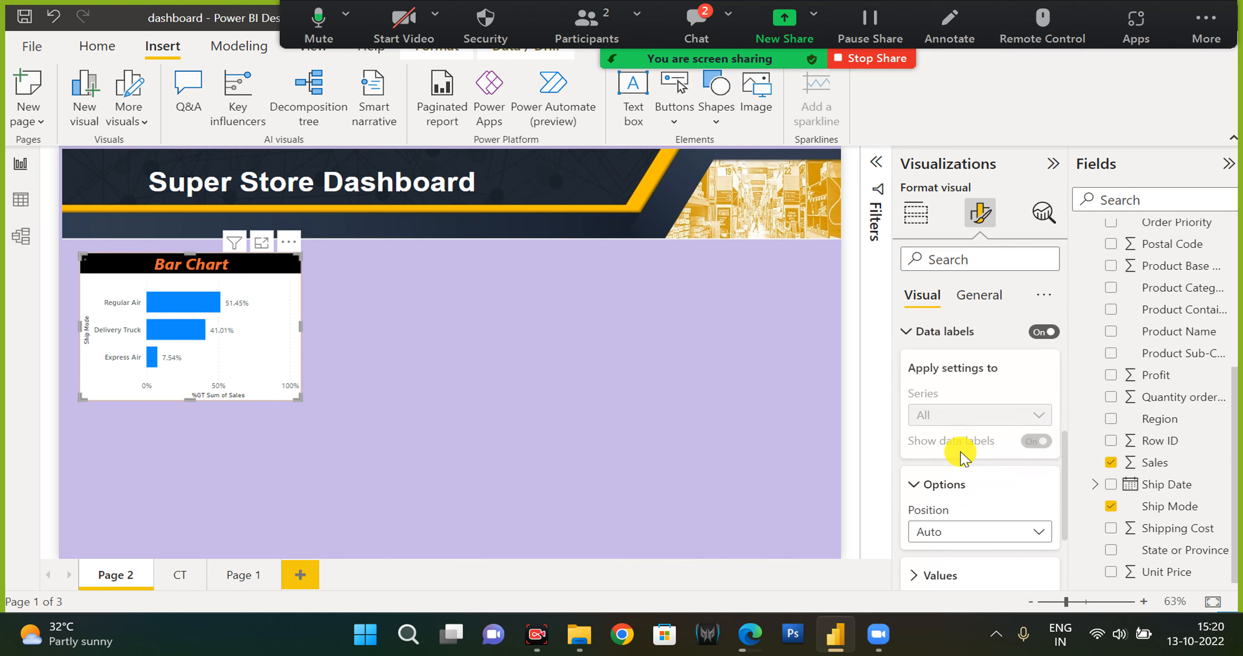
{"action": "left_click", "coordinate": [977, 532]}
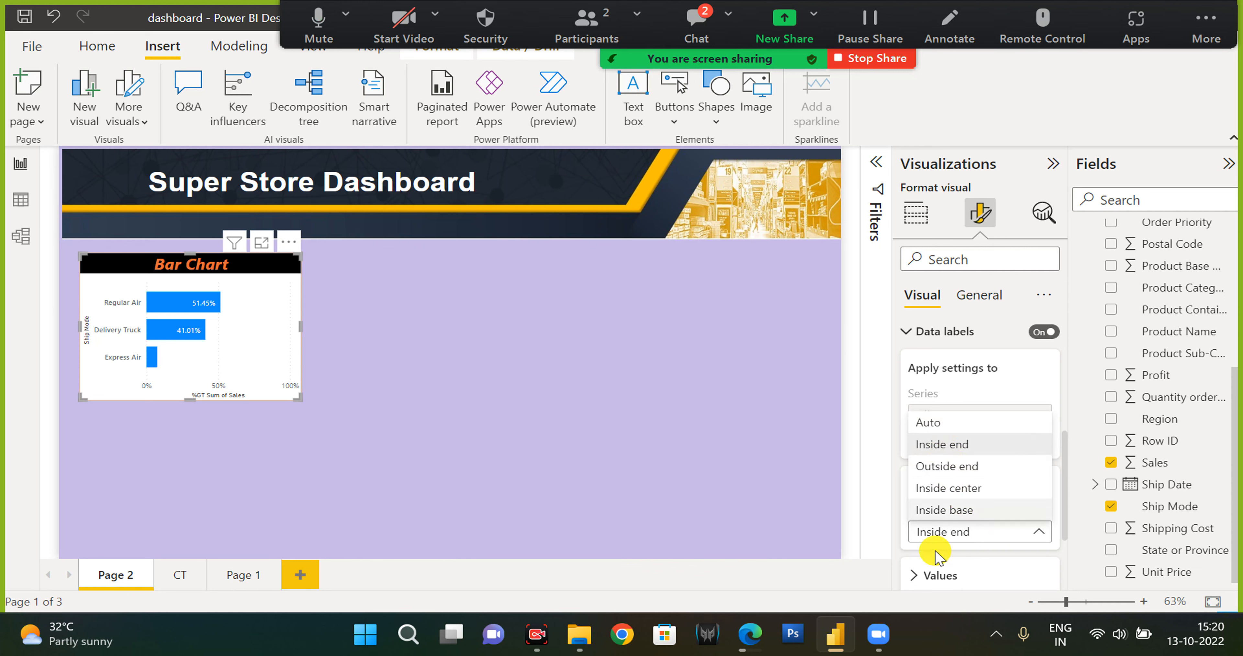
{"action": "left_click", "coordinate": [955, 565]}
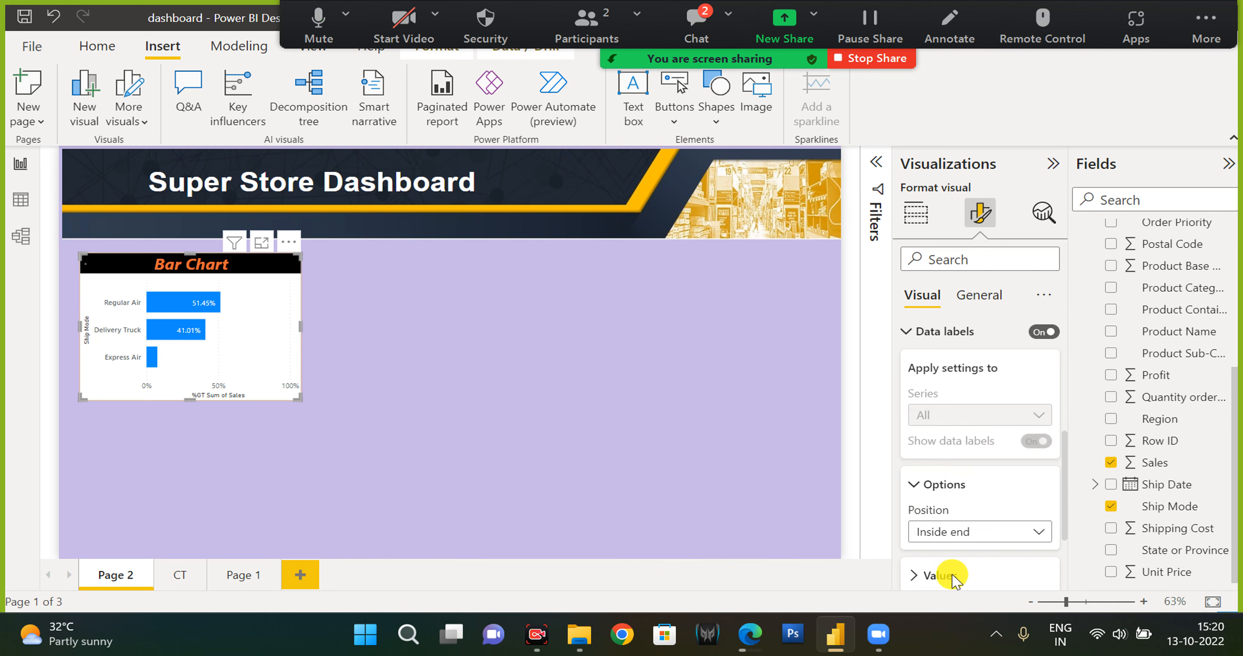
Format the data label values with font size 15, bold and italic.
{"action": "scroll", "coordinate": [947, 569], "scroll_direction": "down", "scroll_amount": 3}
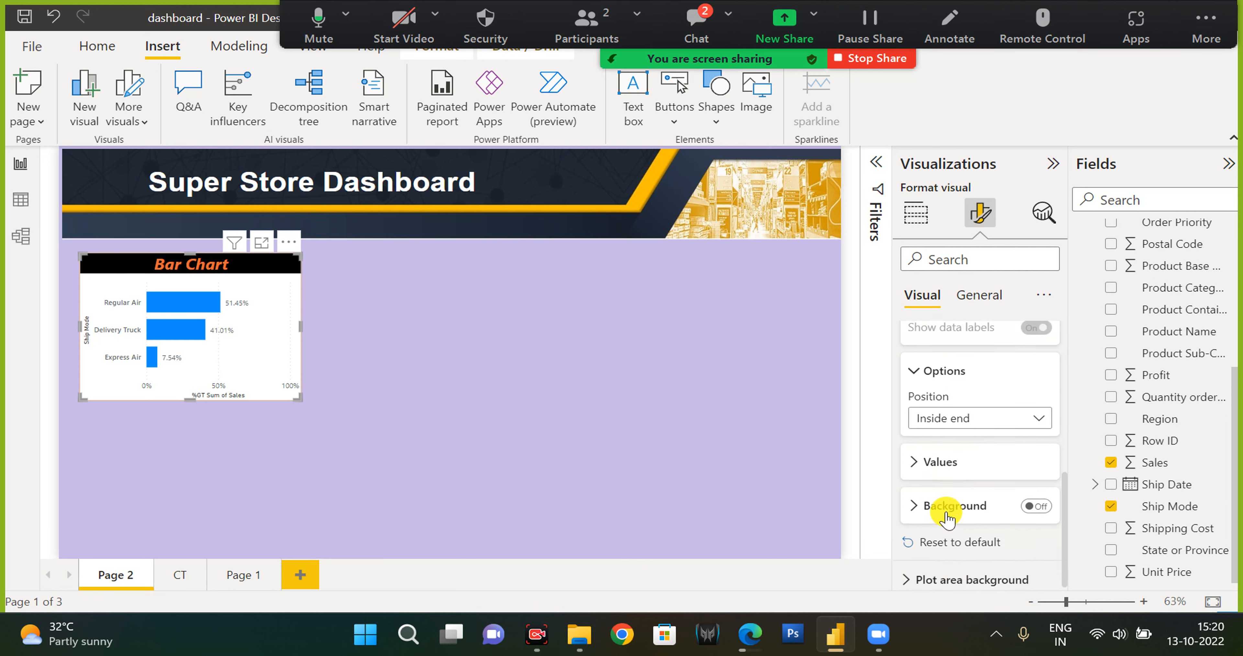
{"action": "left_click", "coordinate": [937, 460]}
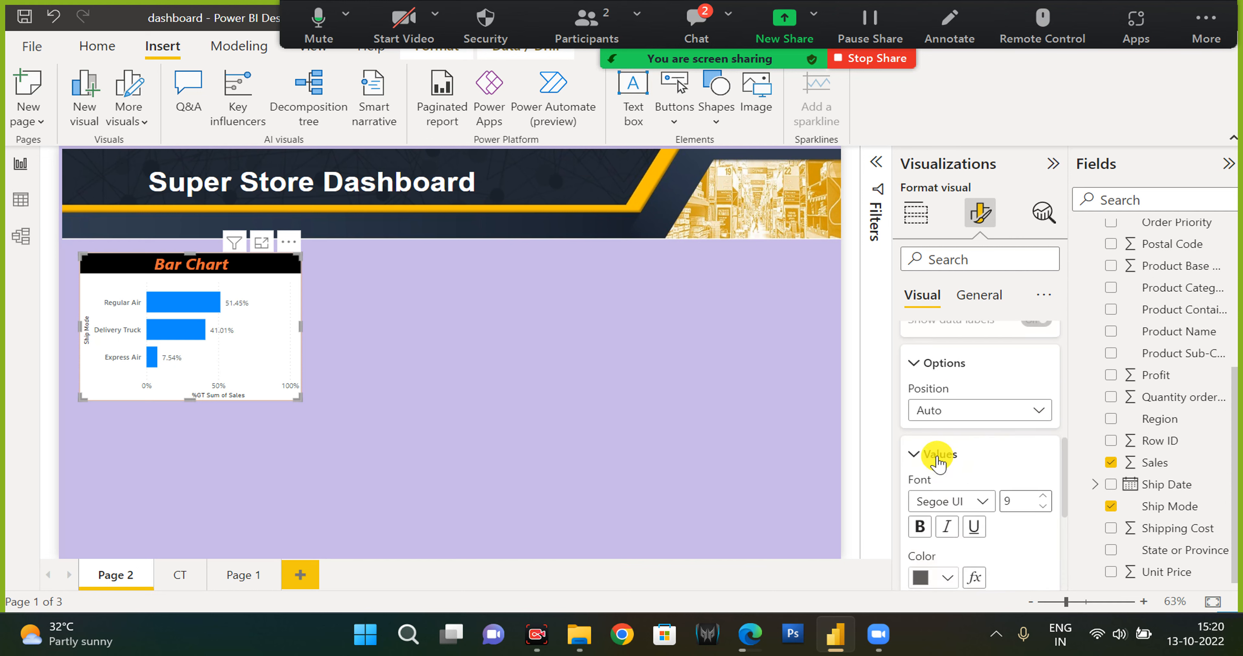
{"action": "scroll", "coordinate": [943, 470], "scroll_direction": "down", "scroll_amount": 1}
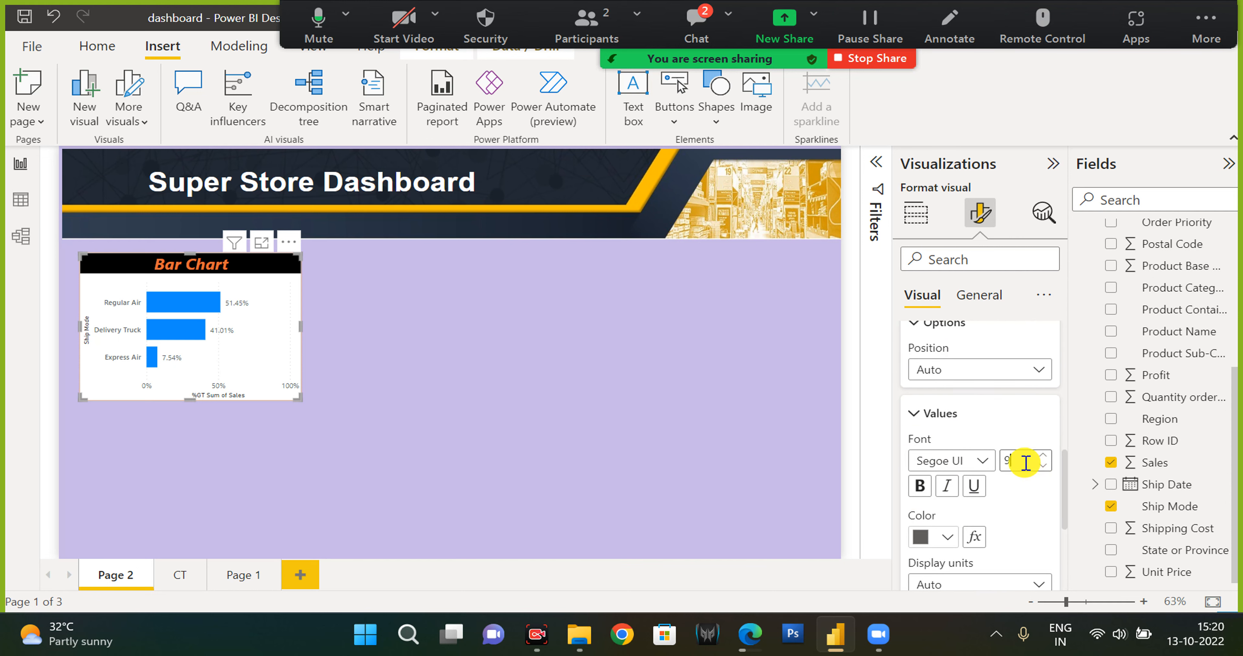
{"action": "left_click", "coordinate": [921, 487]}
{"action": "left_click", "coordinate": [920, 487]}
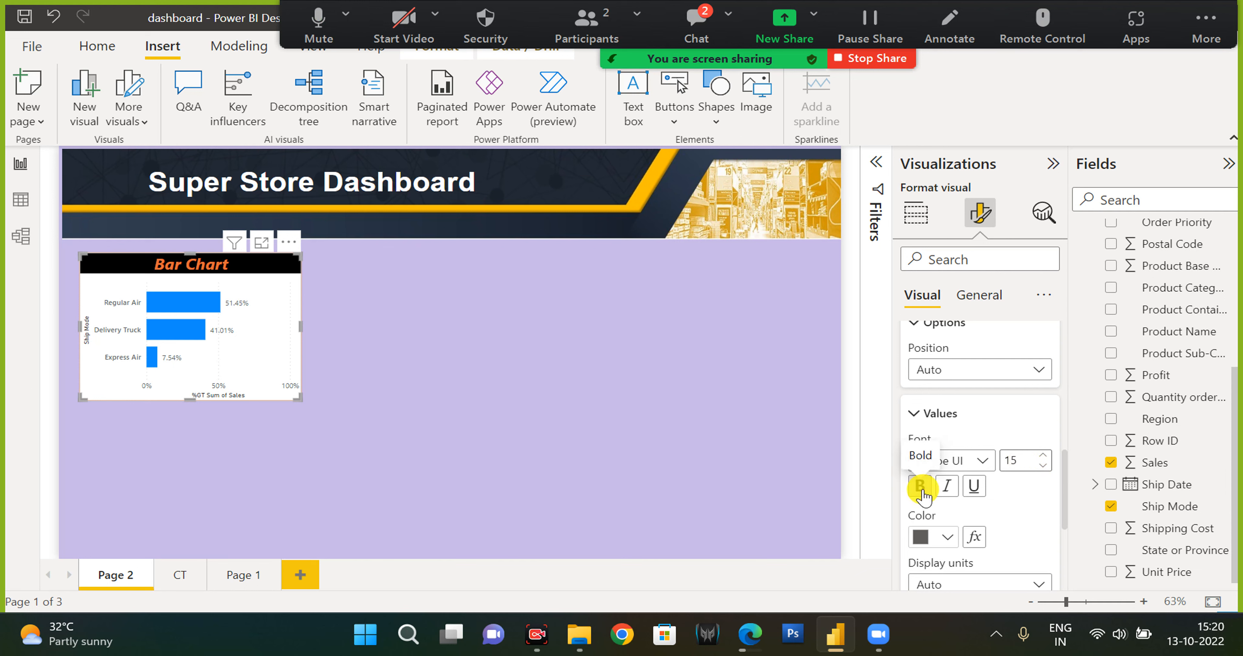
{"action": "left_click", "coordinate": [921, 487]}
{"action": "left_click", "coordinate": [948, 486]}
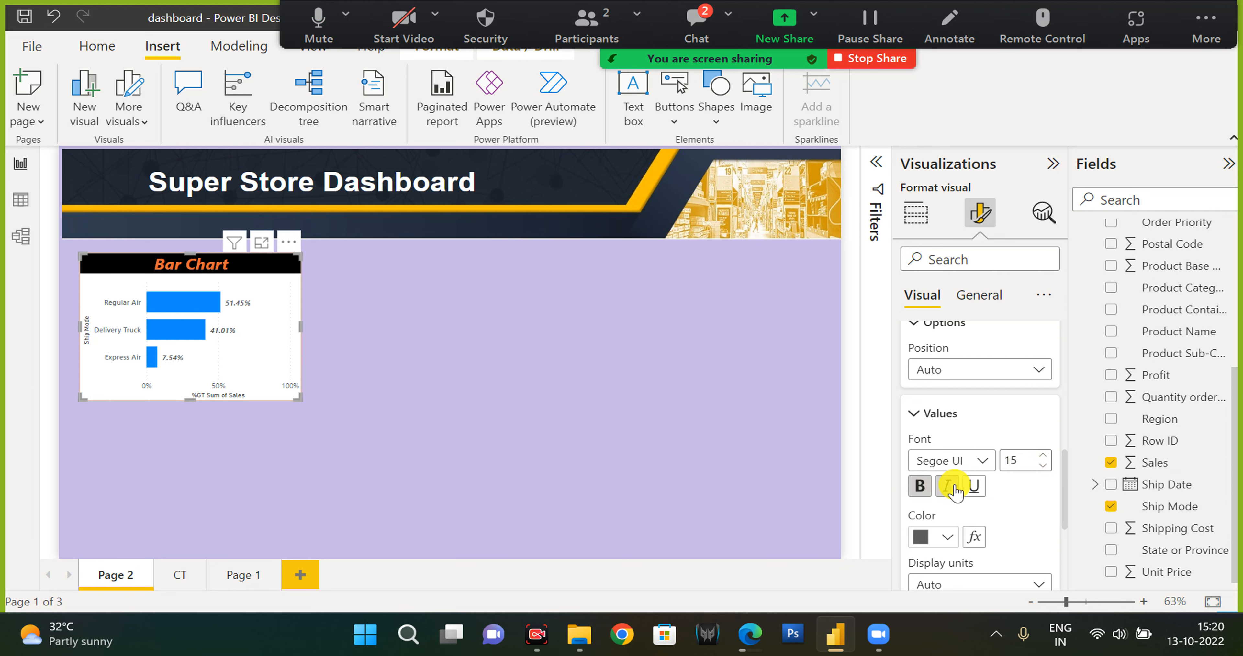
{"action": "left_click", "coordinate": [984, 496]}
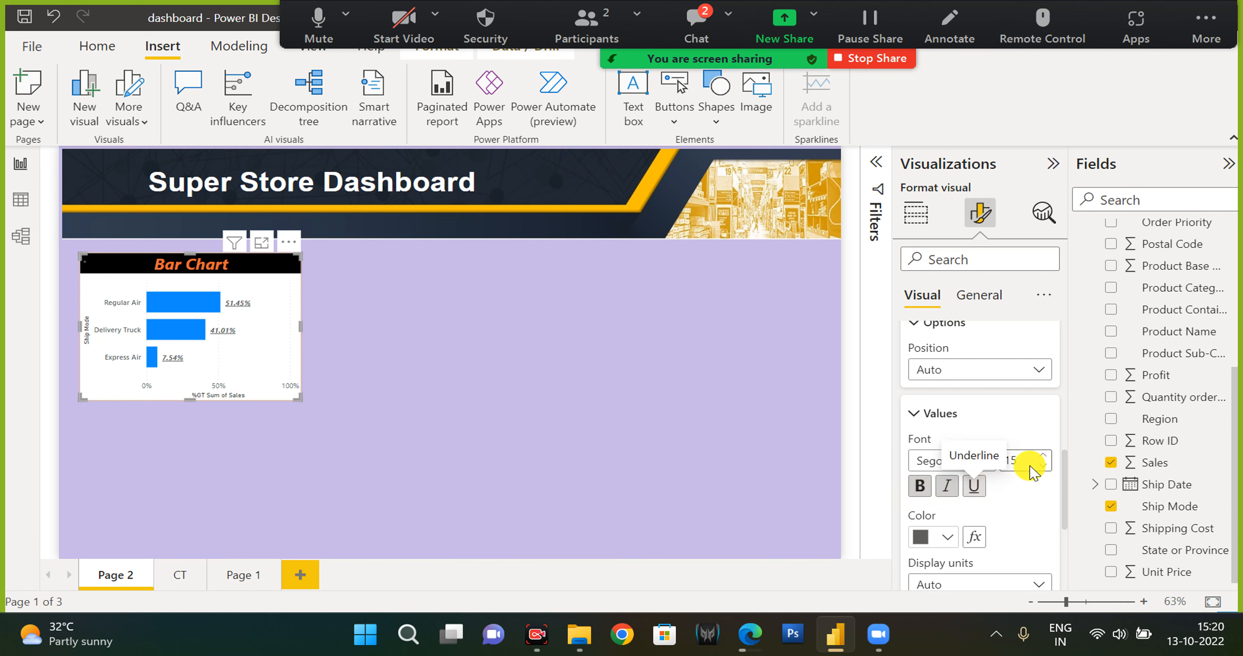
Open the Bar Chart in focus mode and turn on the data labels' background.
{"action": "left_click", "coordinate": [922, 413]}
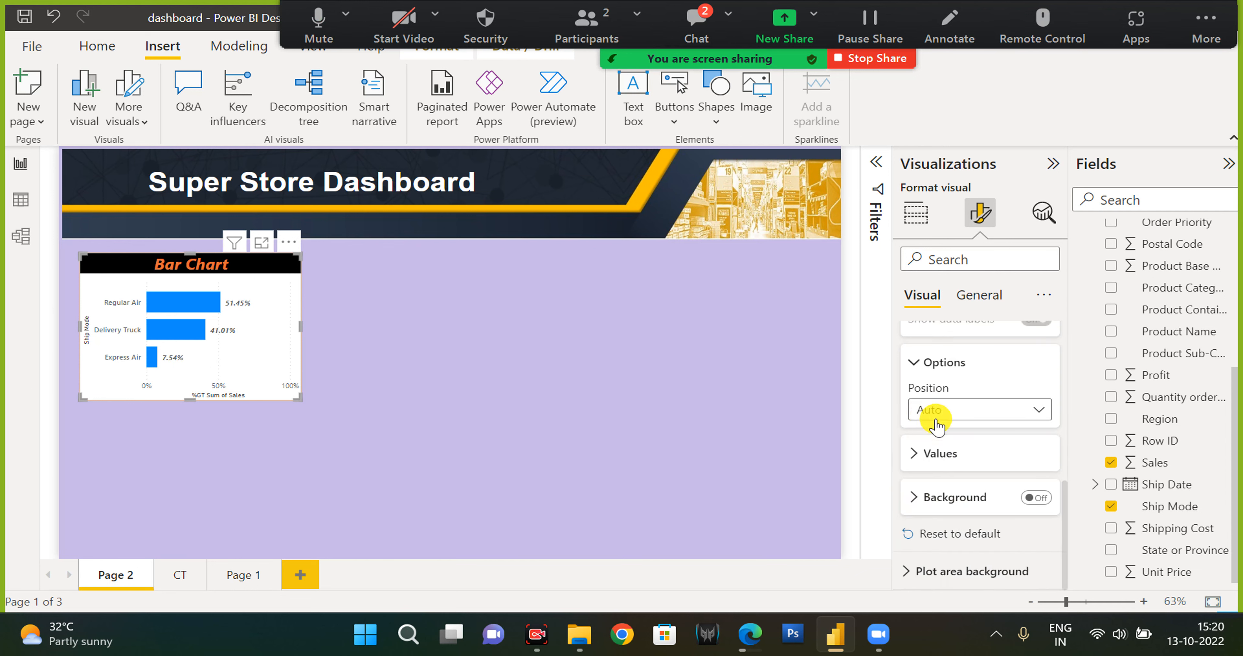
{"action": "left_click", "coordinate": [959, 501]}
{"action": "left_click", "coordinate": [960, 499]}
{"action": "scroll", "coordinate": [957, 499], "scroll_direction": "up", "scroll_amount": 3}
{"action": "scroll", "coordinate": [958, 499], "scroll_direction": "down", "scroll_amount": 3}
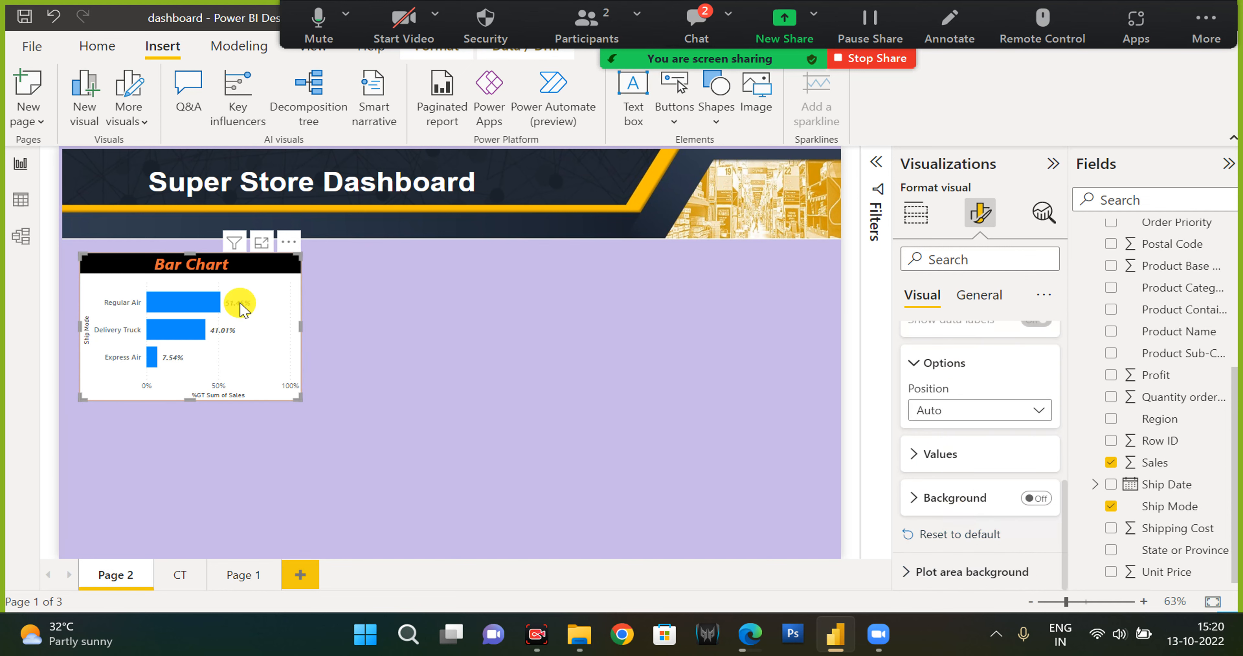
{"action": "left_click", "coordinate": [259, 246]}
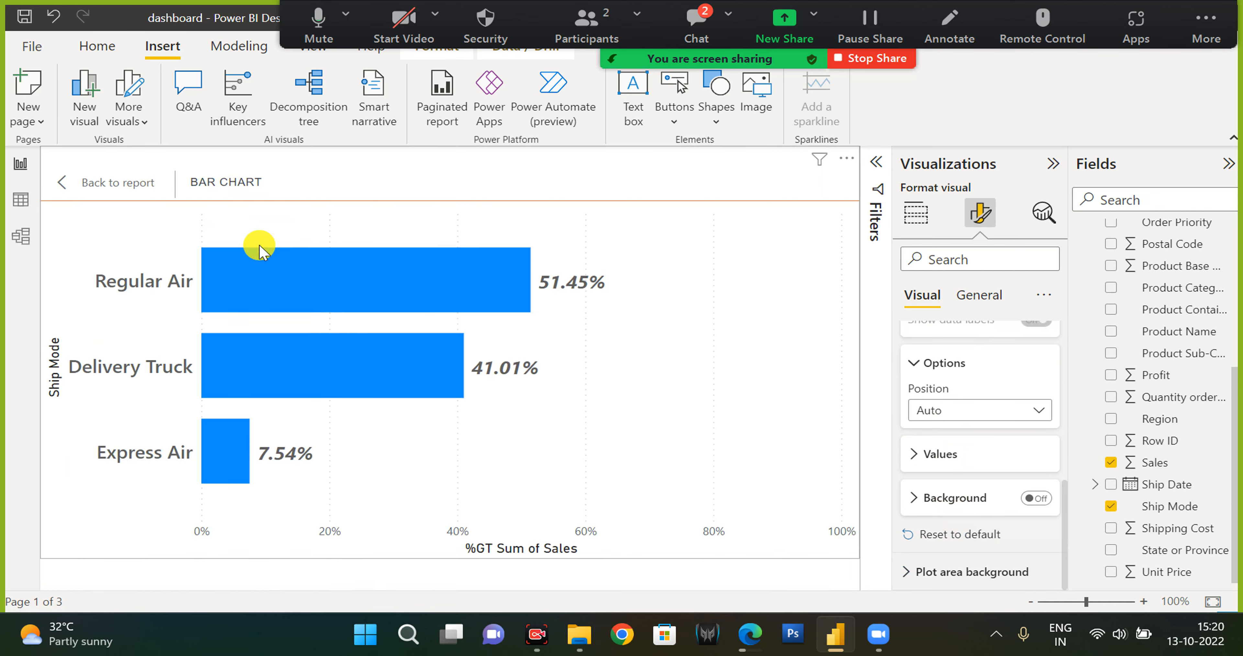
{"action": "left_click", "coordinate": [1041, 498]}
{"action": "left_click", "coordinate": [966, 499]}
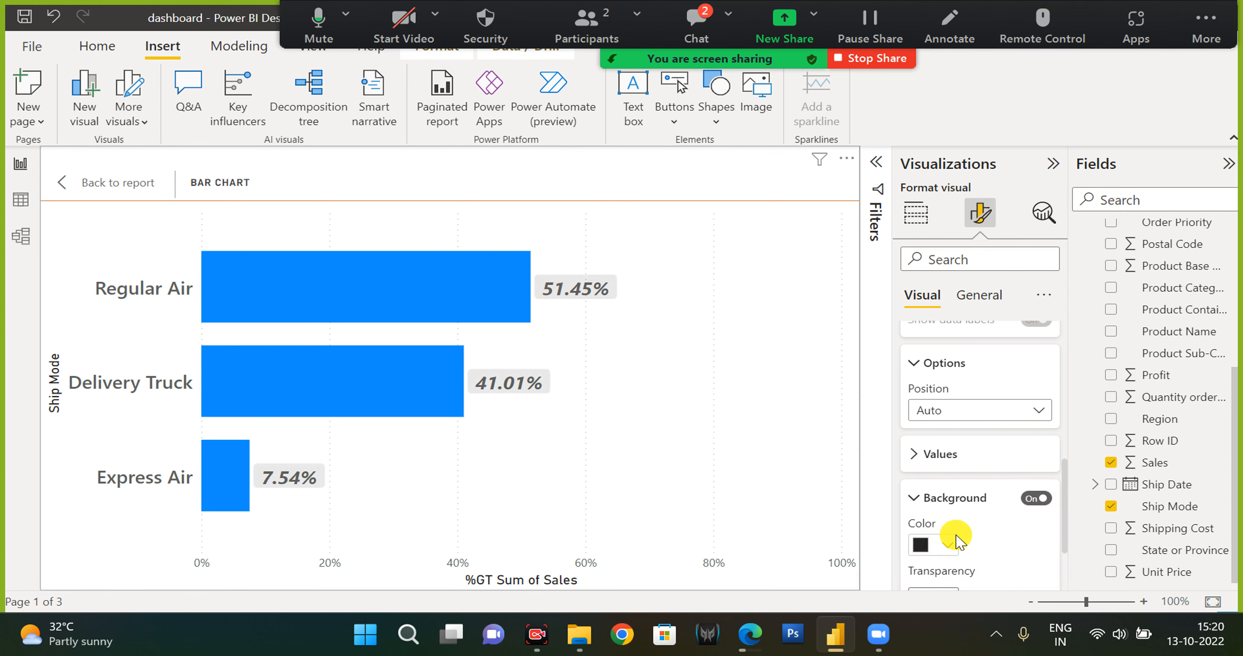
Set the data label background colour to orange with 27% transparency.
{"action": "scroll", "coordinate": [952, 520], "scroll_direction": "down", "scroll_amount": 3}
{"action": "left_click", "coordinate": [949, 439]}
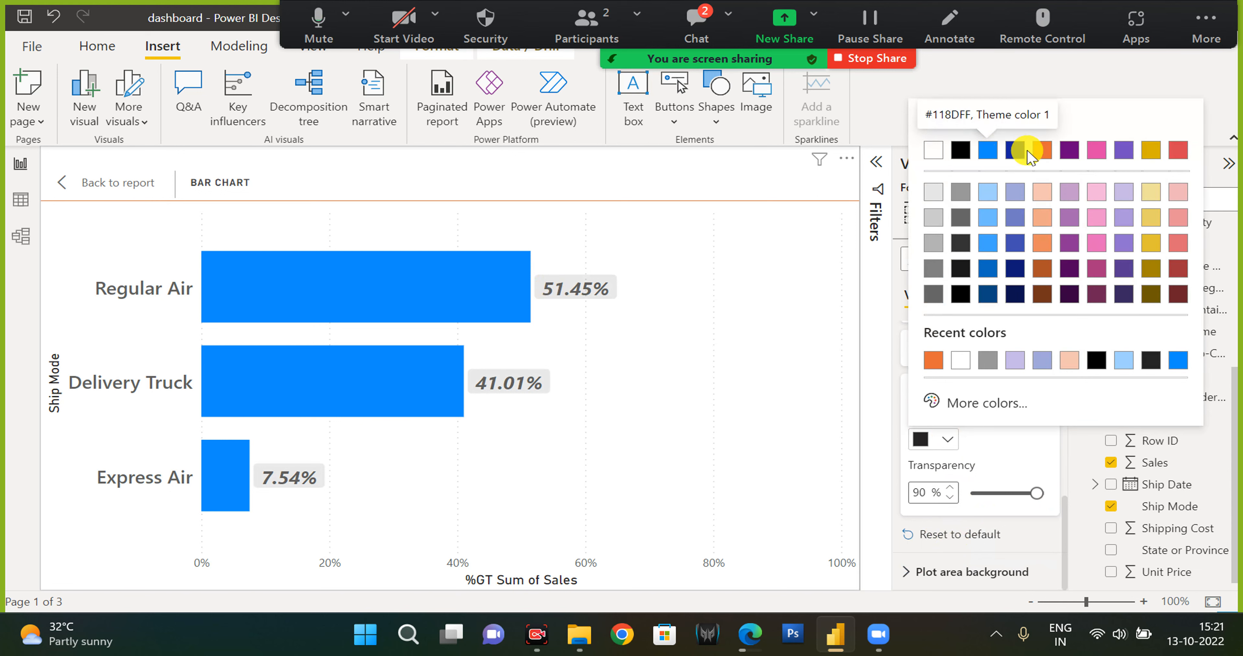
{"action": "left_click", "coordinate": [1041, 151]}
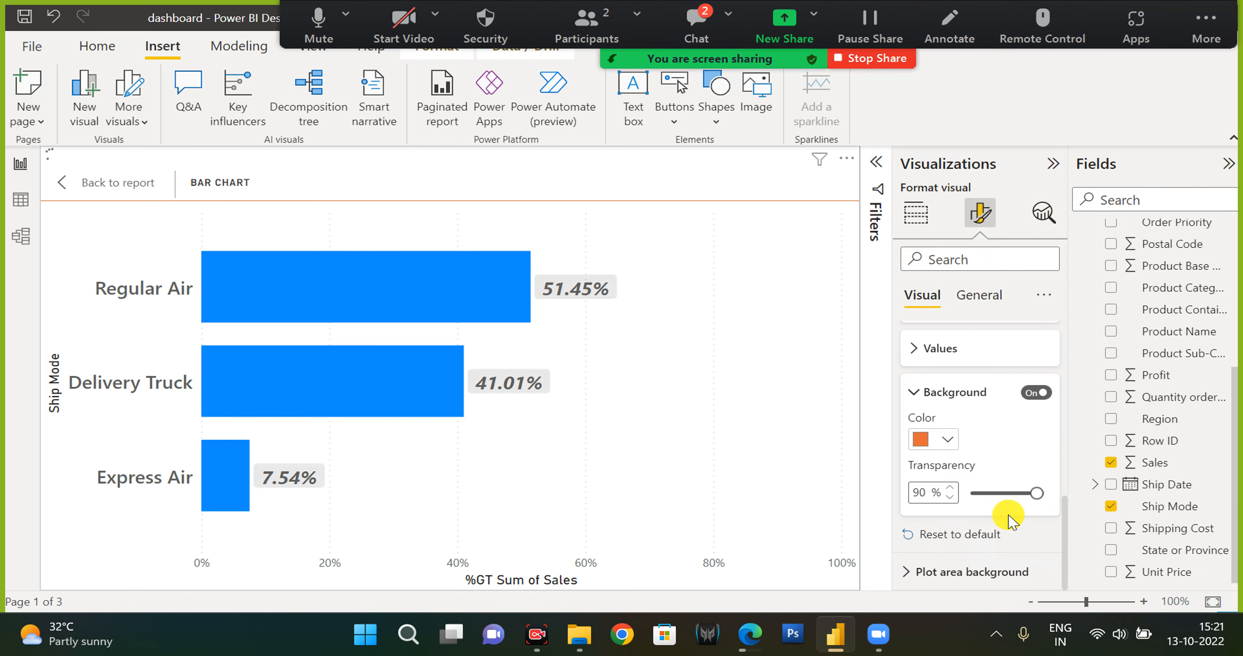
{"action": "left_click_drag", "start_coordinate": [1037, 494], "coordinate": [990, 498]}
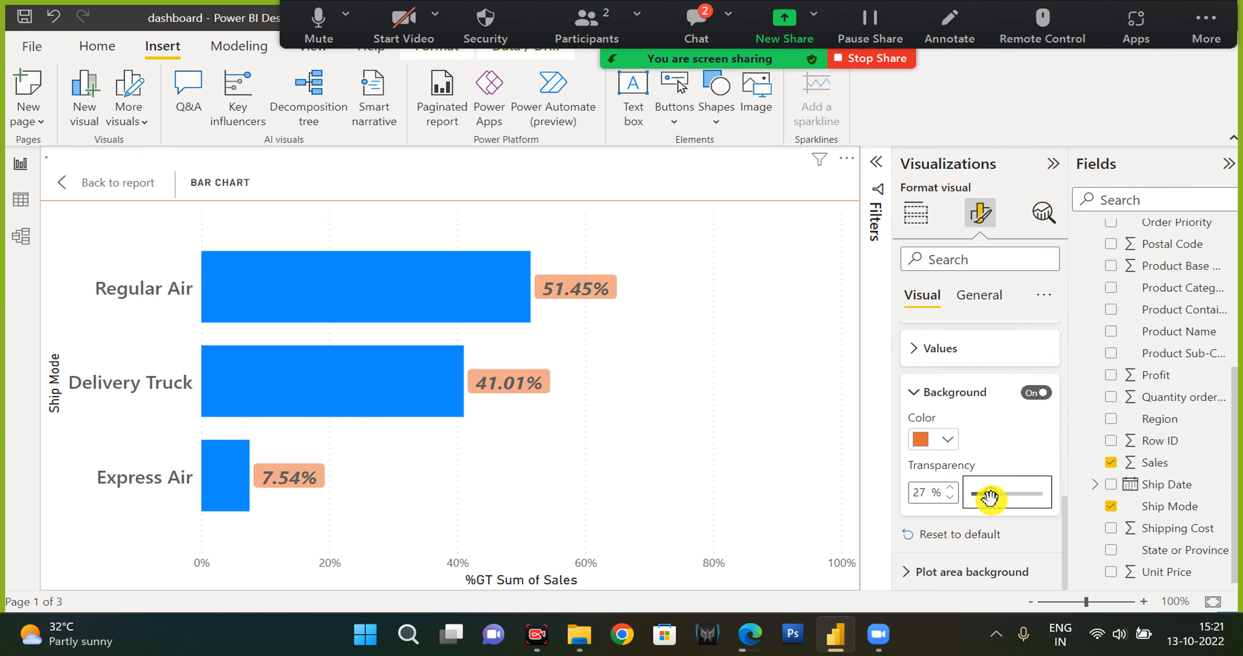
{"action": "scroll", "coordinate": [987, 579], "scroll_direction": "up", "scroll_amount": 10}
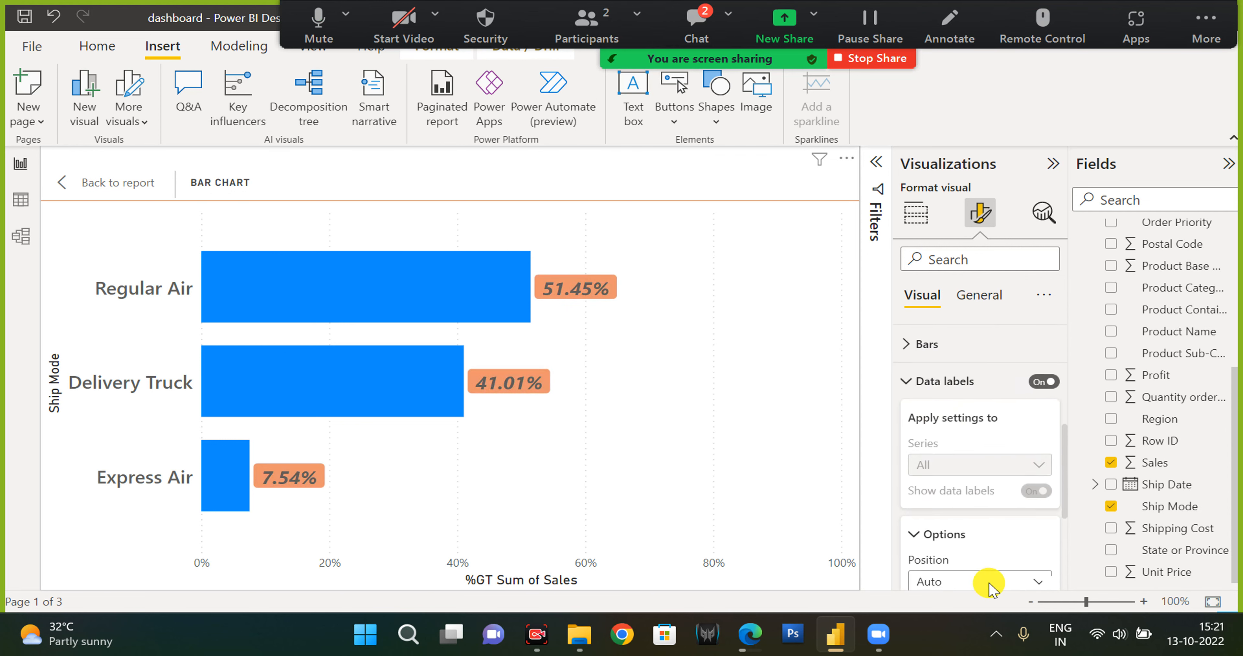
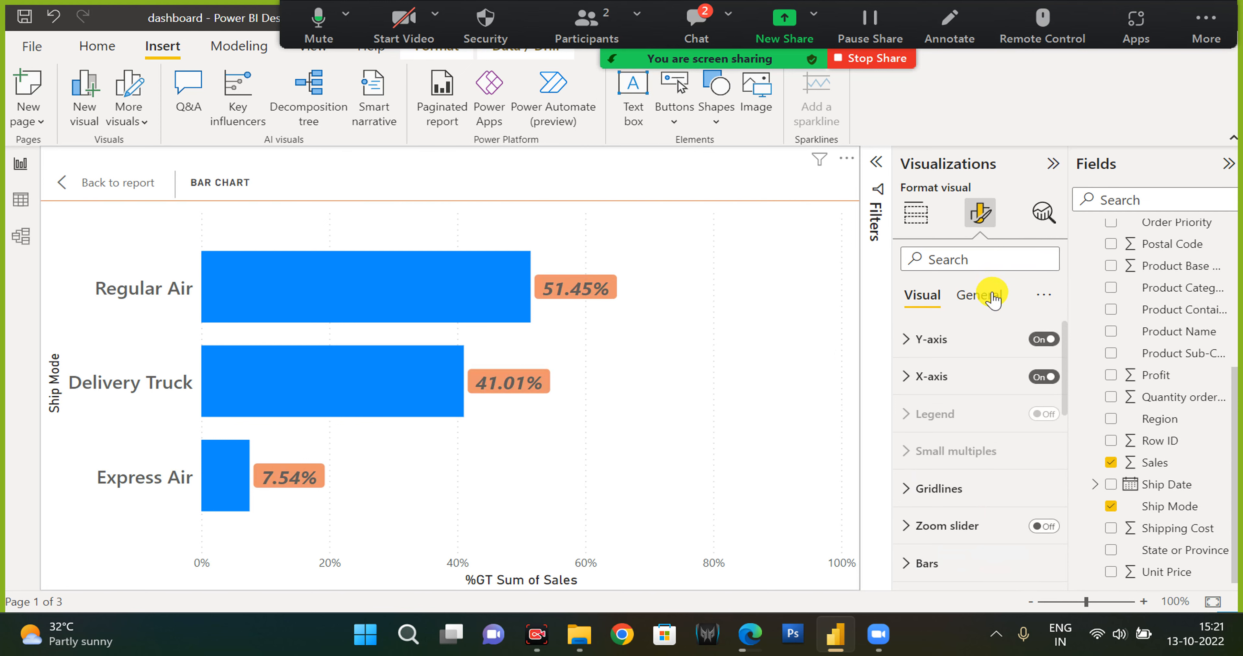
Open the bar chart in focus mode and review its data label position, values and background settings.
{"action": "mouse_move", "coordinate": [749, 633]}
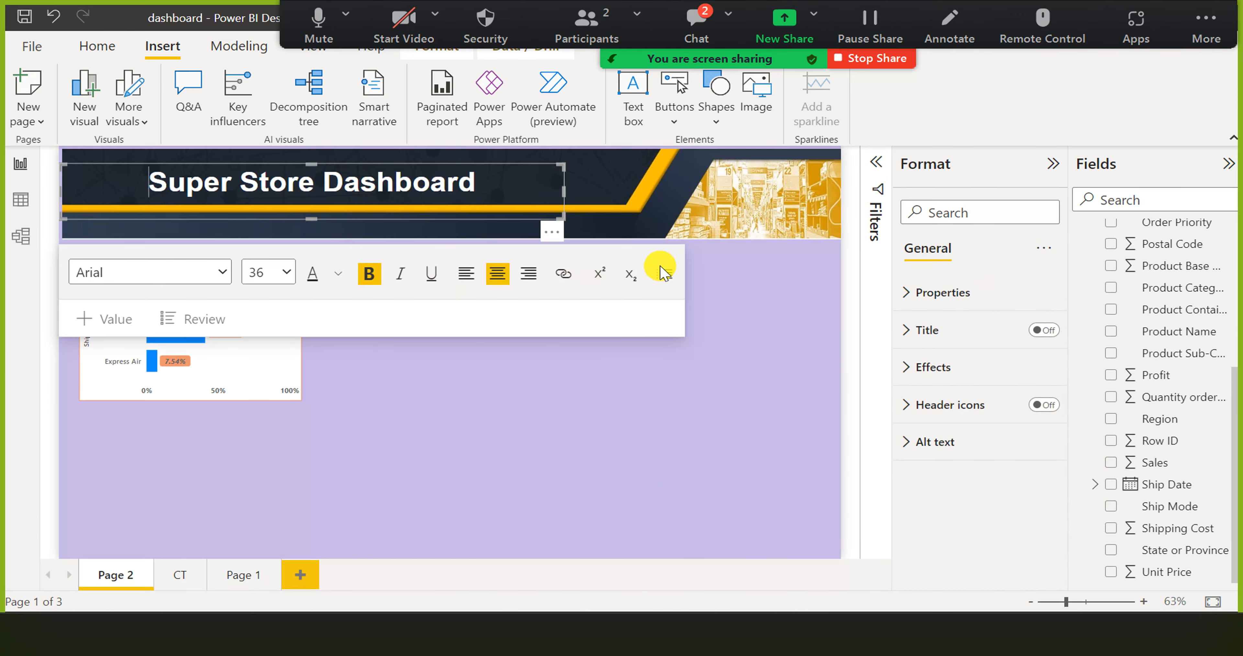
{"action": "left_click", "coordinate": [584, 266]}
{"action": "left_click", "coordinate": [261, 263]}
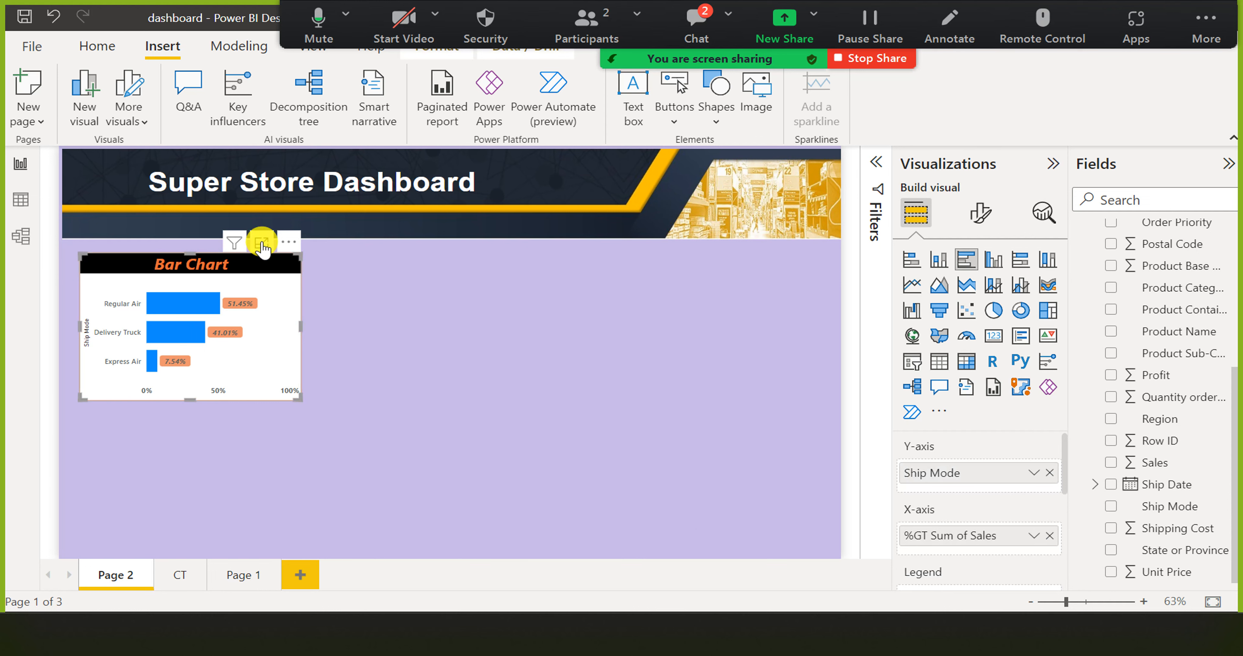
{"action": "left_click", "coordinate": [262, 245]}
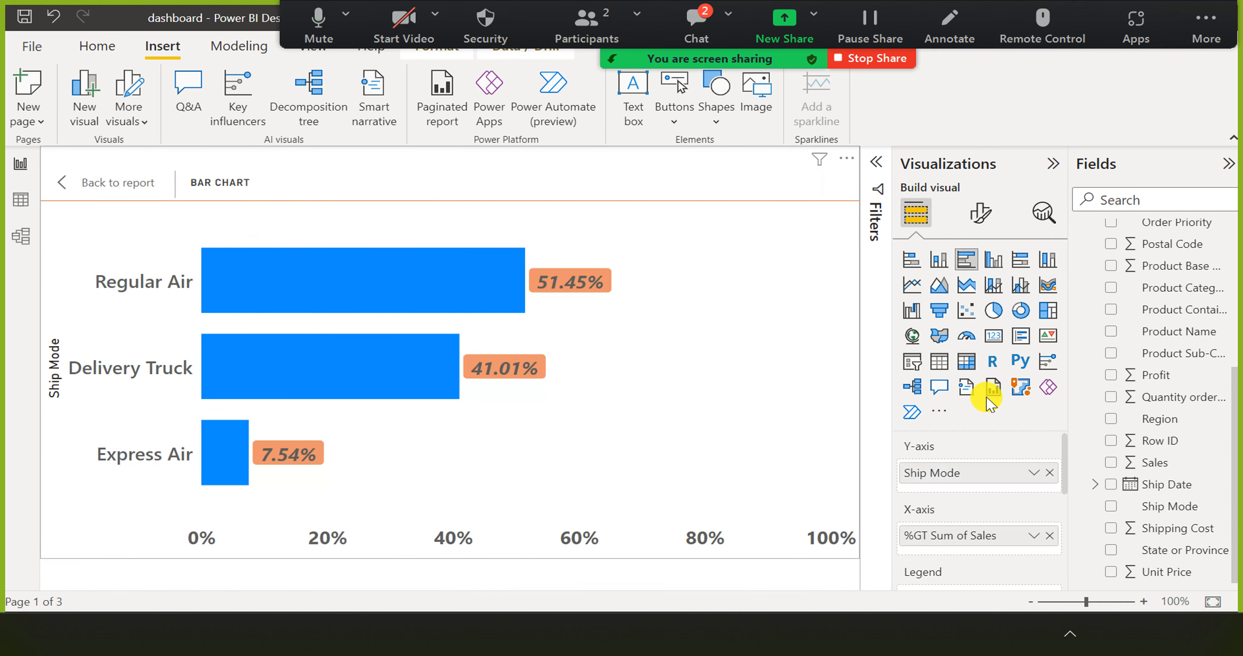
{"action": "left_click", "coordinate": [977, 212]}
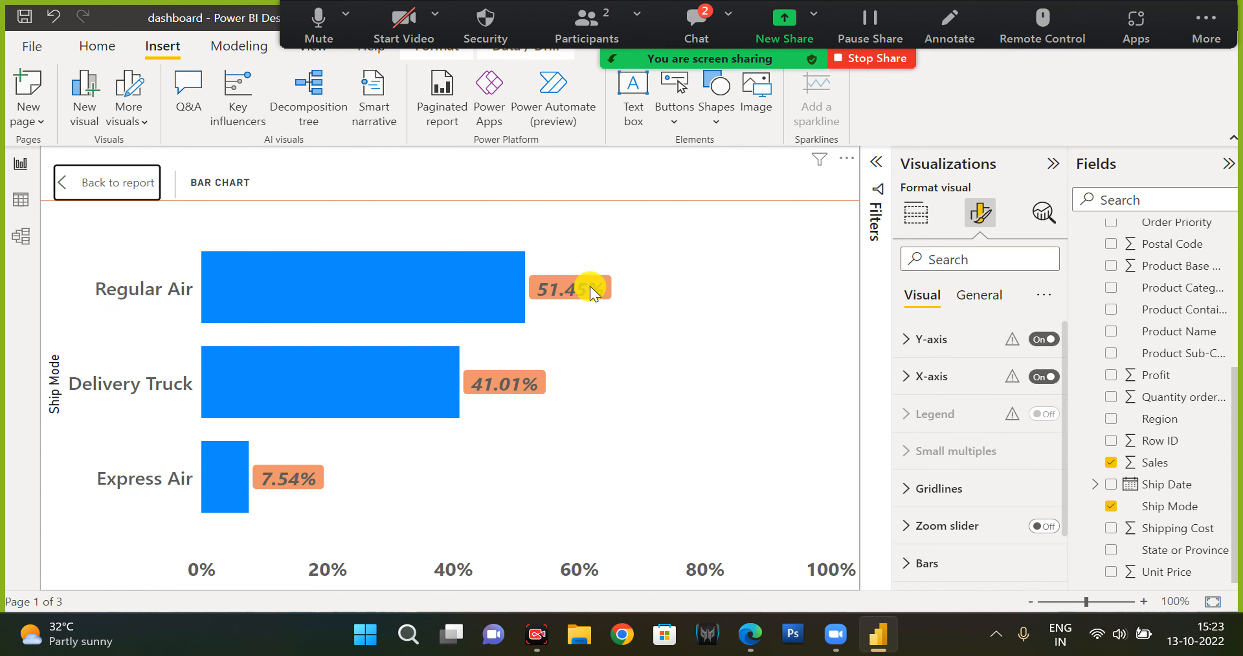
{"action": "scroll", "coordinate": [1020, 371], "scroll_direction": "down", "scroll_amount": 2}
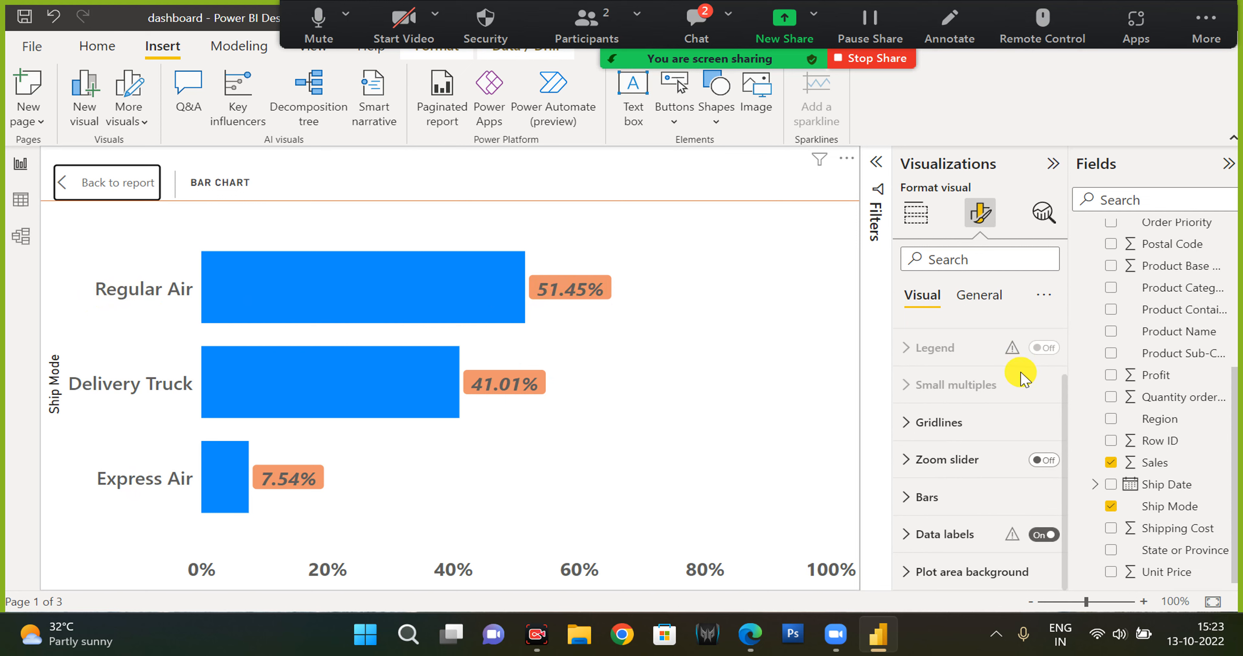
{"action": "left_click", "coordinate": [966, 533]}
{"action": "scroll", "coordinate": [965, 528], "scroll_direction": "down", "scroll_amount": 5}
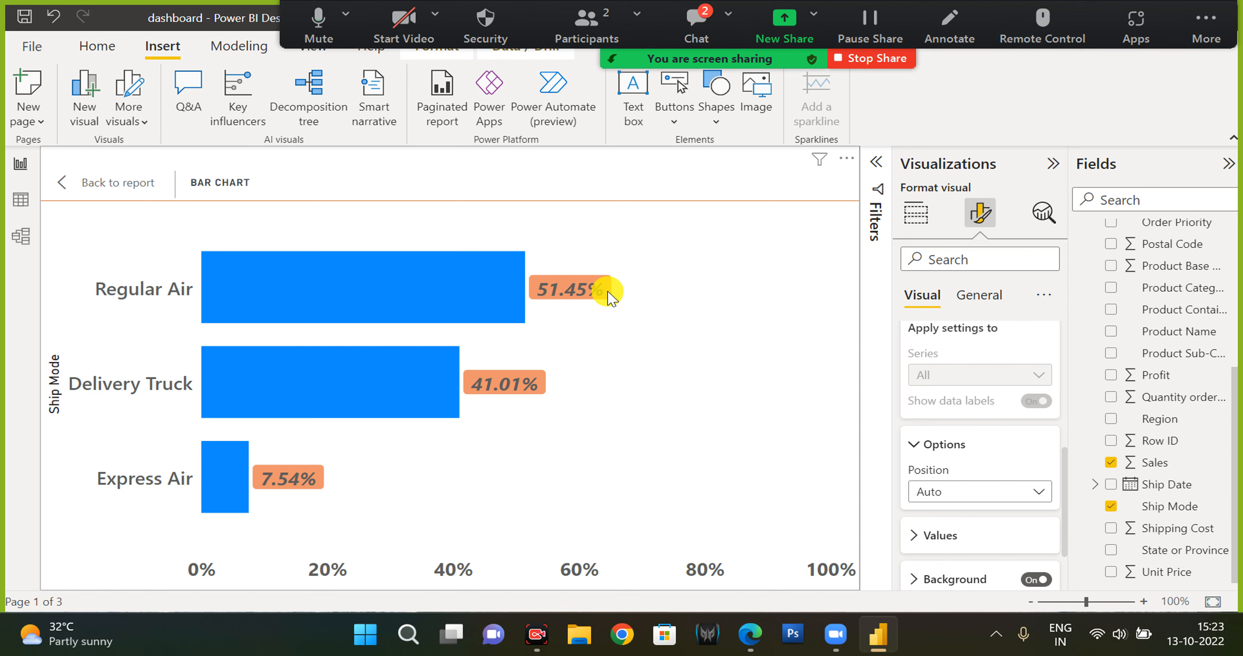
{"action": "left_click", "coordinate": [952, 536]}
{"action": "scroll", "coordinate": [956, 540], "scroll_direction": "down", "scroll_amount": 3}
{"action": "left_click", "coordinate": [924, 381]}
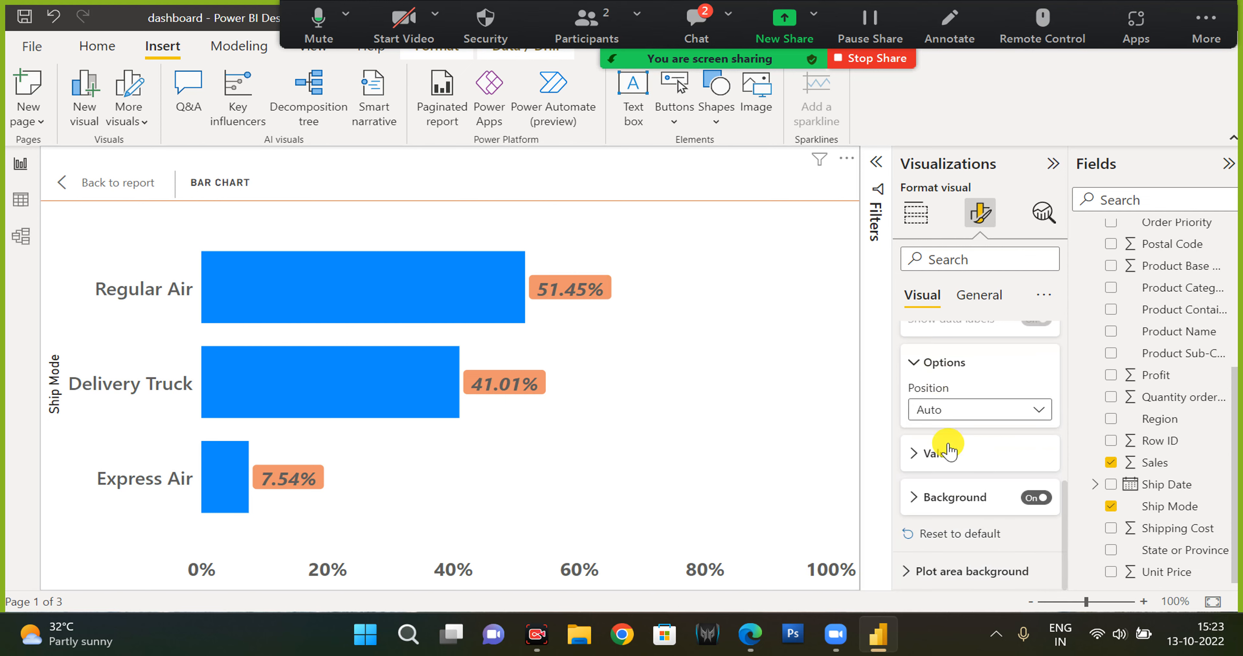
{"action": "left_click", "coordinate": [954, 504]}
{"action": "scroll", "coordinate": [954, 501], "scroll_direction": "down", "scroll_amount": 2}
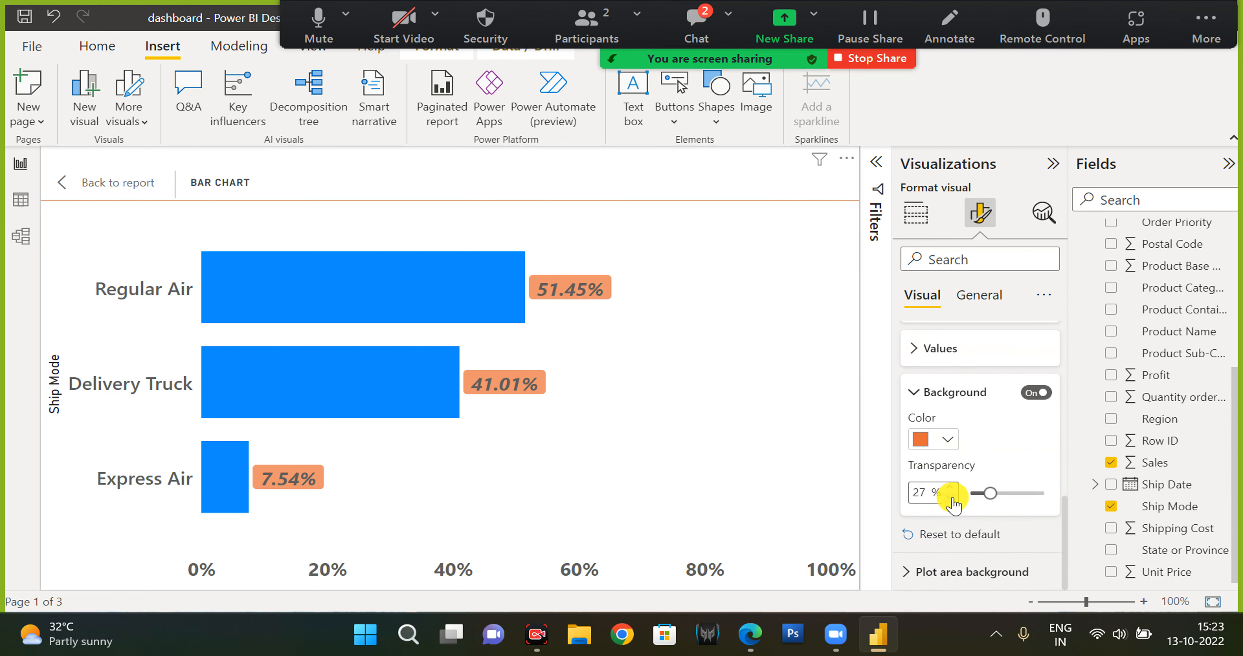
Set the bars' default colour to a light lavender theme shade.
{"action": "scroll", "coordinate": [952, 489], "scroll_direction": "up", "scroll_amount": 5}
{"action": "scroll", "coordinate": [953, 488], "scroll_direction": "up", "scroll_amount": 3}
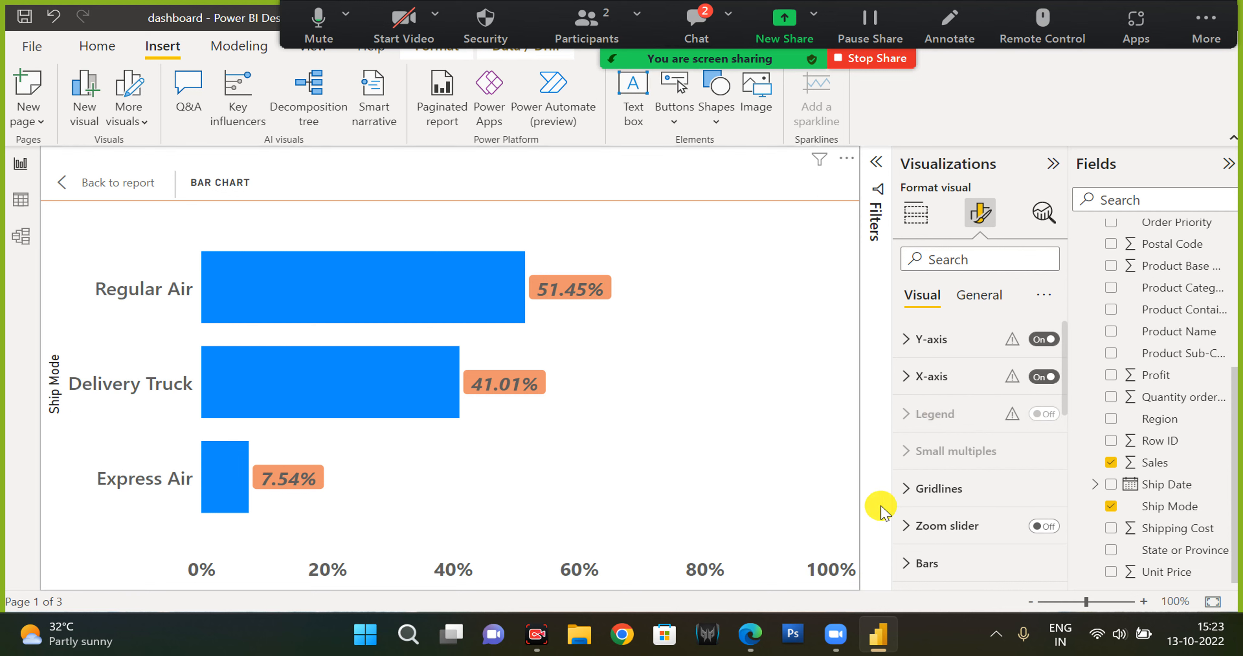
{"action": "left_click", "coordinate": [927, 563]}
{"action": "scroll", "coordinate": [948, 522], "scroll_direction": "down", "scroll_amount": 3}
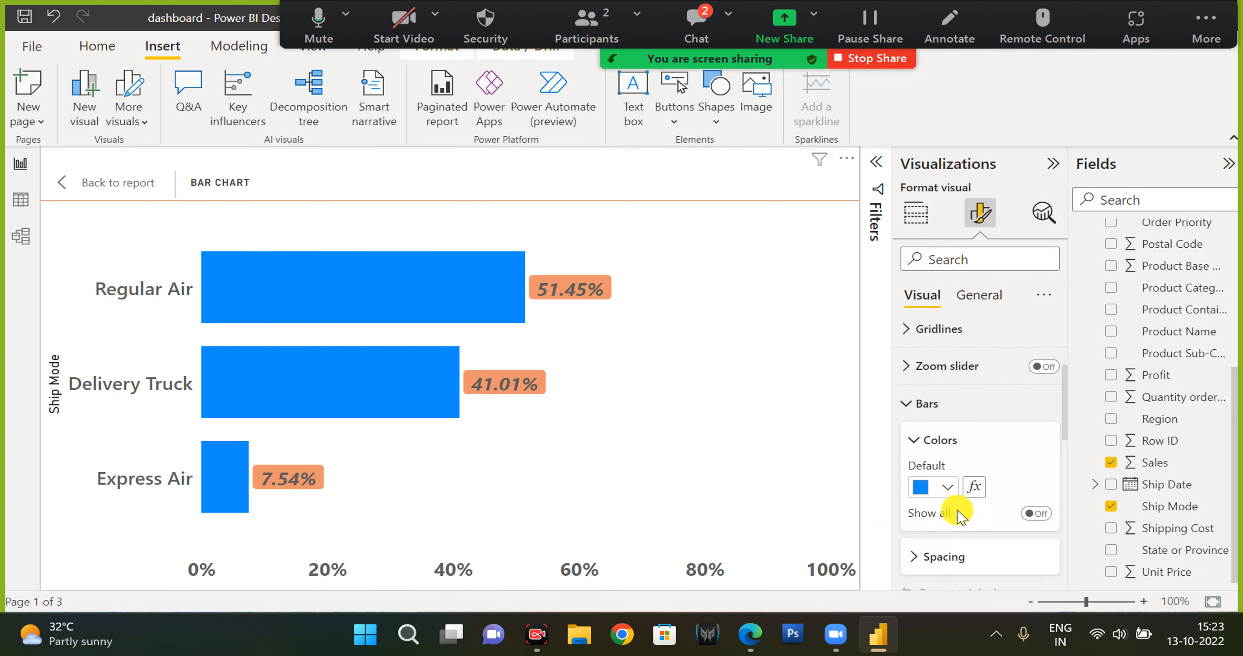
{"action": "left_click", "coordinate": [947, 445]}
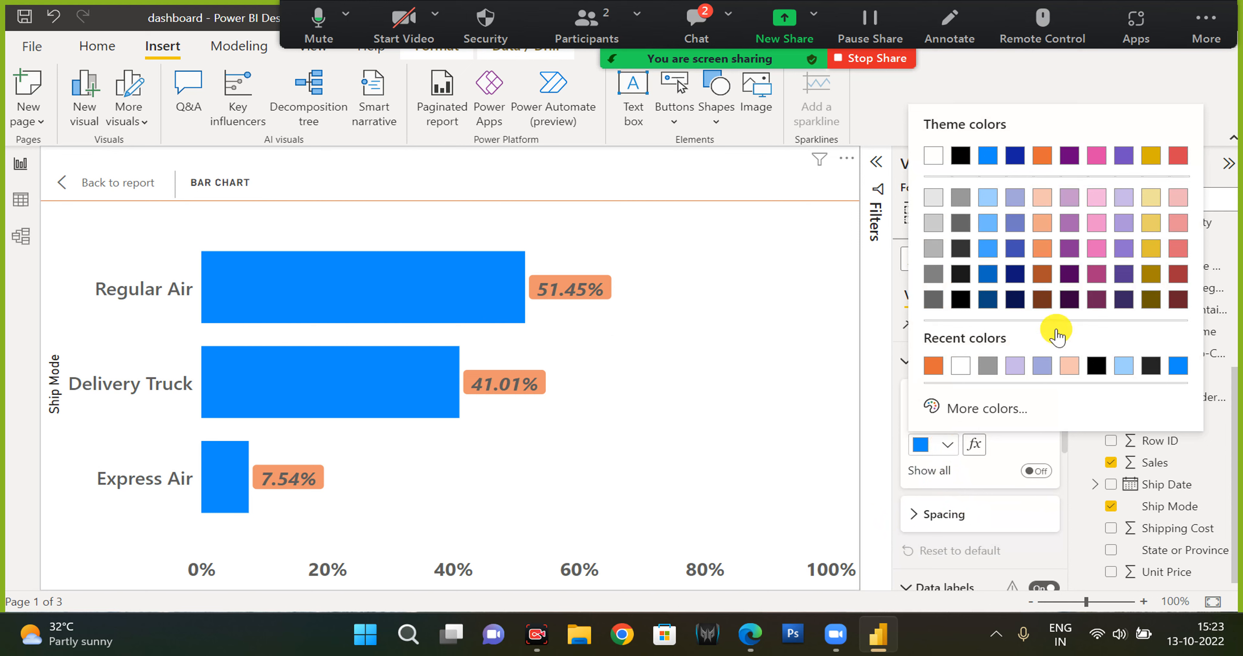
{"action": "left_click", "coordinate": [1016, 198]}
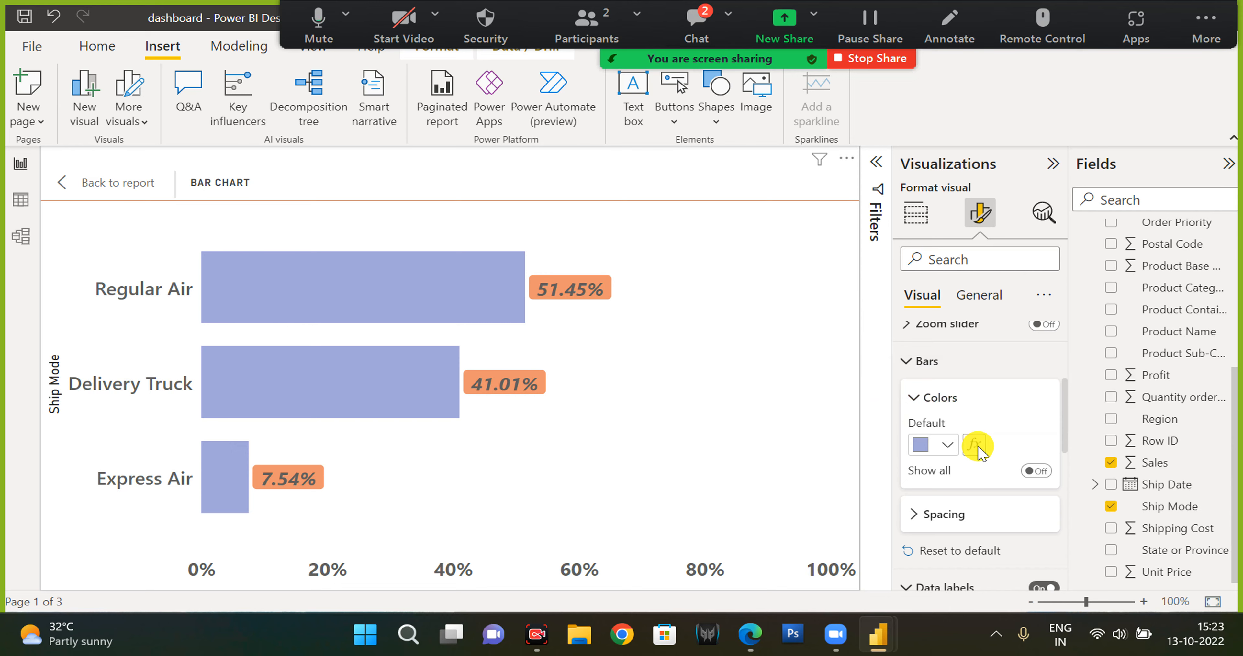
{"action": "left_click", "coordinate": [977, 446]}
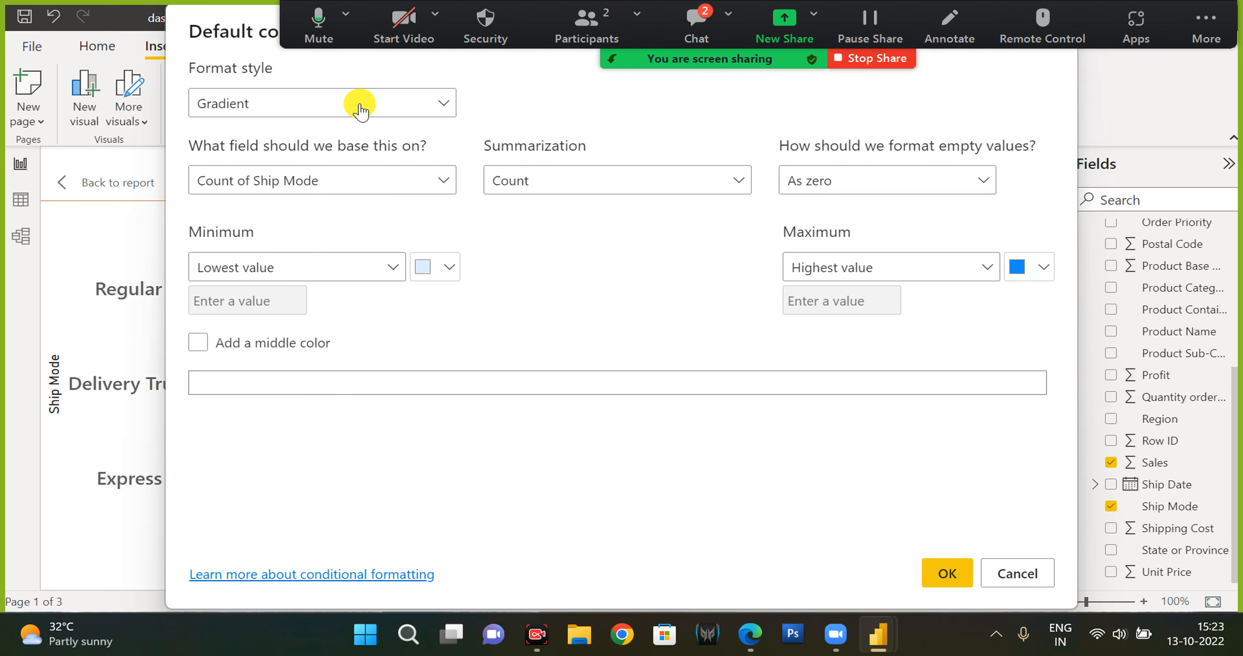
{"action": "left_click", "coordinate": [359, 104]}
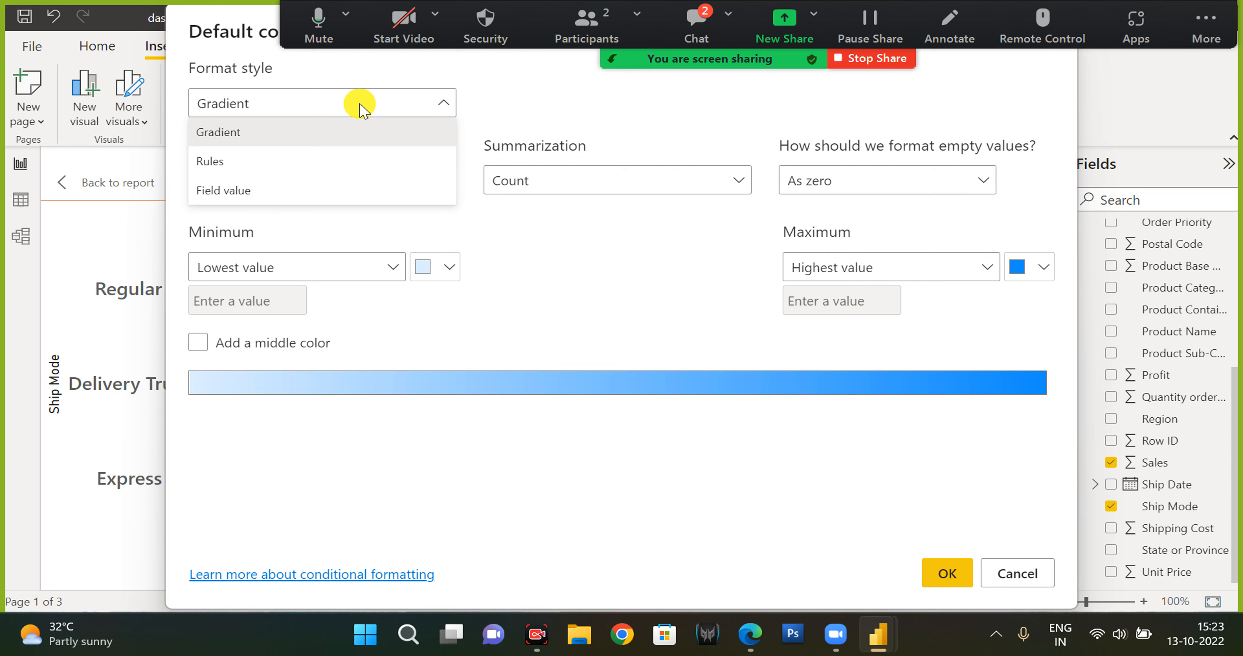
{"action": "left_click", "coordinate": [281, 145]}
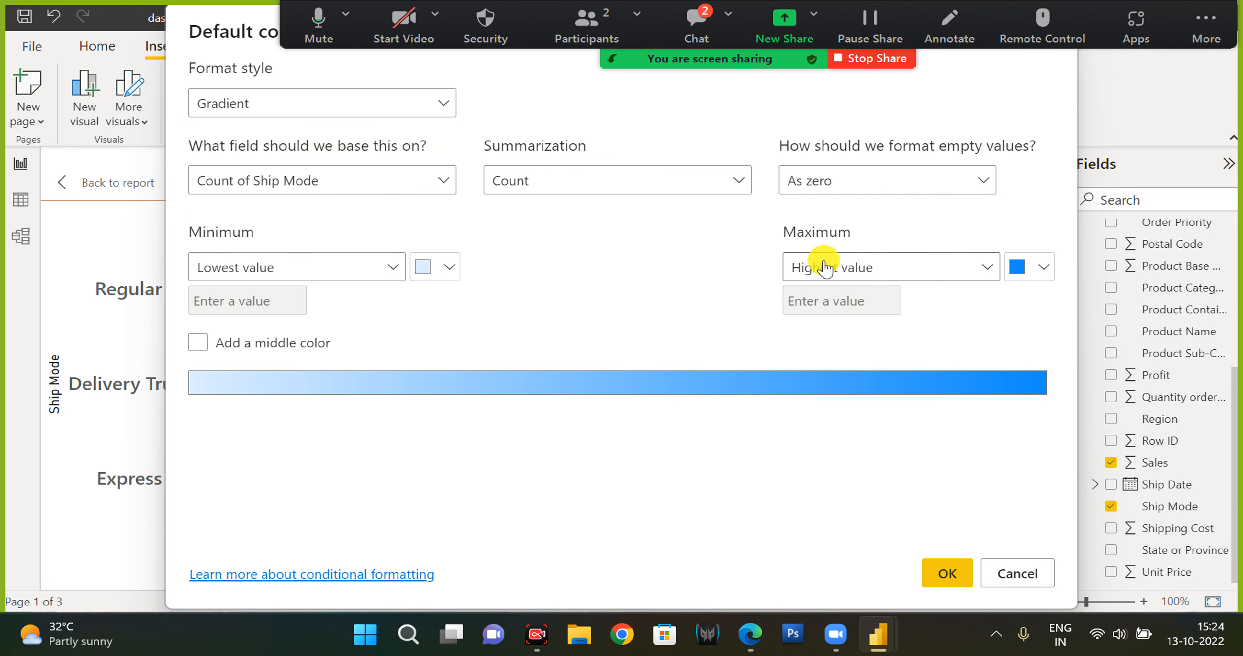
{"action": "left_click", "coordinate": [402, 104]}
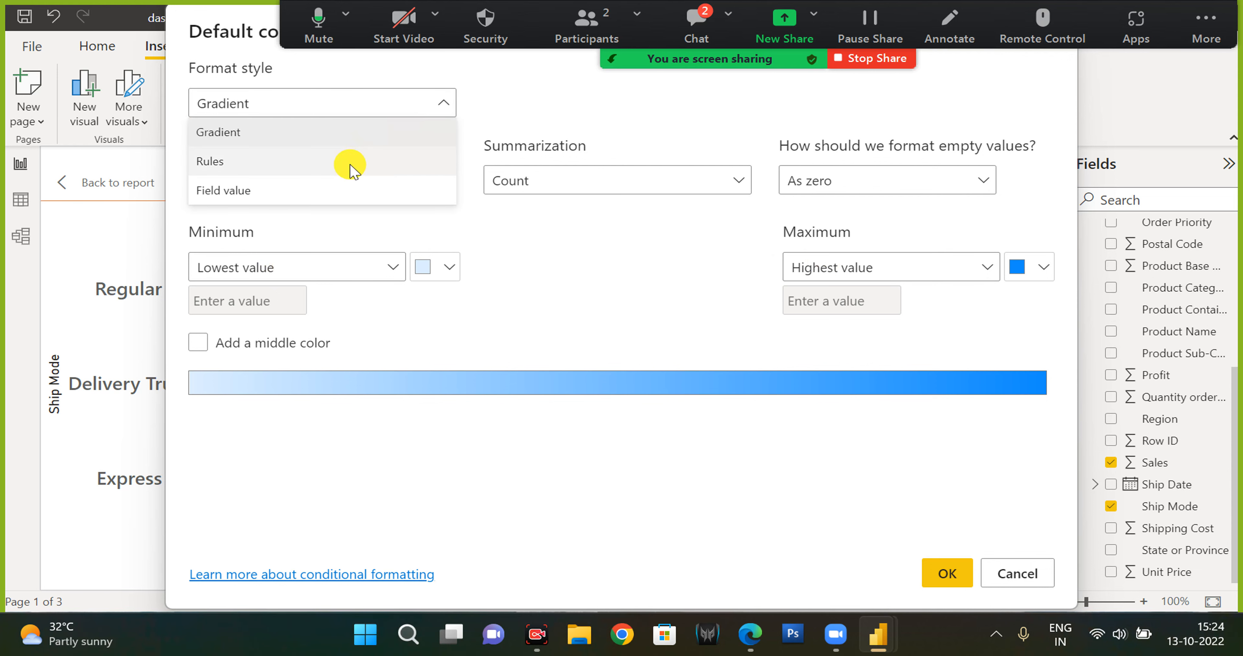
{"action": "left_click", "coordinate": [351, 162]}
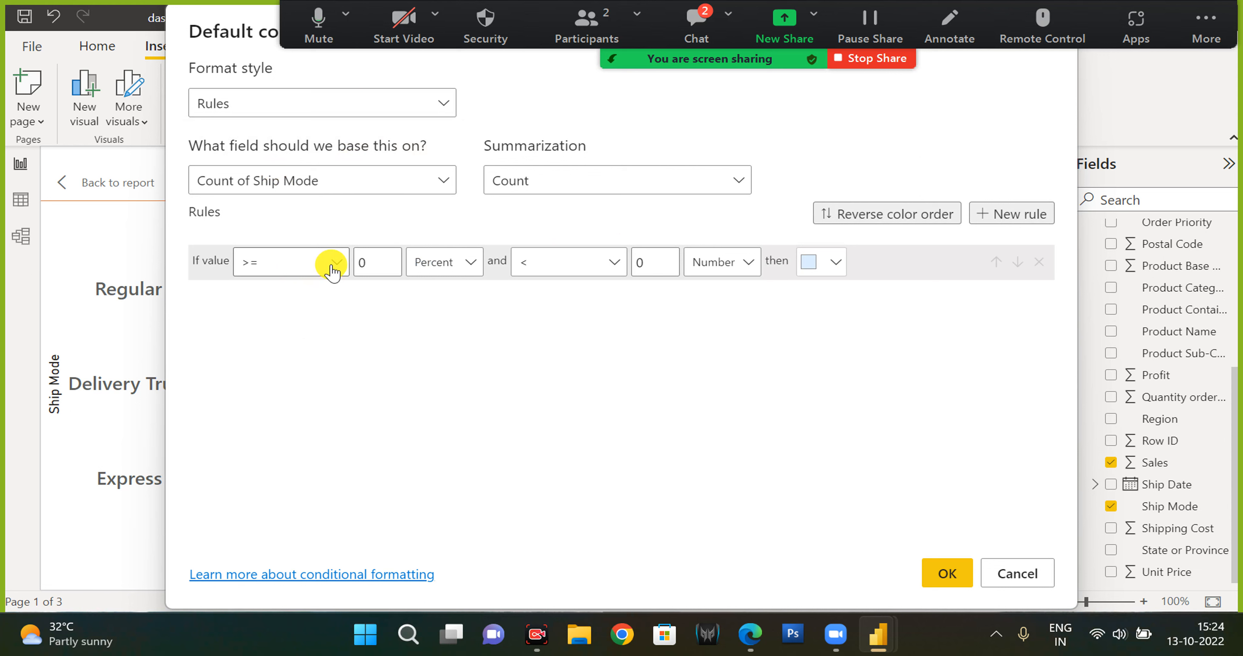
{"action": "left_click", "coordinate": [543, 182]}
{"action": "left_click", "coordinate": [524, 347]}
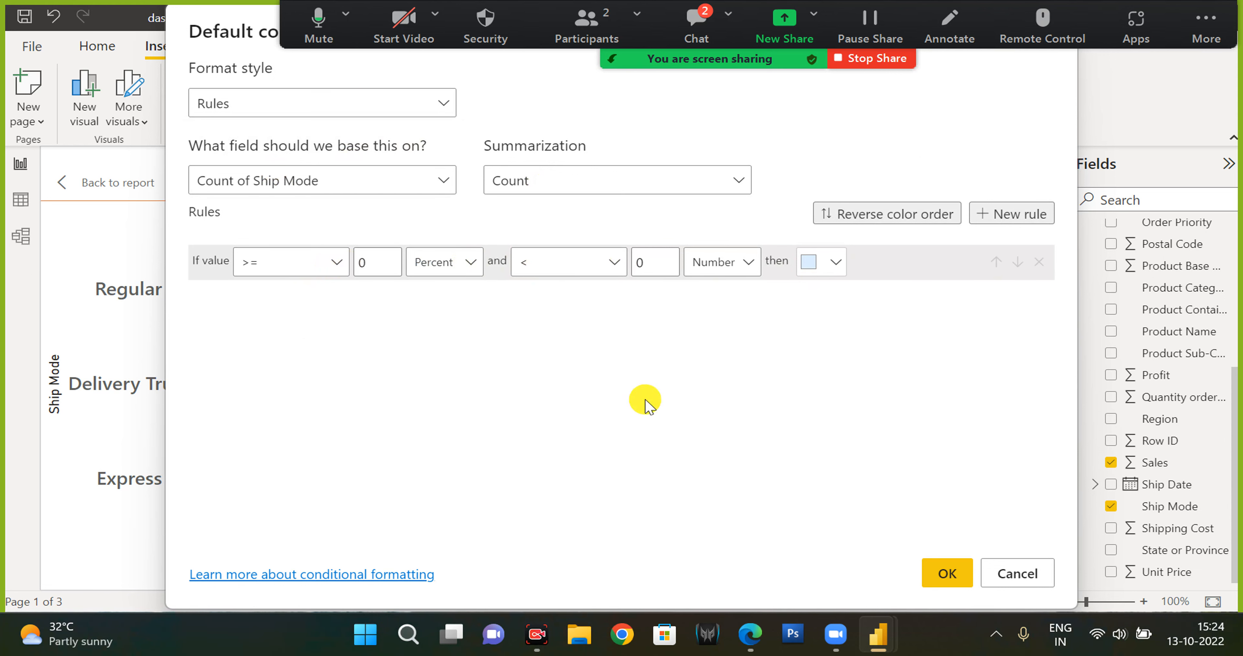
{"action": "left_click", "coordinate": [316, 102]}
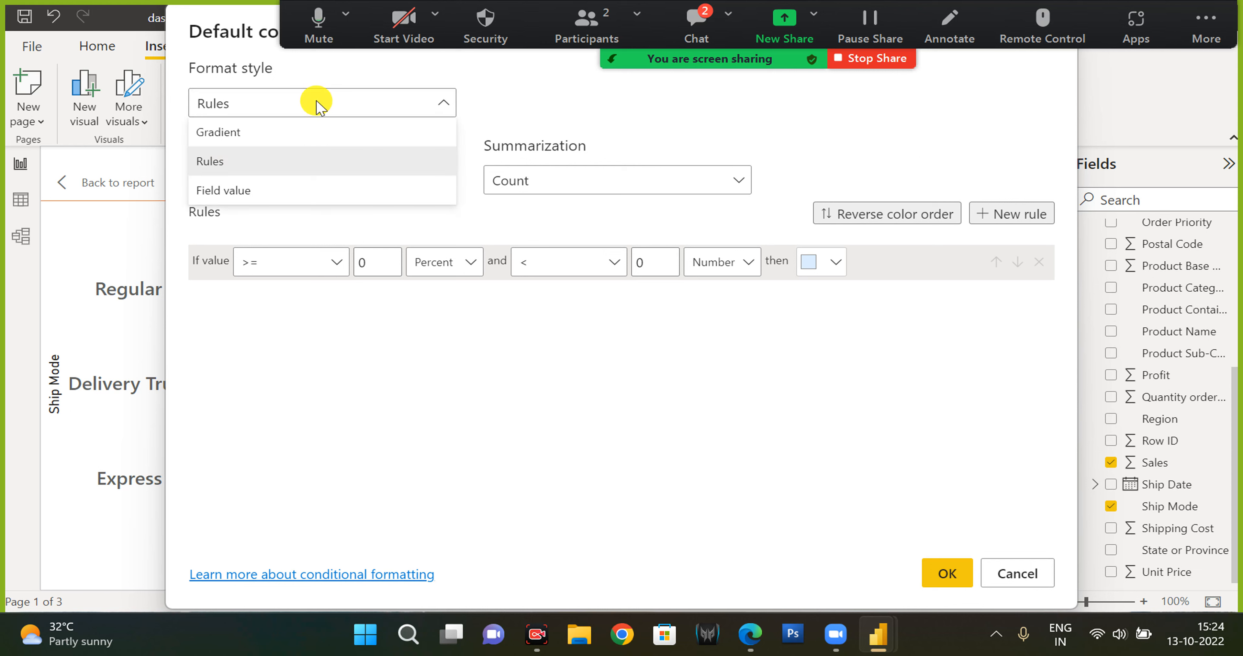
{"action": "left_click", "coordinate": [243, 193]}
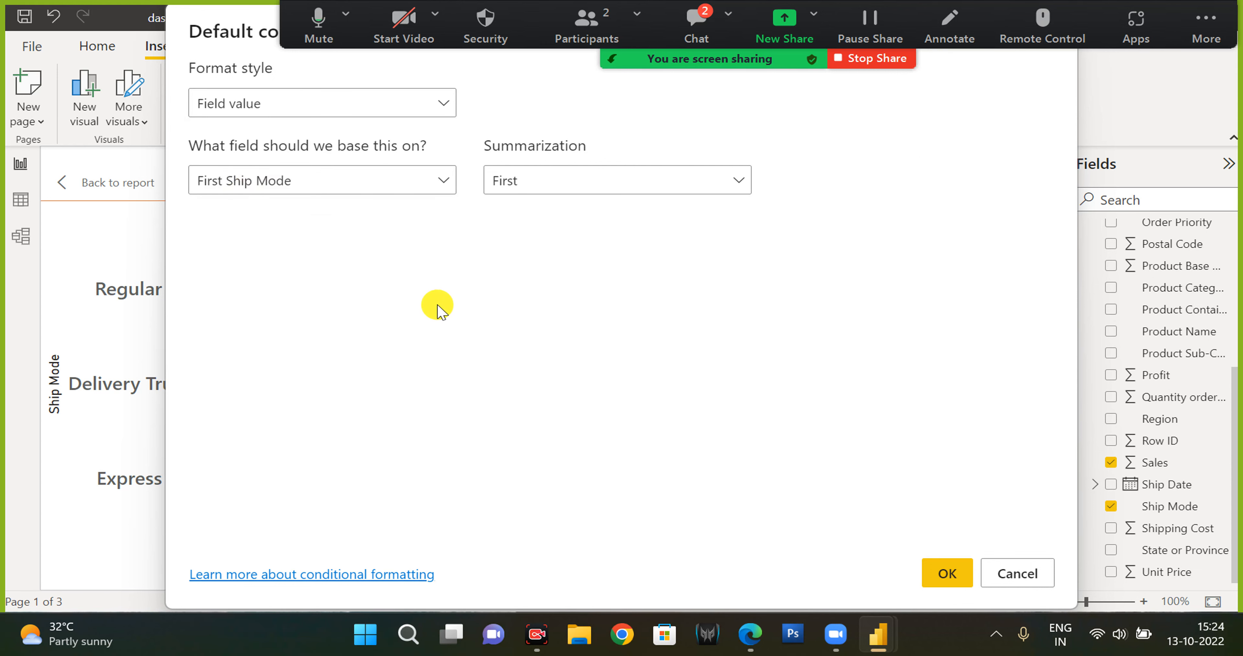
{"action": "left_click", "coordinate": [381, 110]}
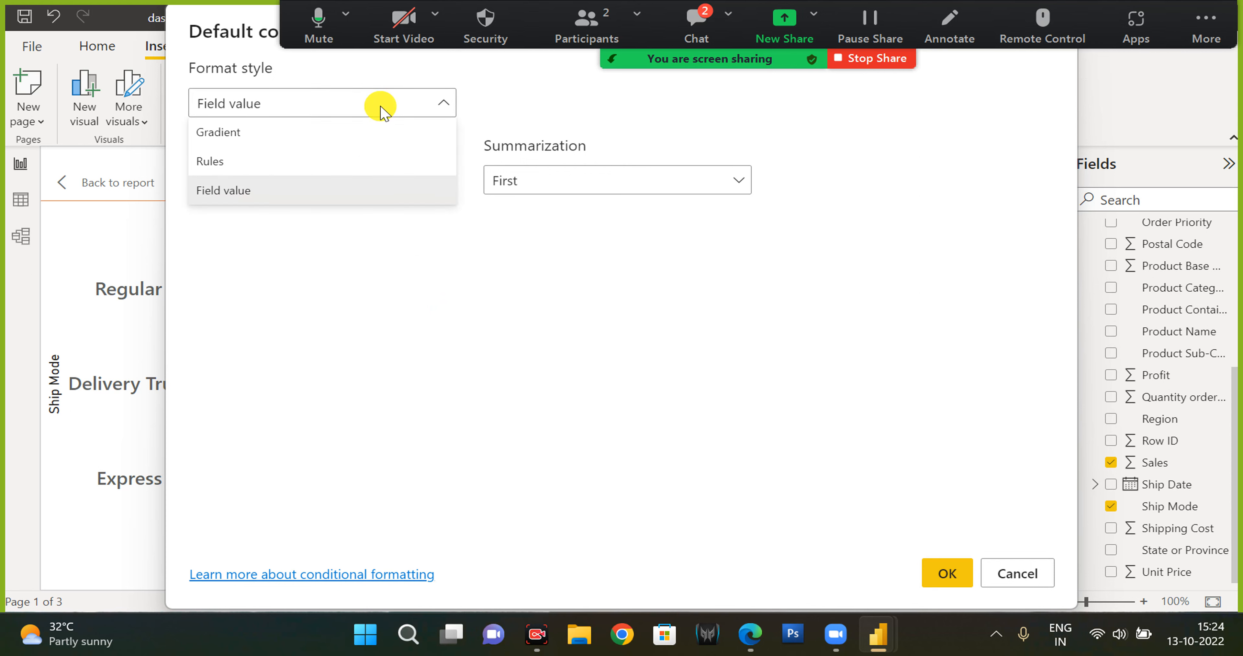
{"action": "left_click", "coordinate": [382, 112]}
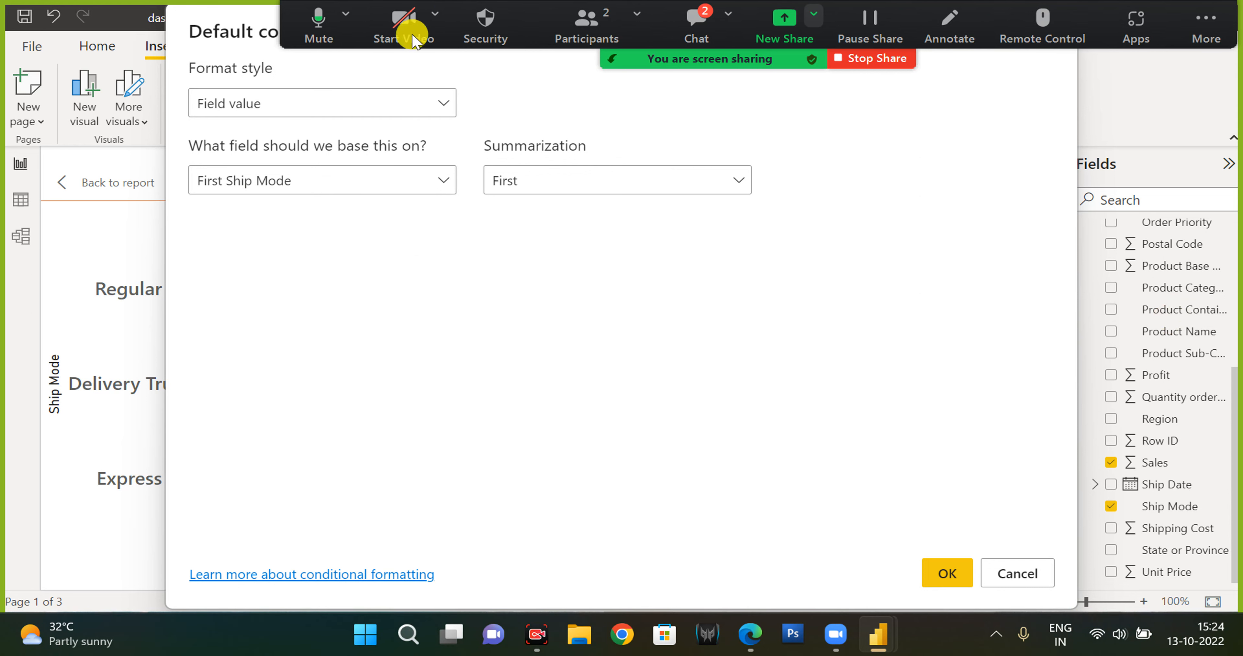
{"action": "left_click", "coordinate": [380, 180]}
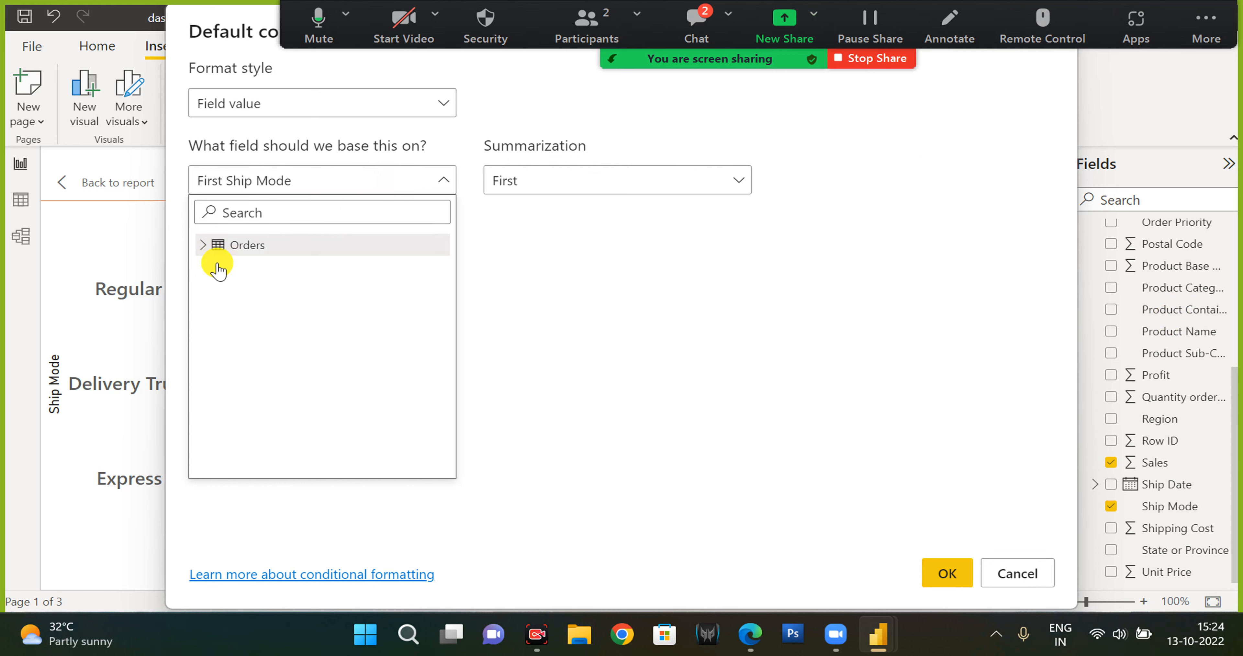
{"action": "left_click", "coordinate": [211, 250]}
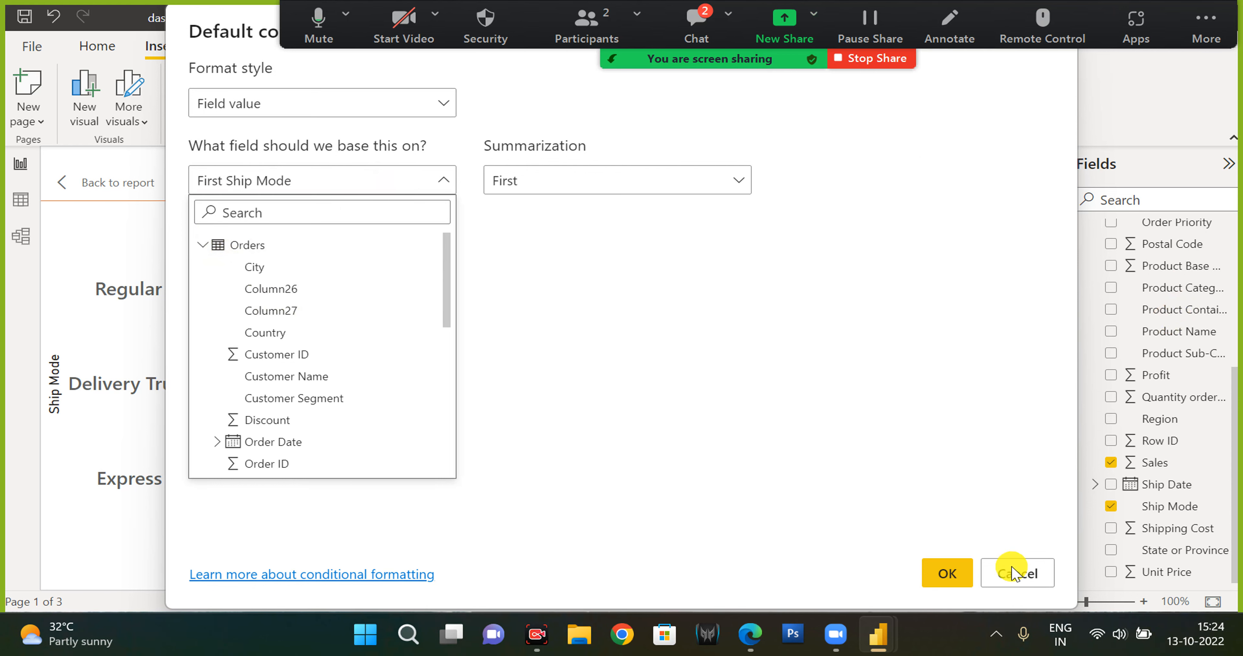
{"action": "left_click", "coordinate": [1015, 574]}
{"action": "left_click", "coordinate": [1016, 573]}
Create a new measure in the Orders table named Color.
{"action": "scroll", "coordinate": [1176, 344], "scroll_direction": "up", "scroll_amount": 1}
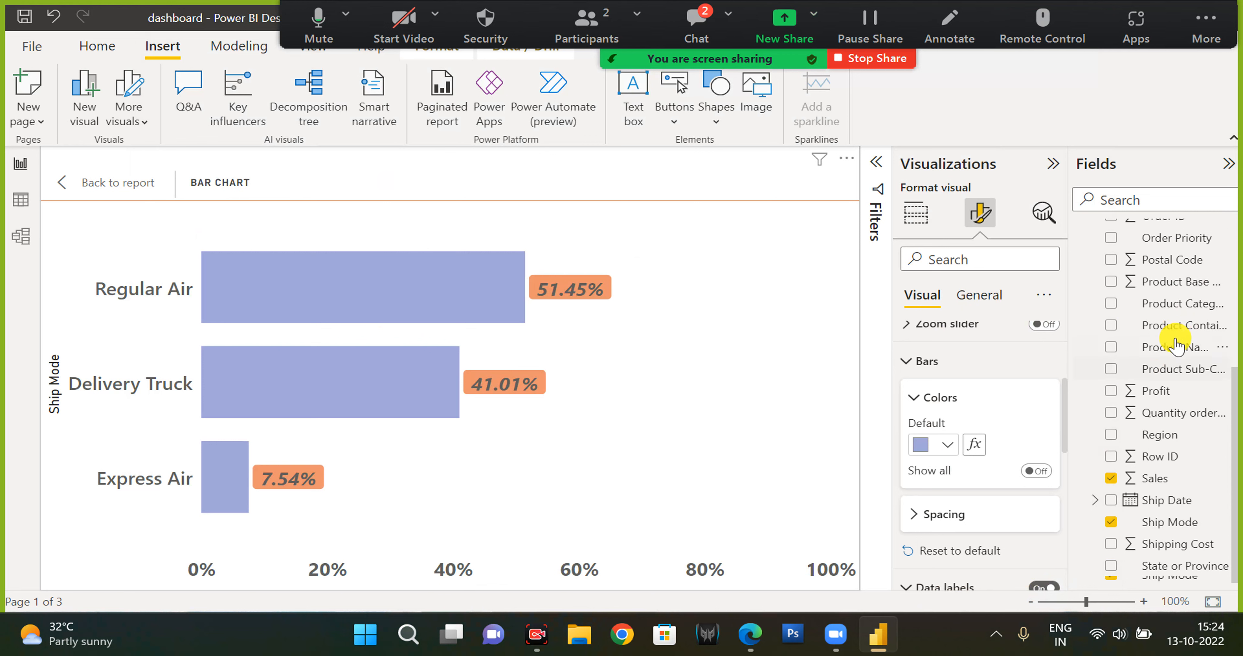
{"action": "scroll", "coordinate": [1175, 345], "scroll_direction": "up", "scroll_amount": 5}
{"action": "left_click", "coordinate": [1222, 232]}
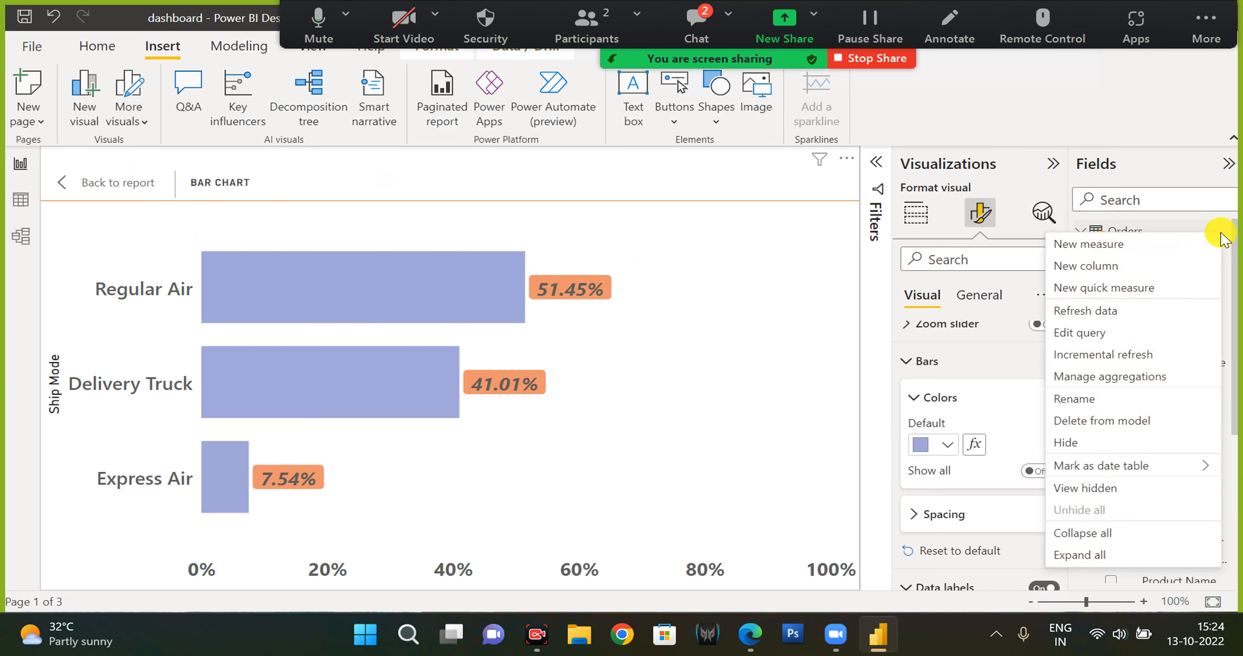
{"action": "left_click", "coordinate": [1128, 250]}
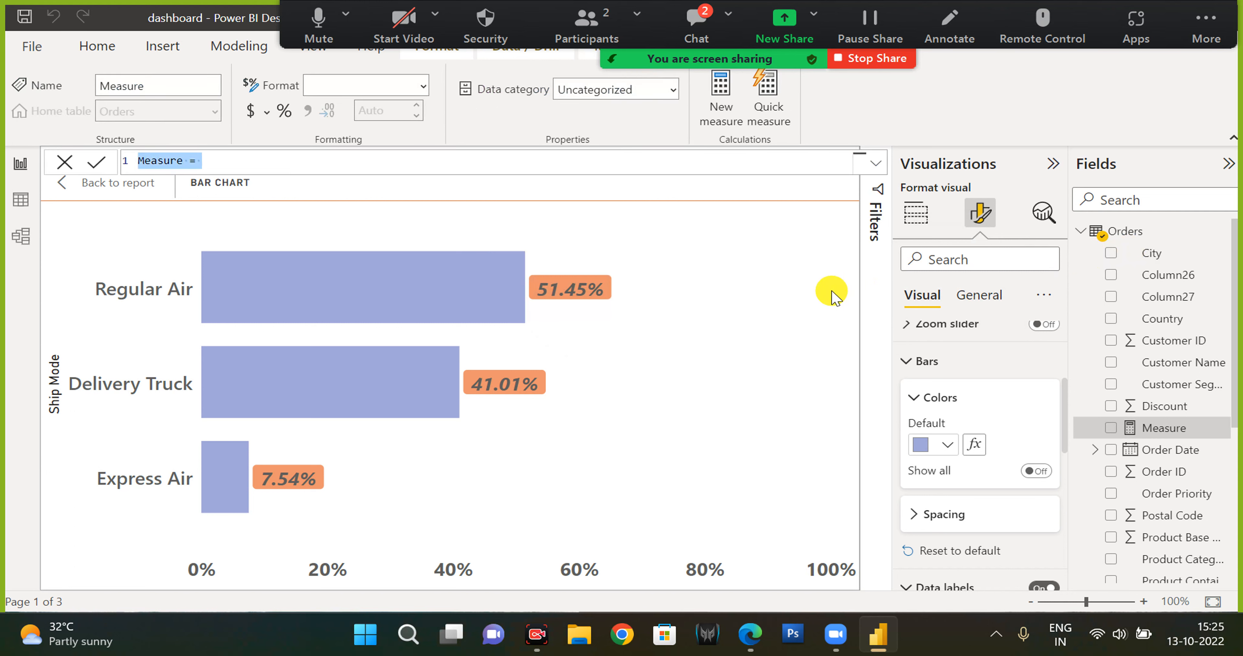
{"action": "type", "text": "Color = "}
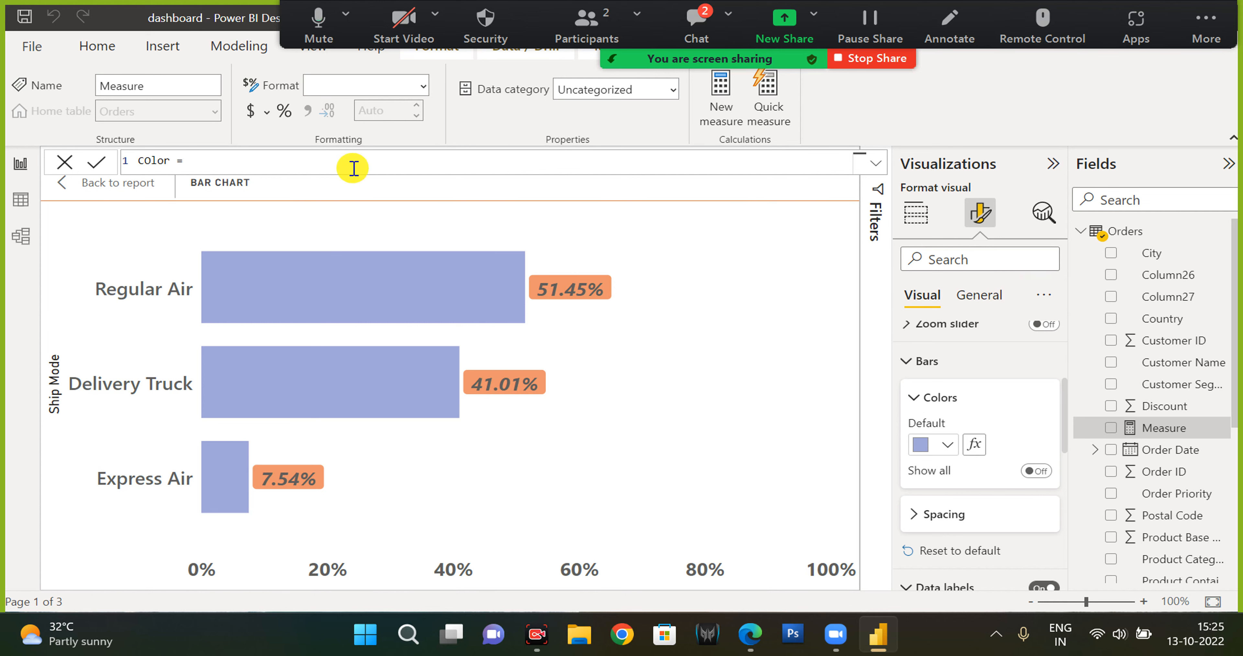
{"action": "type", "text": "IF("}
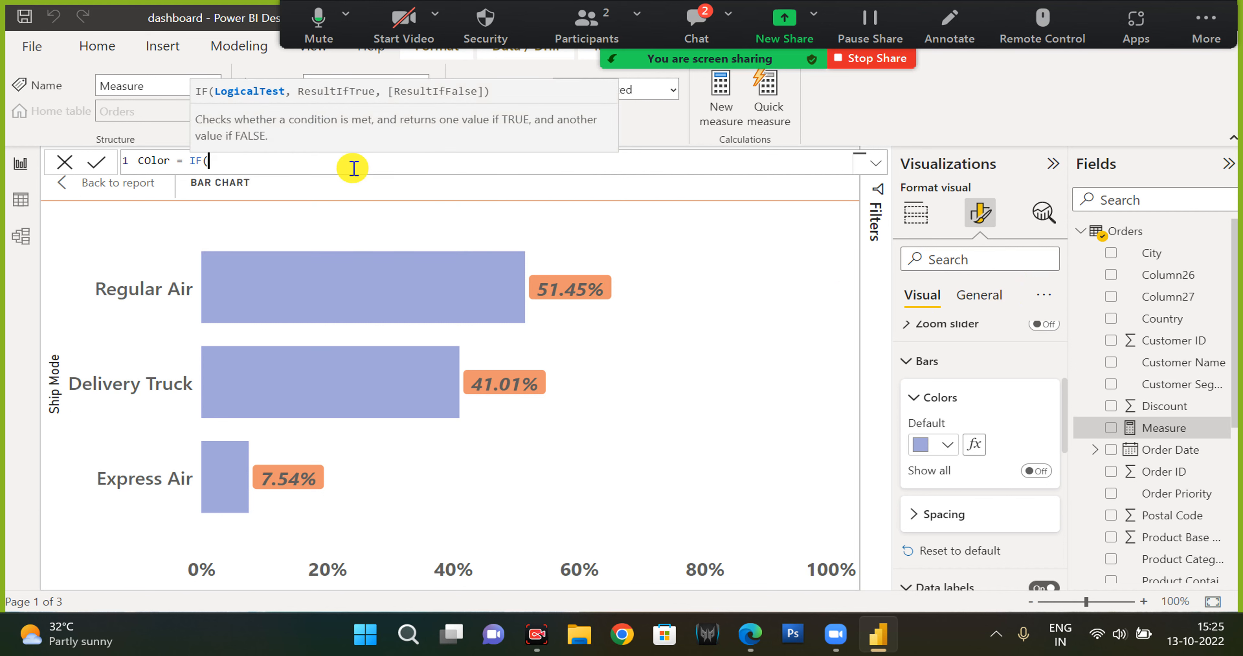
{"action": "type", "text": "sel"}
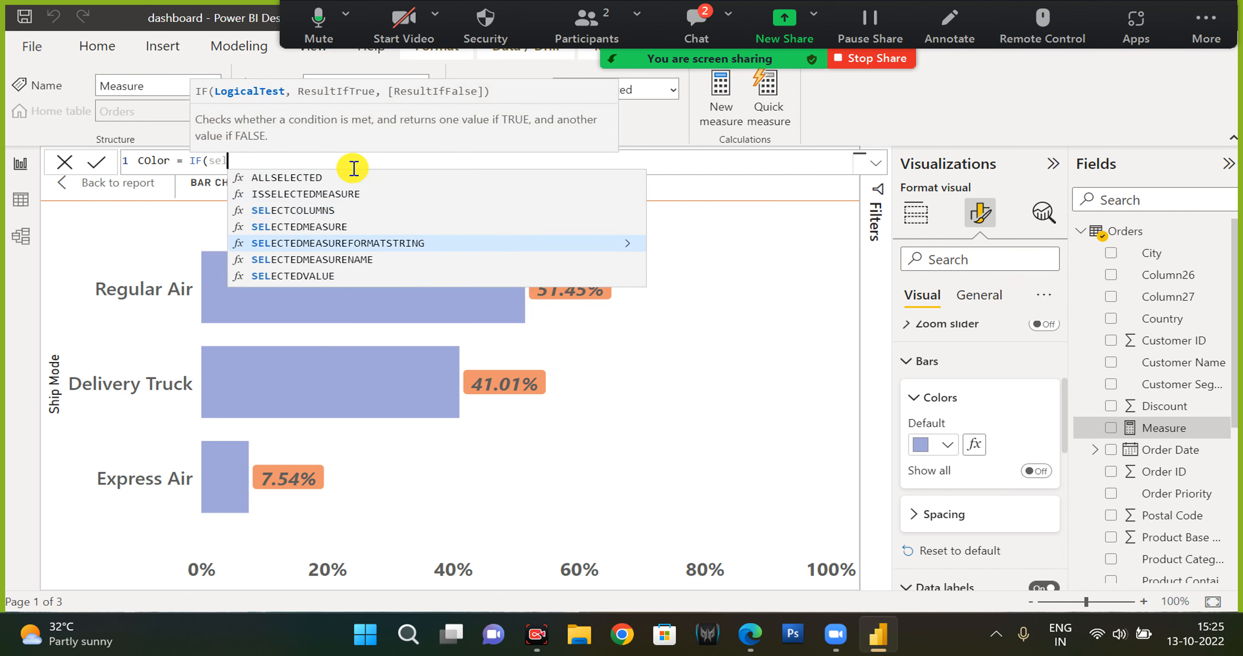
Begin the Color measure formula as IF(SELECTEDVALUE(Orders[Ship Mode])="Regular Air", with a quoted true result to follow.
{"action": "key", "text": "Down"}
{"action": "key", "text": "Down"}
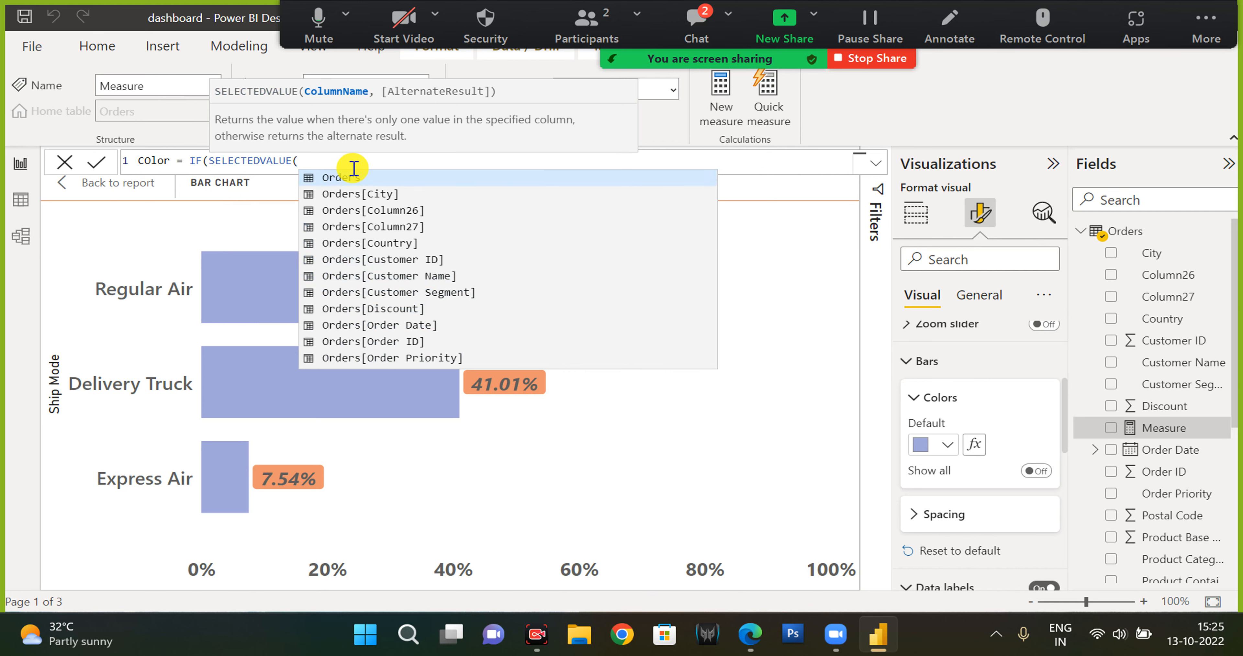
{"action": "type", "text": "car"}
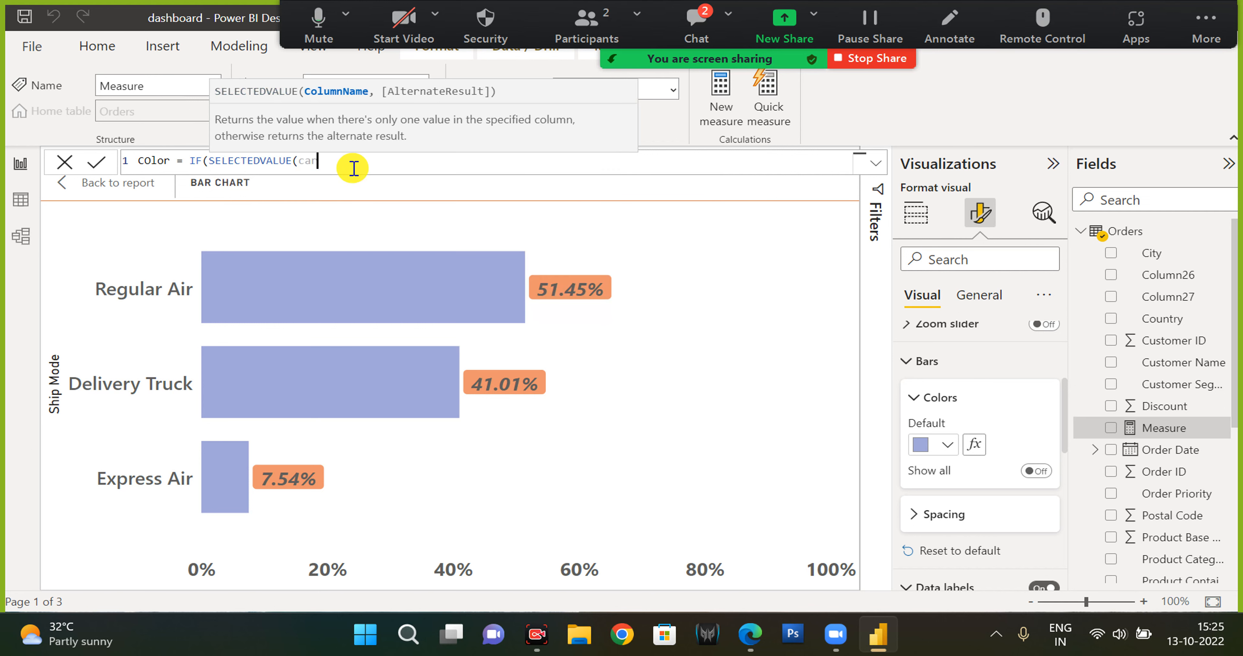
{"action": "key", "text": "BackSpace"}
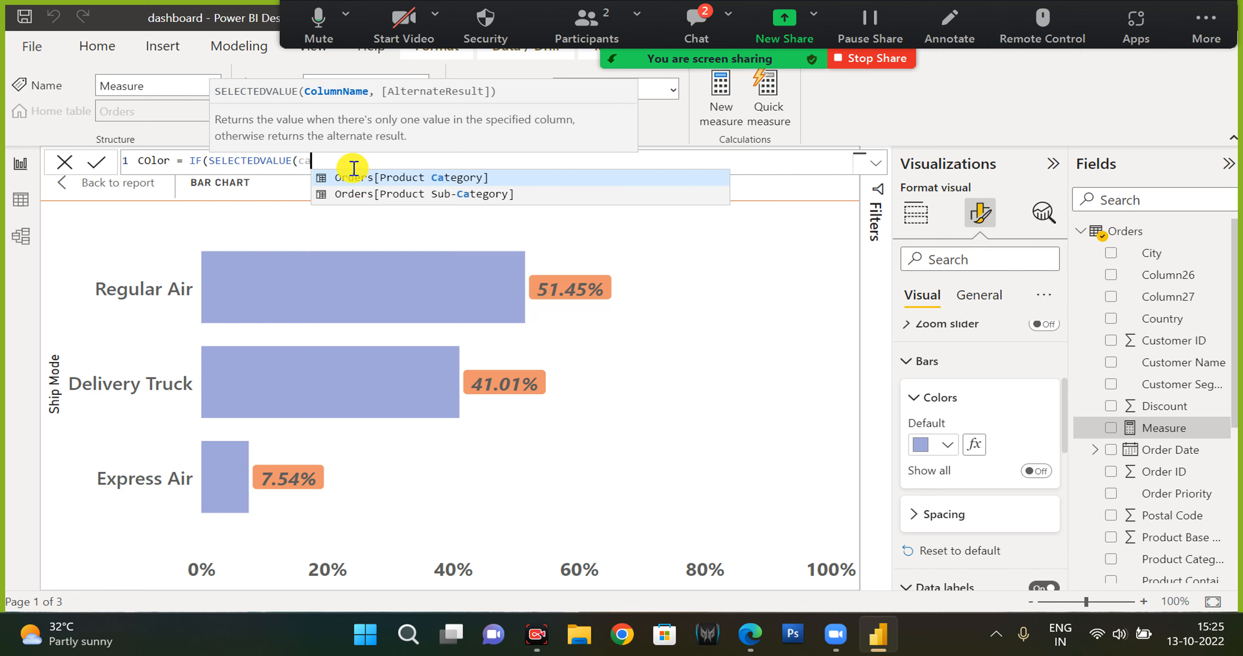
{"action": "key", "text": "BackSpace"}
{"action": "key", "text": "BackSpace"}
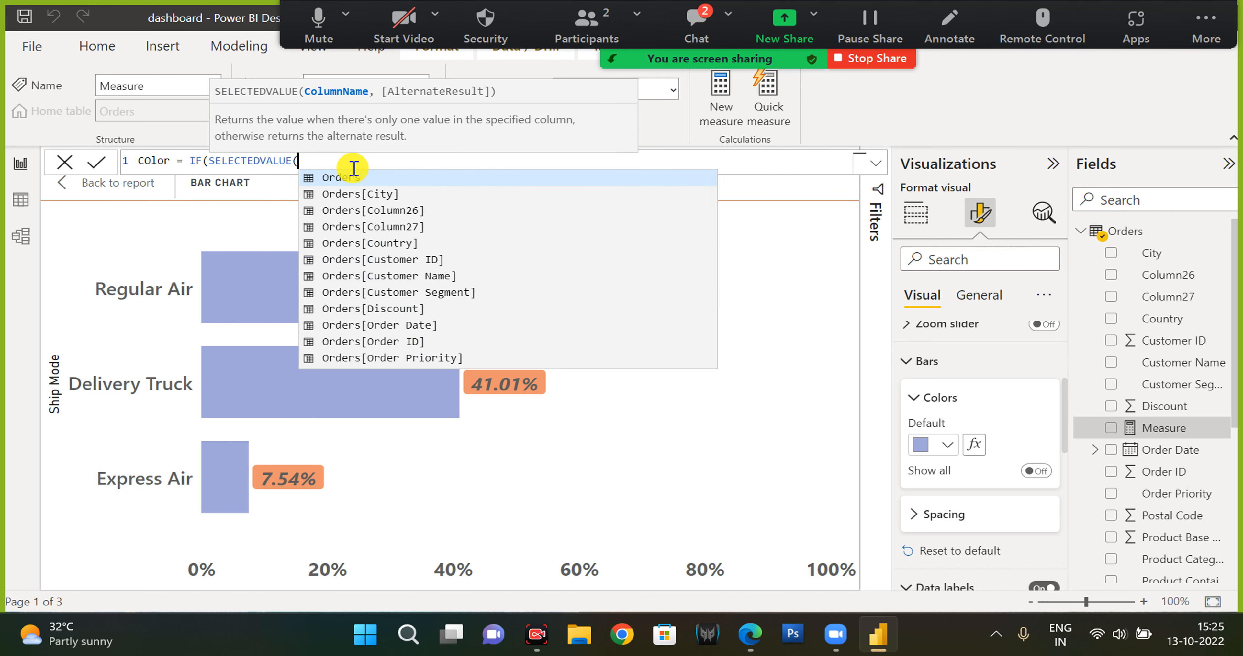
{"action": "type", "text": "re"}
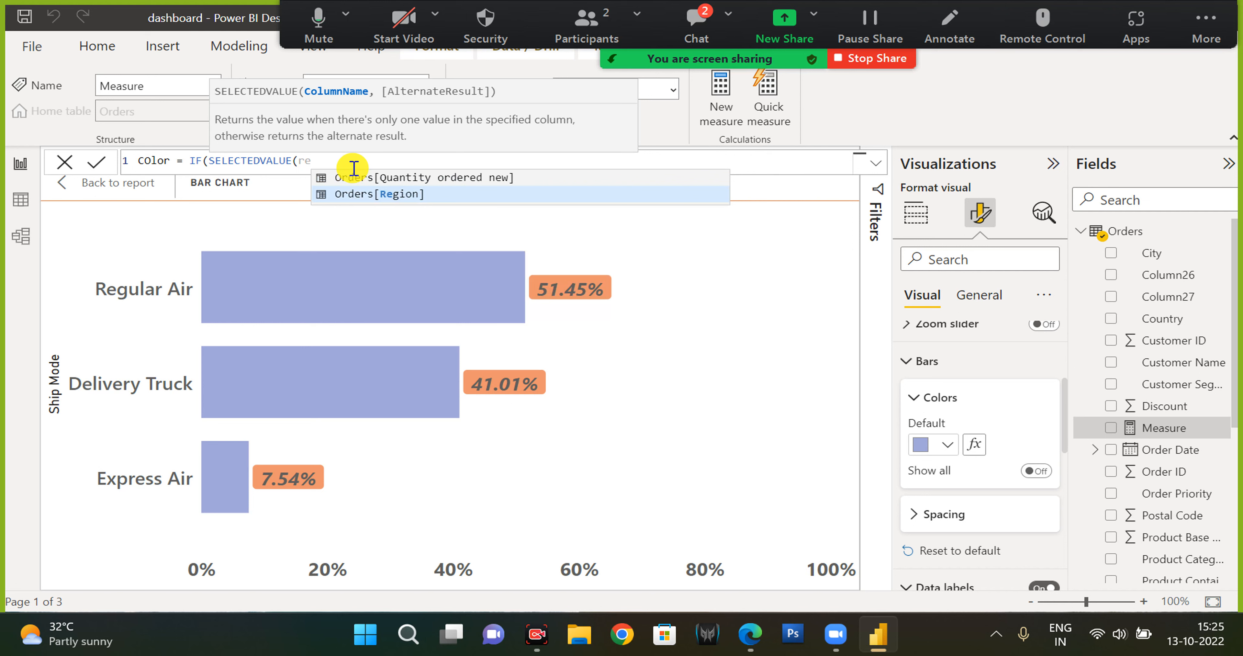
{"action": "key", "text": "BackSpace"}
{"action": "key", "text": "BackSpace"}
{"action": "type", "text": "shi"}
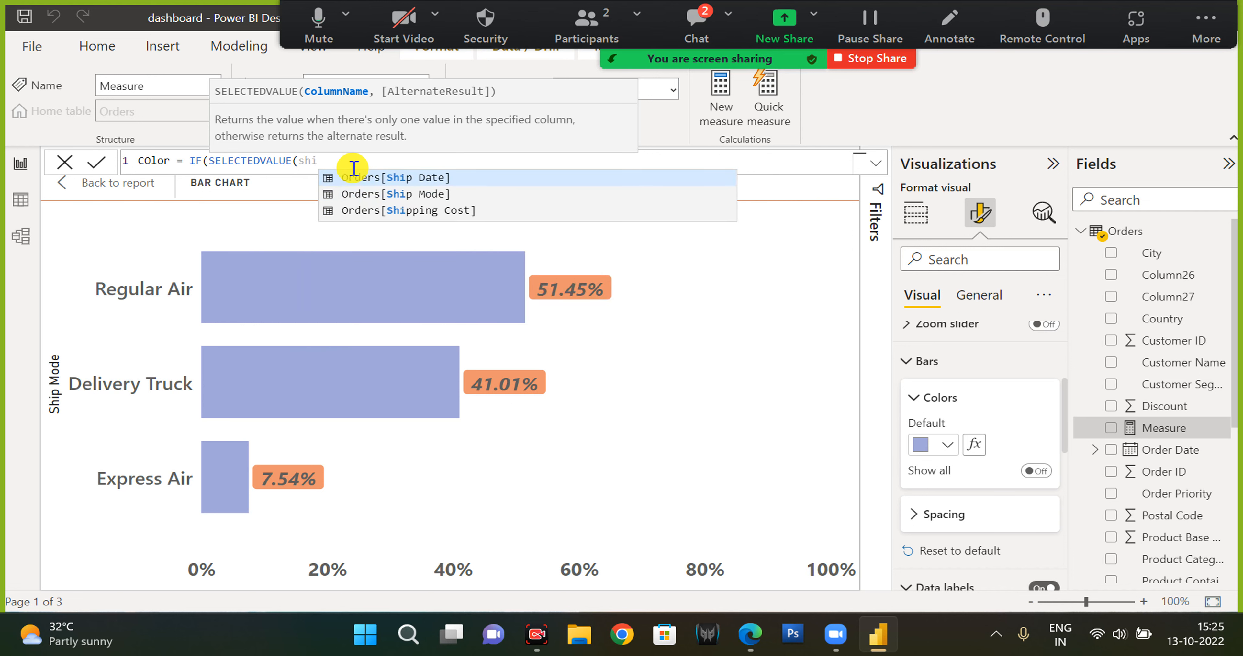
{"action": "key", "text": "Down"}
{"action": "key", "text": "Tab"}
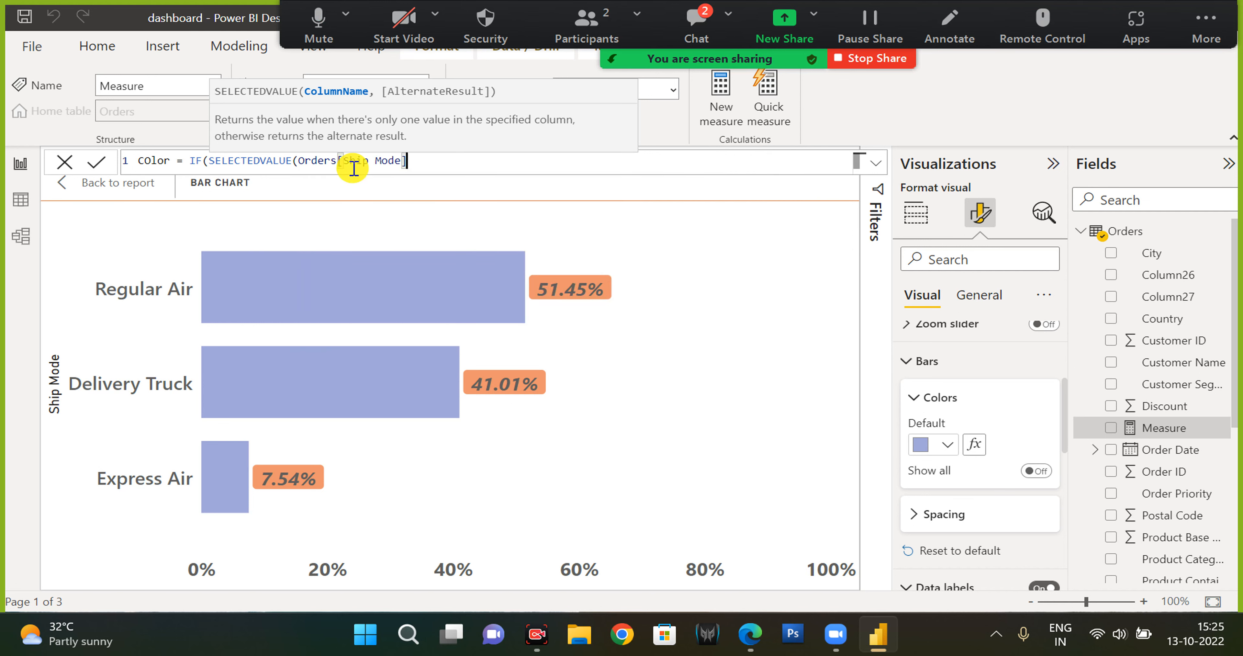
{"action": "type", "text": ")=\"Regular"}
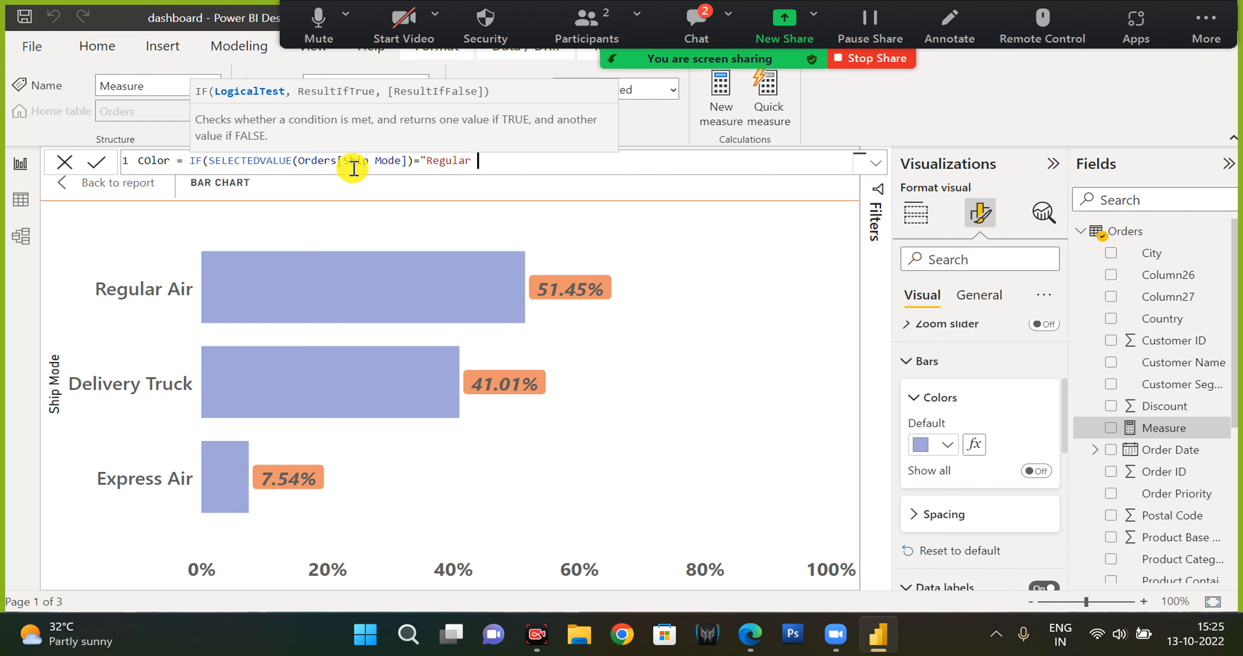
{"action": "type", "text": ","}
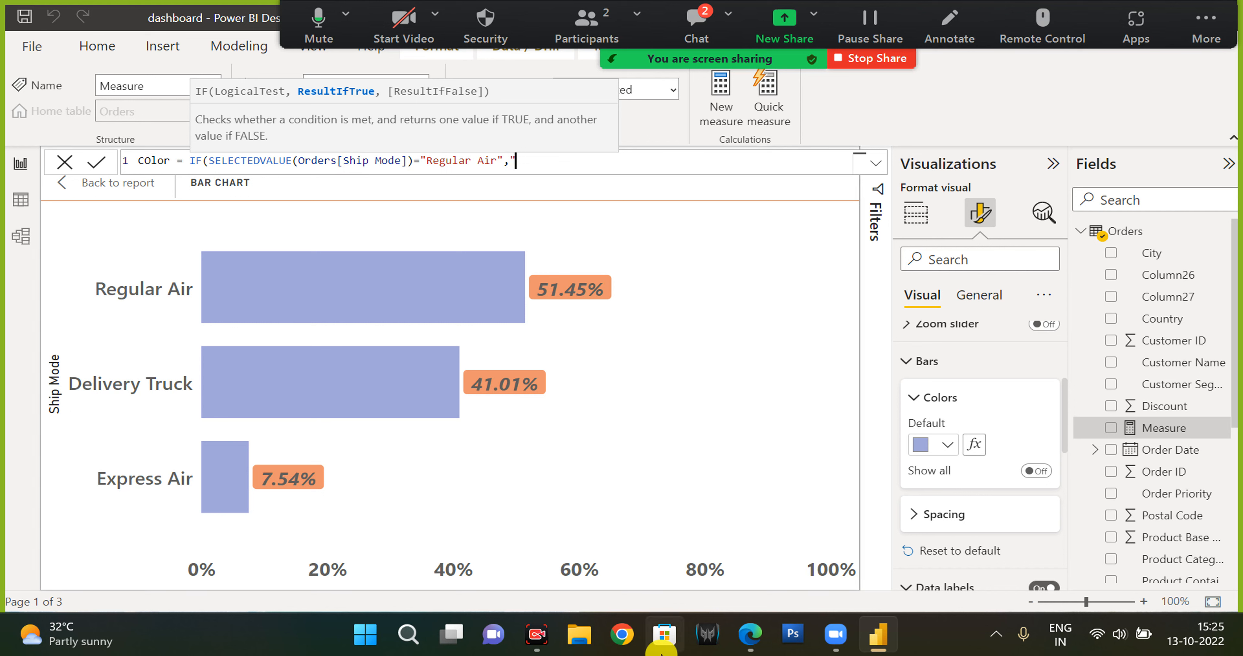
Switch to the browser, search for color palette code and open the HTML Color Codes site.
{"action": "left_click", "coordinate": [619, 644]}
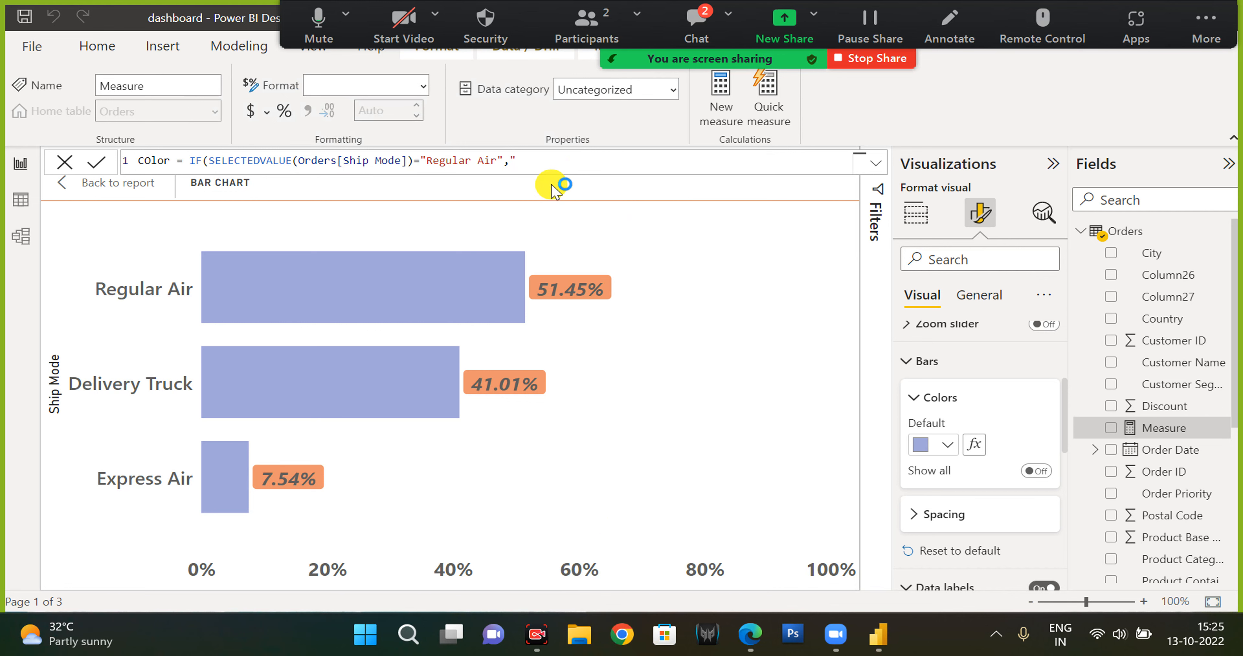
{"action": "left_click", "coordinate": [531, 164]}
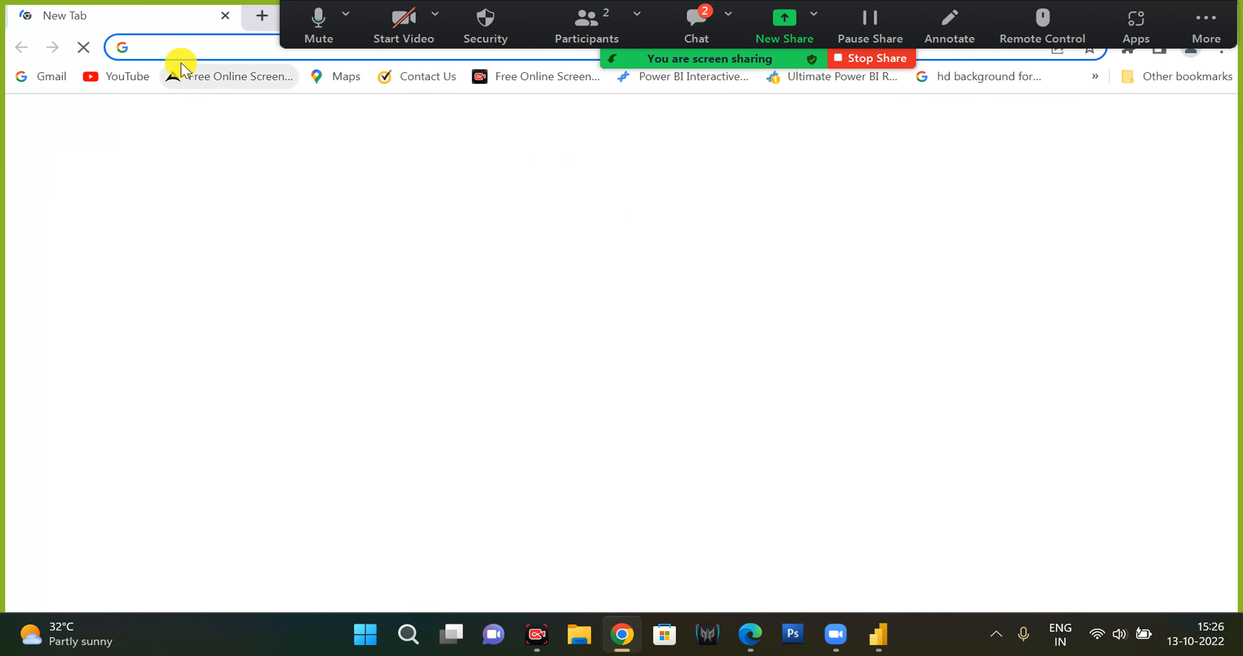
{"action": "left_click", "coordinate": [173, 51]}
{"action": "type", "text": "colo"}
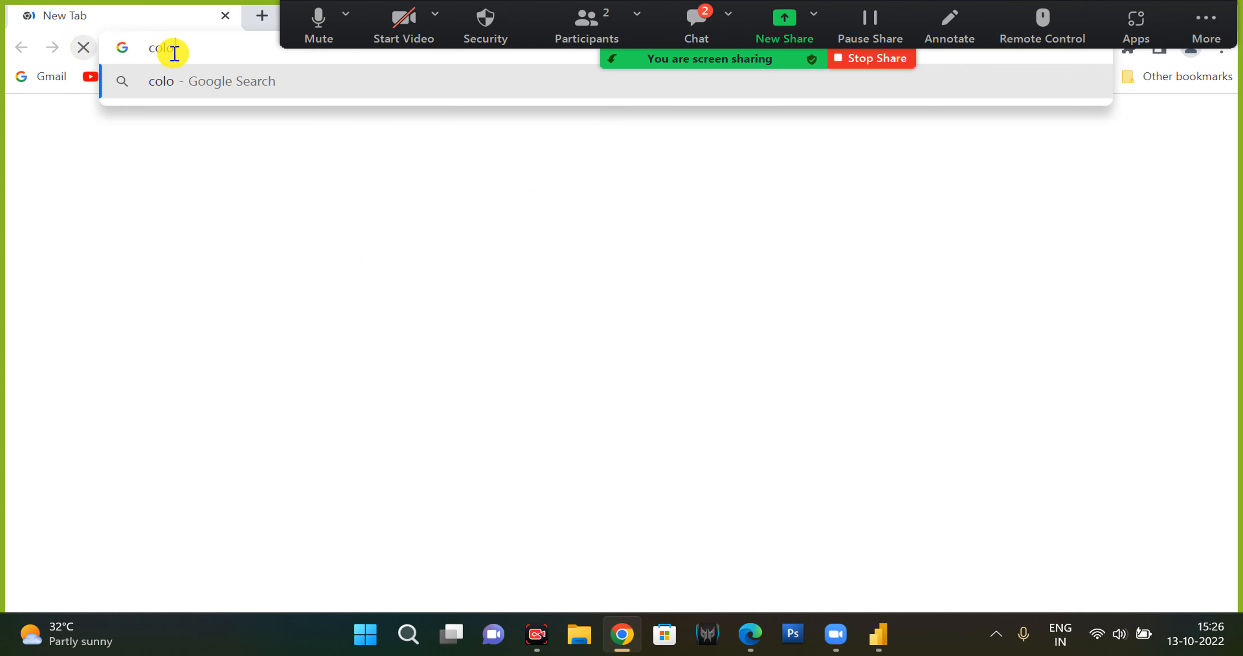
{"action": "type", "text": "r pa"}
{"action": "key", "text": "BackSpace"}
{"action": "key", "text": "BackSpace"}
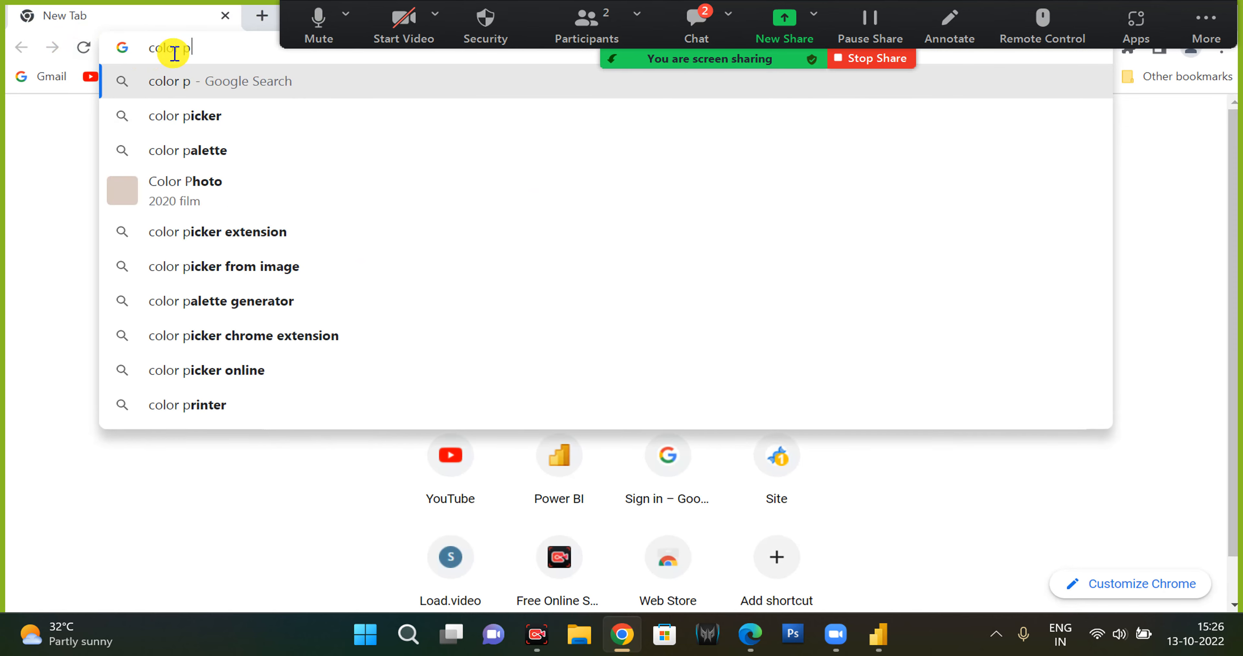
{"action": "key", "text": "Down"}
{"action": "key", "text": "BackSpace"}
{"action": "key", "text": "BackSpace"}
{"action": "key", "text": "BackSpace"}
{"action": "key", "text": "BackSpace"}
{"action": "key", "text": "BackSpace"}
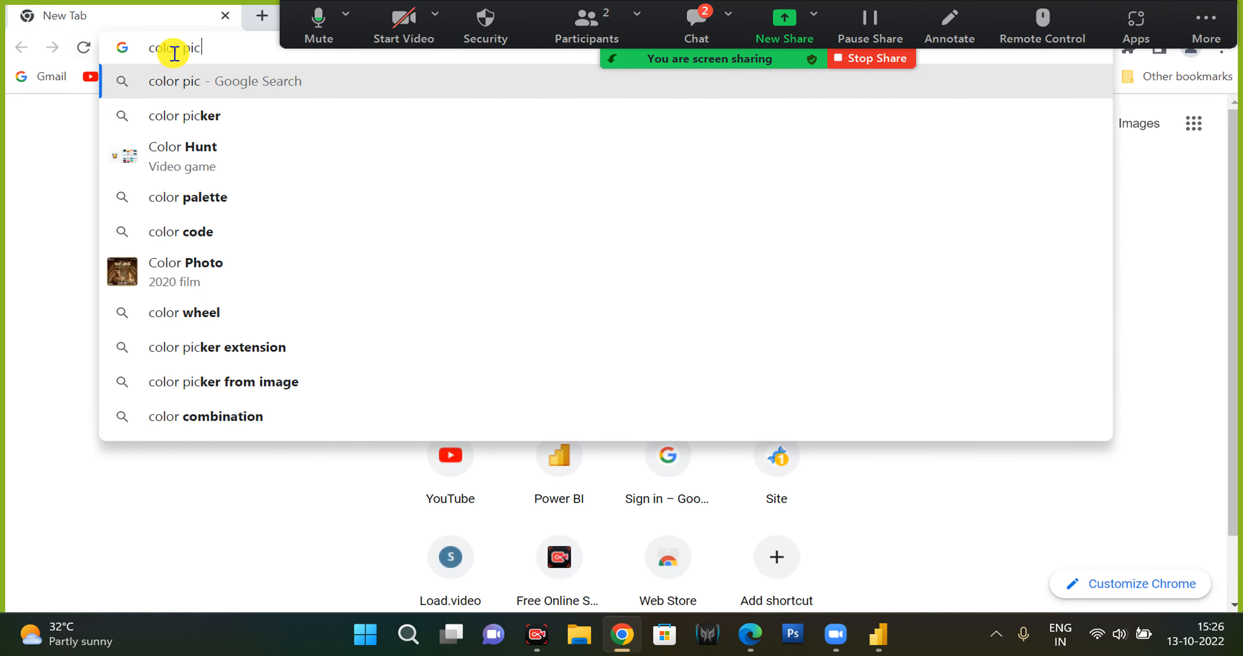
{"action": "type", "text": "alette code"}
{"action": "key", "text": "Return"}
{"action": "left_click", "coordinate": [249, 289]}
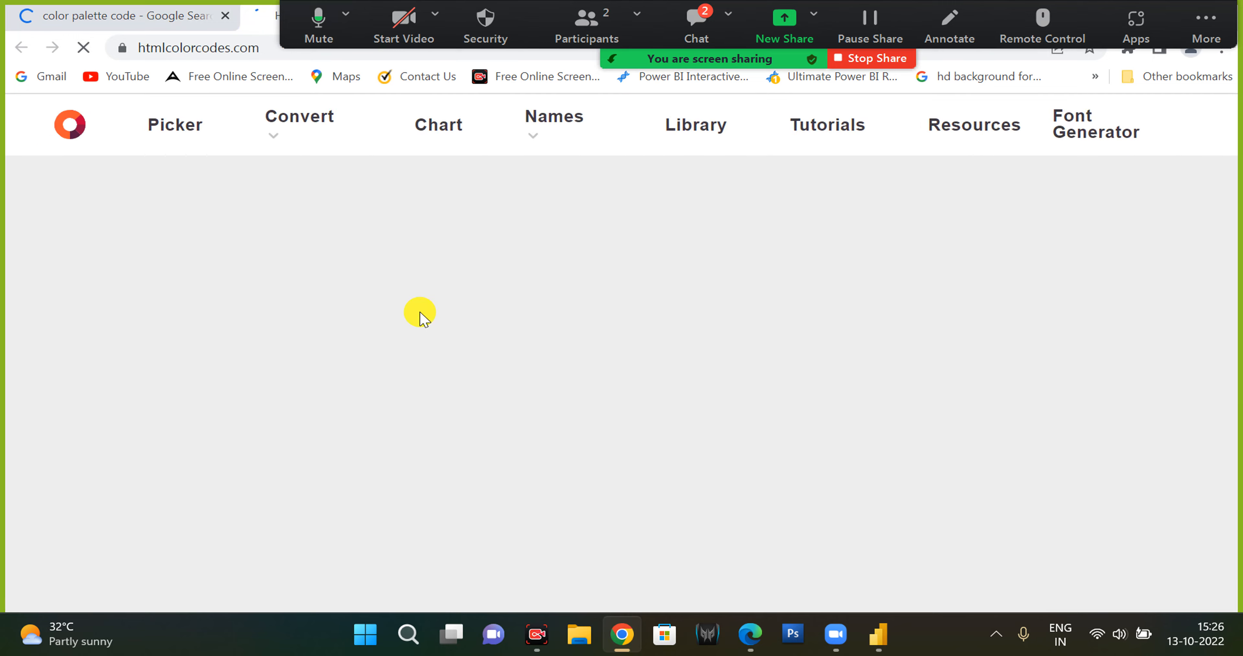
Copy the orange hex code #FF5733 from the site's colour picker.
{"action": "scroll", "coordinate": [429, 386], "scroll_direction": "down", "scroll_amount": 4}
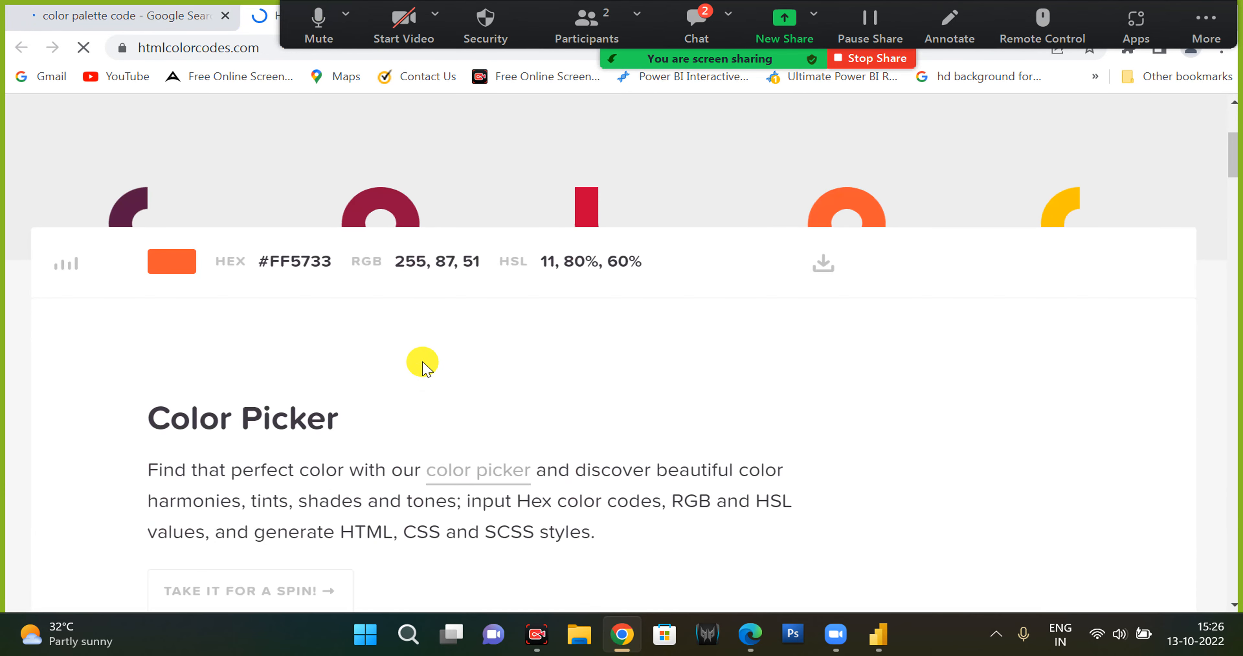
{"action": "scroll", "coordinate": [423, 362], "scroll_direction": "up", "scroll_amount": 2}
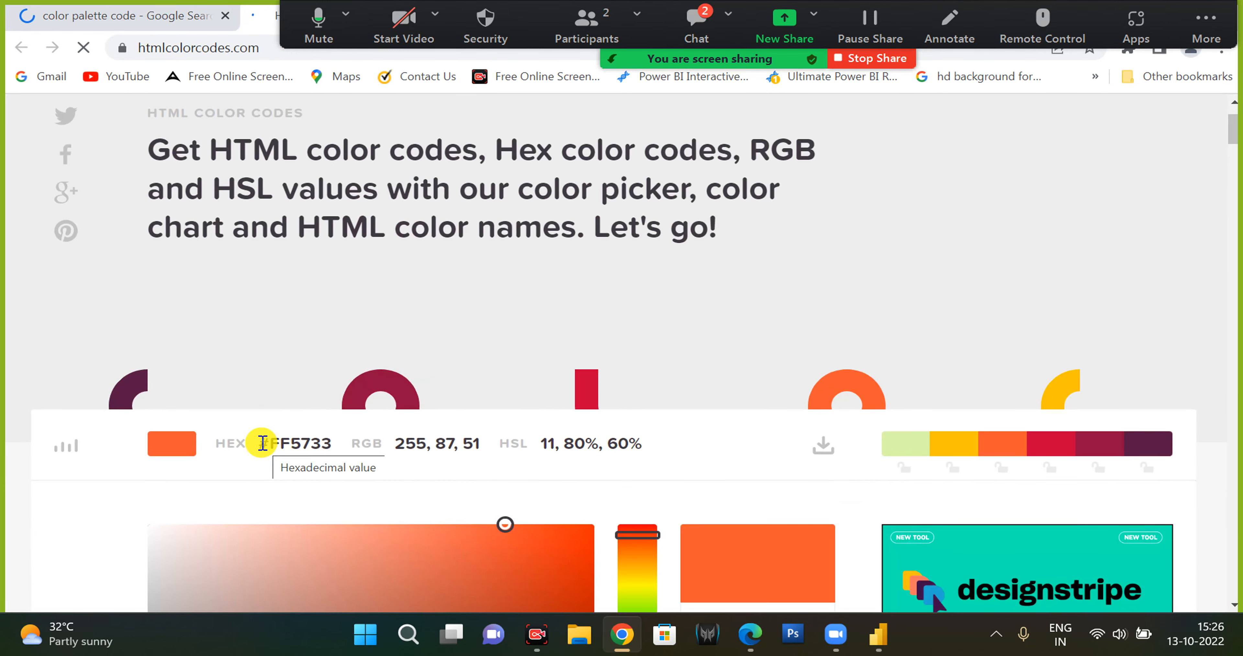
{"action": "left_click_drag", "start_coordinate": [263, 443], "coordinate": [332, 442]}
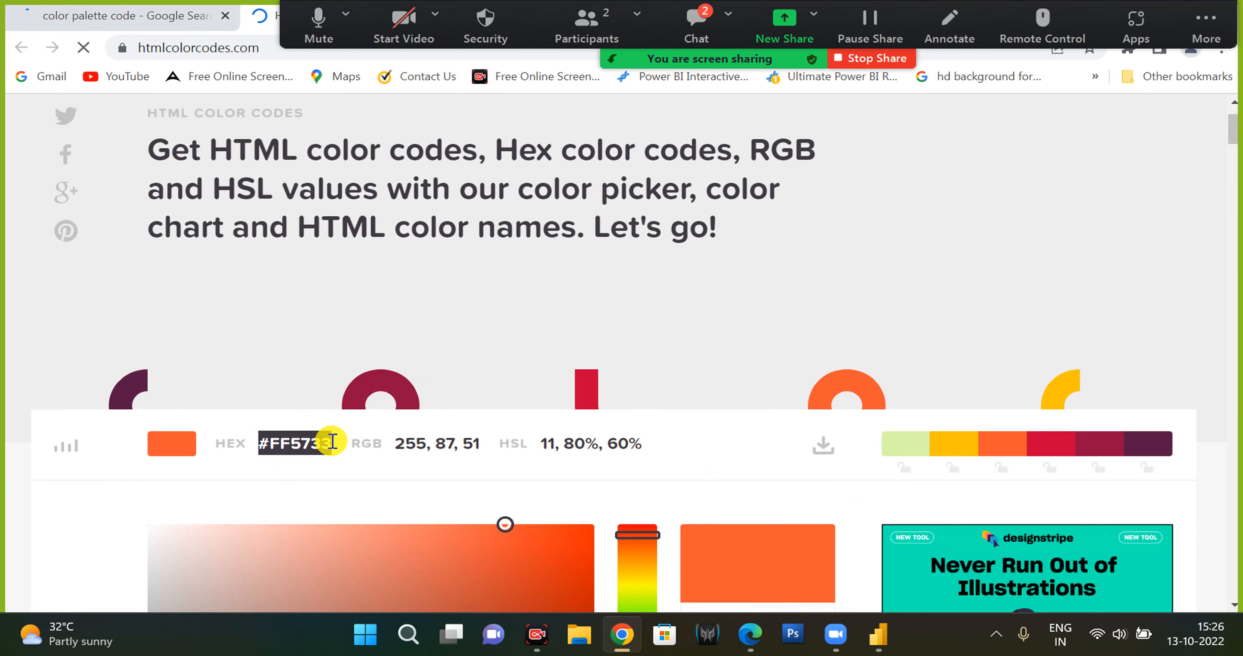
{"action": "scroll", "coordinate": [330, 440], "scroll_direction": "down", "scroll_amount": 2}
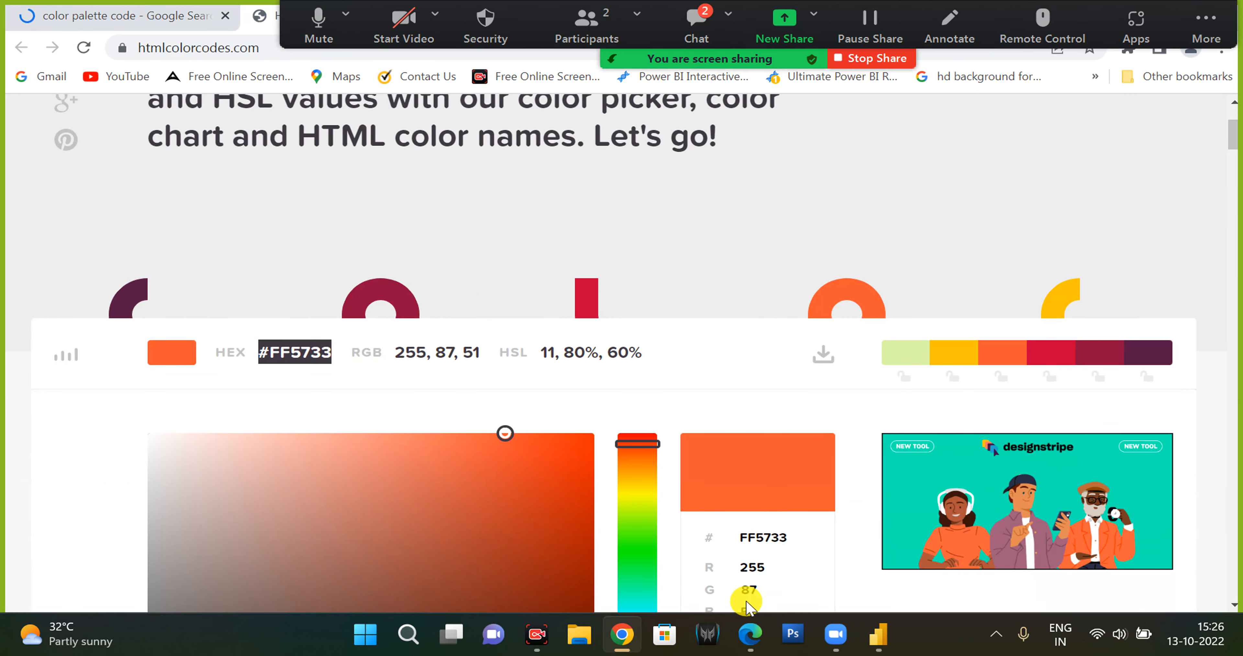
Return to Power BI and paste #FF5733 into the measure as the Regular Air colour, followed by a comma.
{"action": "left_click", "coordinate": [877, 626]}
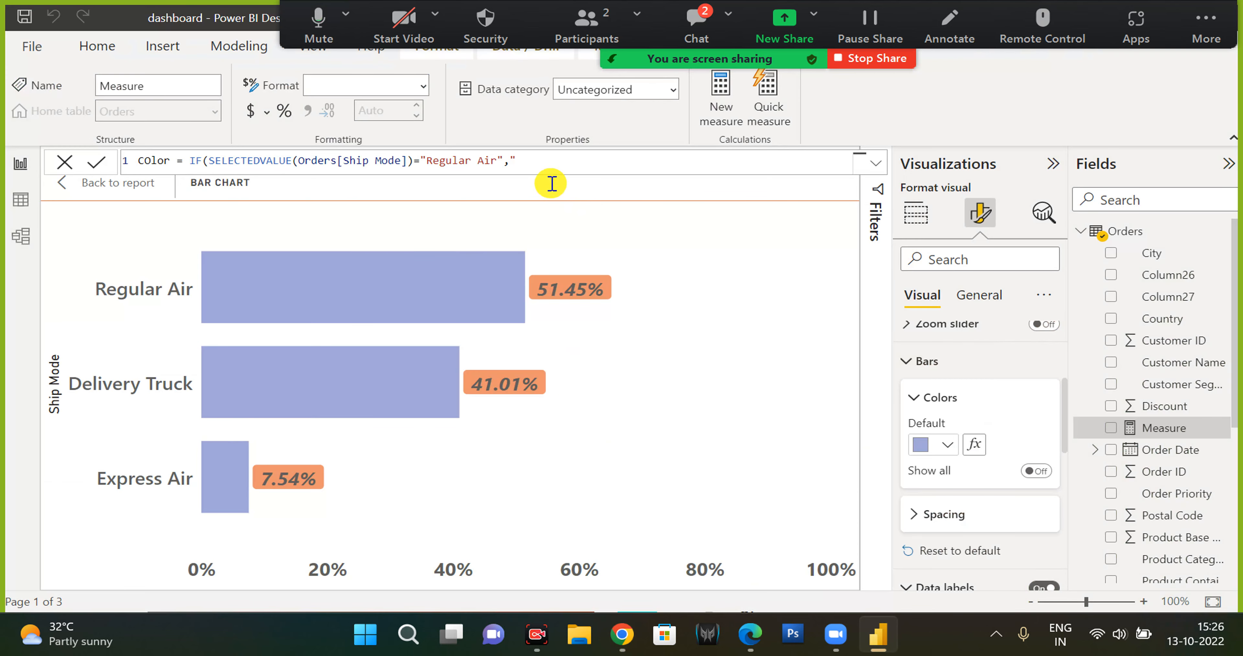
{"action": "left_click", "coordinate": [533, 161]}
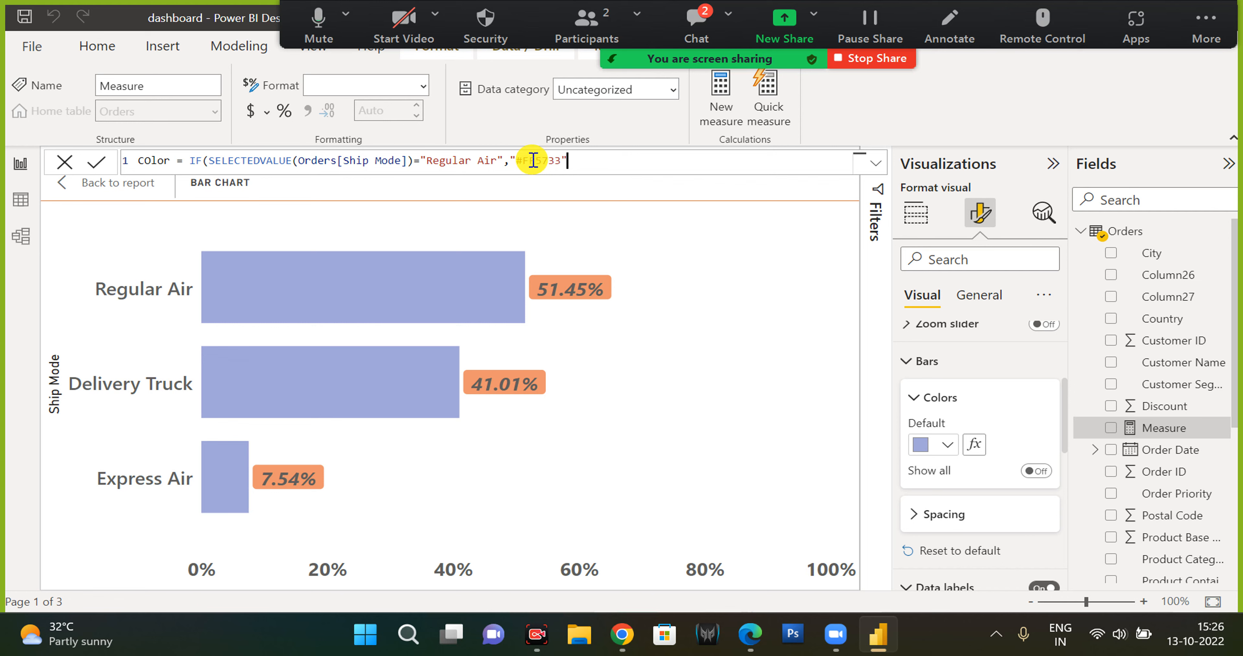
{"action": "type", "text": ","}
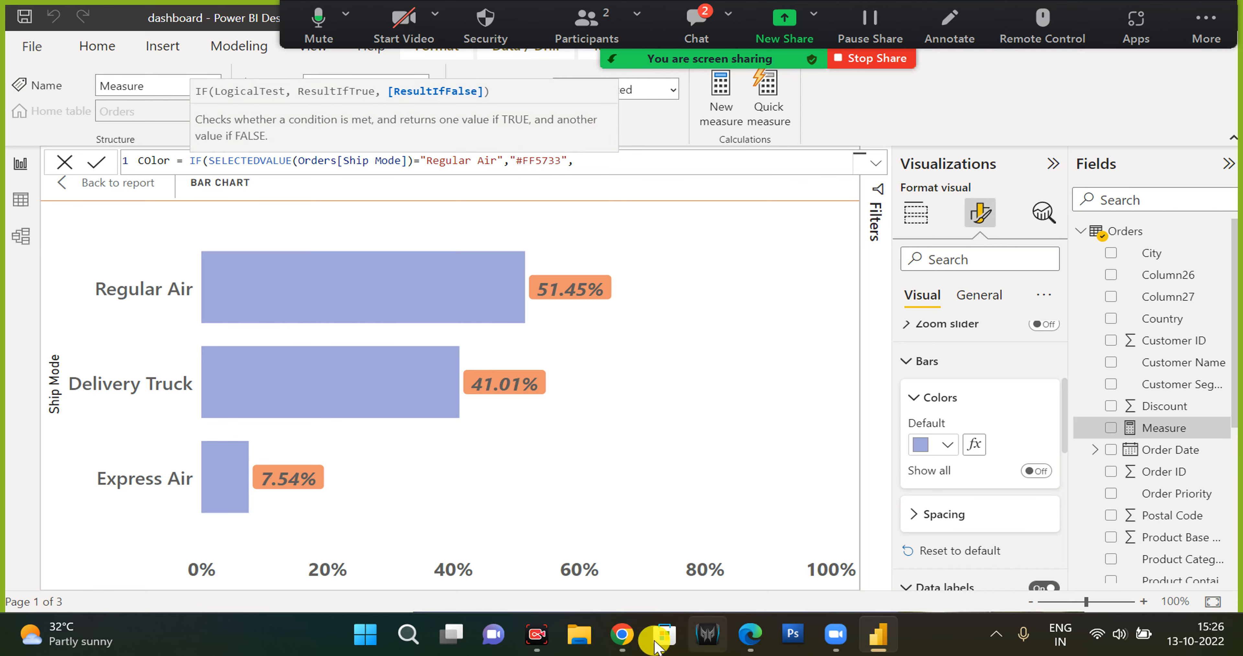
Back in the browser, pick a green shade in the colour picker and copy its hex code #A2FF33.
{"action": "mouse_move", "coordinate": [631, 644]}
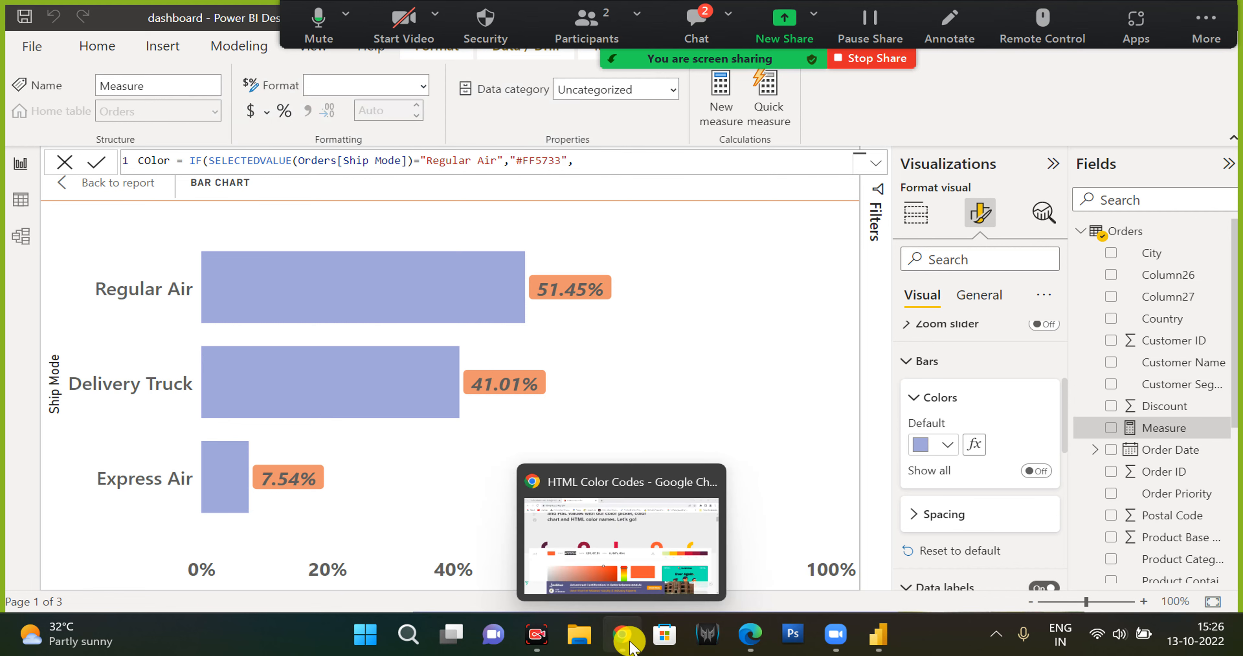
{"action": "left_click", "coordinate": [616, 547]}
{"action": "left_click", "coordinate": [637, 521]}
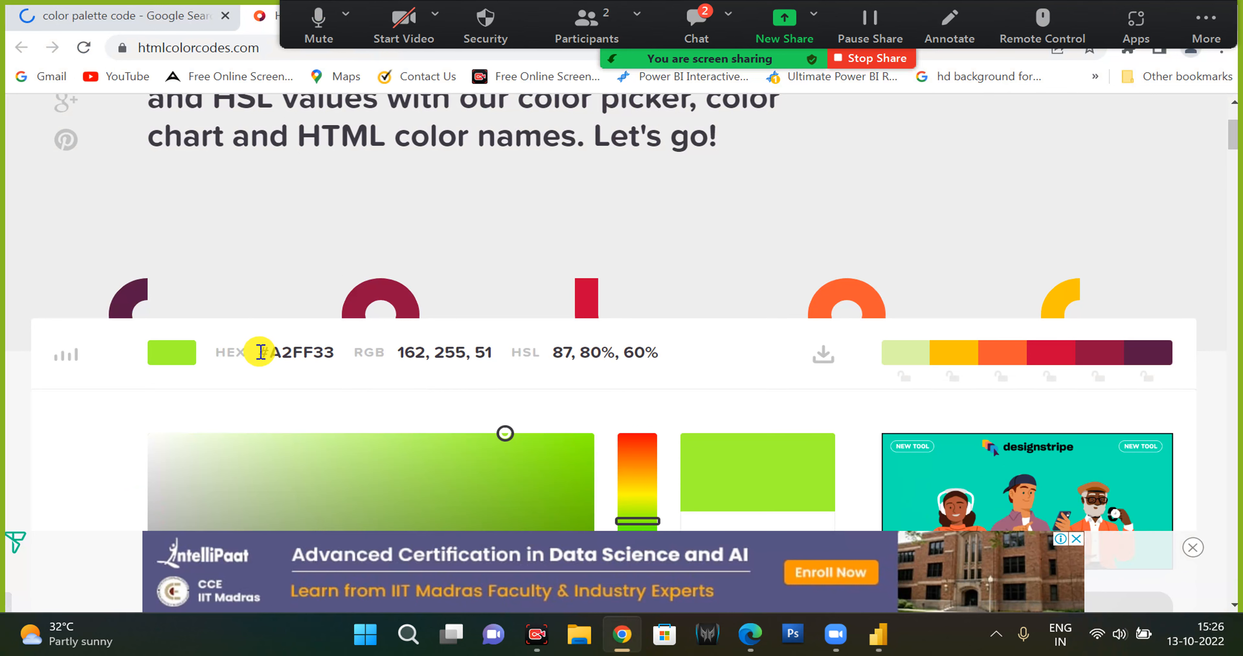
{"action": "left_click_drag", "start_coordinate": [258, 351], "coordinate": [367, 360]}
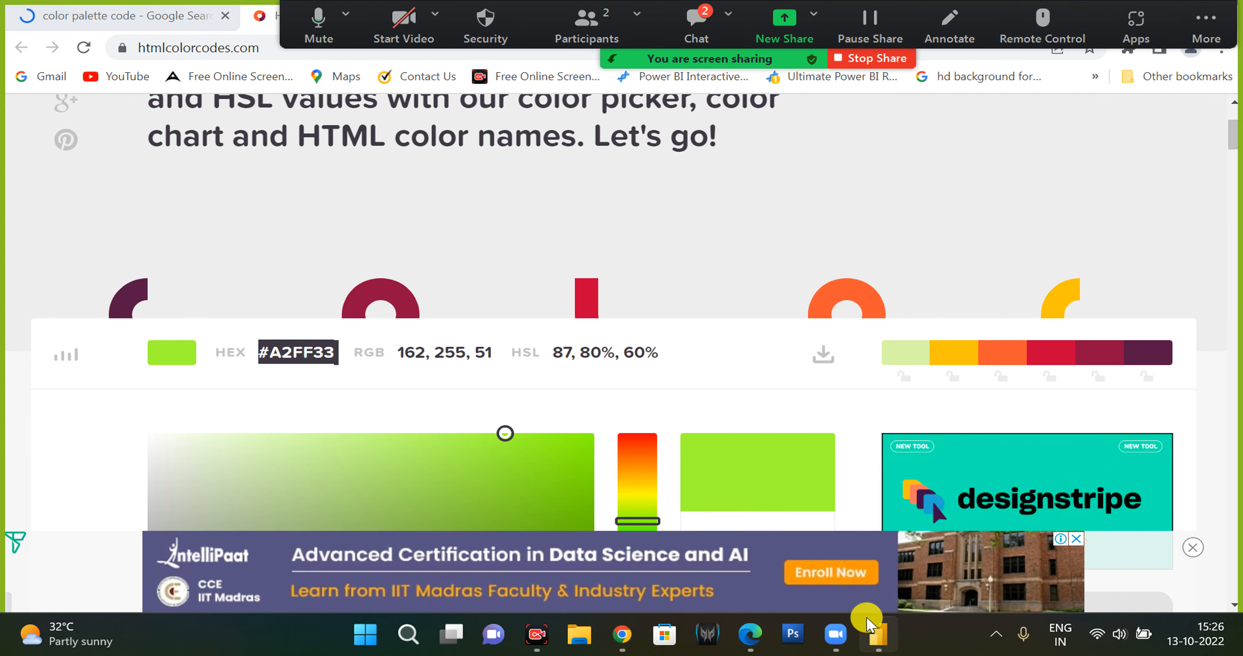
Finish the measure with "#A2FF33" as the otherwise colour, close the IF and commit the formula.
{"action": "left_click", "coordinate": [877, 633]}
{"action": "left_click", "coordinate": [629, 161]}
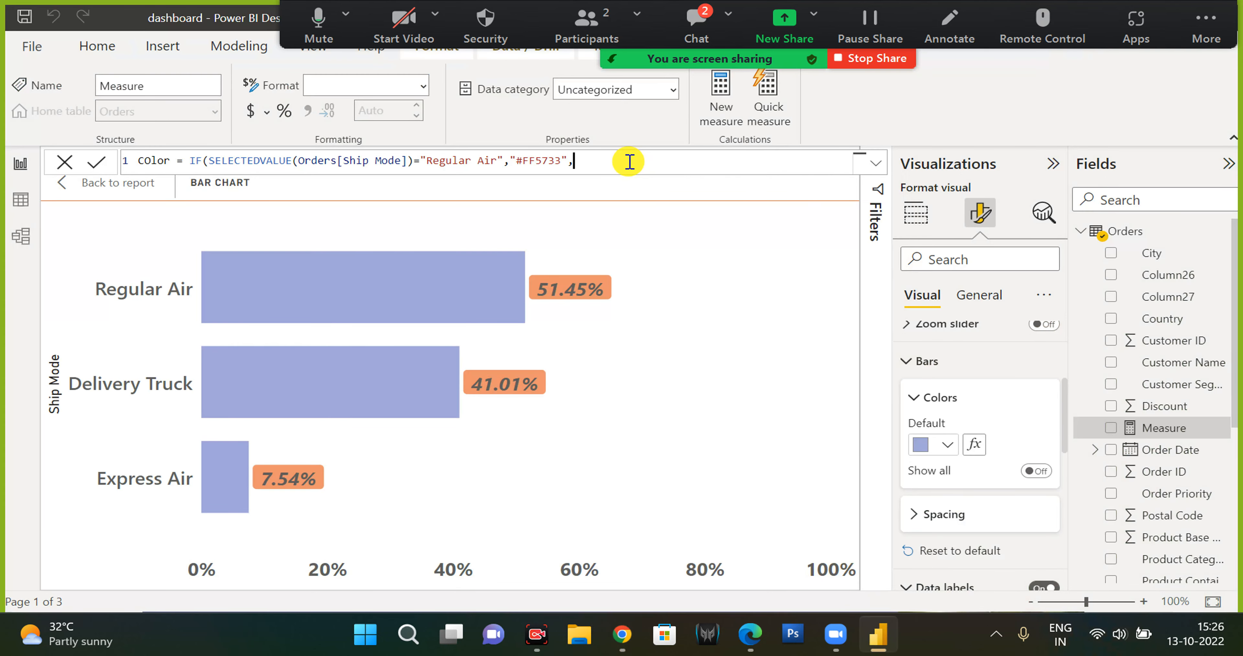
{"action": "type", "text": "#A2FF33\""}
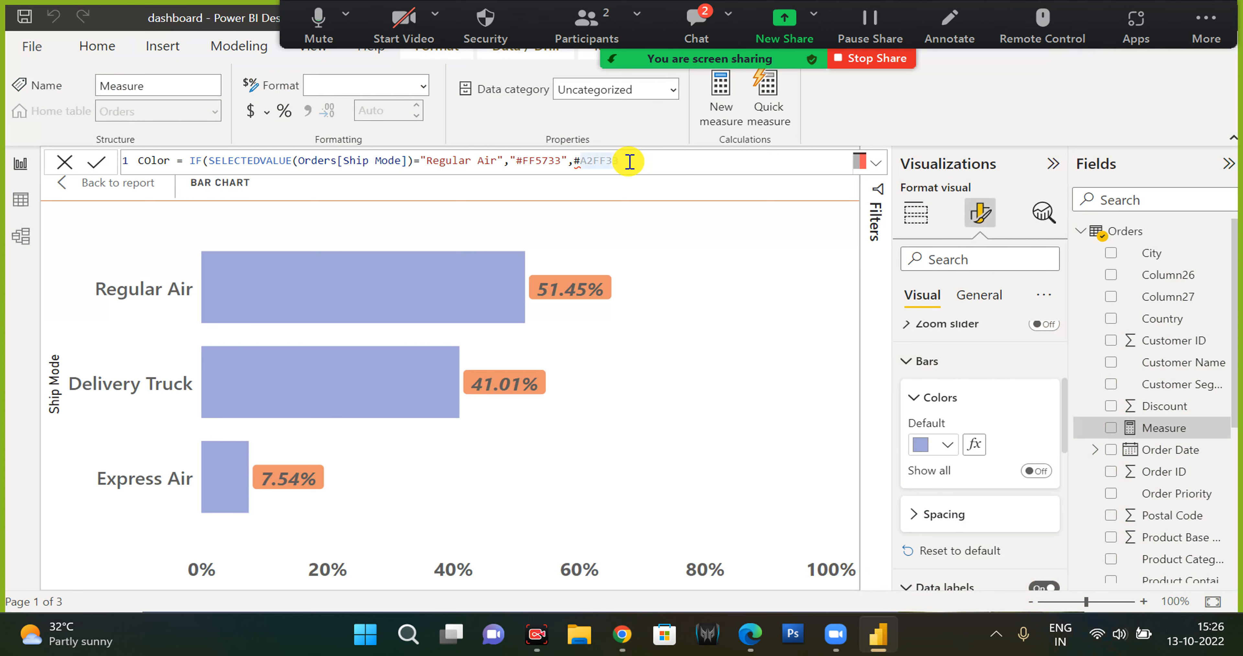
{"action": "left_click", "coordinate": [572, 160]}
{"action": "type", "text": "\""}
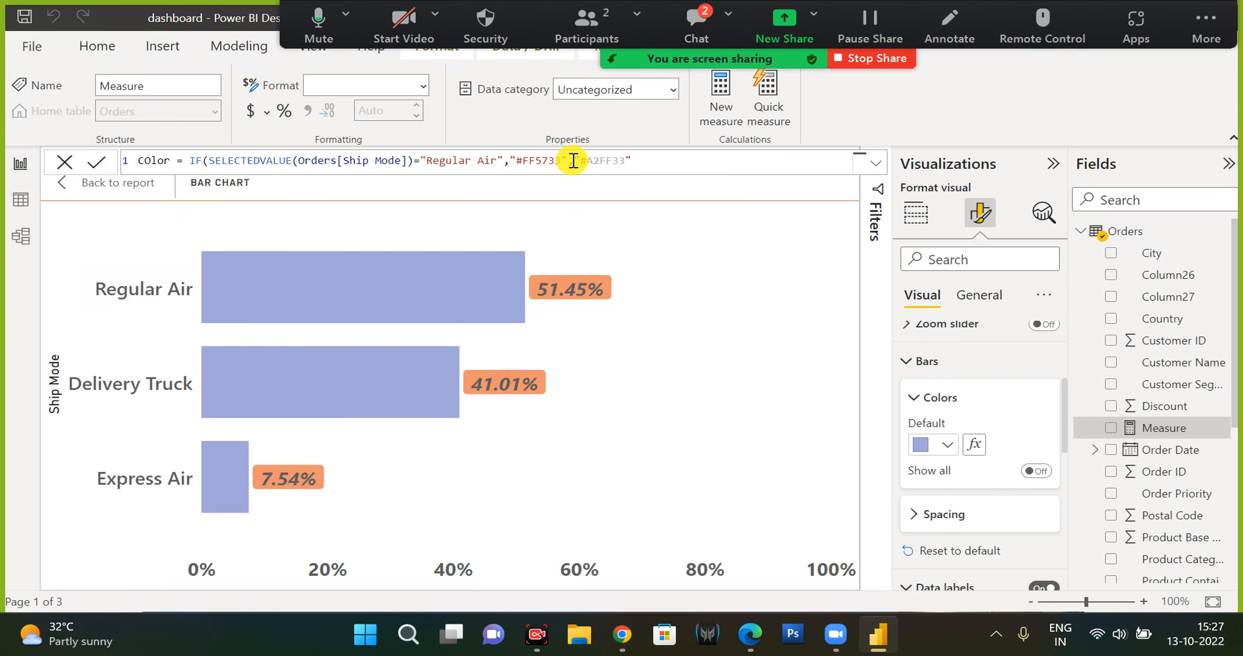
{"action": "type", "text": ")"}
{"action": "key", "text": "Return"}
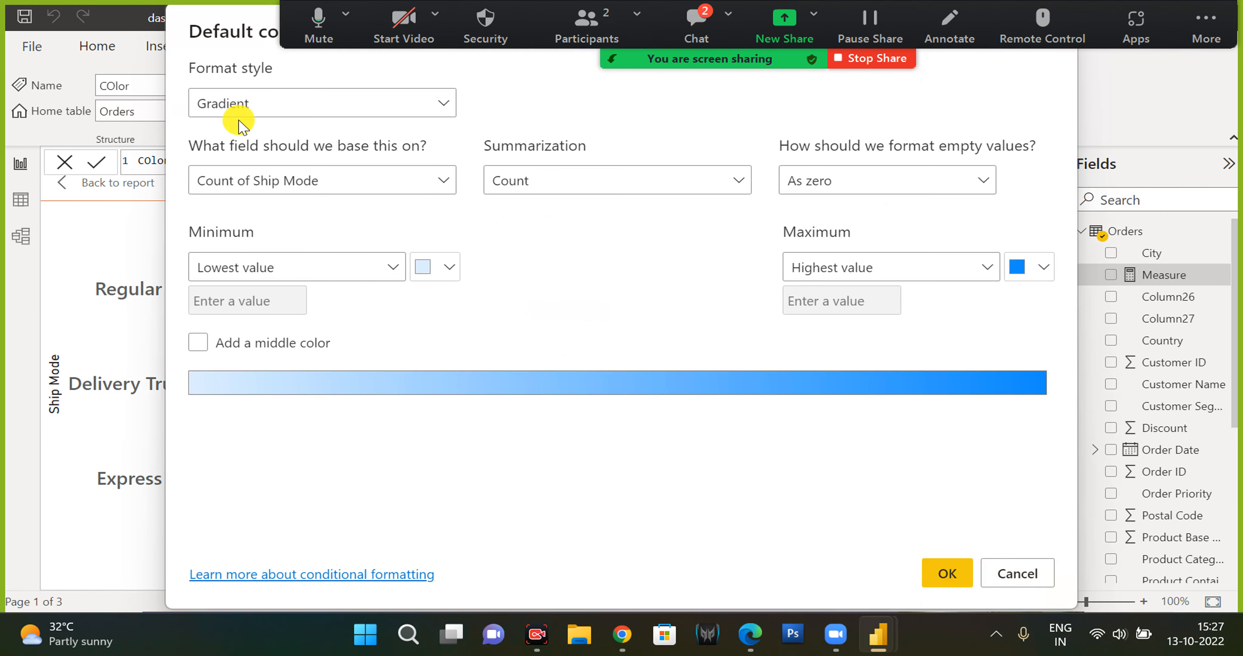
Set the bars' default colour conditional formatting to Field value based on the COlor measure and apply it.
{"action": "left_click", "coordinate": [246, 103]}
{"action": "left_click", "coordinate": [240, 161]}
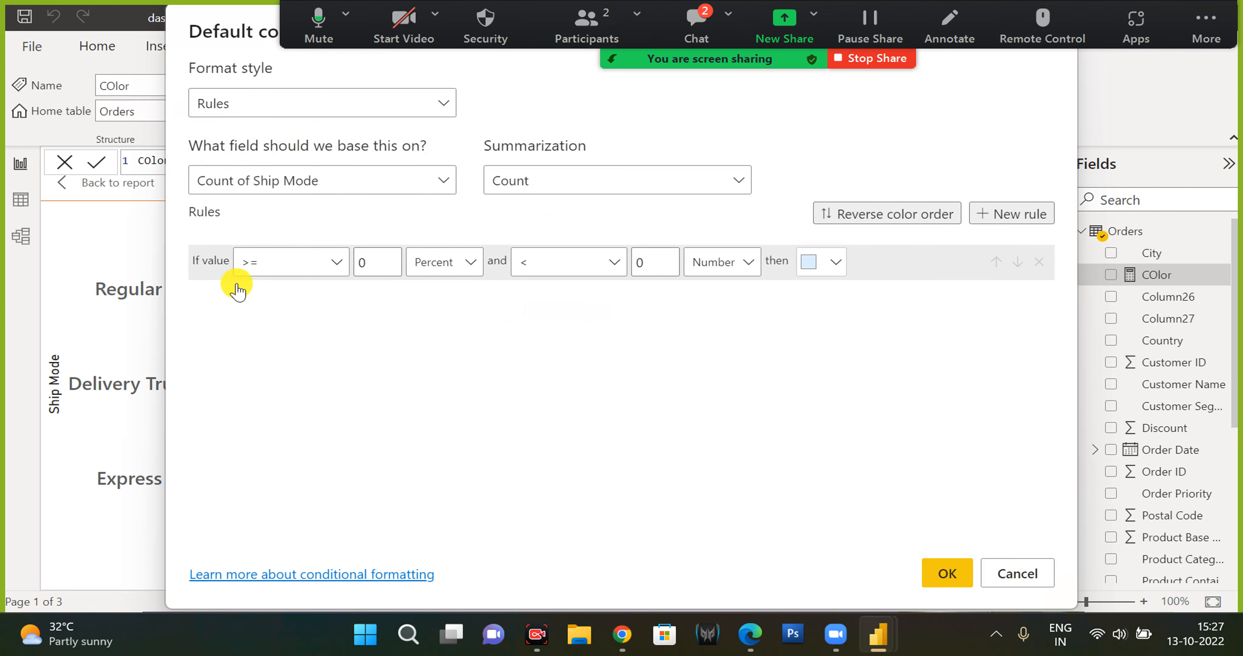
{"action": "left_click", "coordinate": [238, 101]}
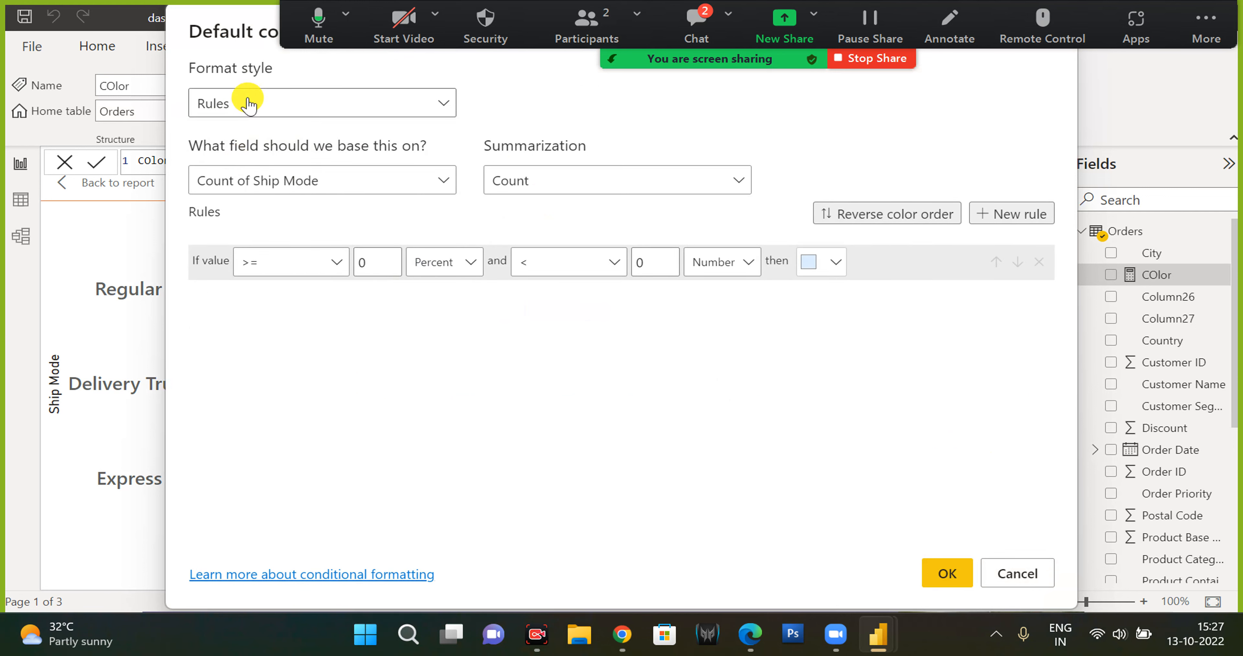
{"action": "left_click", "coordinate": [227, 192]}
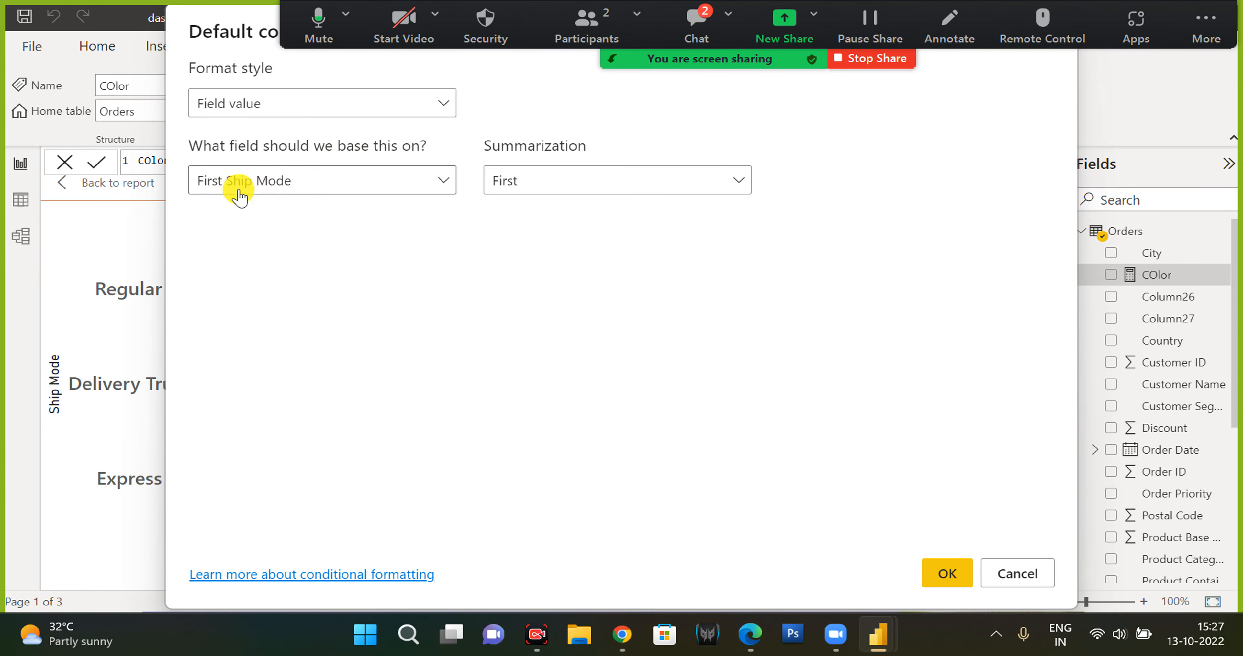
{"action": "left_click", "coordinate": [264, 186]}
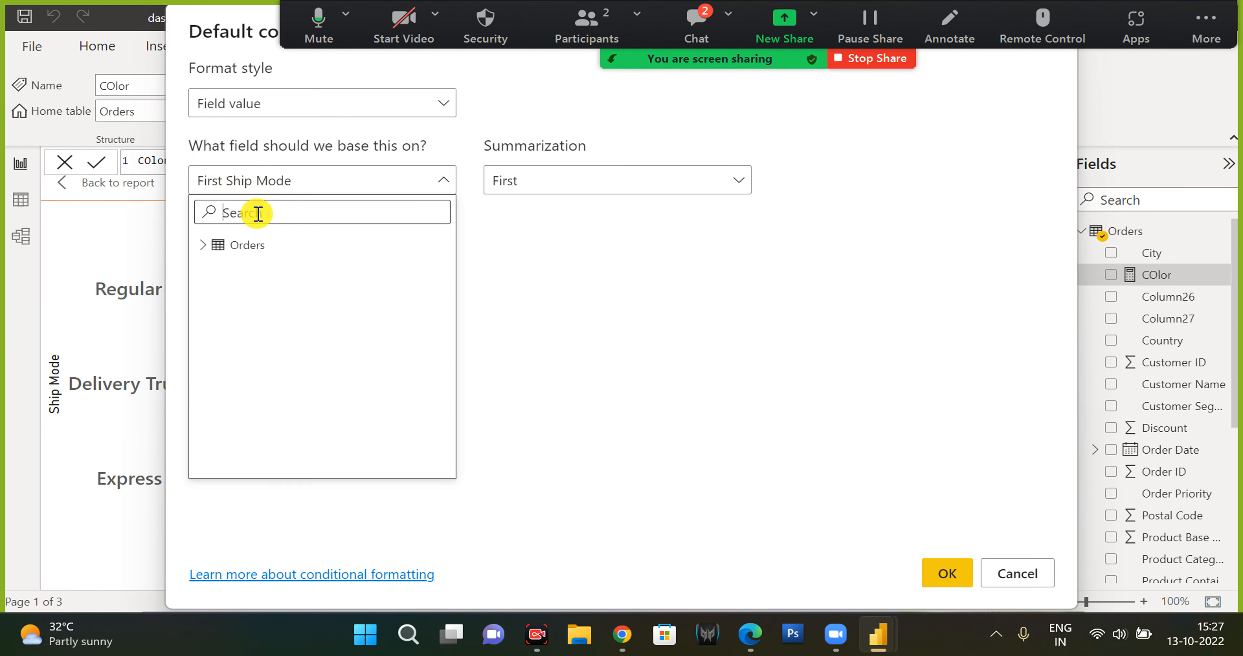
{"action": "left_click", "coordinate": [207, 245]}
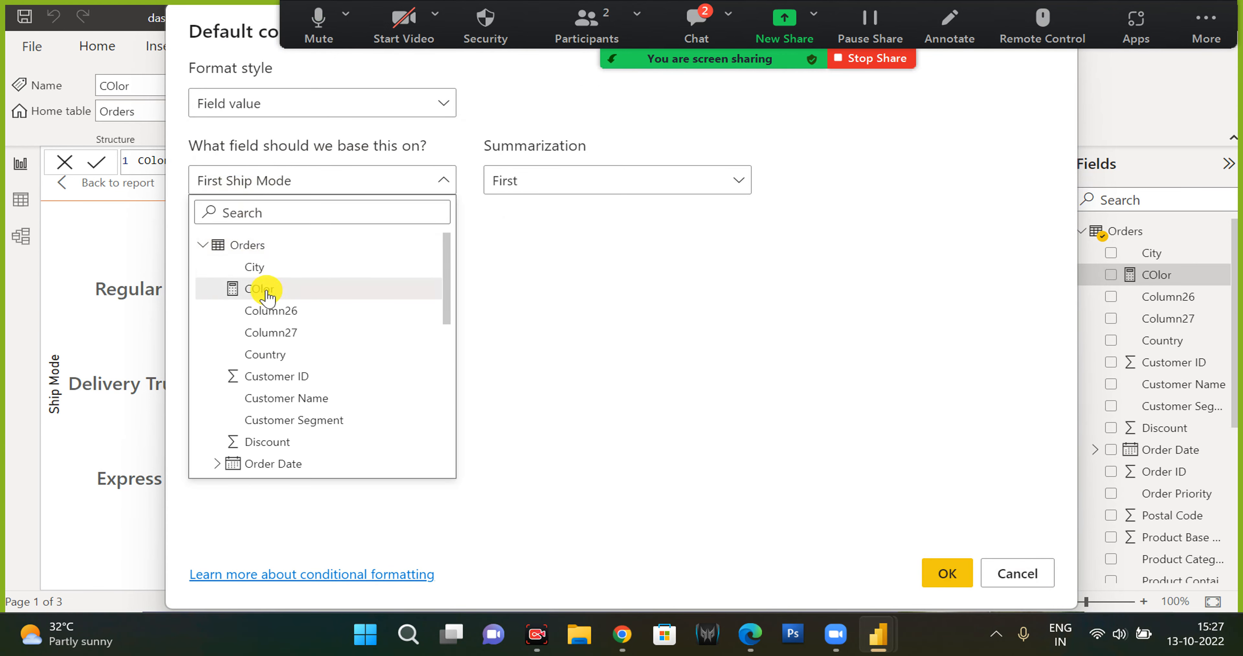
{"action": "left_click", "coordinate": [268, 292]}
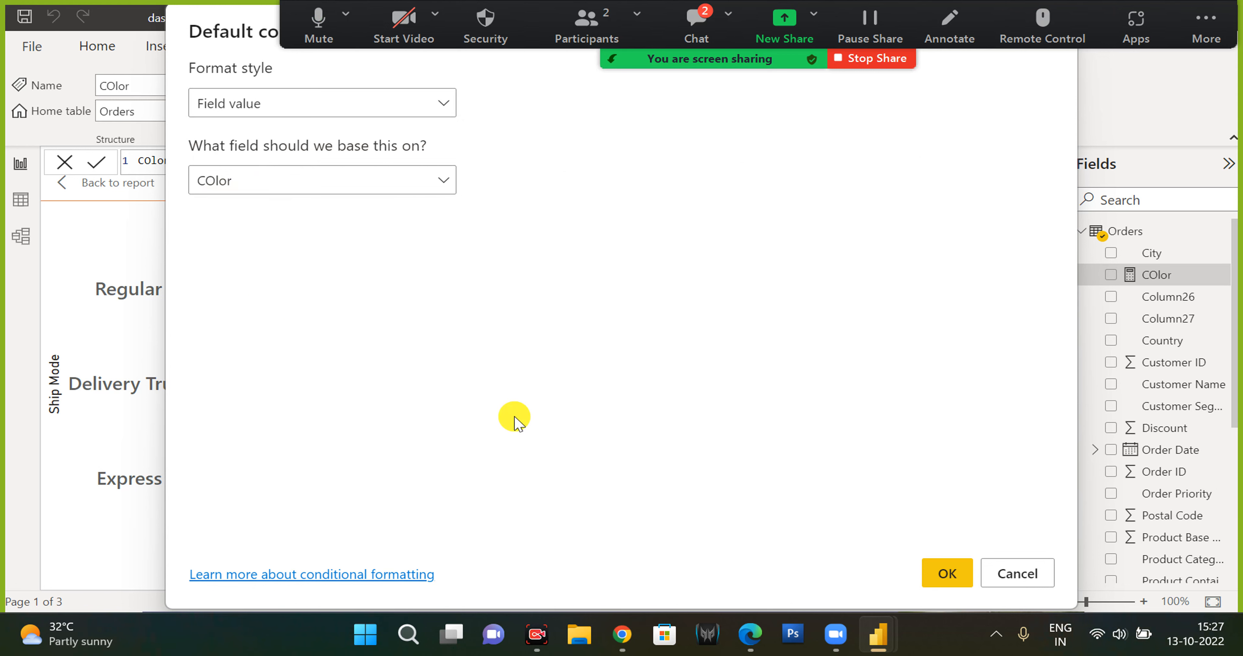
{"action": "left_click", "coordinate": [945, 573]}
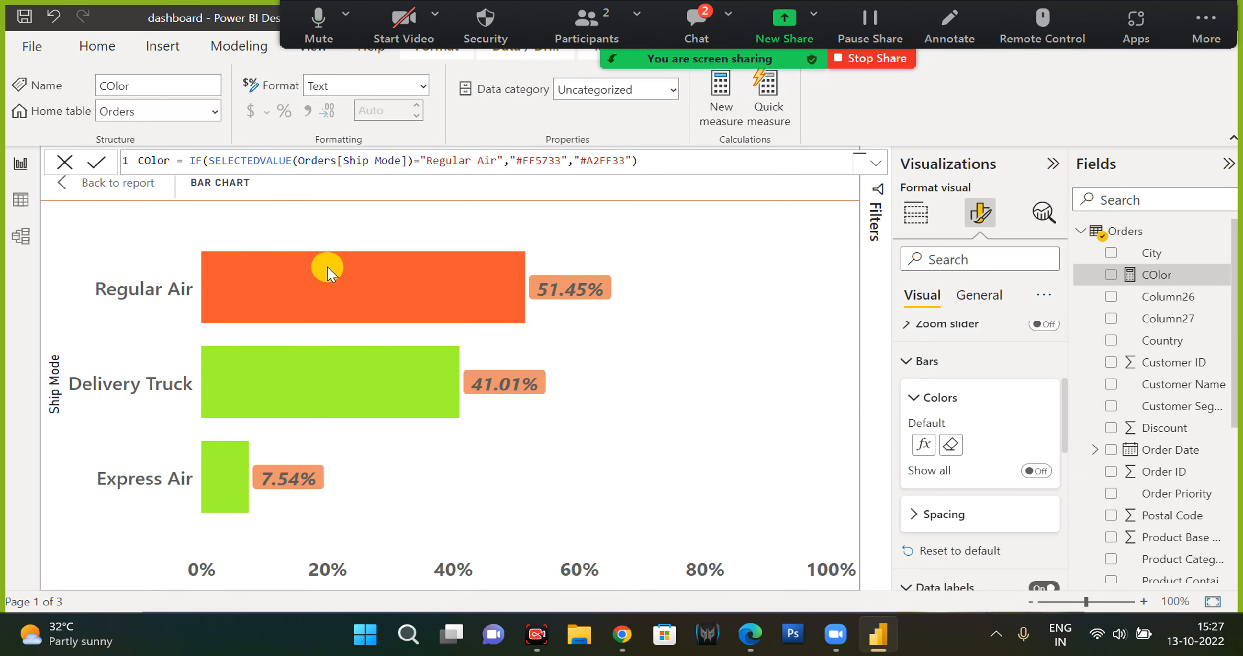
Search the web for alt codes and open the alt-codes.net symbol list.
{"action": "mouse_move", "coordinate": [329, 273]}
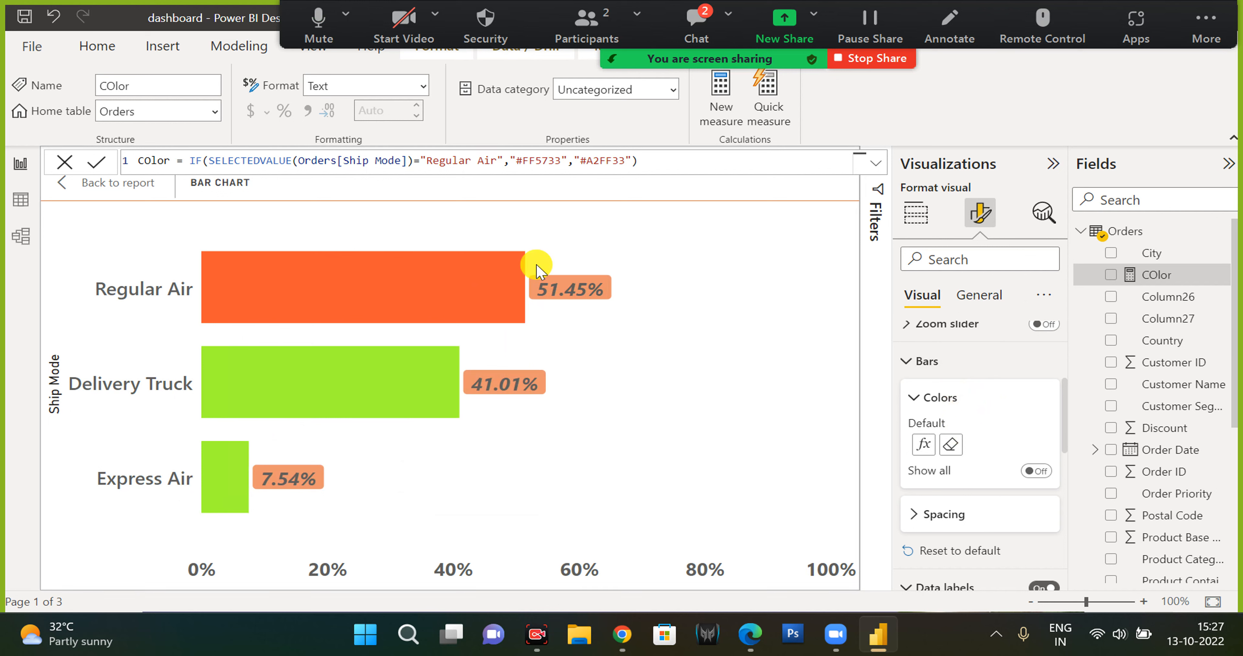
{"action": "left_click_drag", "start_coordinate": [515, 160], "coordinate": [532, 156]}
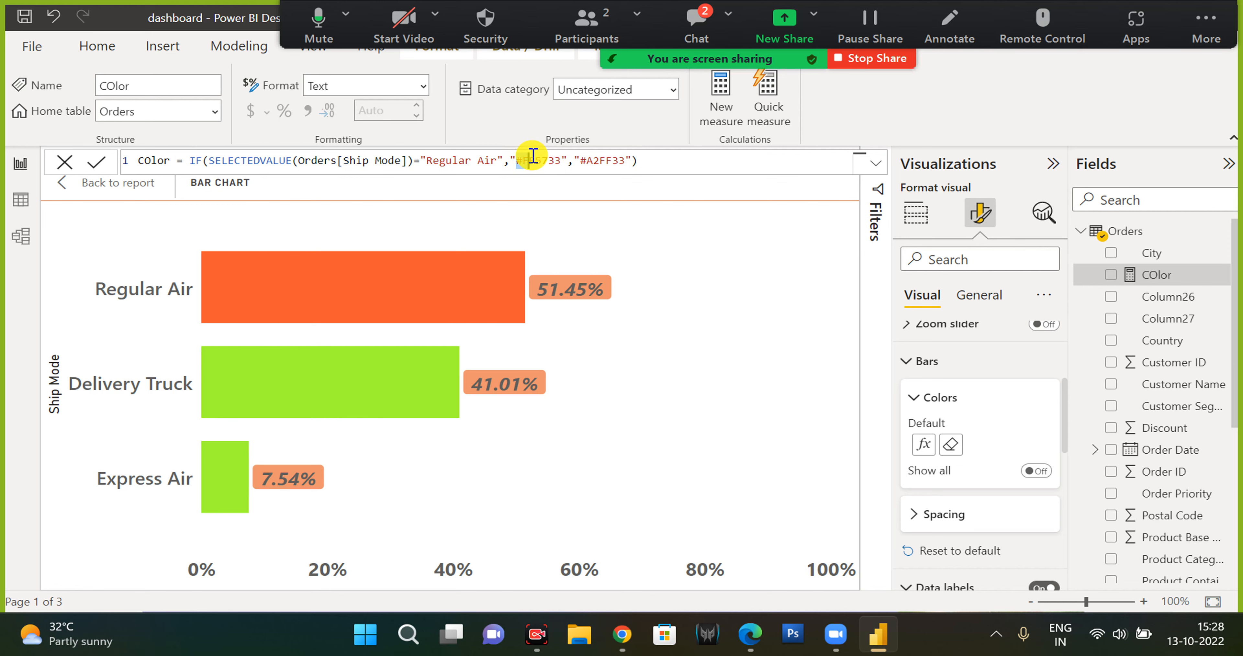
{"action": "left_click", "coordinate": [622, 633]}
{"action": "left_click", "coordinate": [145, 47]}
{"action": "type", "text": "al"}
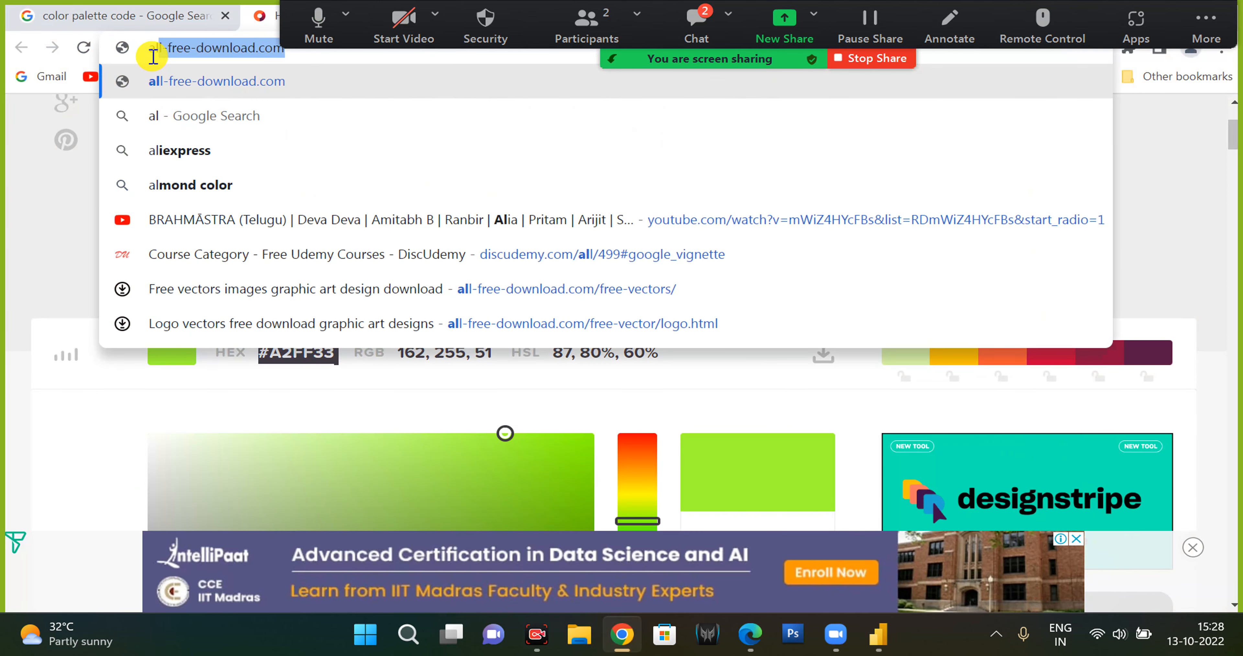
{"action": "key", "text": "ctrl+t"}
{"action": "type", "text": "alt"}
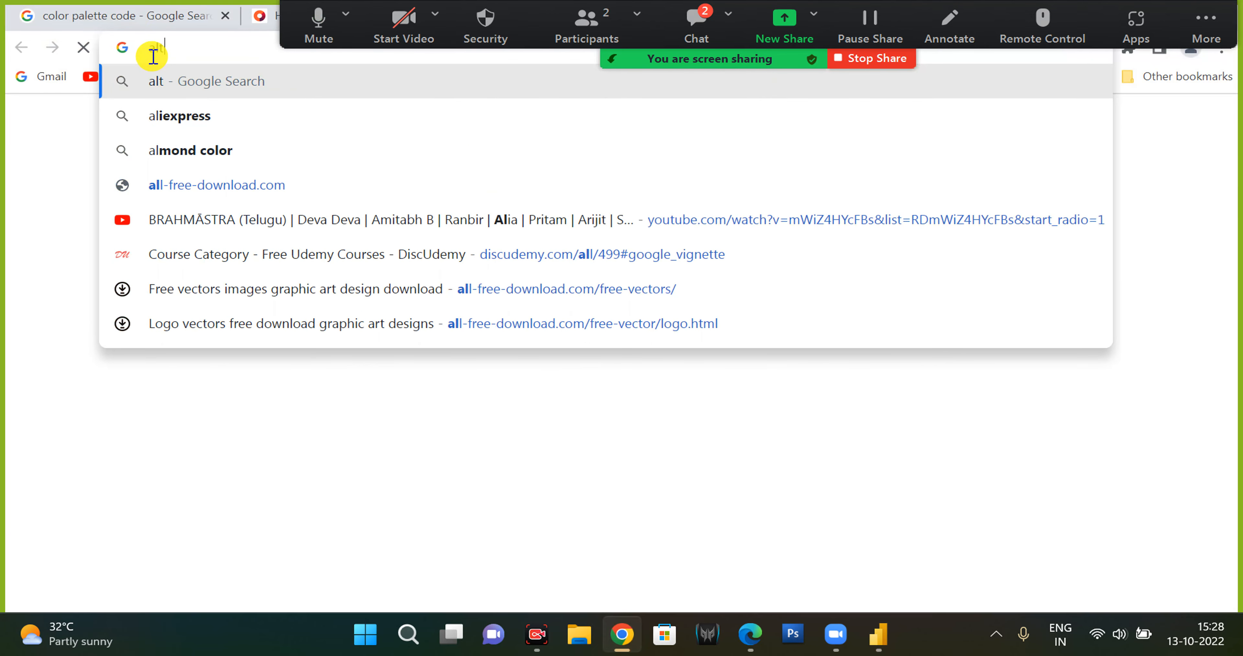
{"action": "type", "text": " codes"}
{"action": "key", "text": "Return"}
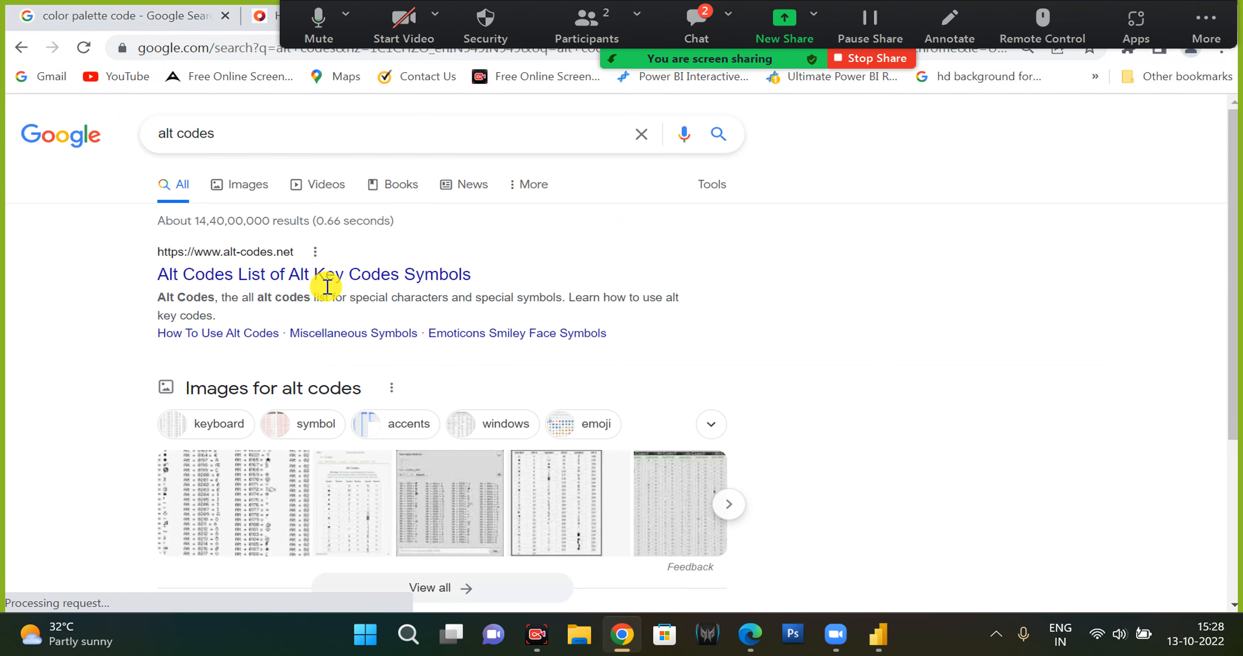
{"action": "left_click", "coordinate": [330, 281]}
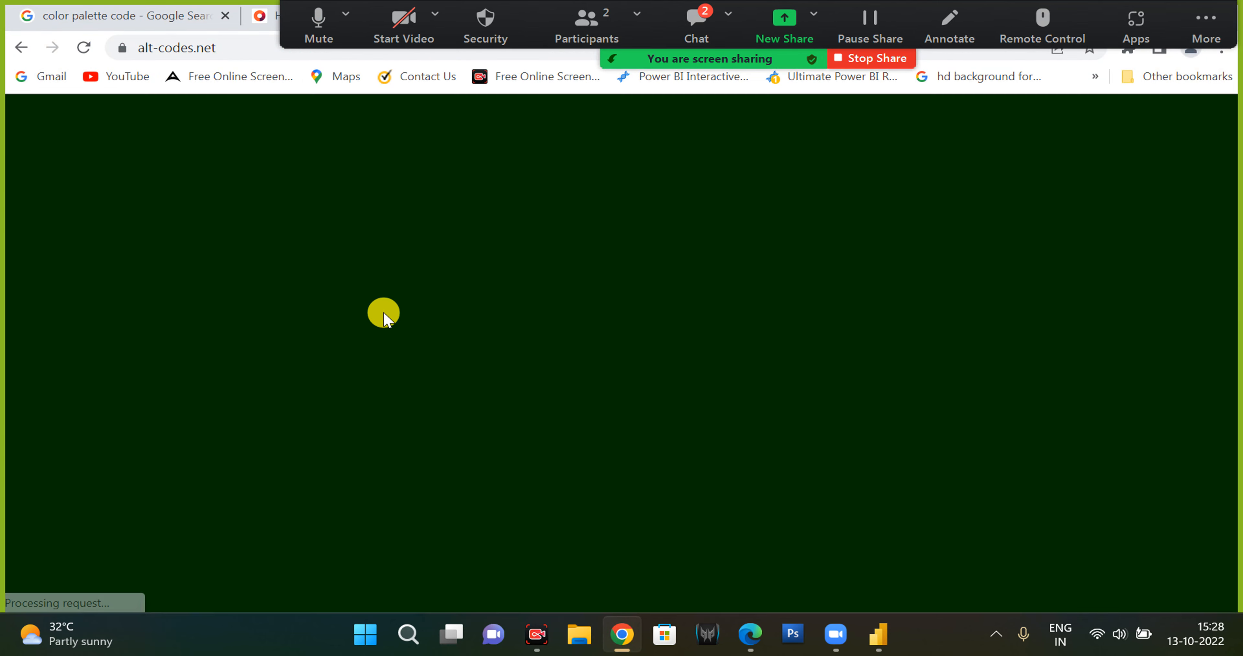
Find the up-triangle symbol with code 30 in the list and copy it.
{"action": "scroll", "coordinate": [139, 360], "scroll_direction": "down", "scroll_amount": 5}
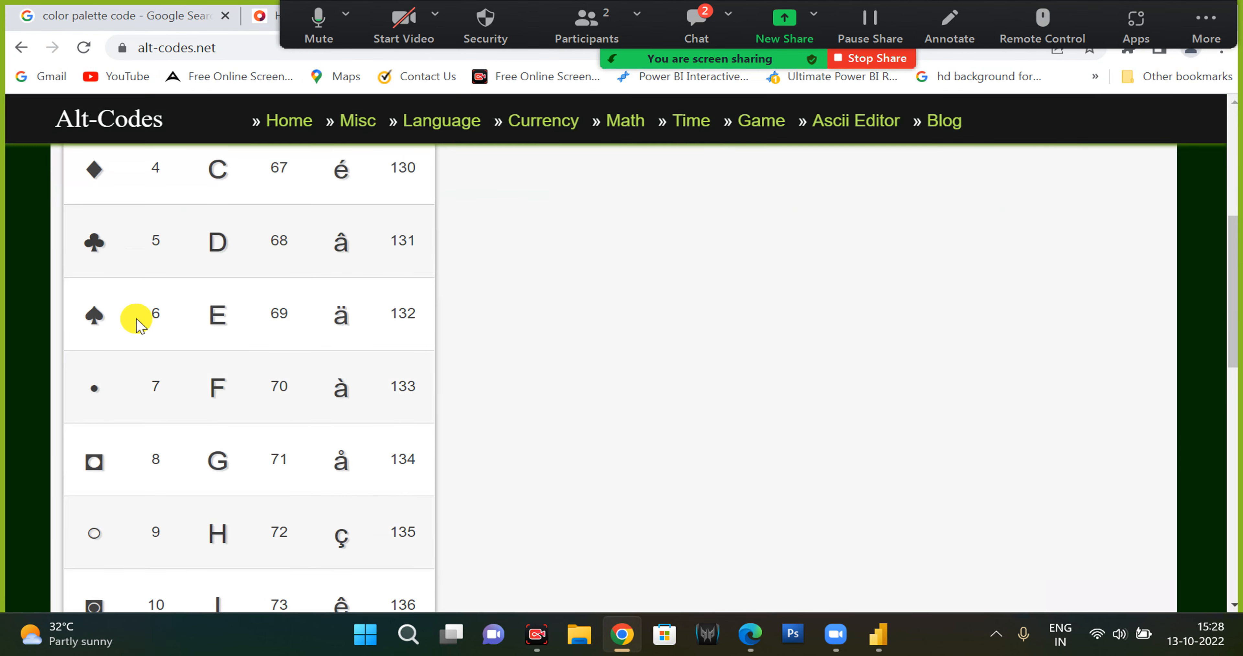
{"action": "scroll", "coordinate": [134, 319], "scroll_direction": "down", "scroll_amount": 5}
{"action": "scroll", "coordinate": [136, 323], "scroll_direction": "down", "scroll_amount": 20}
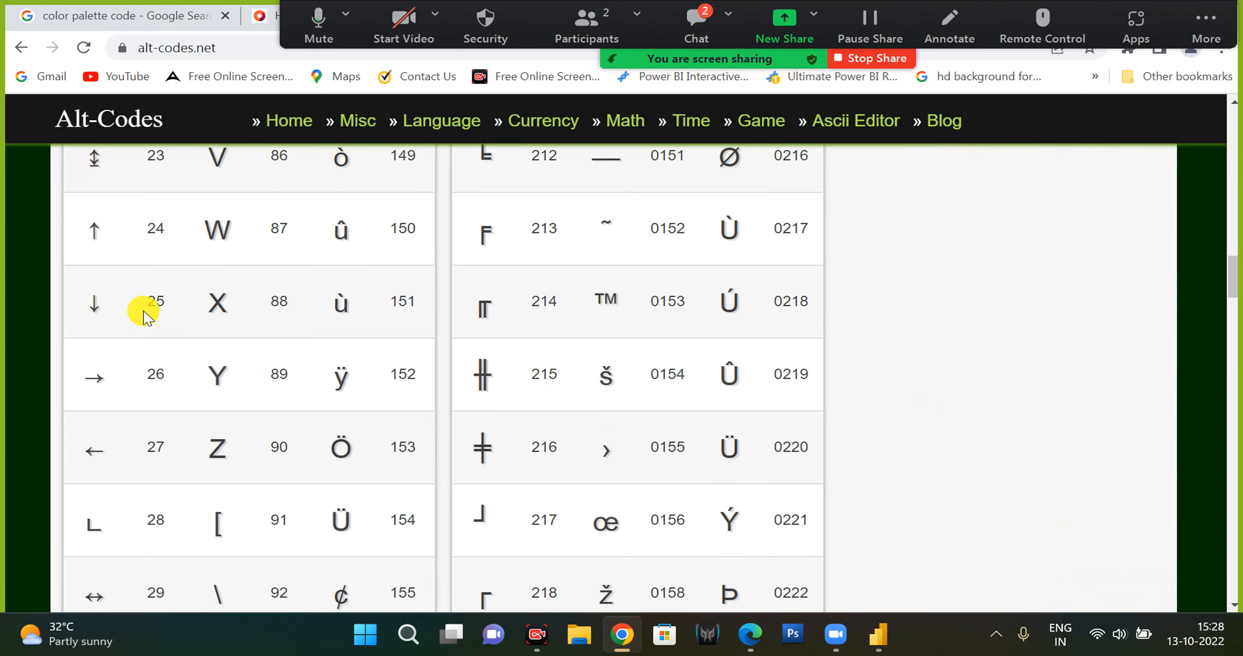
{"action": "scroll", "coordinate": [144, 314], "scroll_direction": "down", "scroll_amount": 3}
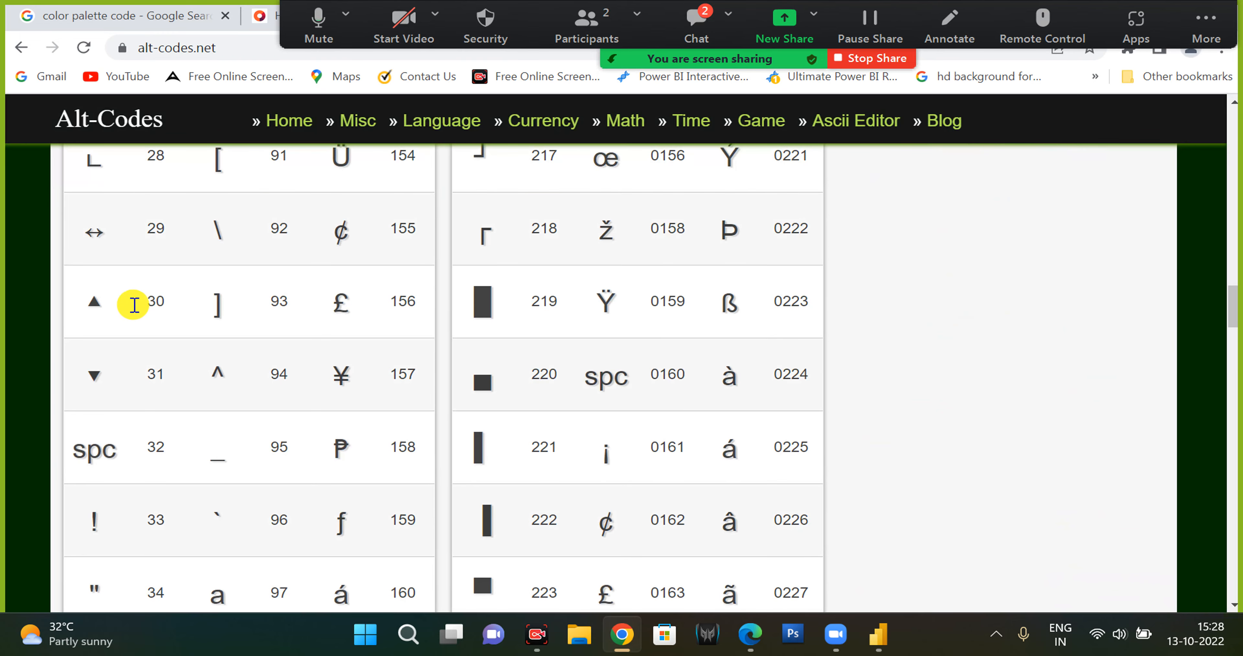
{"action": "left_click", "coordinate": [115, 309]}
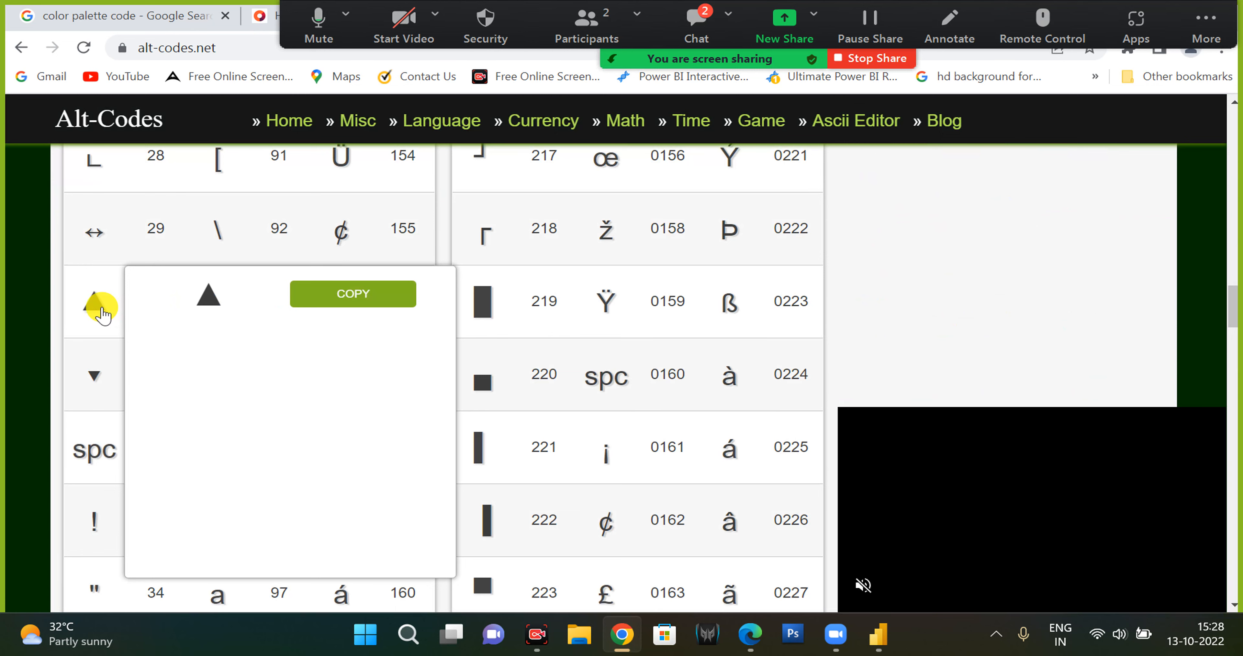
{"action": "left_click", "coordinate": [301, 294]}
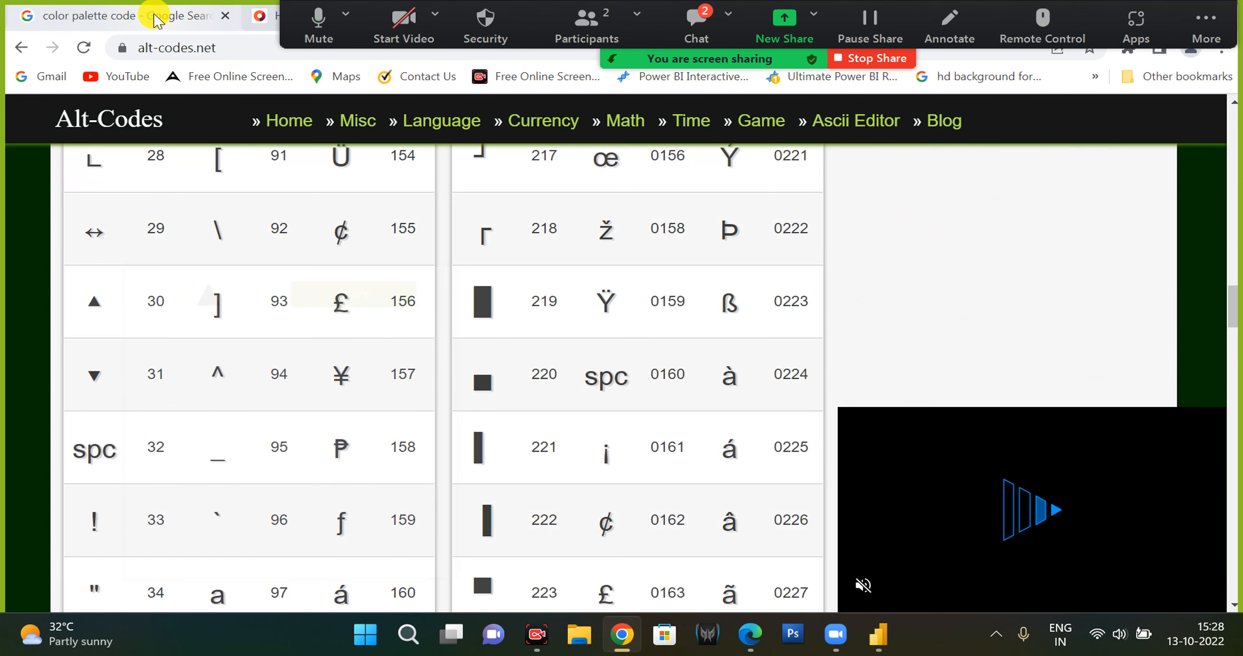
Search the web for shapes codes for power bi and read the Power BI community thread on geometric shape codes.
{"action": "left_click", "coordinate": [162, 19]}
{"action": "left_click_drag", "start_coordinate": [252, 136], "coordinate": [275, 138]}
{"action": "left_click_drag", "start_coordinate": [184, 139], "coordinate": [89, 117]}
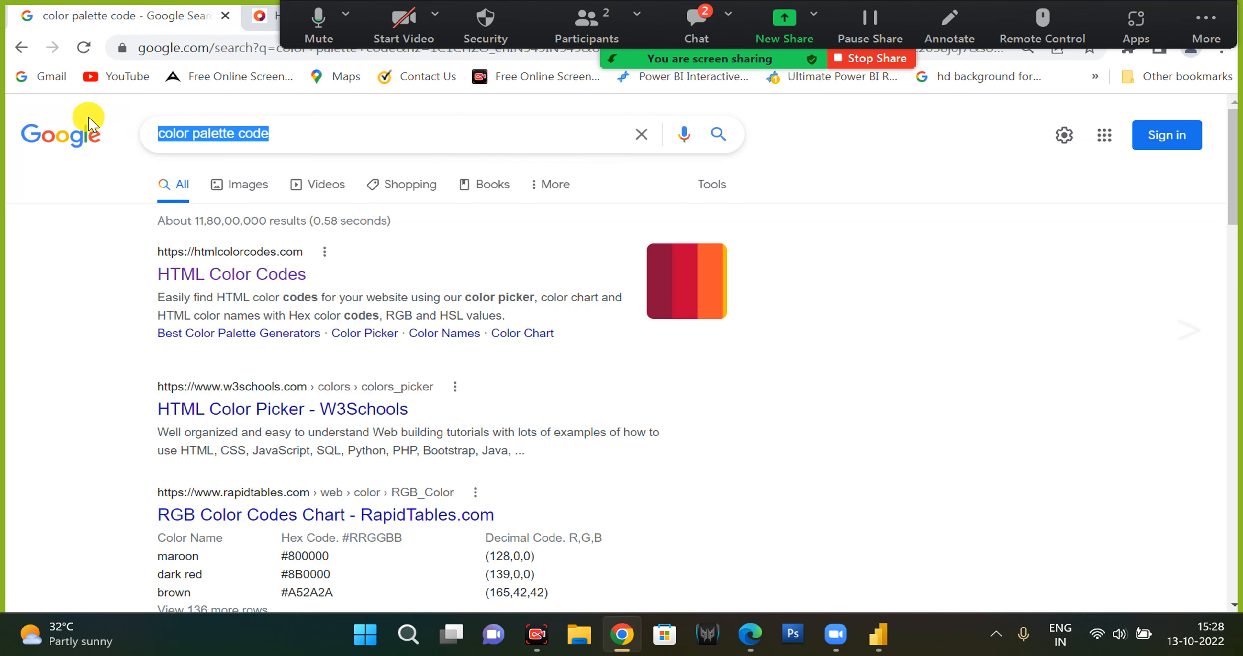
{"action": "type", "text": "shapes codes for power bi"}
{"action": "key", "text": "Return"}
{"action": "left_click", "coordinate": [444, 309]}
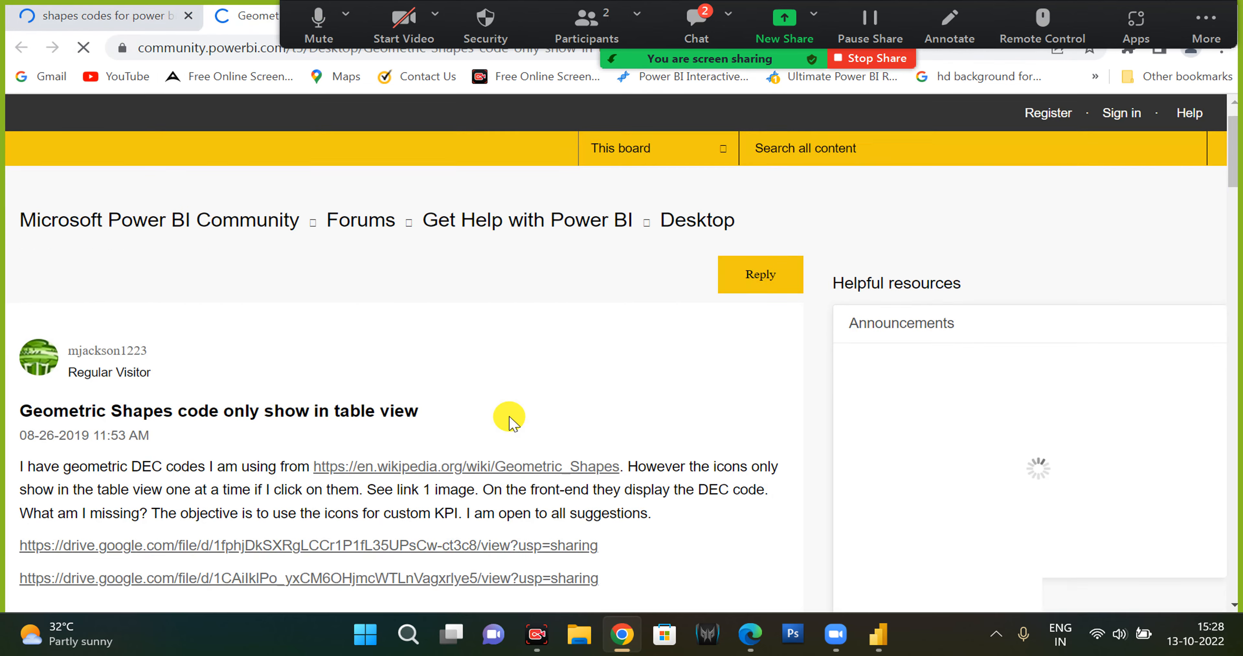
{"action": "scroll", "coordinate": [502, 395], "scroll_direction": "down", "scroll_amount": 5}
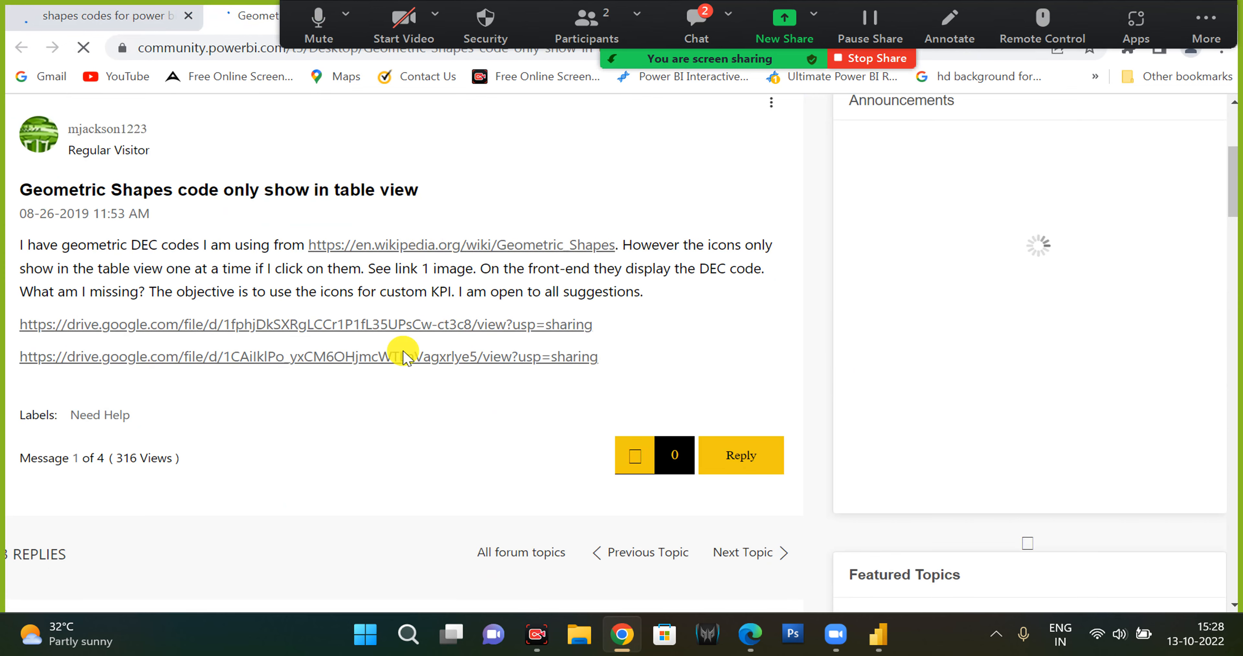
{"action": "scroll", "coordinate": [403, 369], "scroll_direction": "down", "scroll_amount": 10}
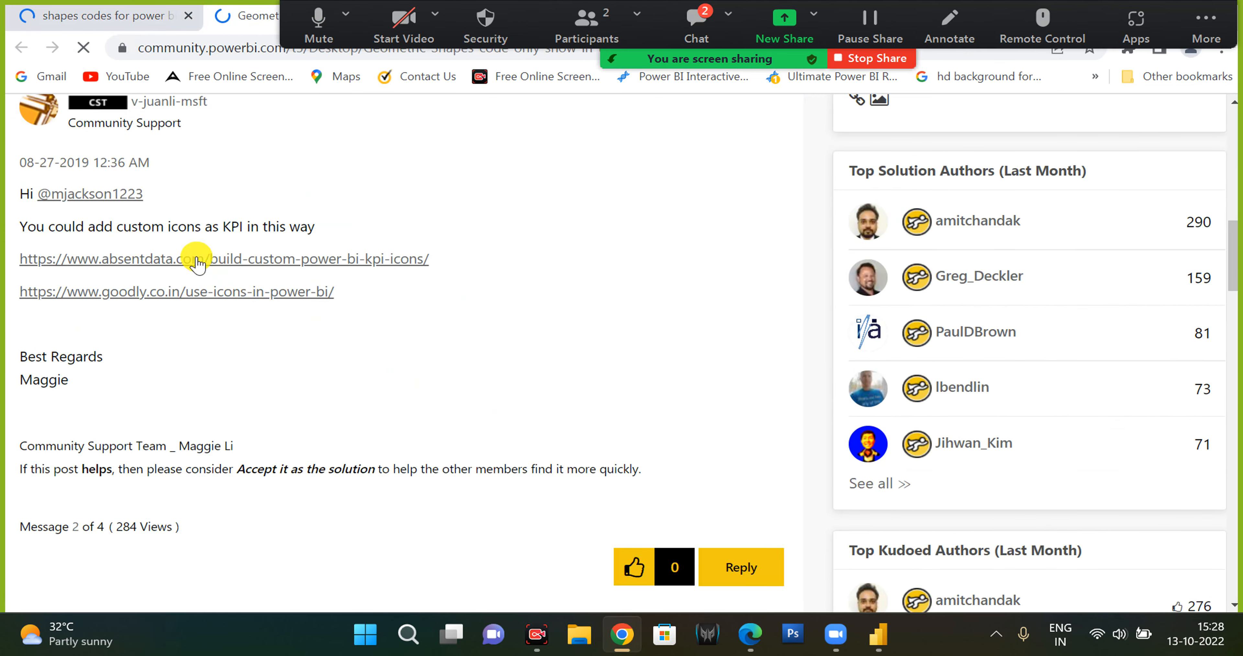
{"action": "scroll", "coordinate": [269, 451], "scroll_direction": "down", "scroll_amount": 1}
{"action": "scroll", "coordinate": [271, 458], "scroll_direction": "down", "scroll_amount": 15}
{"action": "scroll", "coordinate": [271, 453], "scroll_direction": "down", "scroll_amount": 15}
Return to Power BI, discard the formula edit and insert a new table visual on the dashboard page.
{"action": "left_click", "coordinate": [878, 633]}
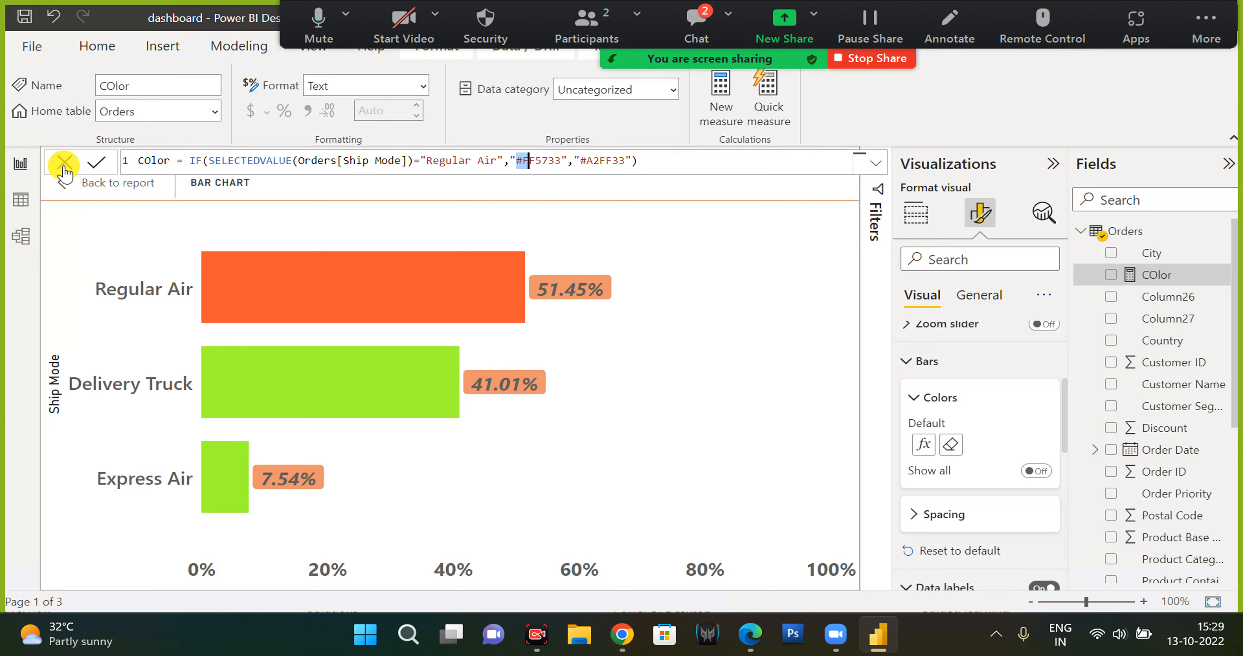
{"action": "left_click", "coordinate": [69, 187]}
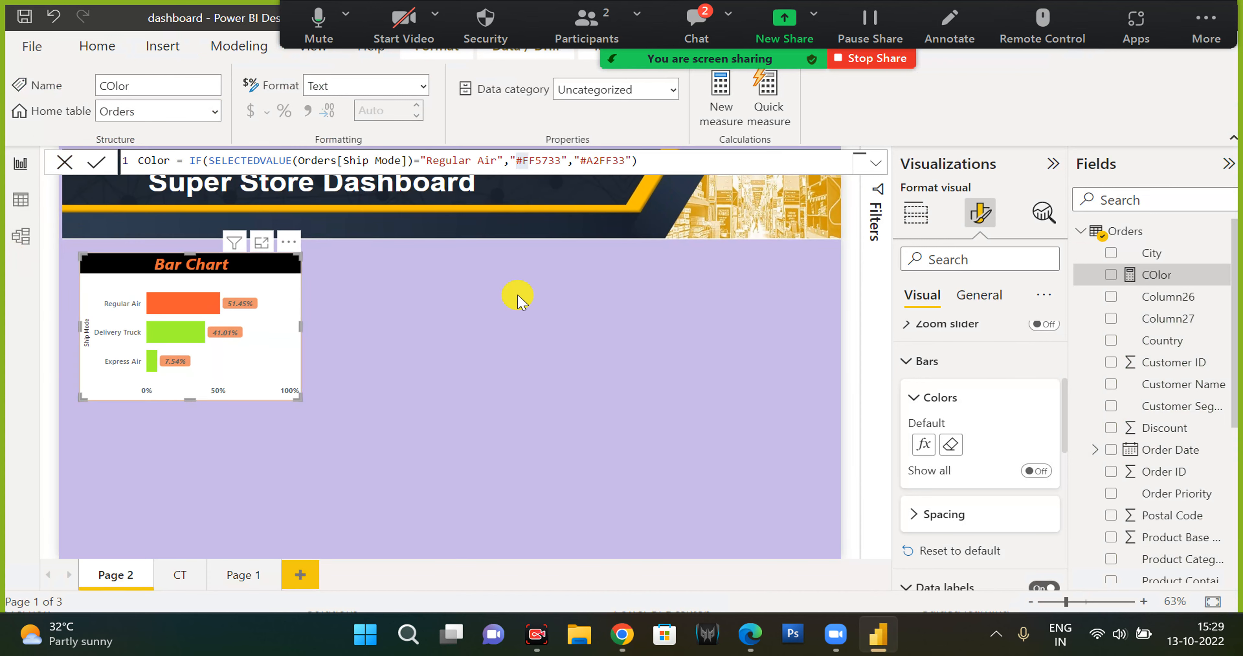
{"action": "left_click", "coordinate": [916, 215]}
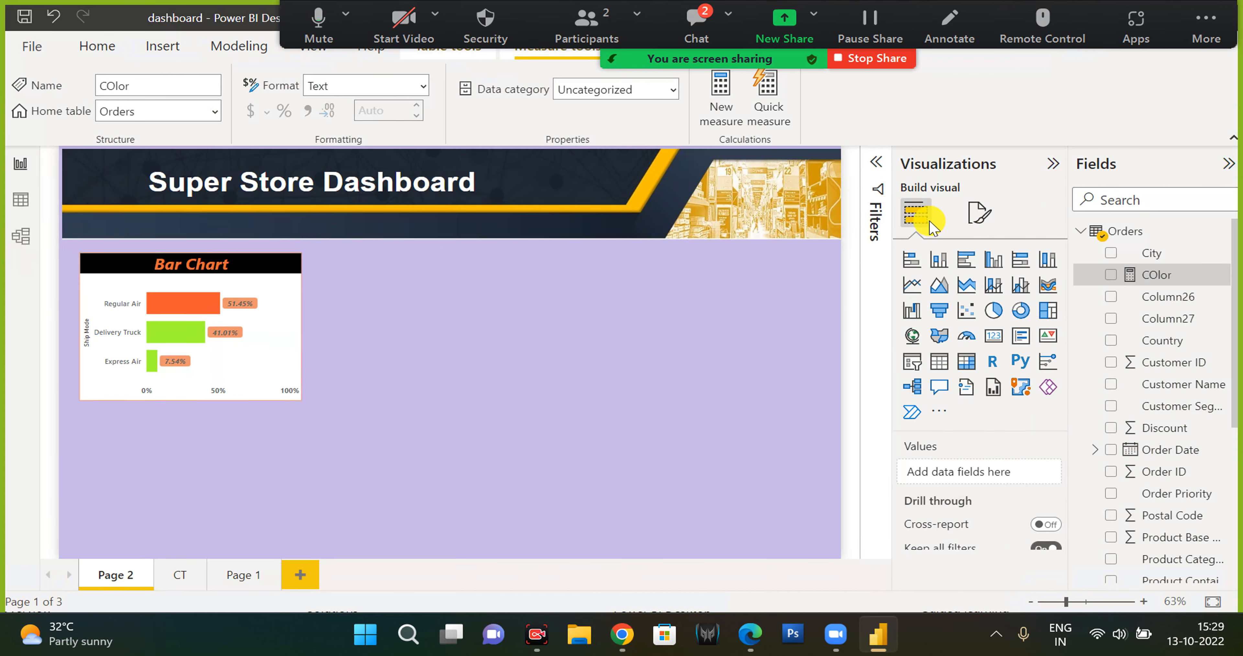
{"action": "left_click", "coordinate": [940, 362]}
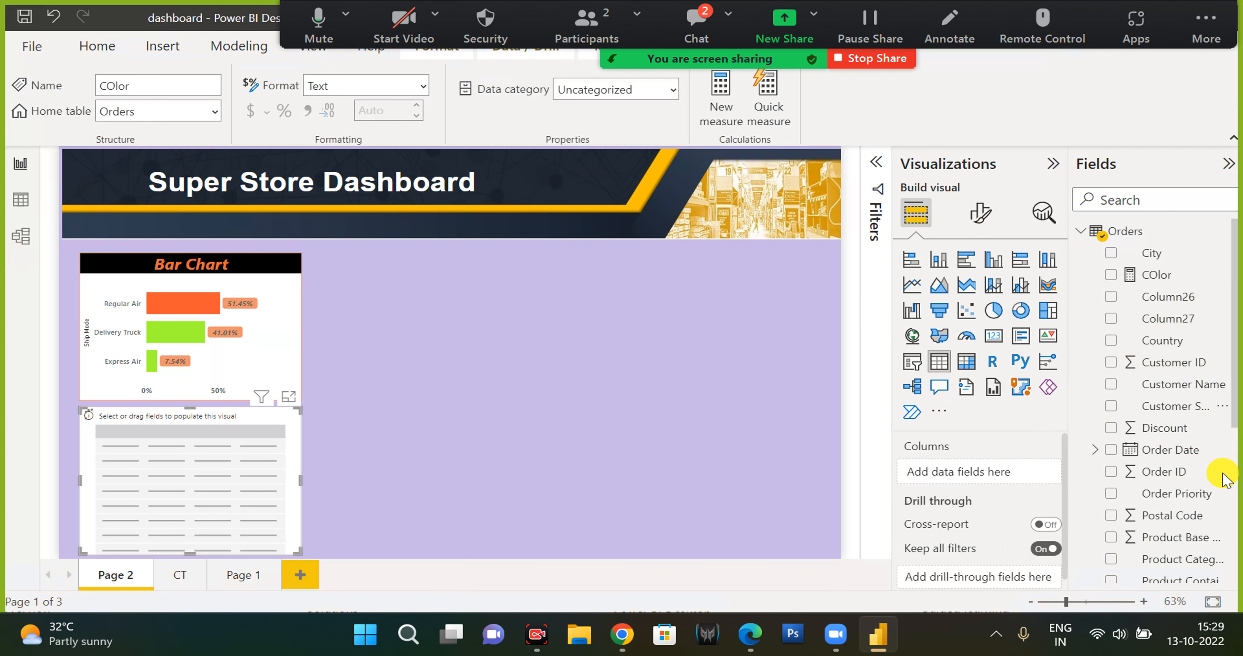
Add Order Priority to the table and move the table beside the bar chart.
{"action": "scroll", "coordinate": [1177, 463], "scroll_direction": "down", "scroll_amount": 3}
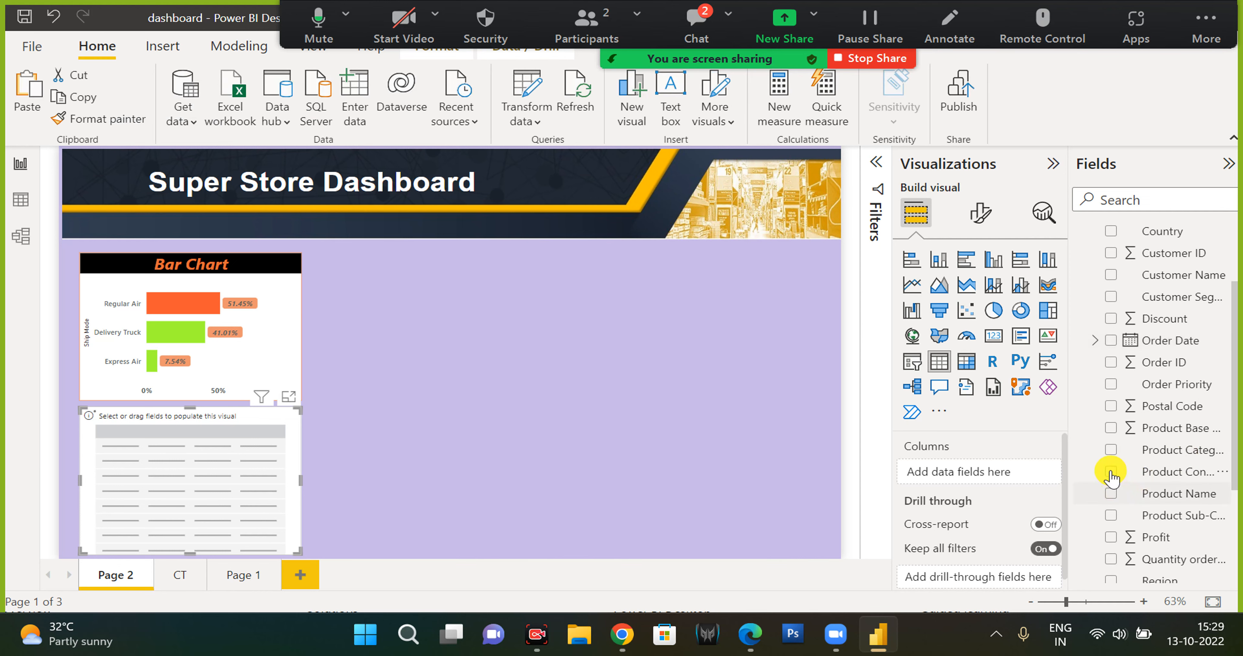
{"action": "scroll", "coordinate": [1110, 501], "scroll_direction": "up", "scroll_amount": 3}
{"action": "left_click", "coordinate": [1111, 494]}
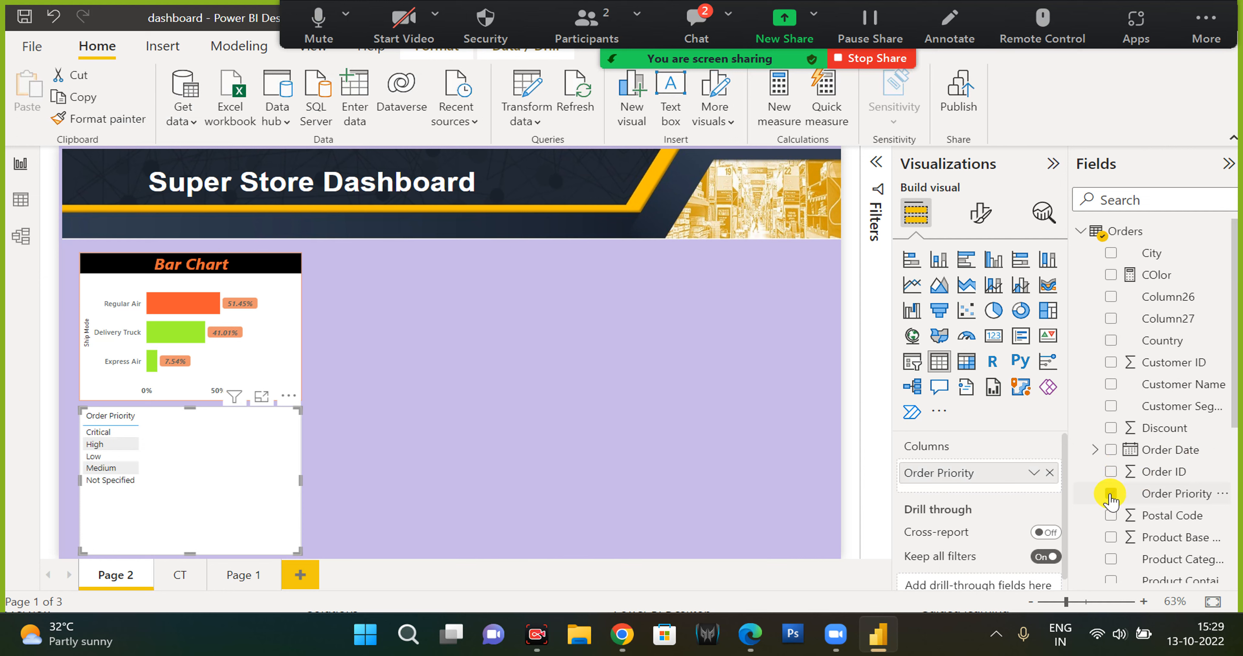
{"action": "left_click_drag", "start_coordinate": [208, 448], "coordinate": [497, 349]}
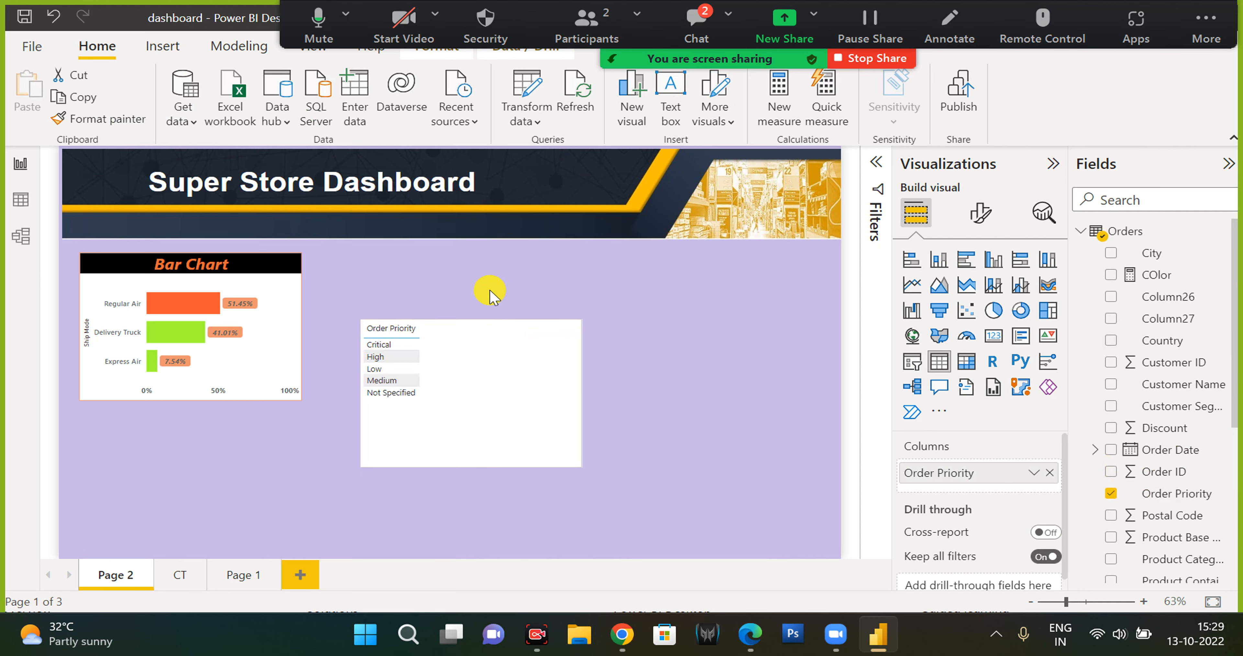
{"action": "left_click_drag", "start_coordinate": [490, 290], "coordinate": [488, 290]}
{"action": "mouse_move", "coordinate": [445, 345]}
{"action": "left_mouse_down"}
{"action": "mouse_move", "coordinate": [440, 355]}
{"action": "mouse_move", "coordinate": [438, 344]}
{"action": "left_mouse_up"}
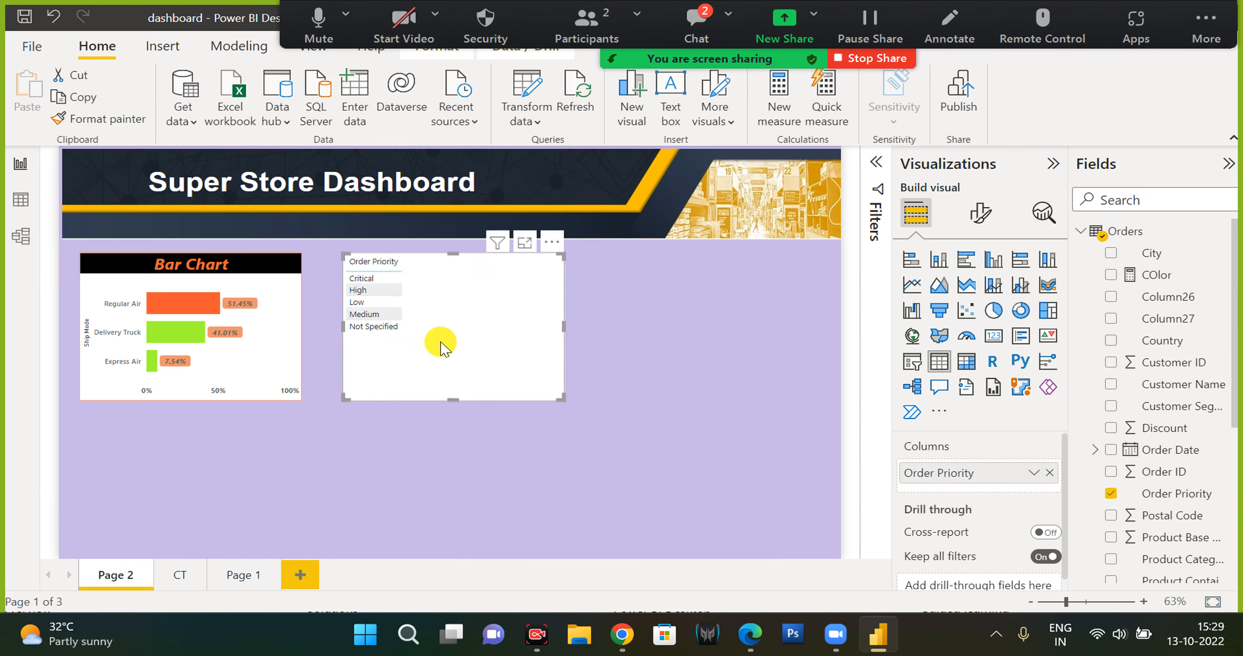
Add the Sales field to the table as a second column.
{"action": "scroll", "coordinate": [1153, 372], "scroll_direction": "down", "scroll_amount": 3}
{"action": "scroll", "coordinate": [1153, 374], "scroll_direction": "down", "scroll_amount": 2}
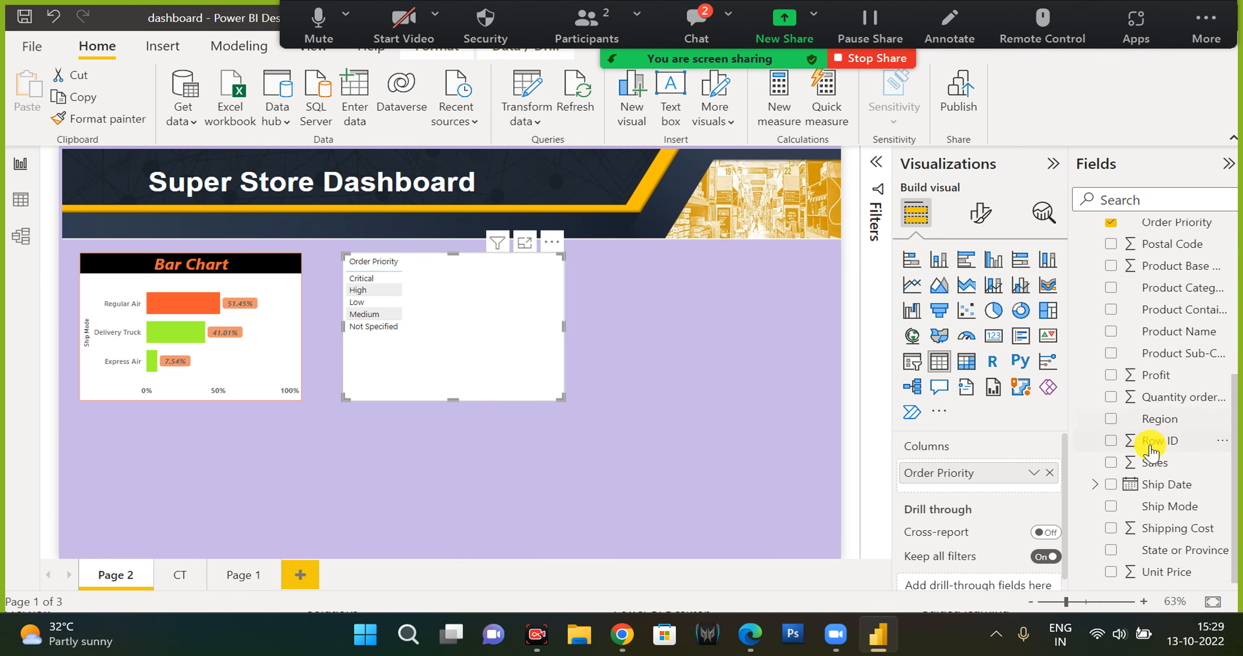
{"action": "left_click", "coordinate": [1111, 463]}
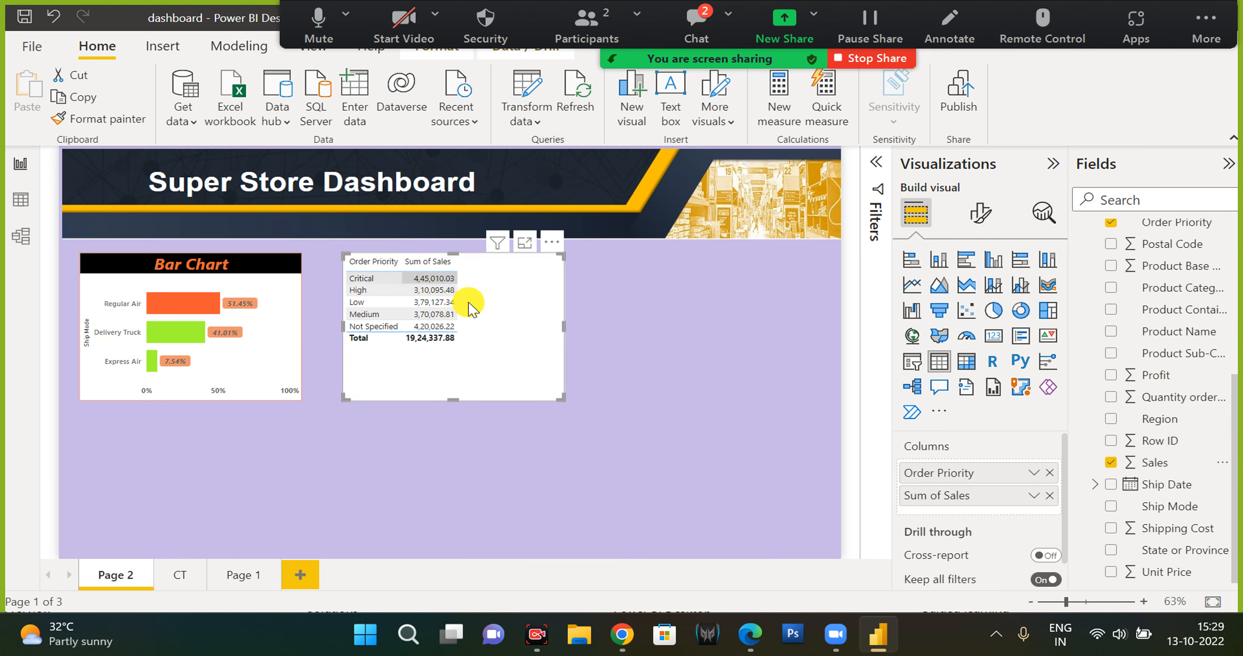
Set the table's value font size to 20.
{"action": "left_click", "coordinate": [986, 213]}
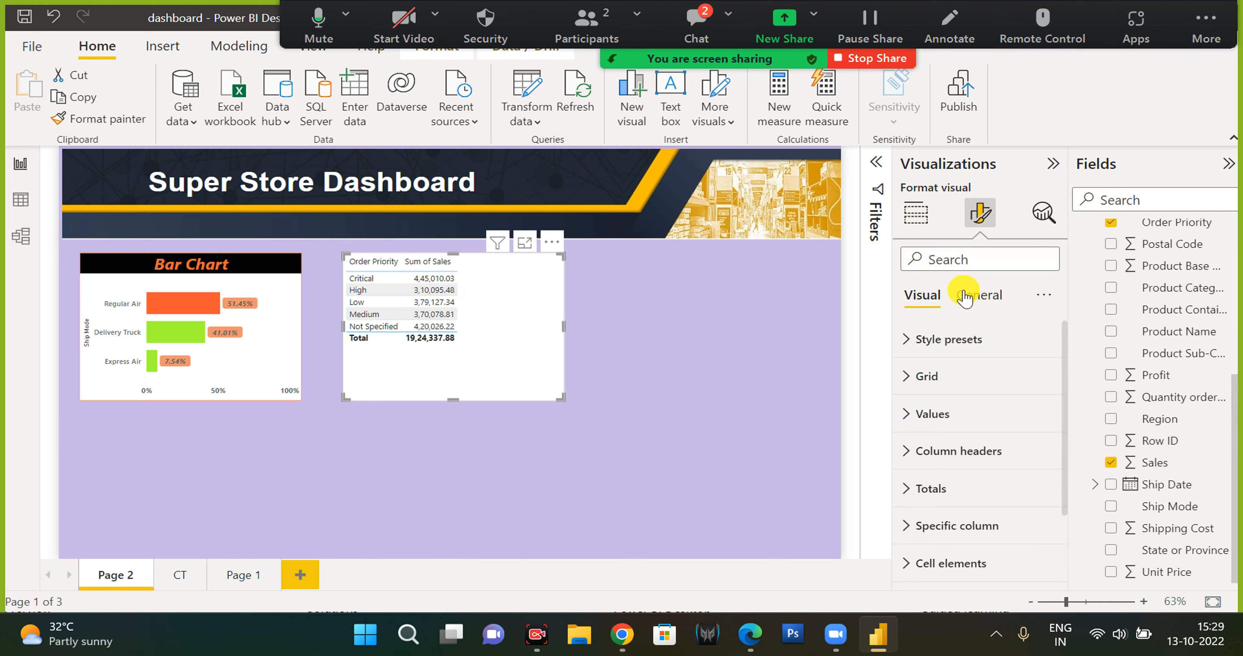
{"action": "left_click", "coordinate": [989, 302]}
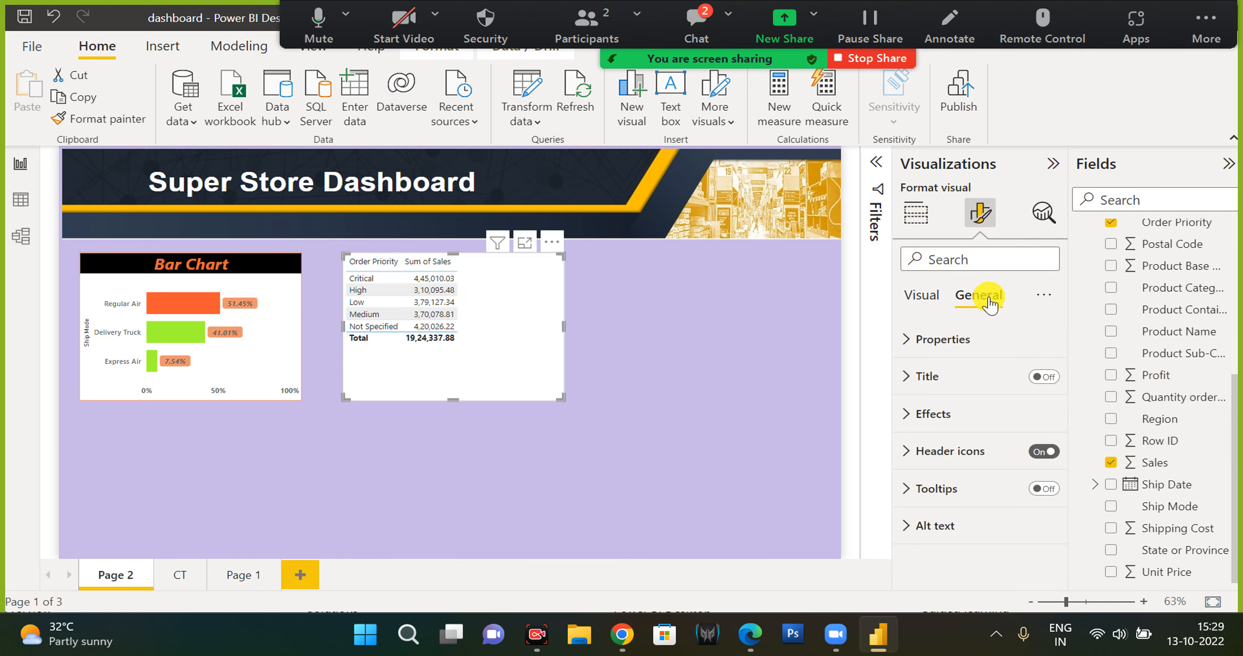
{"action": "left_click", "coordinate": [963, 340]}
{"action": "left_click", "coordinate": [963, 341]}
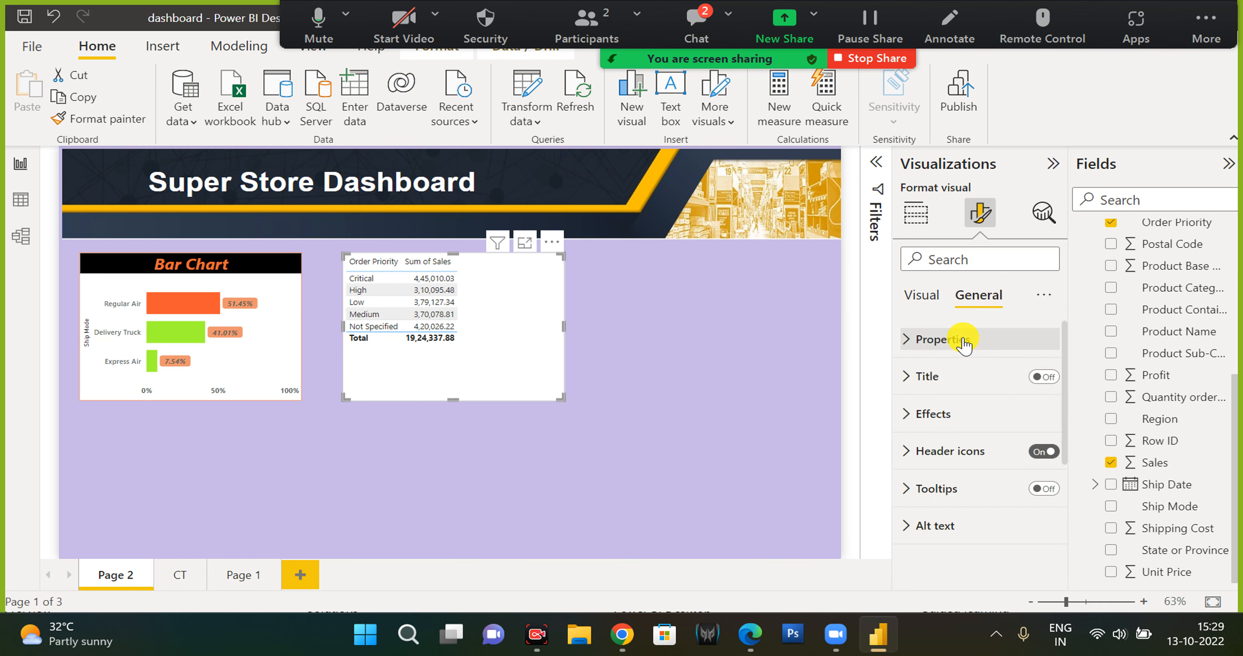
{"action": "left_click", "coordinate": [938, 295]}
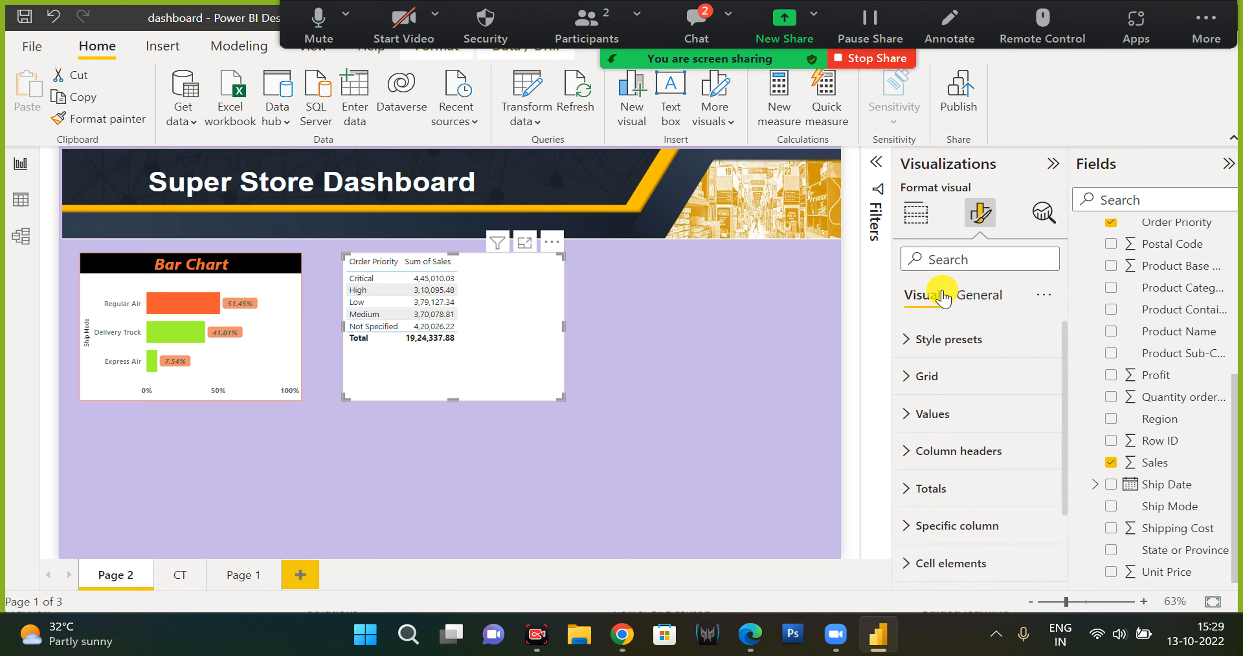
{"action": "left_click", "coordinate": [941, 414]}
{"action": "double_click", "coordinate": [1010, 497]}
{"action": "type", "text": "20"}
Enlarge the table by extending its lower-right corner.
{"action": "left_click_drag", "start_coordinate": [558, 397], "coordinate": [626, 427]}
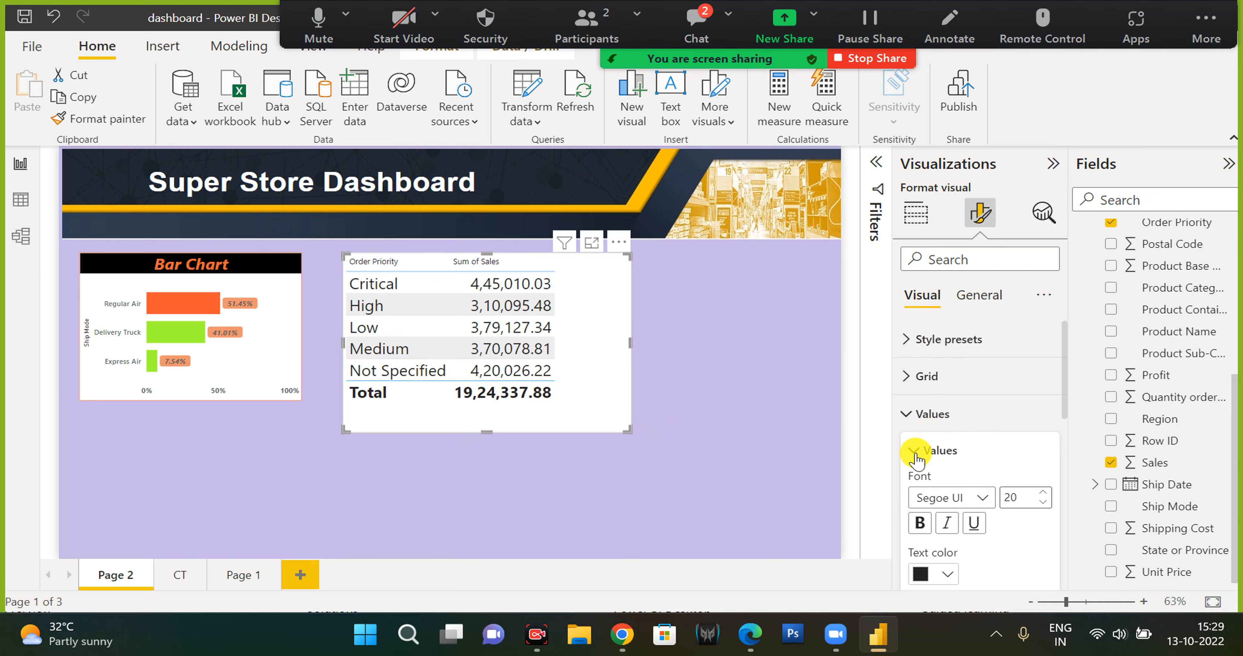
{"action": "left_click", "coordinate": [928, 456]}
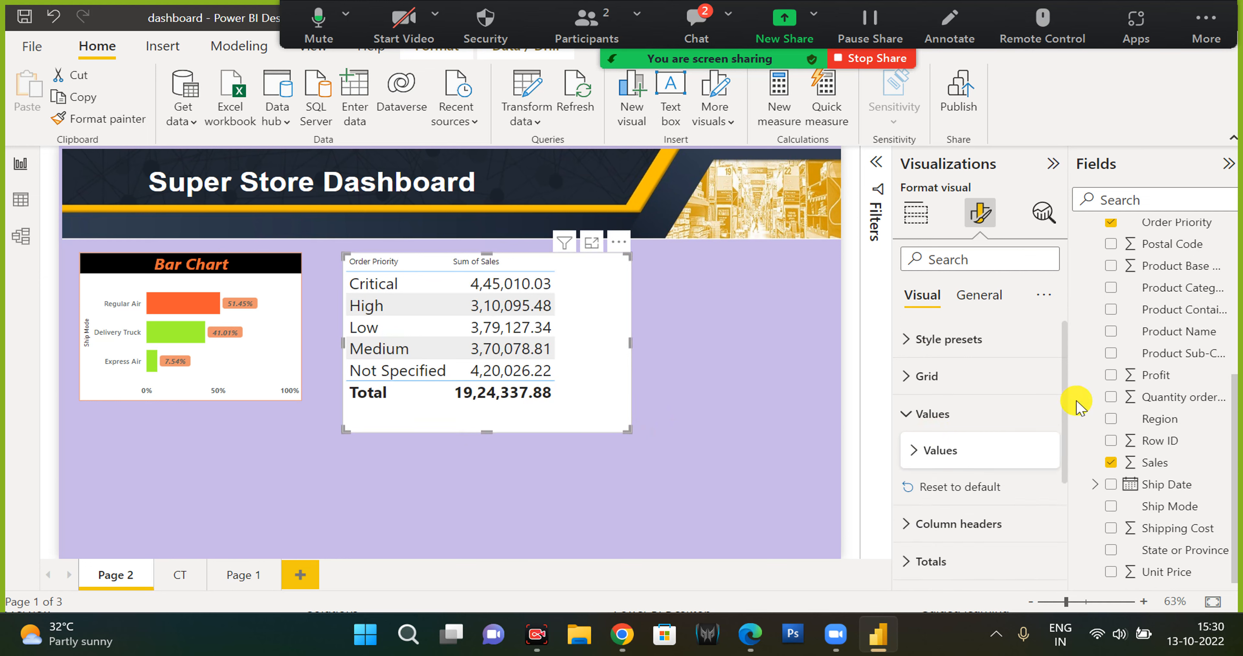
Replace Order Priority with Customer Name in the table's columns and enlarge the table further.
{"action": "scroll", "coordinate": [1109, 451], "scroll_direction": "up", "scroll_amount": 5}
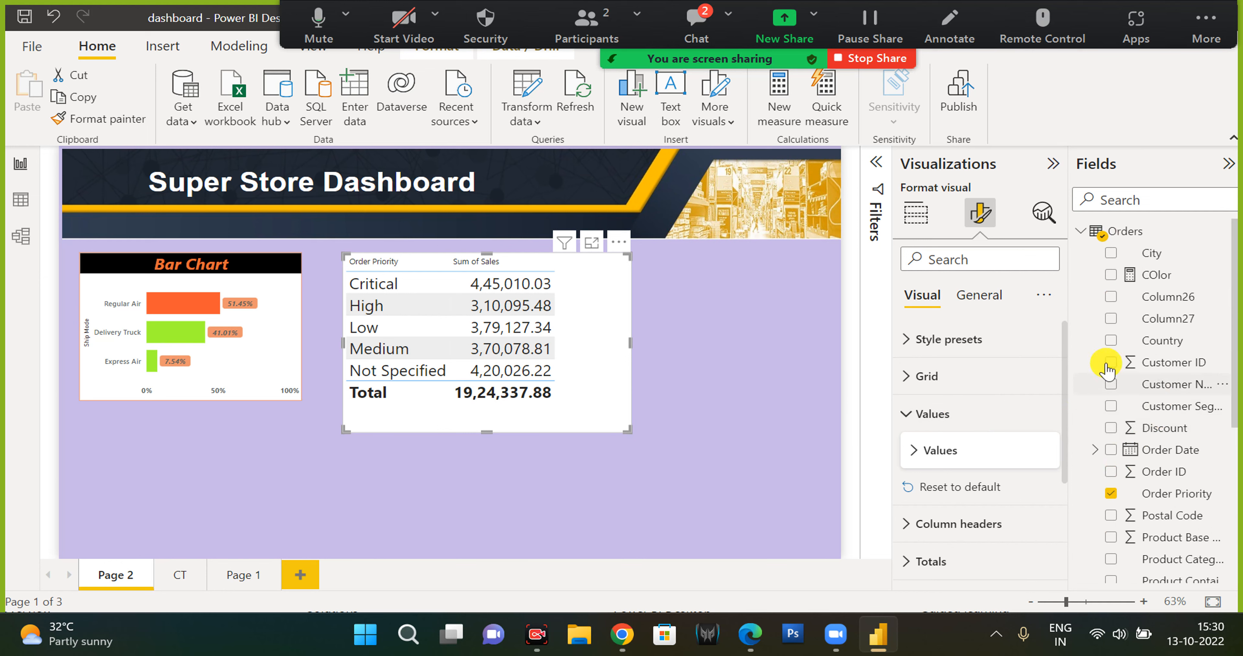
{"action": "left_click", "coordinate": [915, 212]}
{"action": "left_click_drag", "start_coordinate": [1173, 393], "coordinate": [1035, 487]}
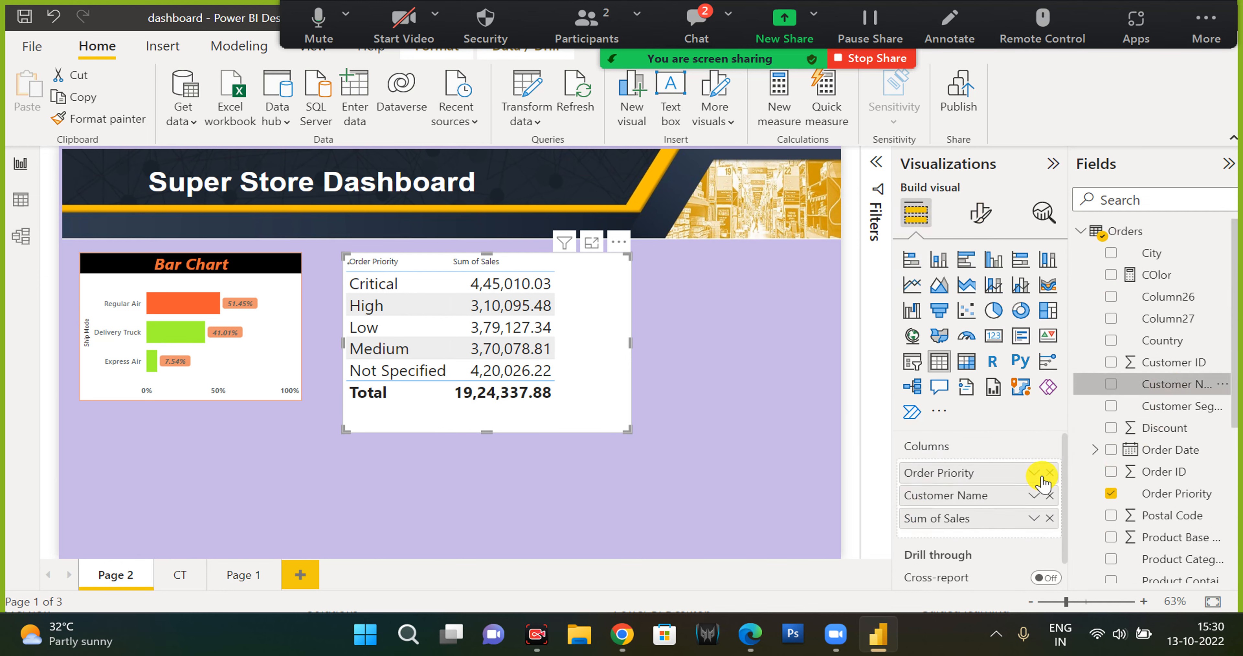
{"action": "left_click", "coordinate": [1049, 472]}
{"action": "left_click_drag", "start_coordinate": [627, 429], "coordinate": [761, 545]}
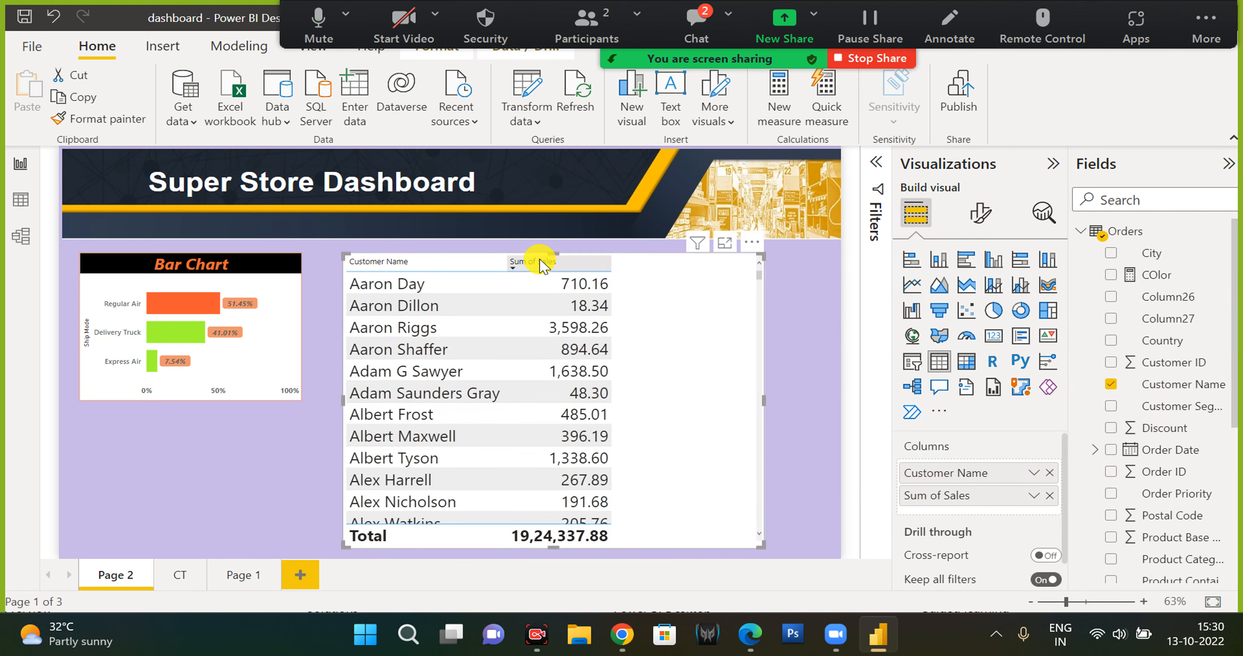
Sort the table by Sum of Sales in ascending order and scroll through the customer rows.
{"action": "left_click", "coordinate": [515, 270]}
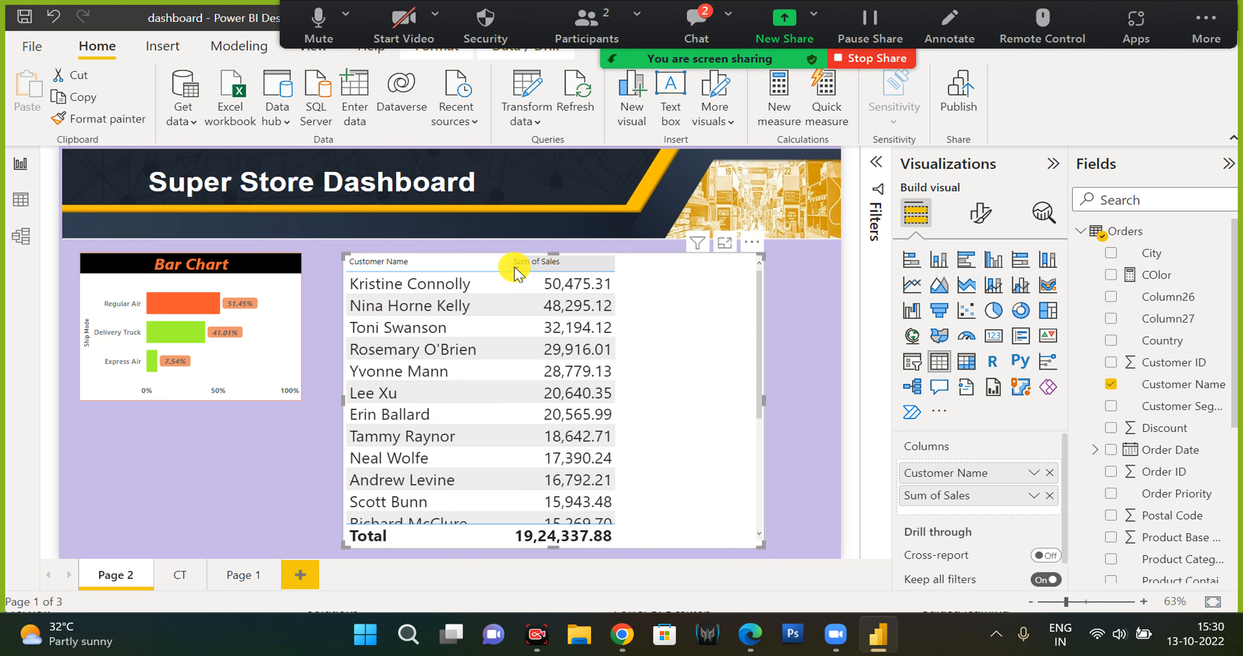
{"action": "scroll", "coordinate": [627, 391], "scroll_direction": "down", "scroll_amount": 5}
{"action": "scroll", "coordinate": [638, 390], "scroll_direction": "down", "scroll_amount": 1}
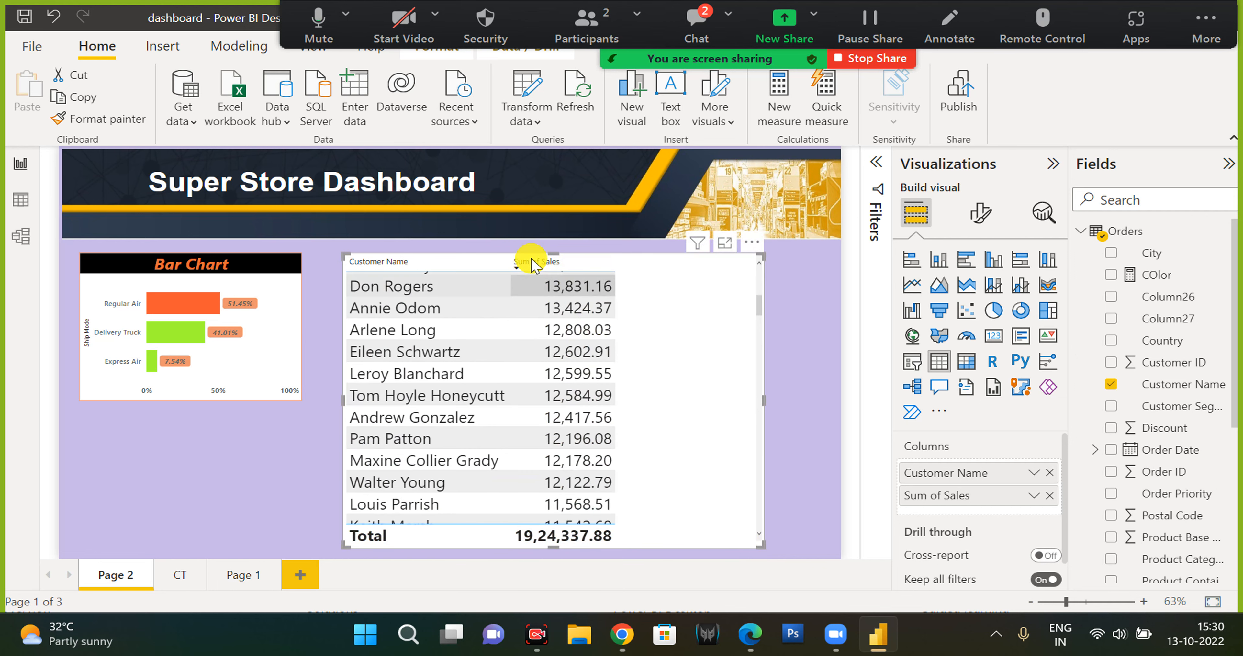
{"action": "left_click", "coordinate": [518, 269]}
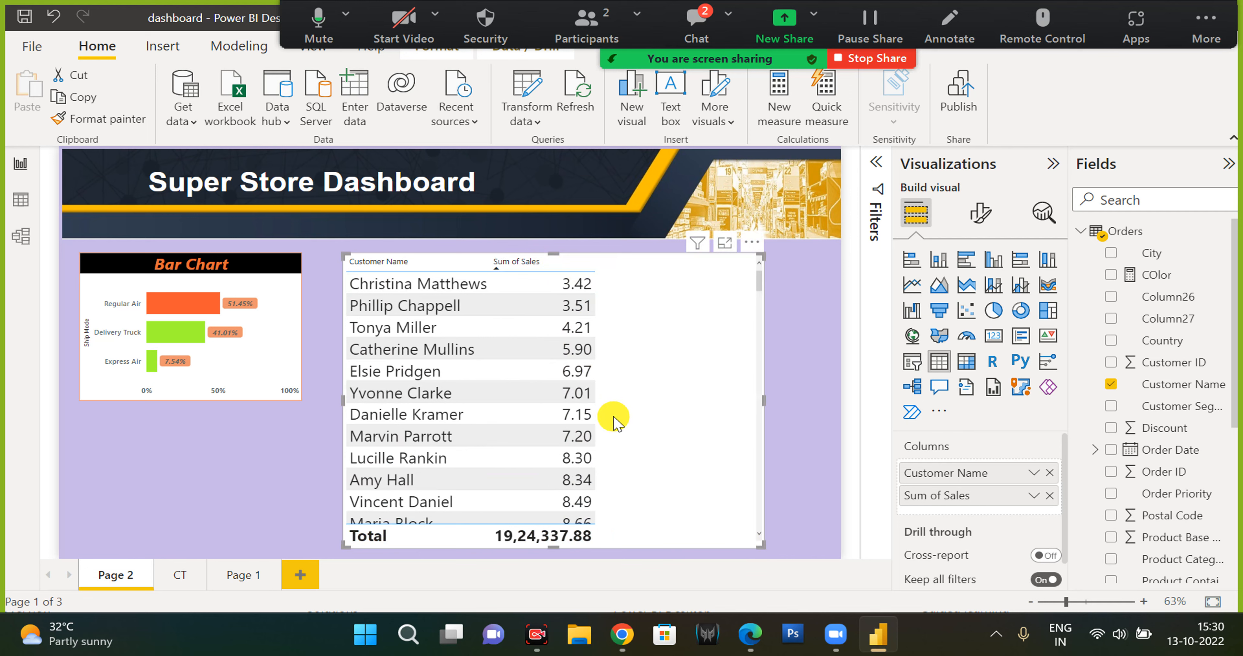
{"action": "scroll", "coordinate": [613, 424], "scroll_direction": "down", "scroll_amount": 15}
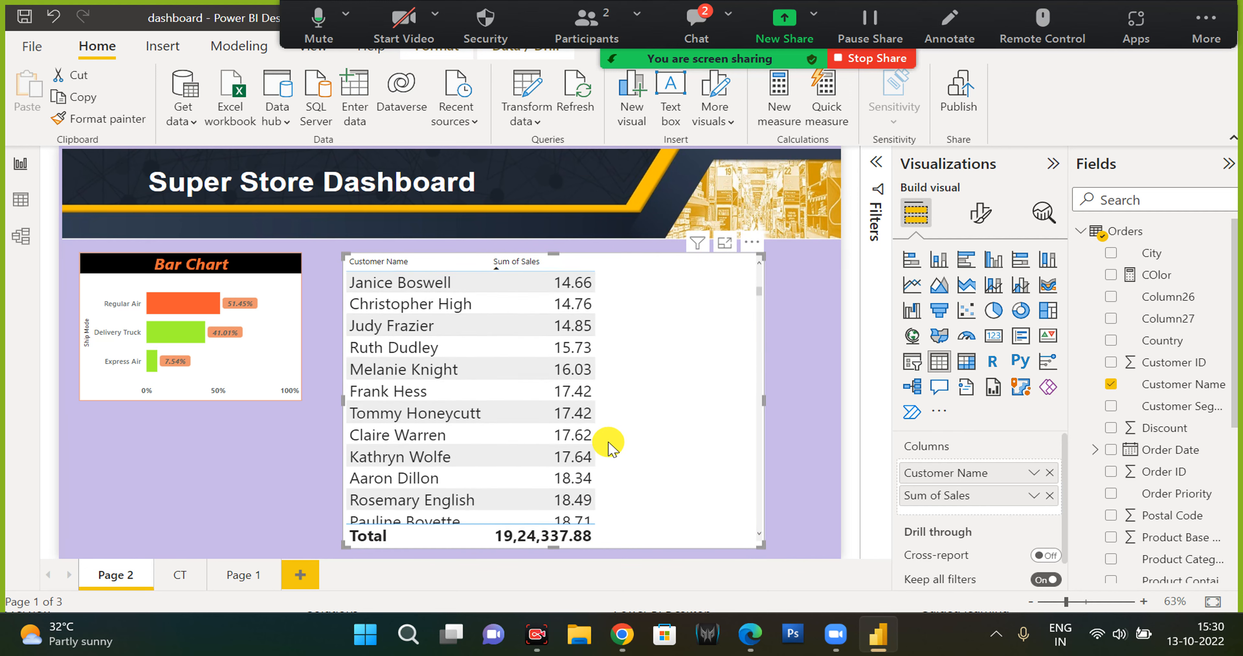
{"action": "scroll", "coordinate": [610, 453], "scroll_direction": "down", "scroll_amount": 10}
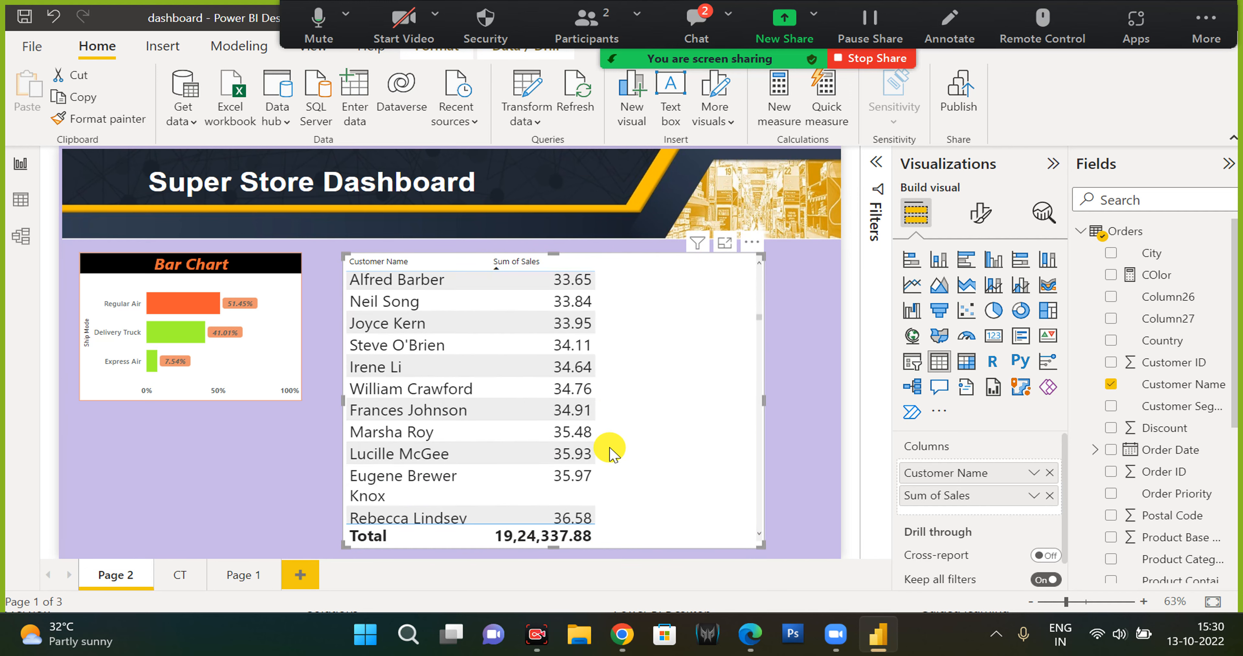
{"action": "scroll", "coordinate": [612, 453], "scroll_direction": "down", "scroll_amount": 5}
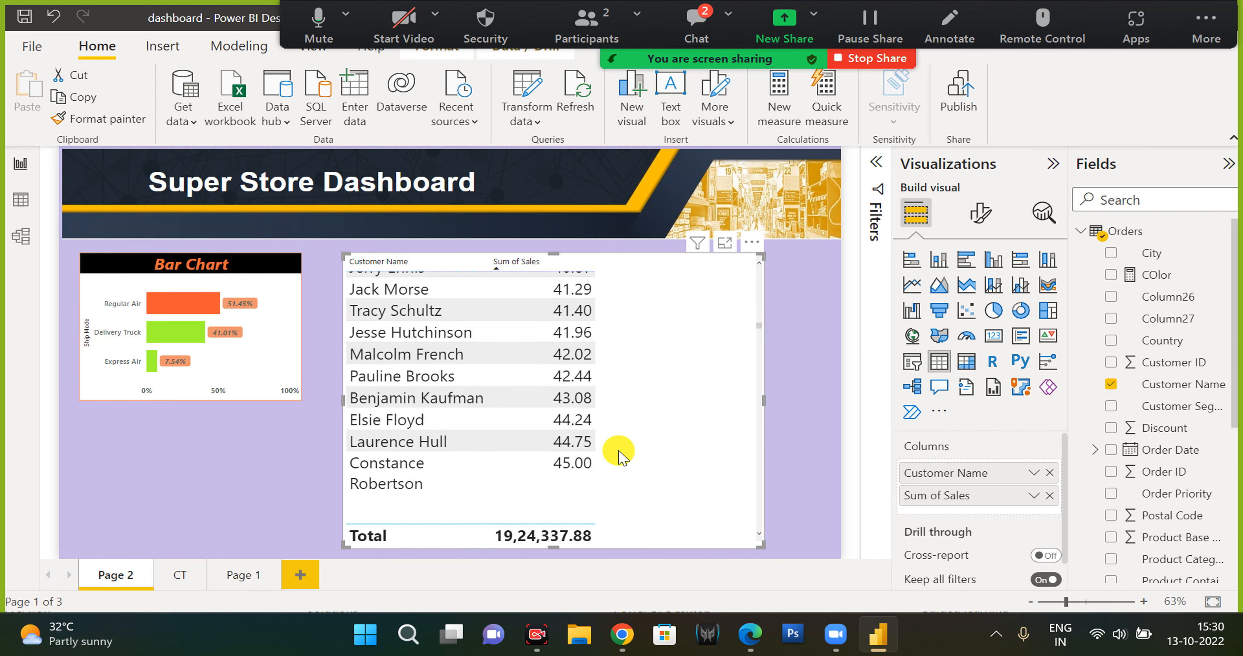
Set the table's value font size to 15.
{"action": "left_click", "coordinate": [984, 215]}
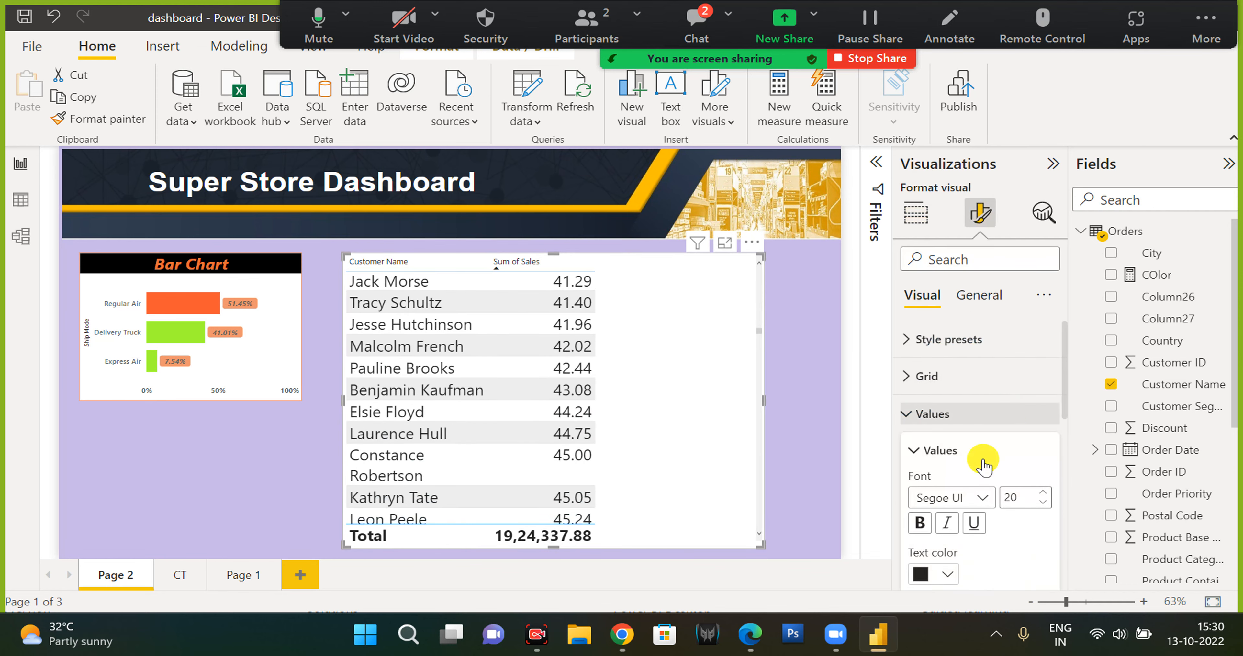
{"action": "double_click", "coordinate": [1018, 499]}
{"action": "type", "text": "15"}
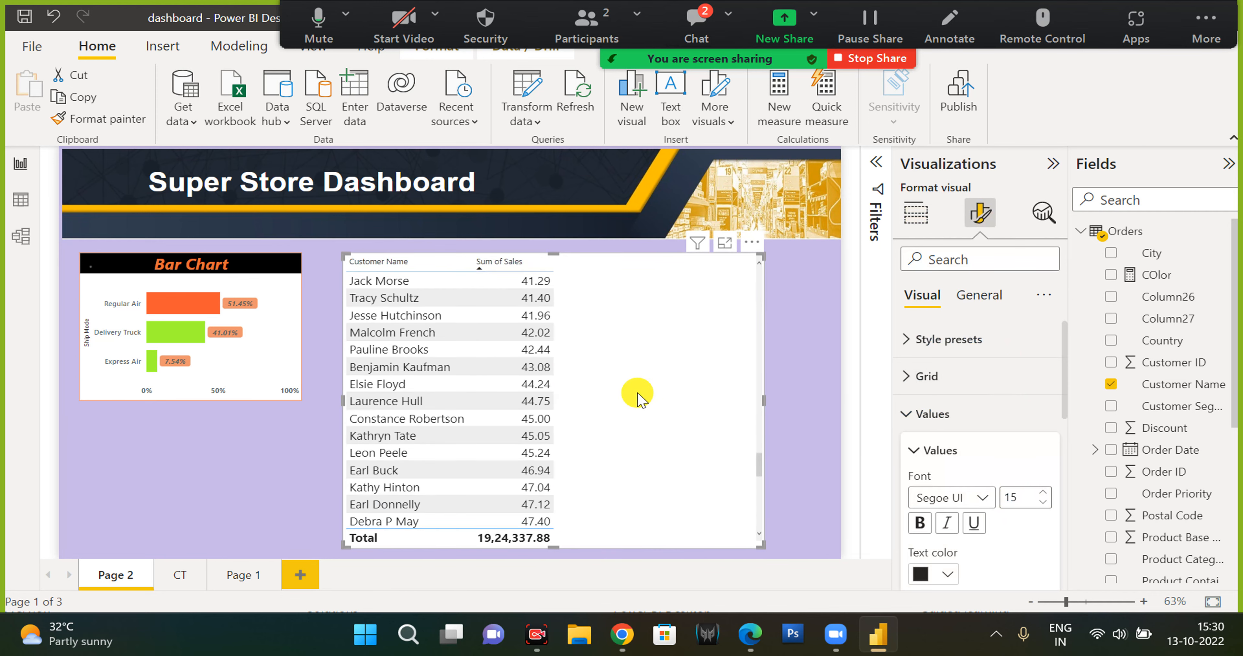
Switch to the browser to review the geometric shapes community thread, then return to Power BI.
{"action": "left_click", "coordinate": [623, 635]}
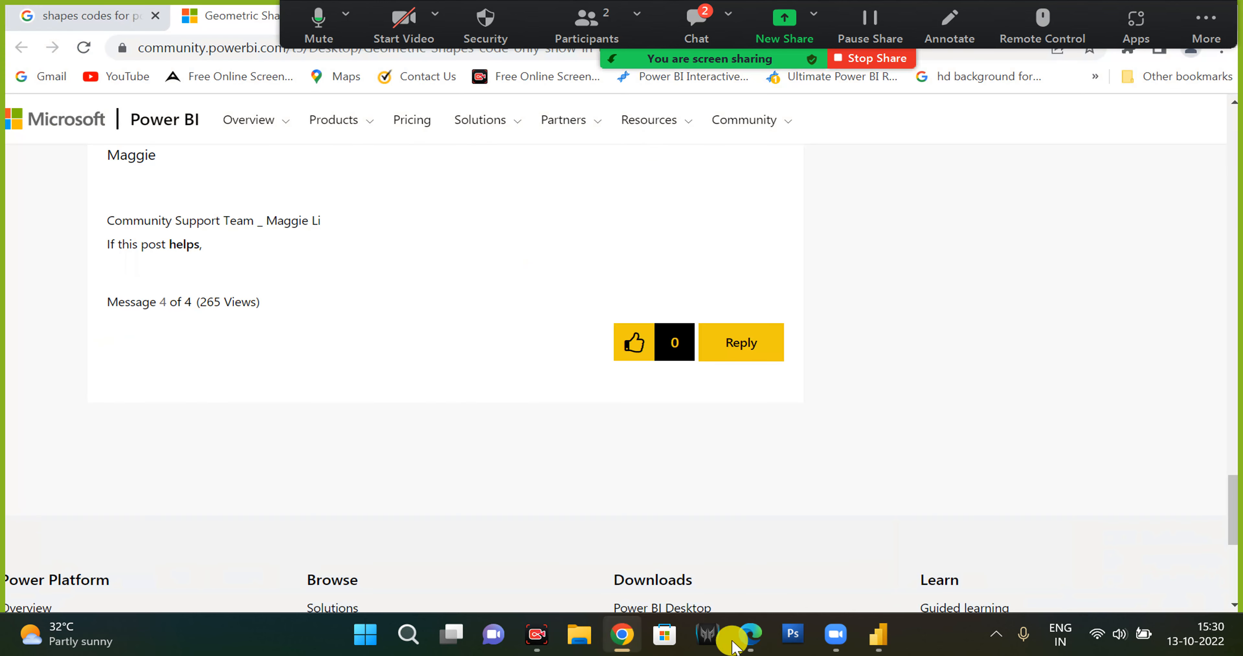
{"action": "scroll", "coordinate": [688, 475], "scroll_direction": "up", "scroll_amount": 10}
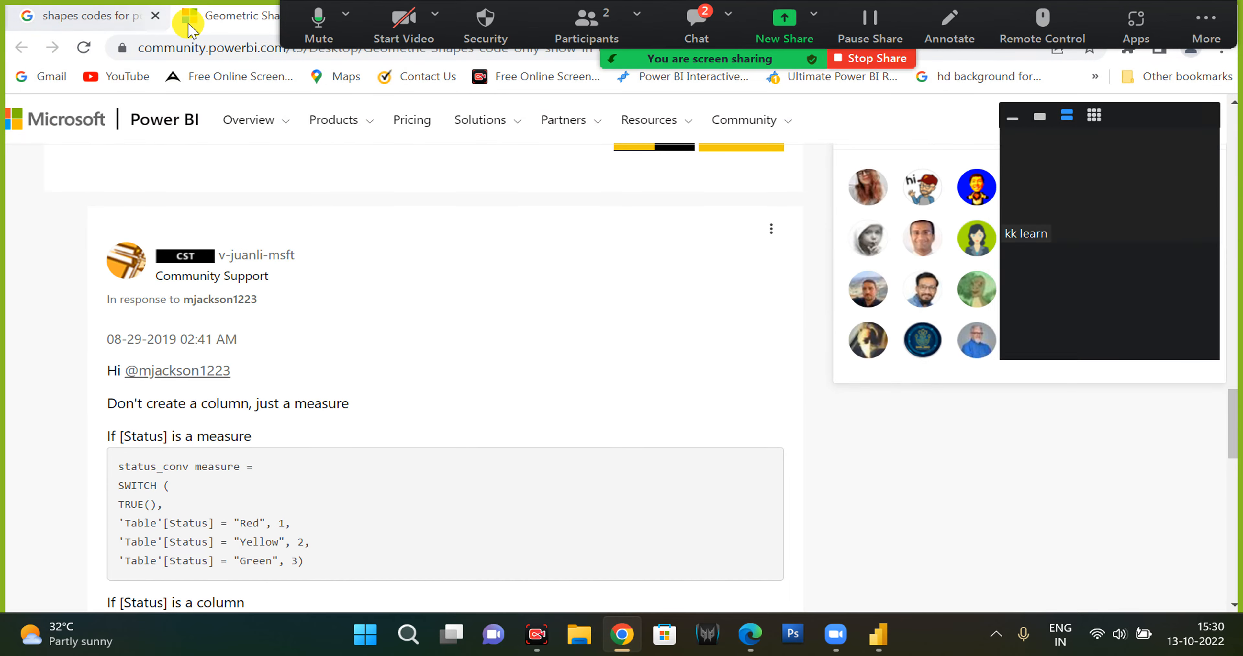
{"action": "scroll", "coordinate": [737, 357], "scroll_direction": "up", "scroll_amount": 10}
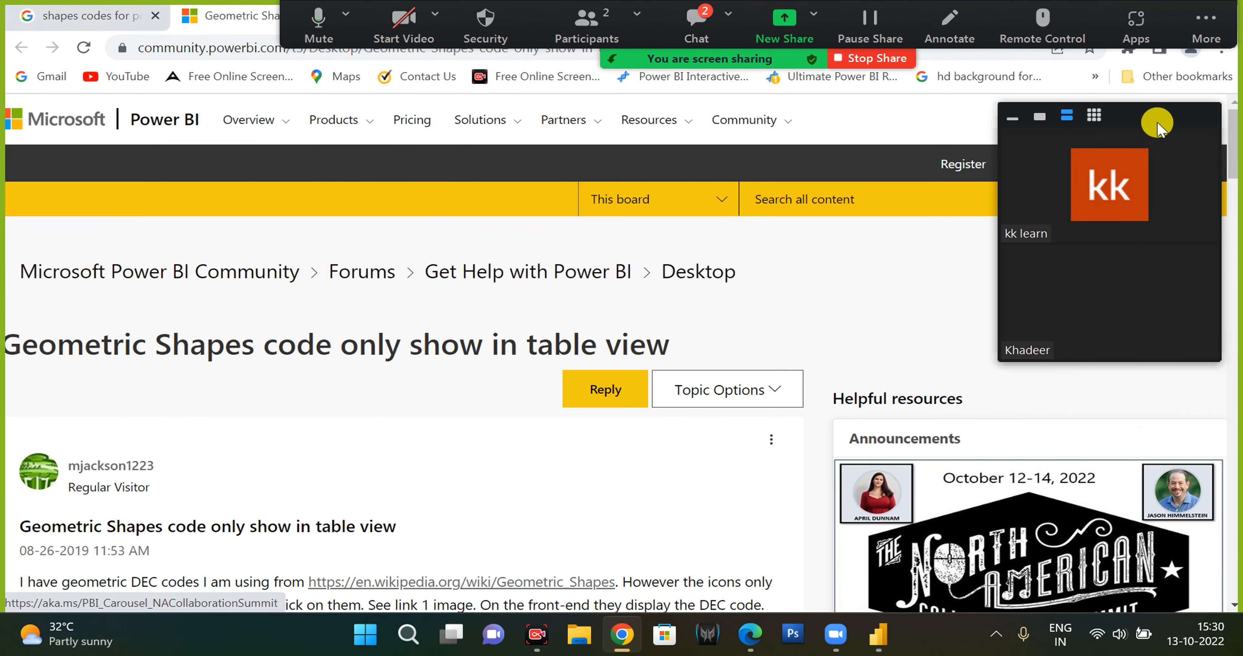
{"action": "left_click", "coordinate": [878, 636]}
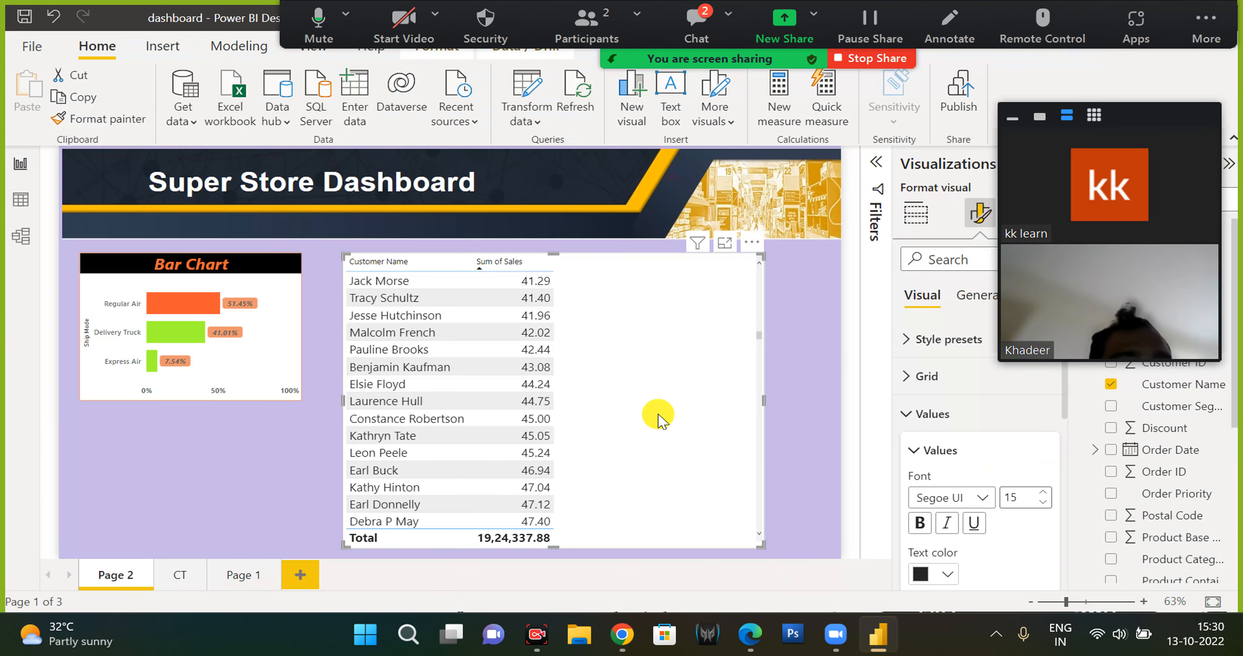
Open the table's cell elements formatting and turn on data bars.
{"action": "left_click", "coordinate": [931, 414]}
{"action": "left_click", "coordinate": [950, 563]}
{"action": "scroll", "coordinate": [965, 483], "scroll_direction": "down", "scroll_amount": 3}
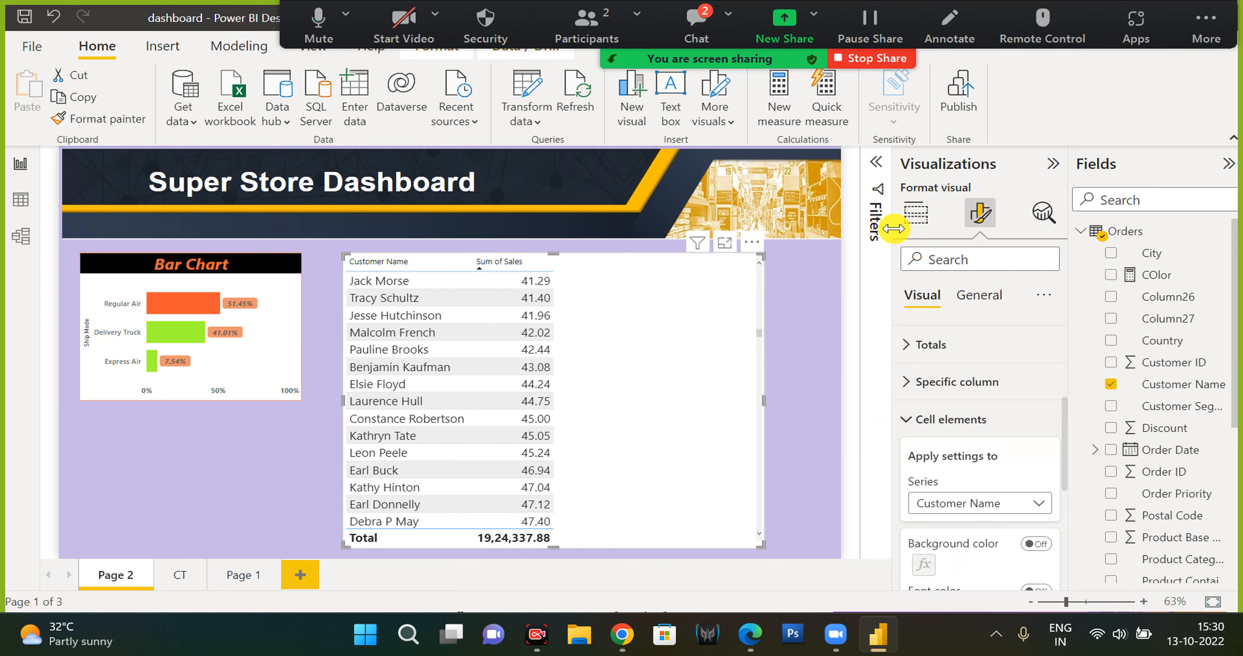
{"action": "left_click", "coordinate": [909, 221]}
{"action": "left_click", "coordinate": [980, 212]}
{"action": "scroll", "coordinate": [974, 453], "scroll_direction": "down", "scroll_amount": 2}
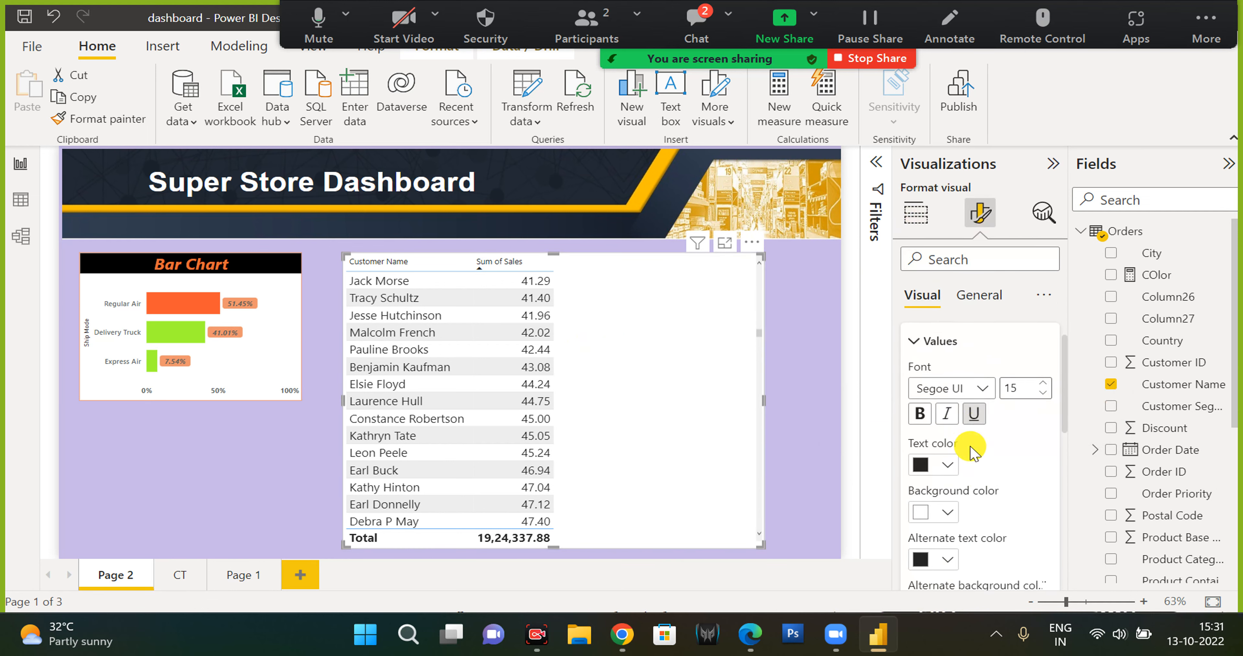
{"action": "left_click", "coordinate": [938, 338]}
{"action": "left_click", "coordinate": [948, 451]}
{"action": "scroll", "coordinate": [970, 515], "scroll_direction": "down", "scroll_amount": 5}
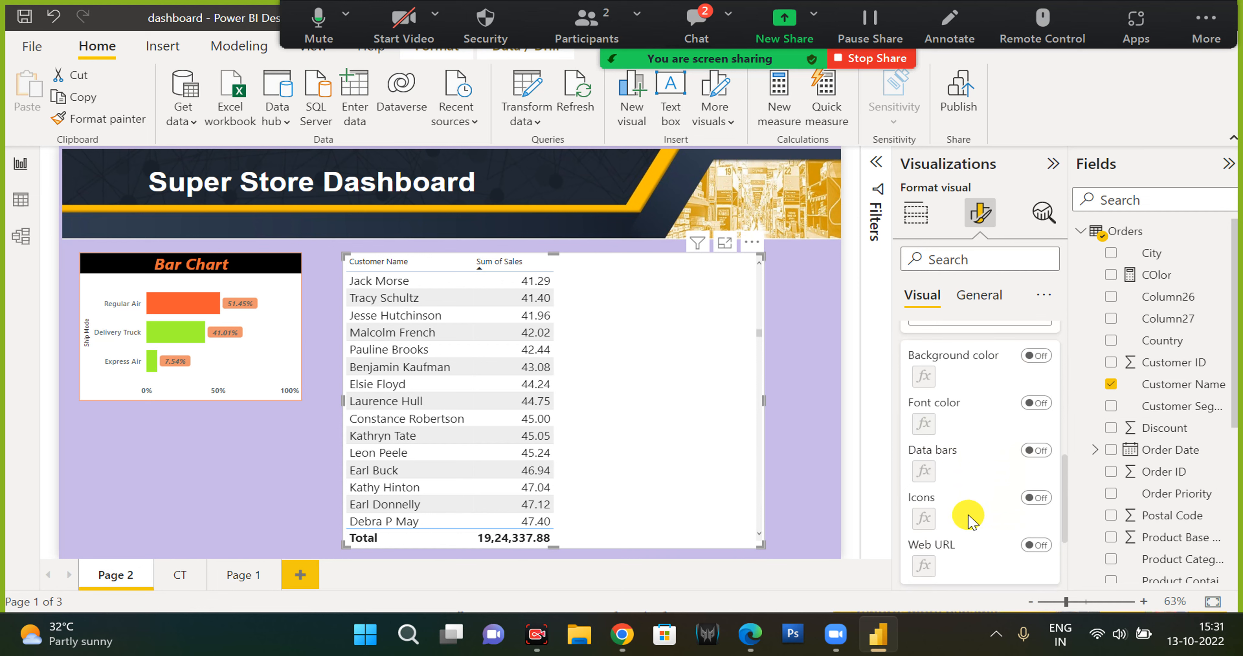
{"action": "left_click", "coordinate": [1038, 451]}
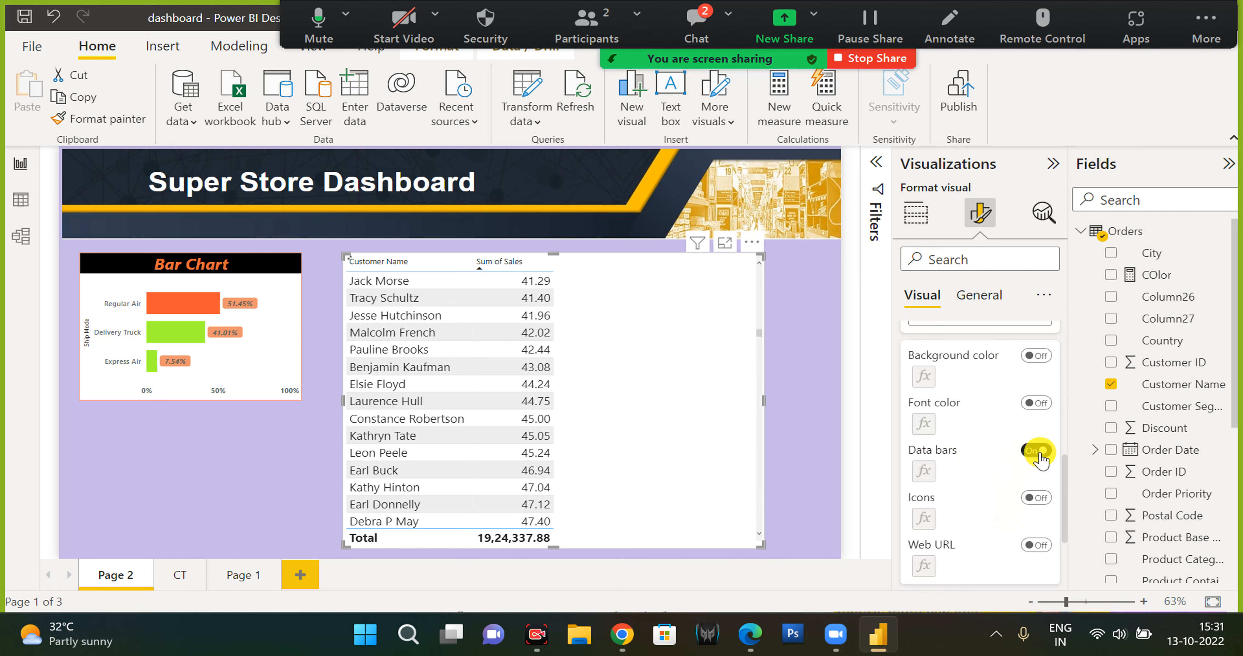
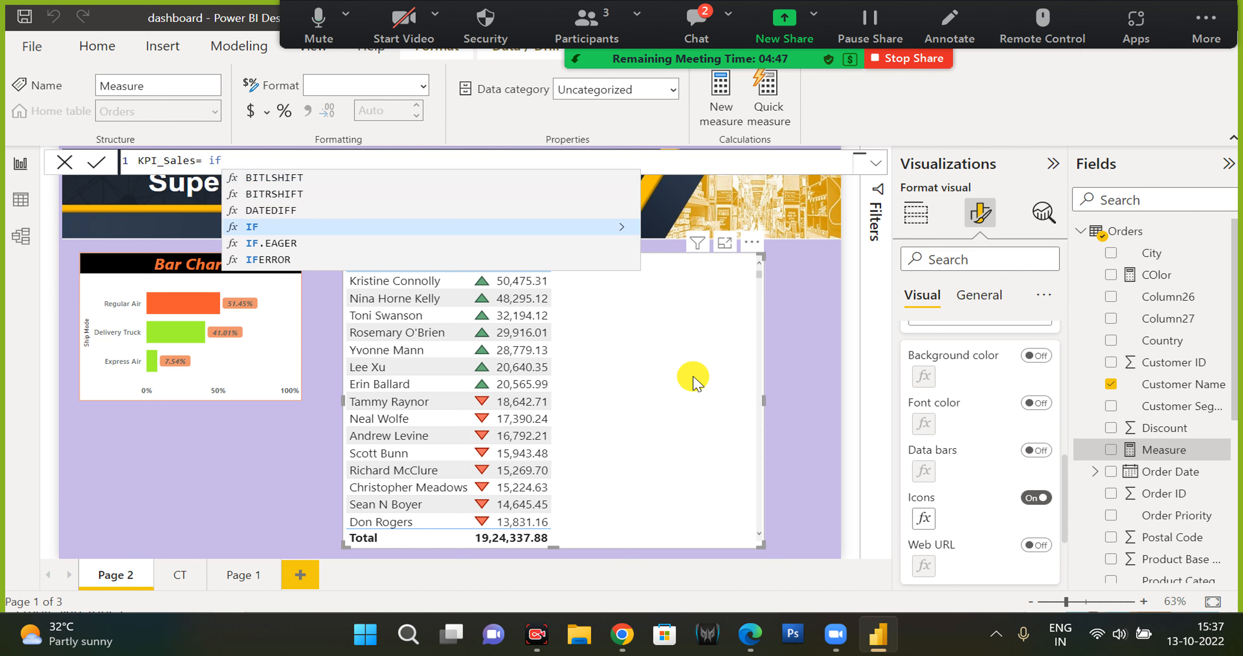
Begin a KPI_Sales measure as CALCULATE over SUM(Orders[Sales]).
{"action": "key", "text": "Tab"}
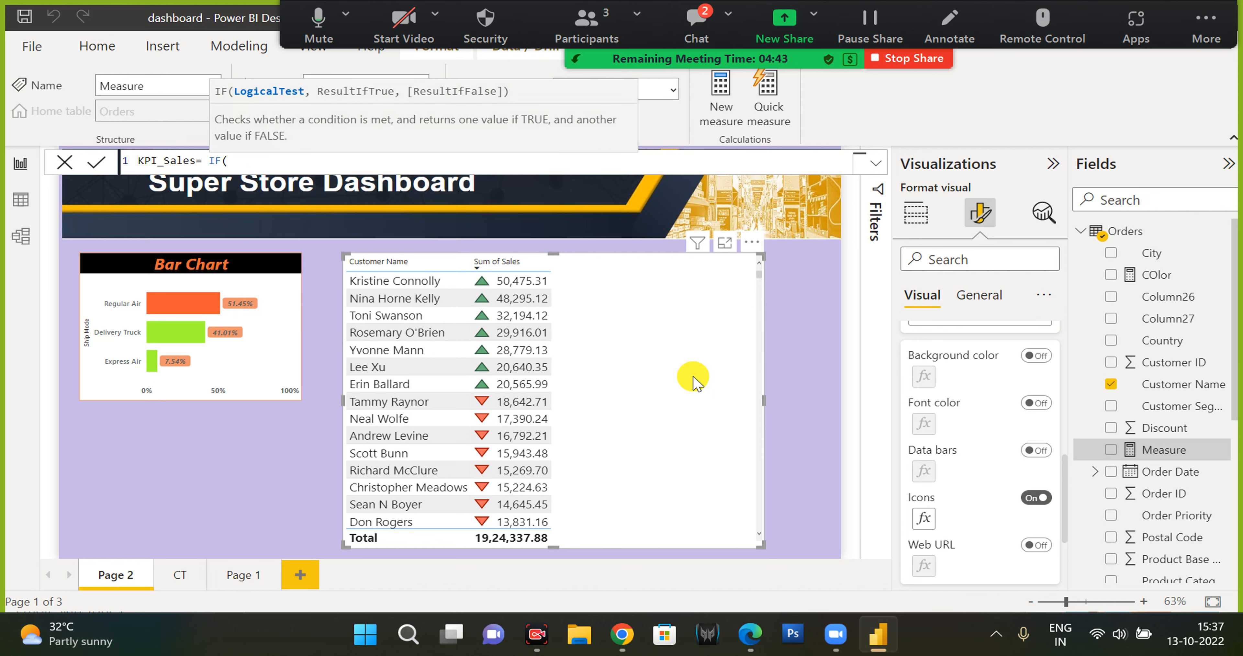
{"action": "type", "text": "su"}
{"action": "key", "text": "BackSpace"}
{"action": "key", "text": "BackSpace"}
{"action": "key", "text": "BackSpace"}
{"action": "key", "text": "BackSpace"}
{"action": "key", "text": "BackSpace"}
{"action": "type", "text": "CALCULATE("}
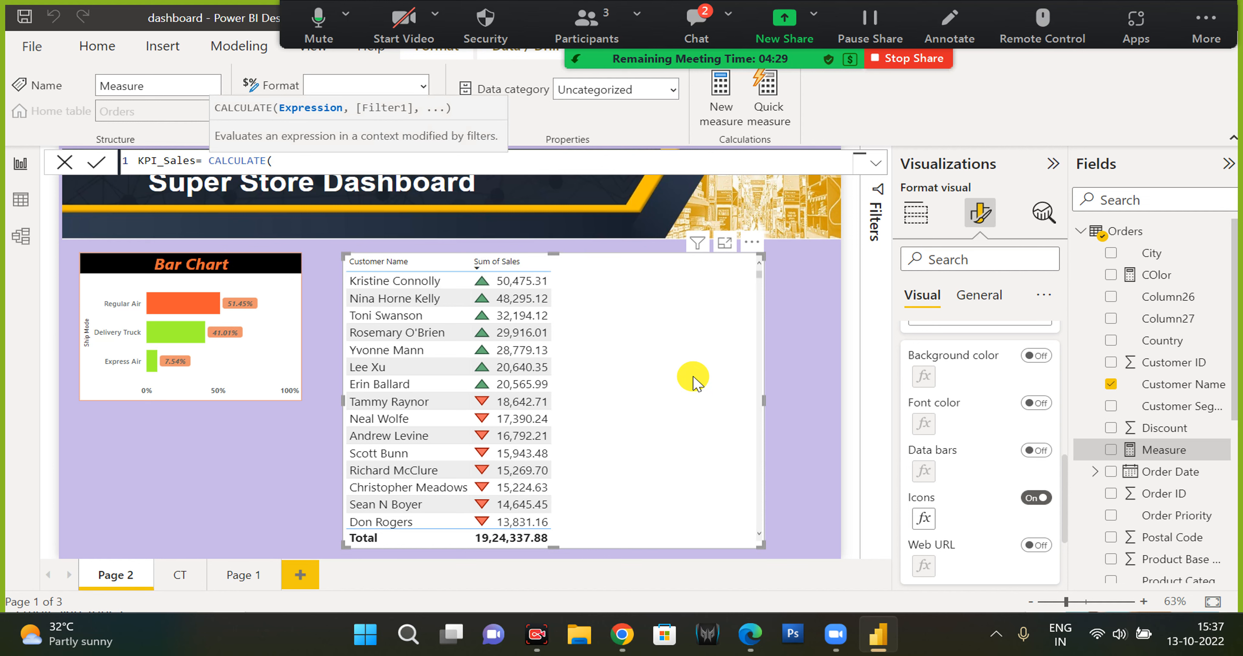
{"action": "type", "text": "sum"}
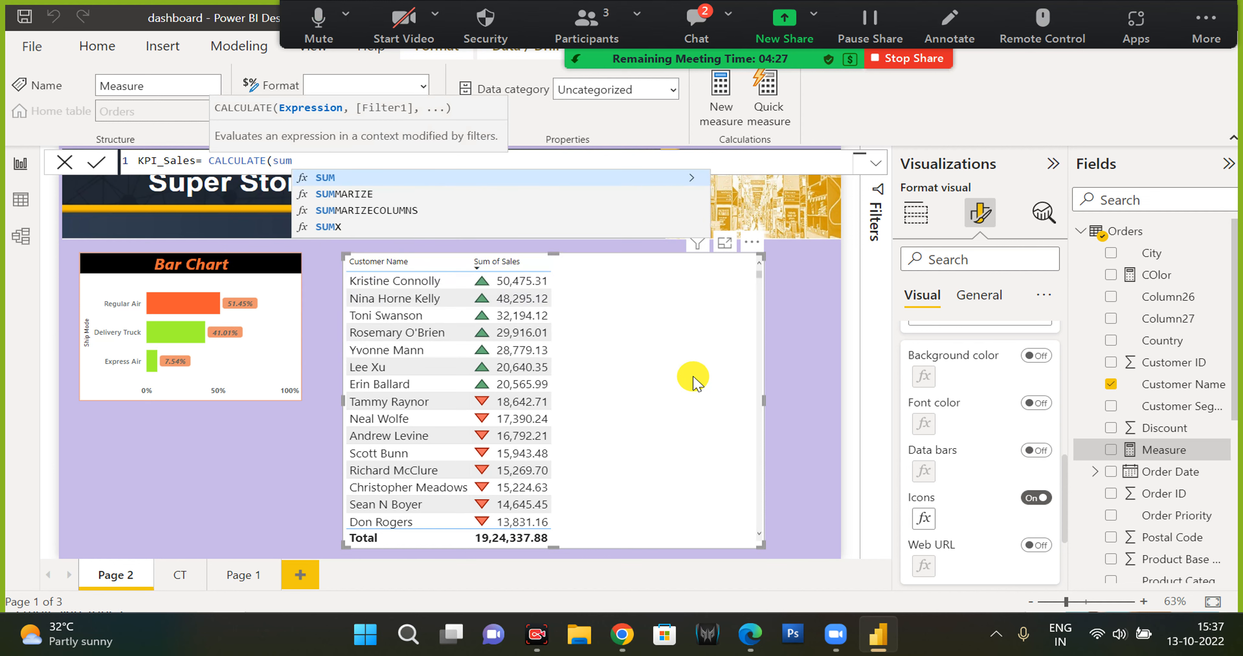
{"action": "key", "text": "Tab"}
{"action": "type", "text": "Orders[Sales])"}
Wrap the sum in an IF that returns UNICHAR(8910) when sales are at least 20000.
{"action": "left_click", "coordinate": [273, 160]}
{"action": "type", "text": "if("}
{"action": "key", "text": "End"}
{"action": "type", "text": ">=20000,uni"}
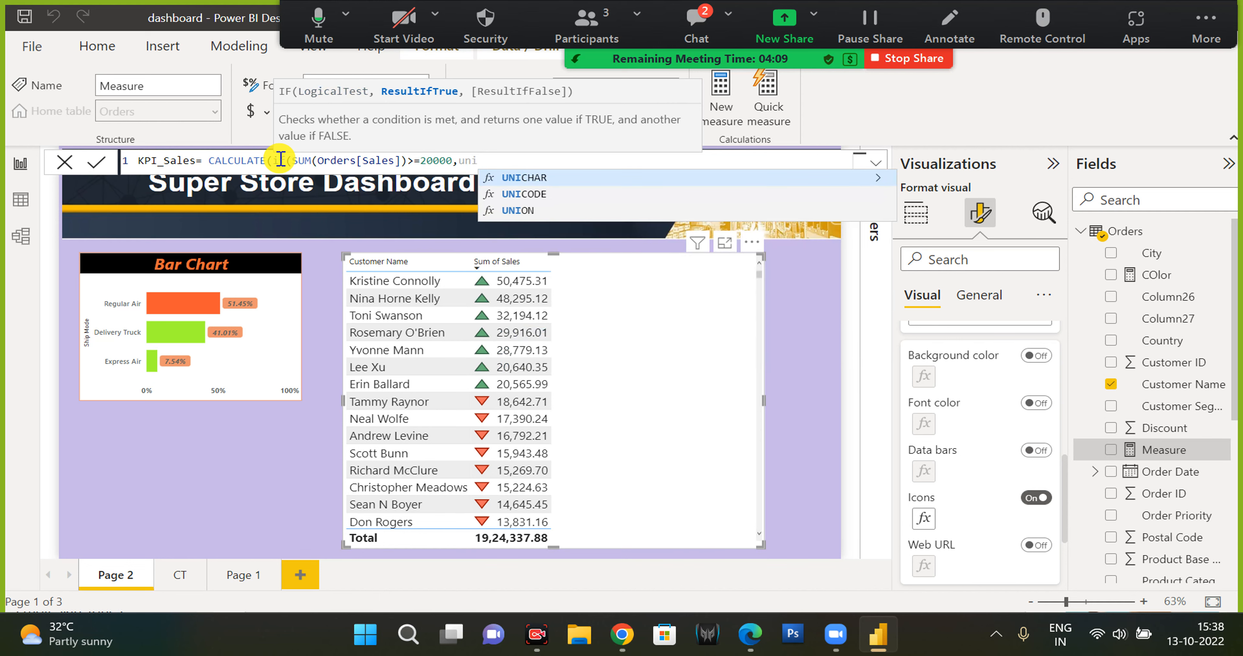
{"action": "key", "text": "Tab"}
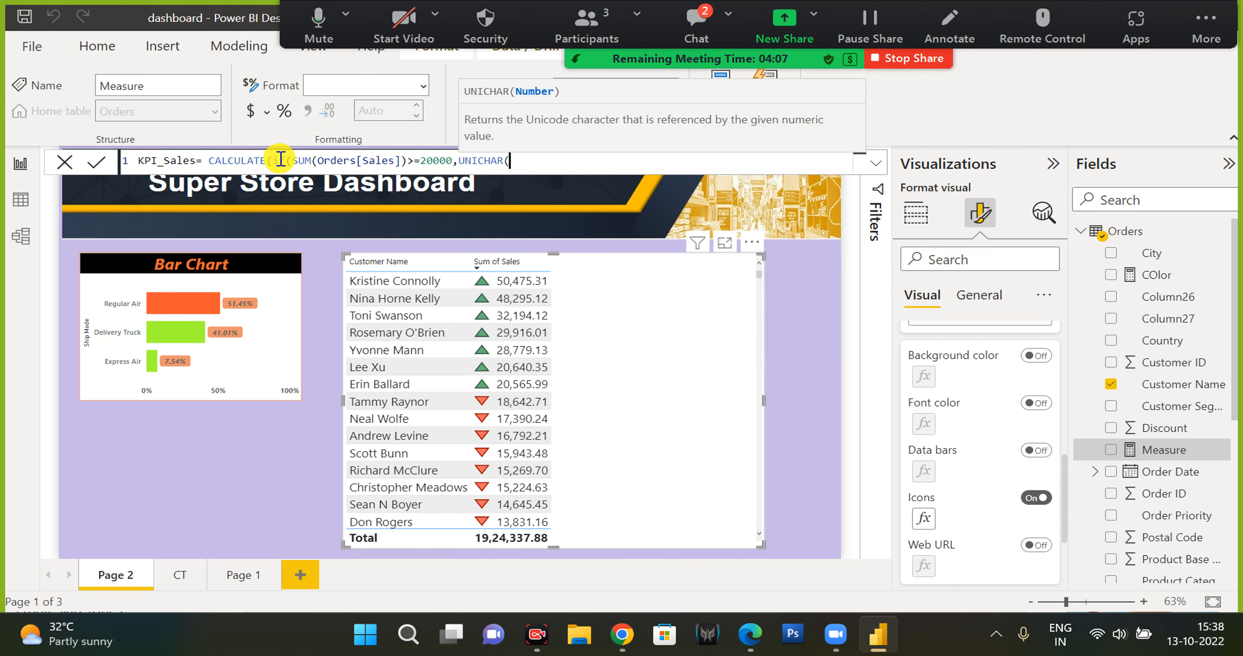
{"action": "type", "text": "8910),"}
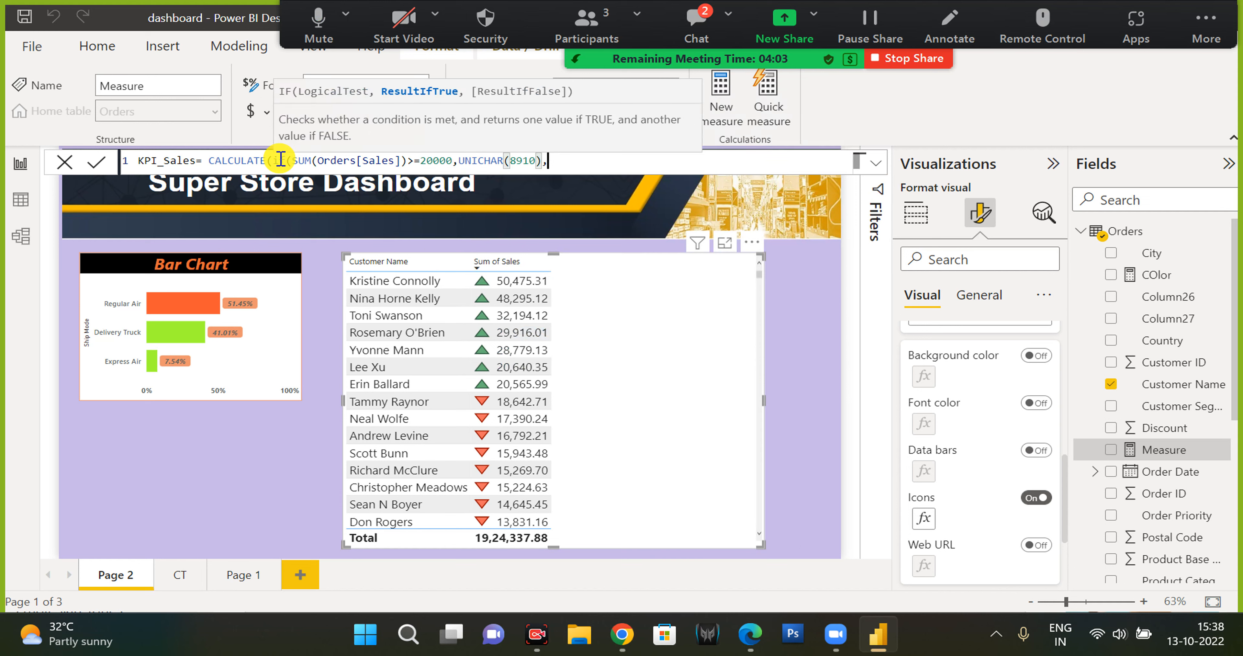
{"action": "type", "text": "unic"}
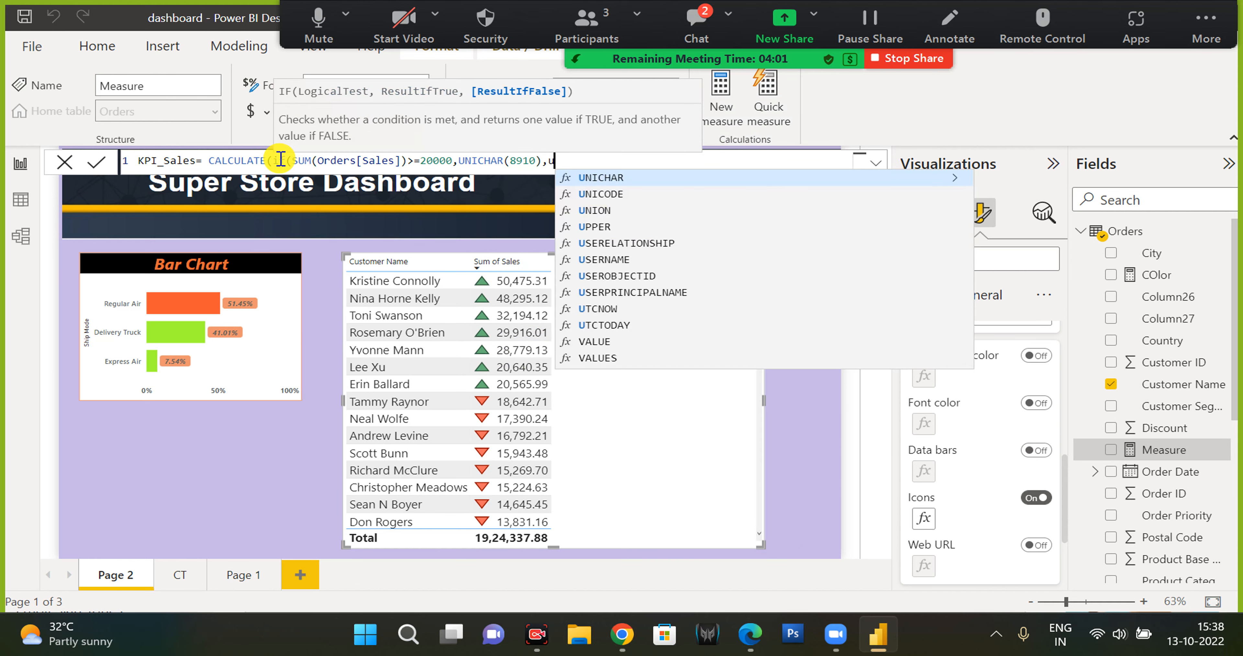
{"action": "type", "text": "h"}
Check the symbol codes in the browser, set the IF's other result to UNICHAR(8711) and commit the measure.
{"action": "left_click", "coordinate": [627, 634]}
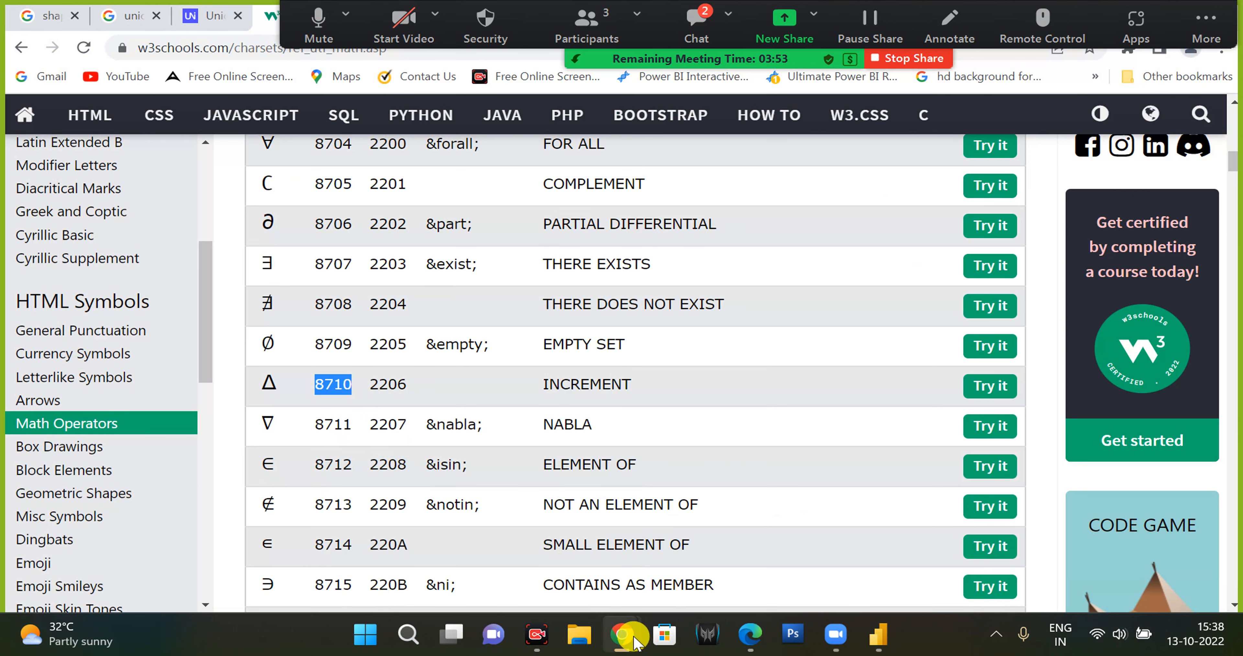
{"action": "mouse_move", "coordinate": [636, 641]}
{"action": "left_click", "coordinate": [878, 634]}
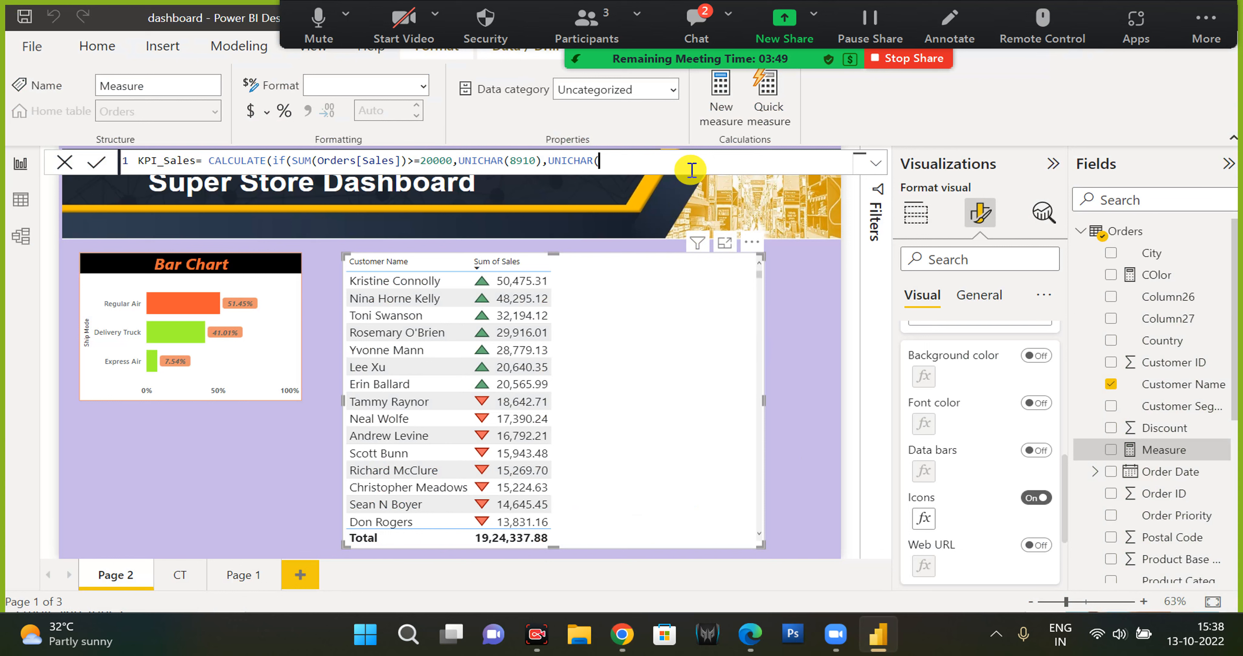
{"action": "type", "text": "87"}
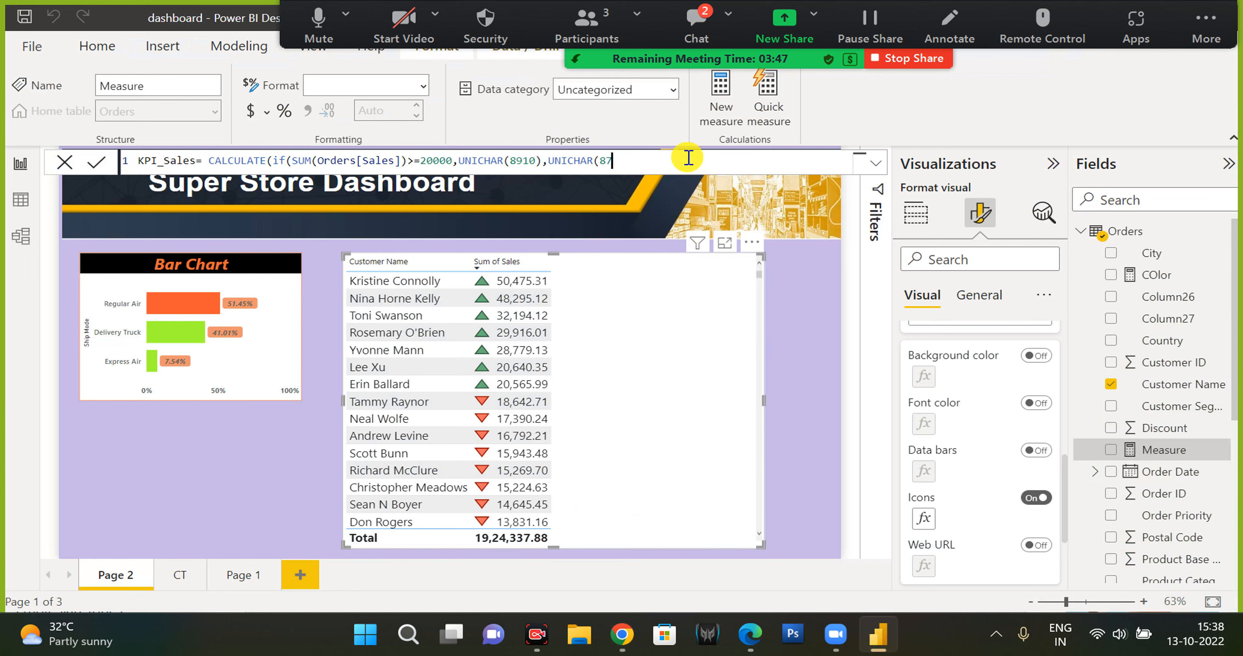
{"action": "type", "text": "11)"}
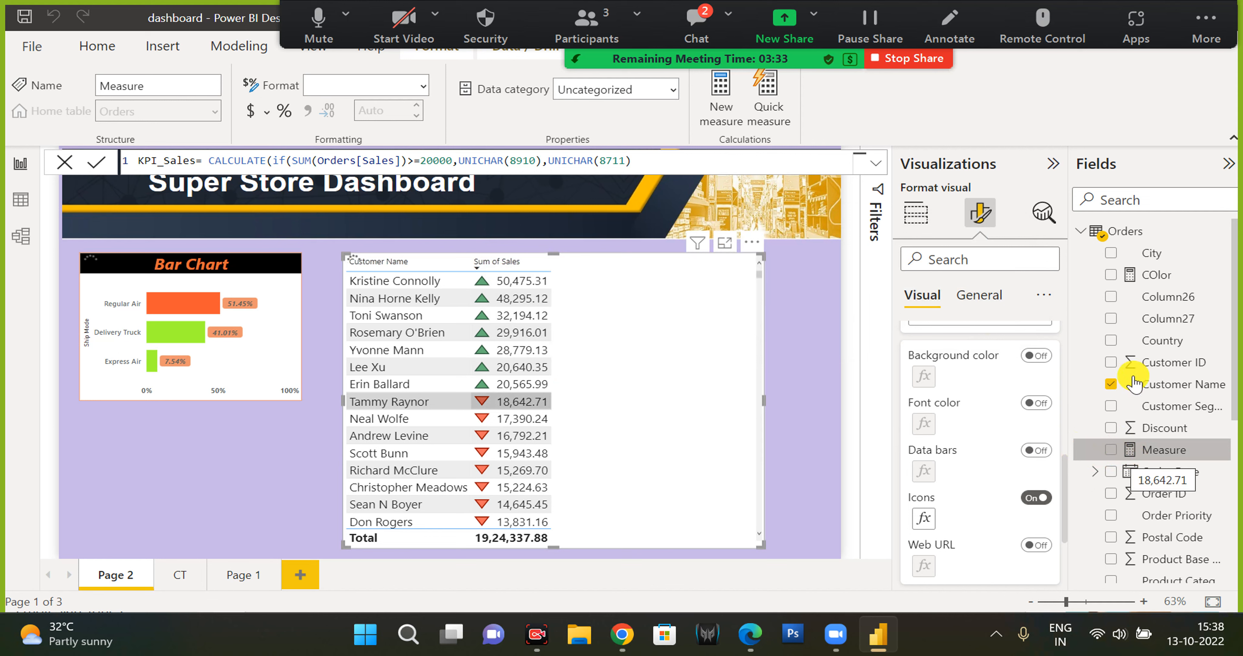
{"action": "key", "text": "Return"}
Add the KPI_Sales measure to the customer sales table.
{"action": "scroll", "coordinate": [1110, 386], "scroll_direction": "down", "scroll_amount": 3}
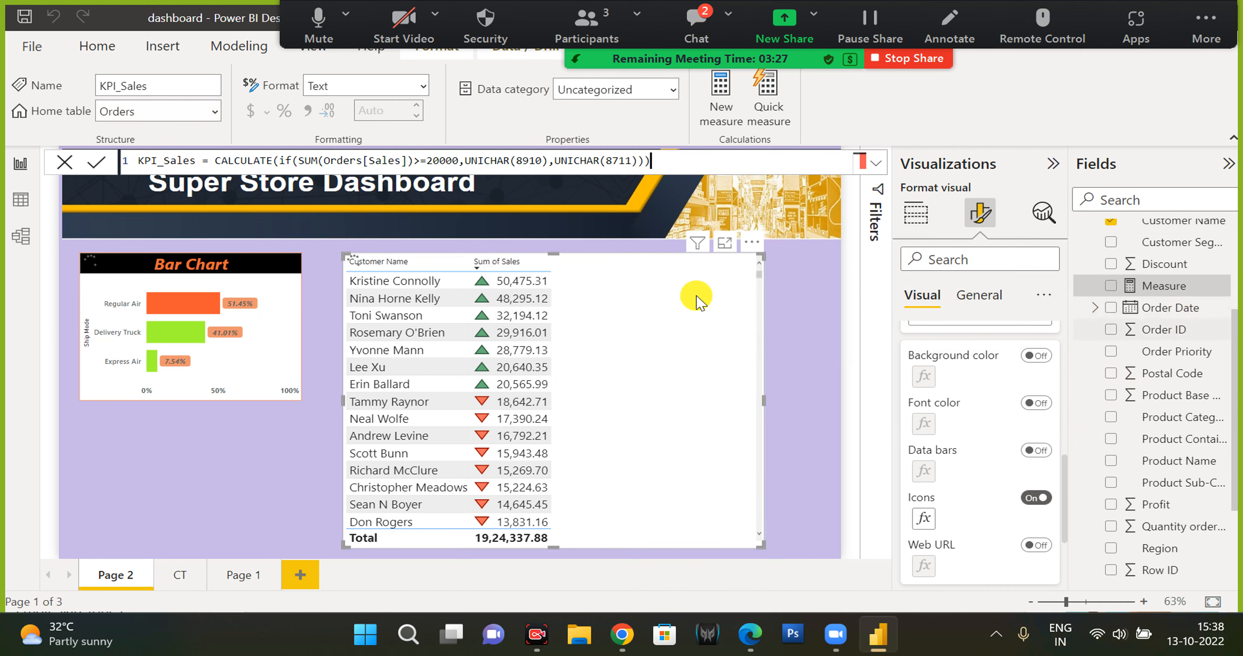
{"action": "left_click", "coordinate": [876, 164]}
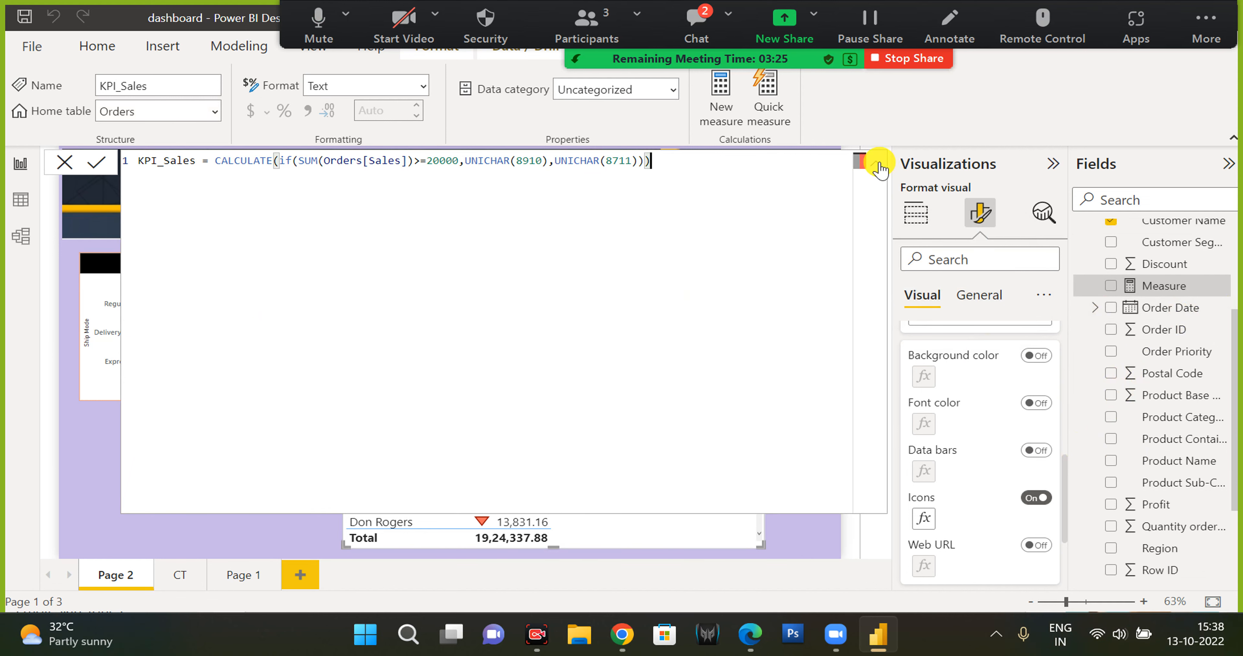
{"action": "left_click", "coordinate": [876, 164]}
{"action": "left_click", "coordinate": [1112, 453]}
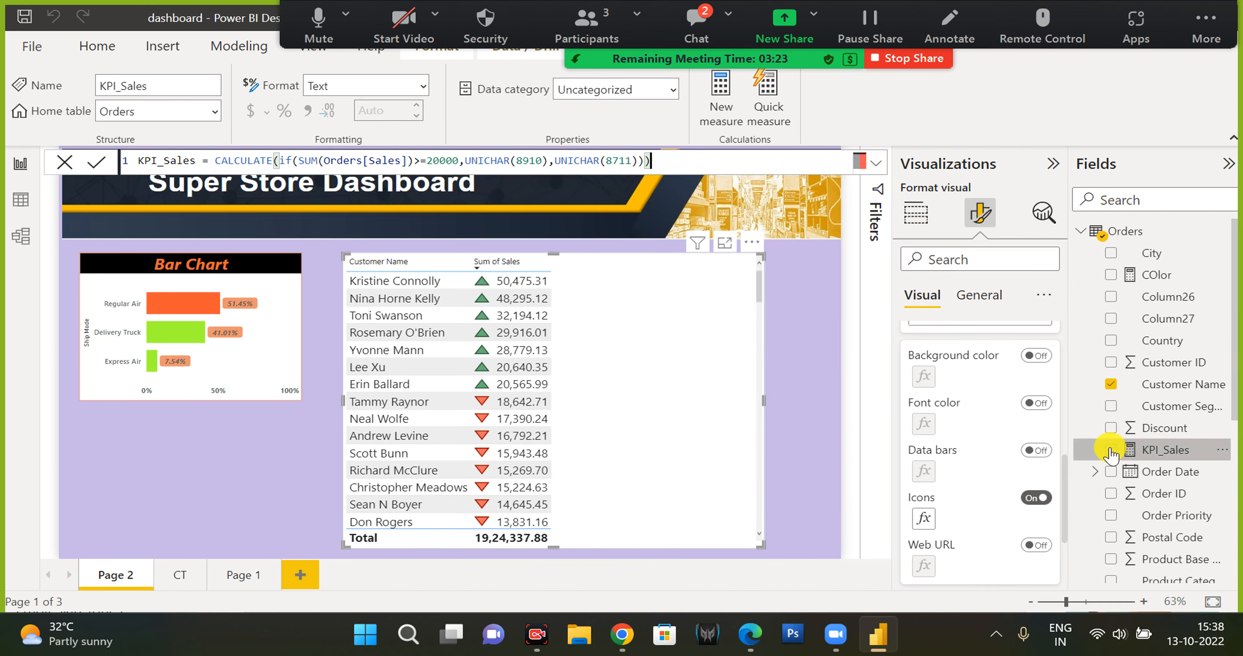
{"action": "left_click", "coordinate": [1111, 454]}
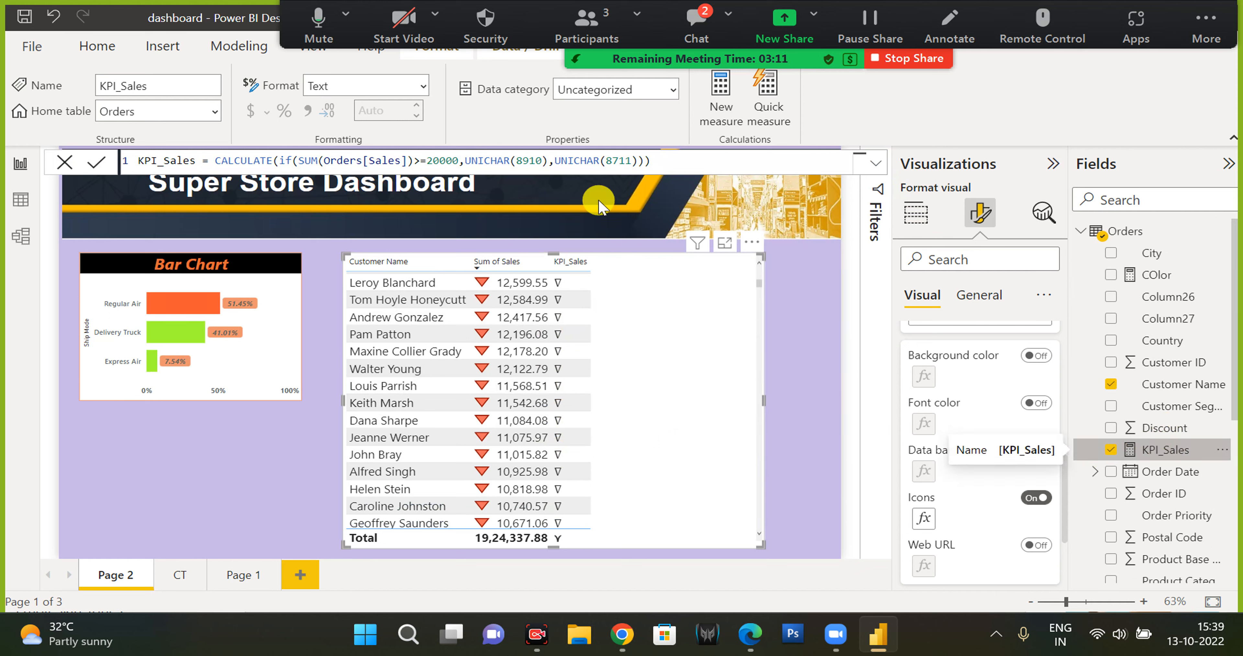
Change the measure's first symbol code from 8910 to 8710.
{"action": "left_click", "coordinate": [531, 159]}
{"action": "key", "text": "BackSpace"}
{"action": "type", "text": "7"}
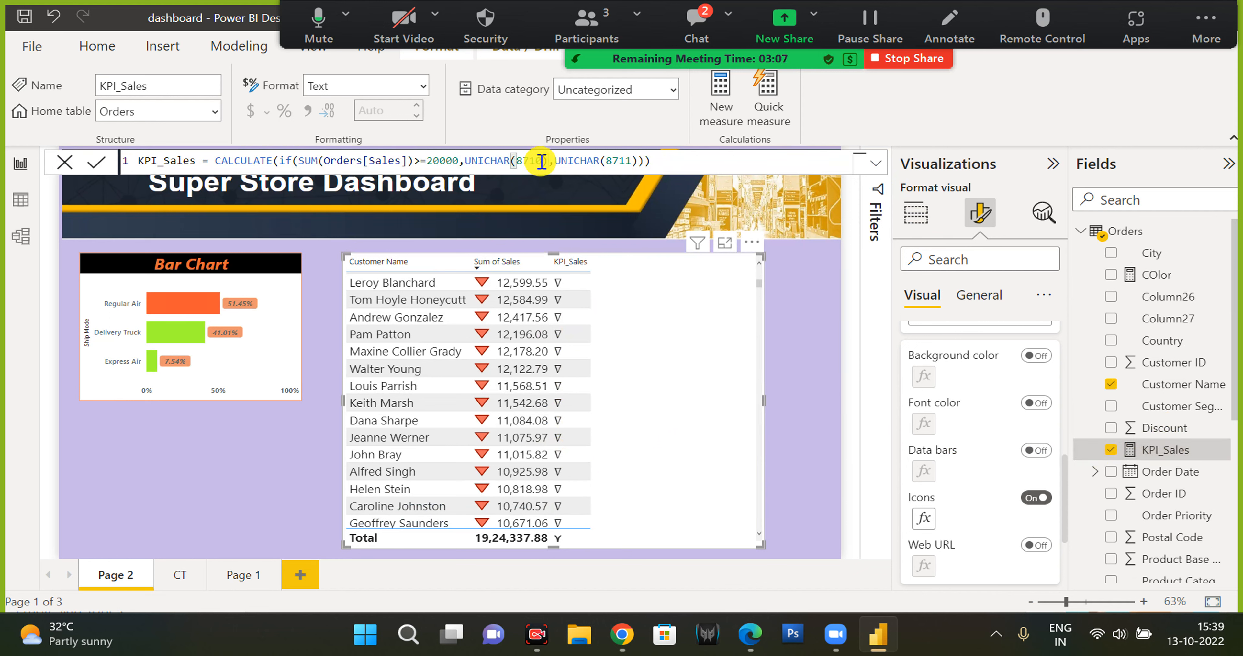
Browse the Unicode math operator and arrow code pages in the browser for suitable symbols.
{"action": "left_click", "coordinate": [622, 634]}
{"action": "scroll", "coordinate": [574, 480], "scroll_direction": "down", "scroll_amount": 20}
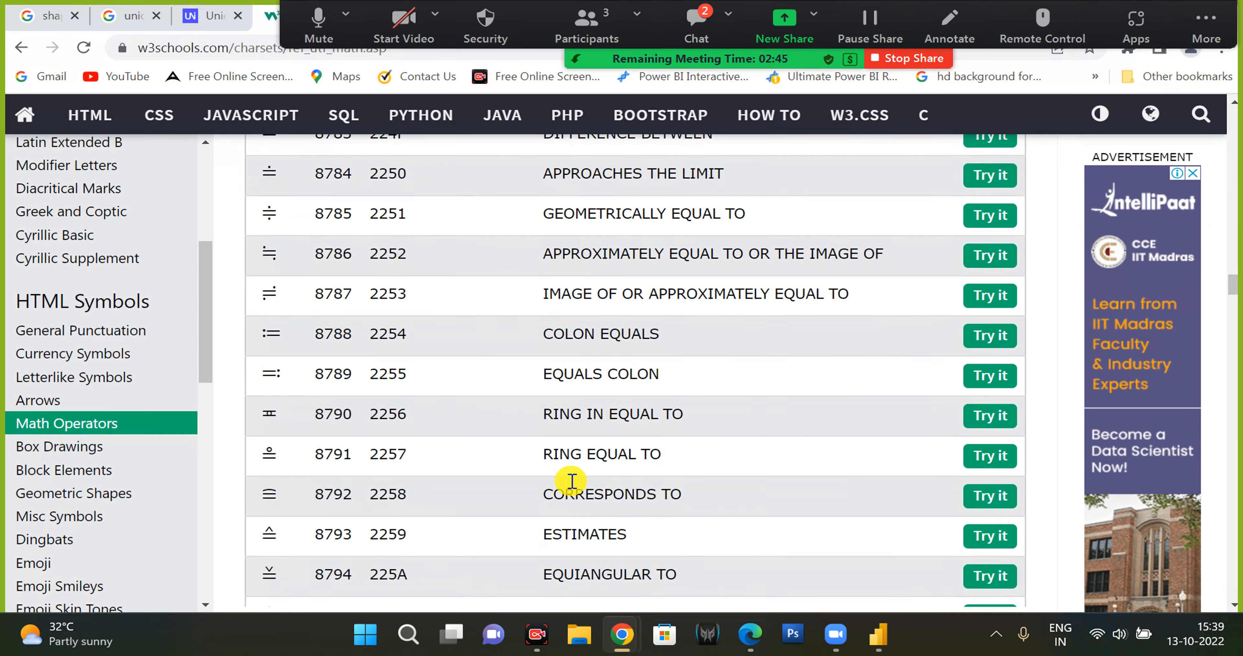
{"action": "scroll", "coordinate": [574, 482], "scroll_direction": "down", "scroll_amount": 20}
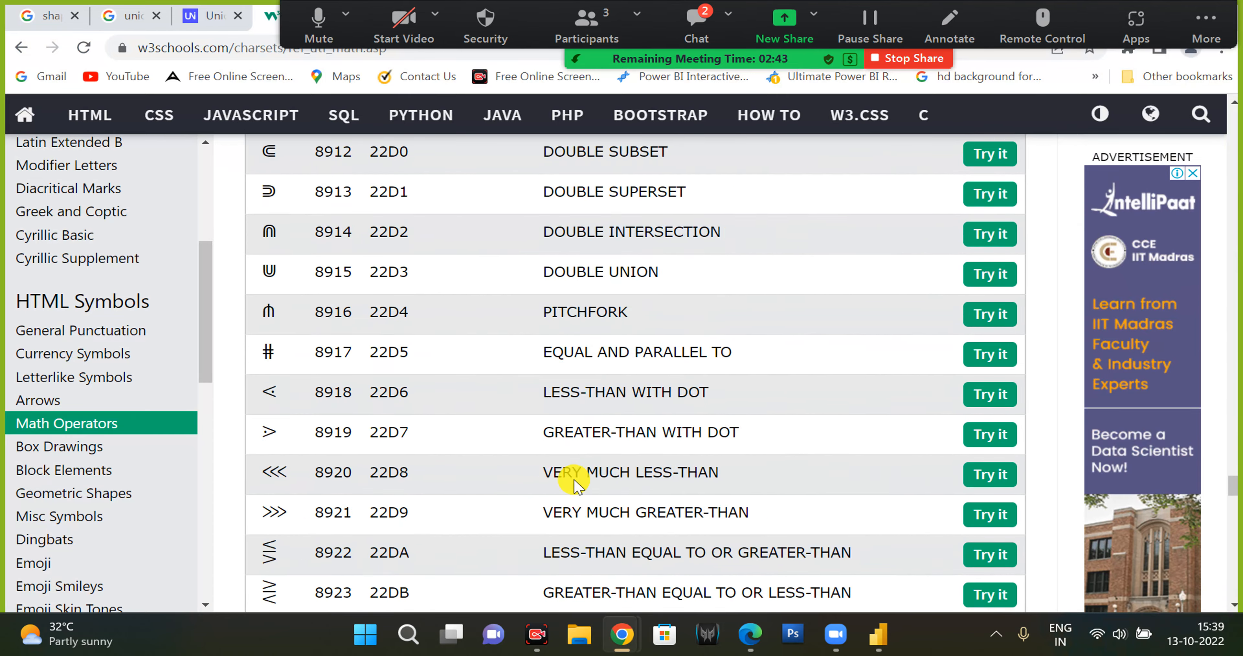
{"action": "scroll", "coordinate": [865, 521], "scroll_direction": "up", "scroll_amount": 10}
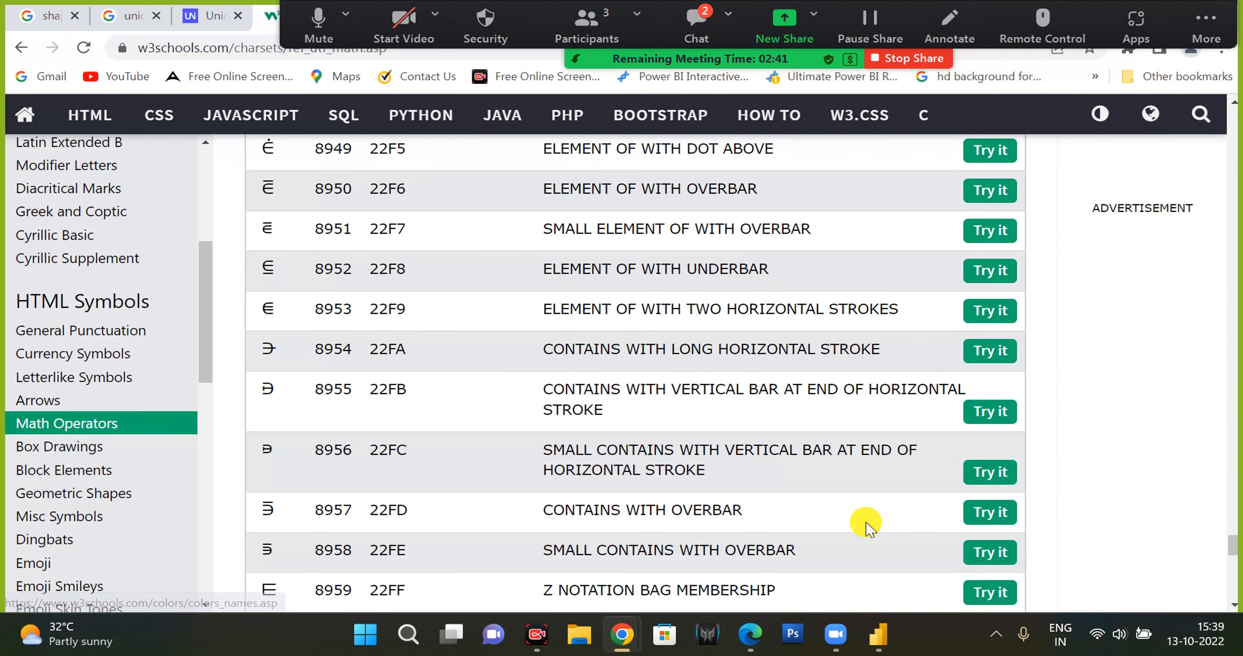
{"action": "scroll", "coordinate": [896, 502], "scroll_direction": "down", "scroll_amount": 12}
{"action": "left_click", "coordinate": [238, 16]}
{"action": "left_click", "coordinate": [238, 16]}
{"action": "scroll", "coordinate": [391, 299], "scroll_direction": "down", "scroll_amount": 13}
{"action": "scroll", "coordinate": [417, 357], "scroll_direction": "down", "scroll_amount": 20}
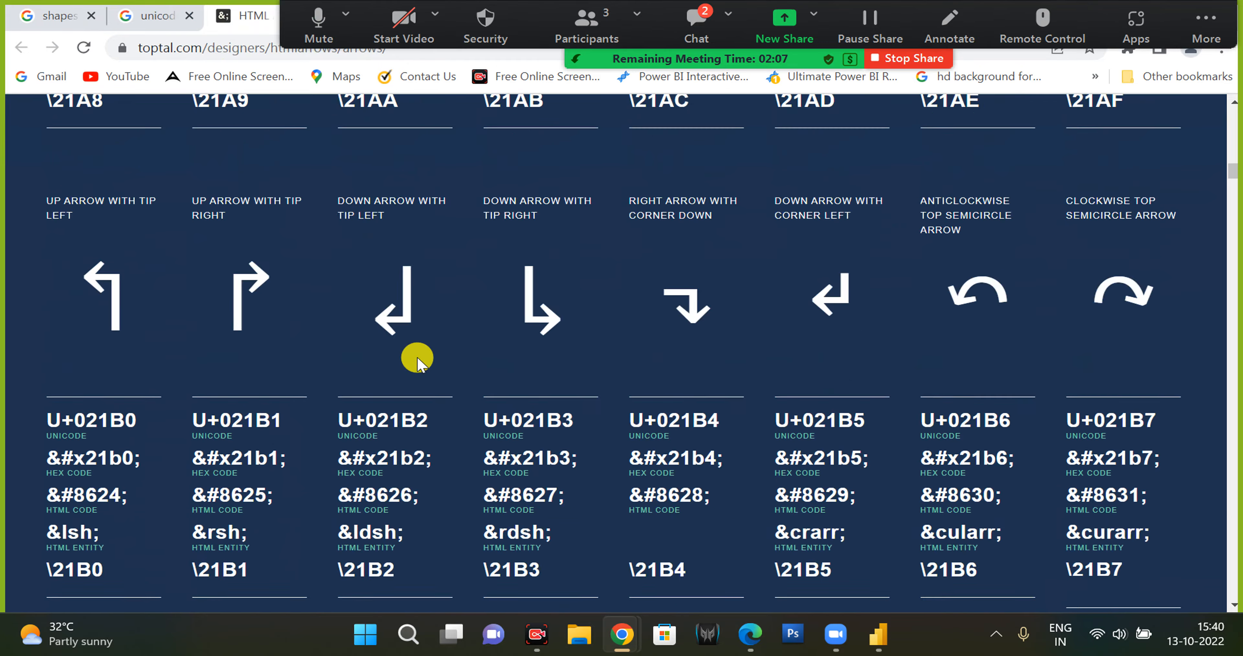
{"action": "scroll", "coordinate": [417, 363], "scroll_direction": "down", "scroll_amount": 20}
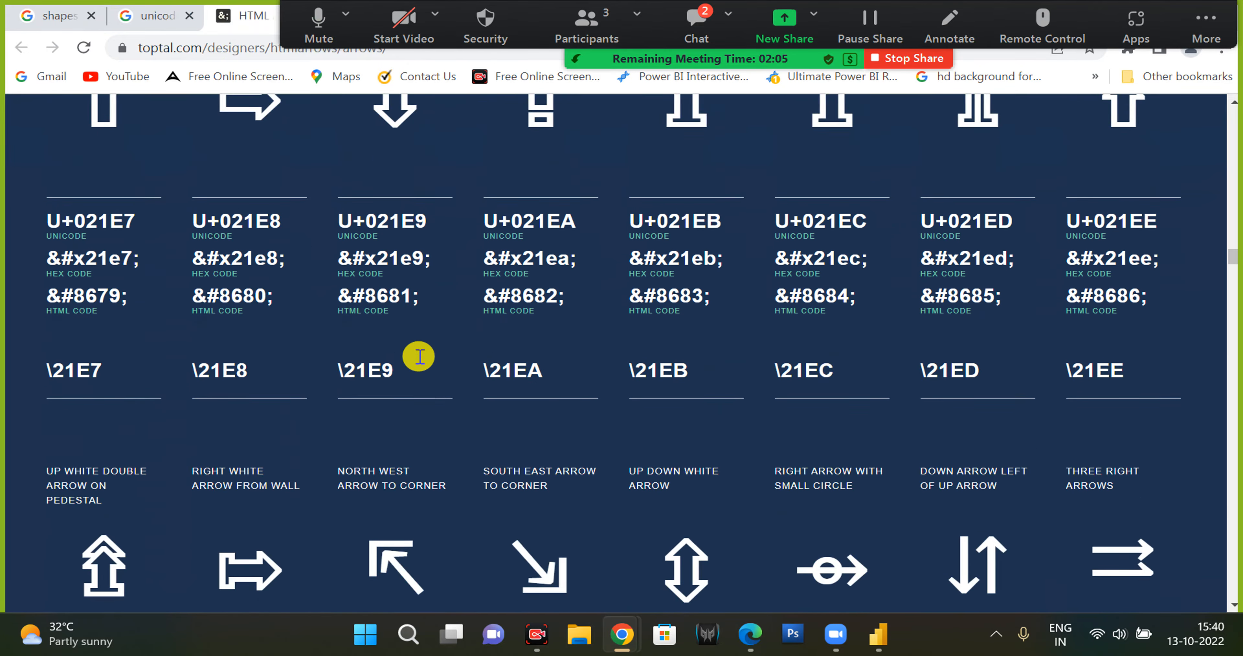
{"action": "scroll", "coordinate": [418, 356], "scroll_direction": "down", "scroll_amount": 20}
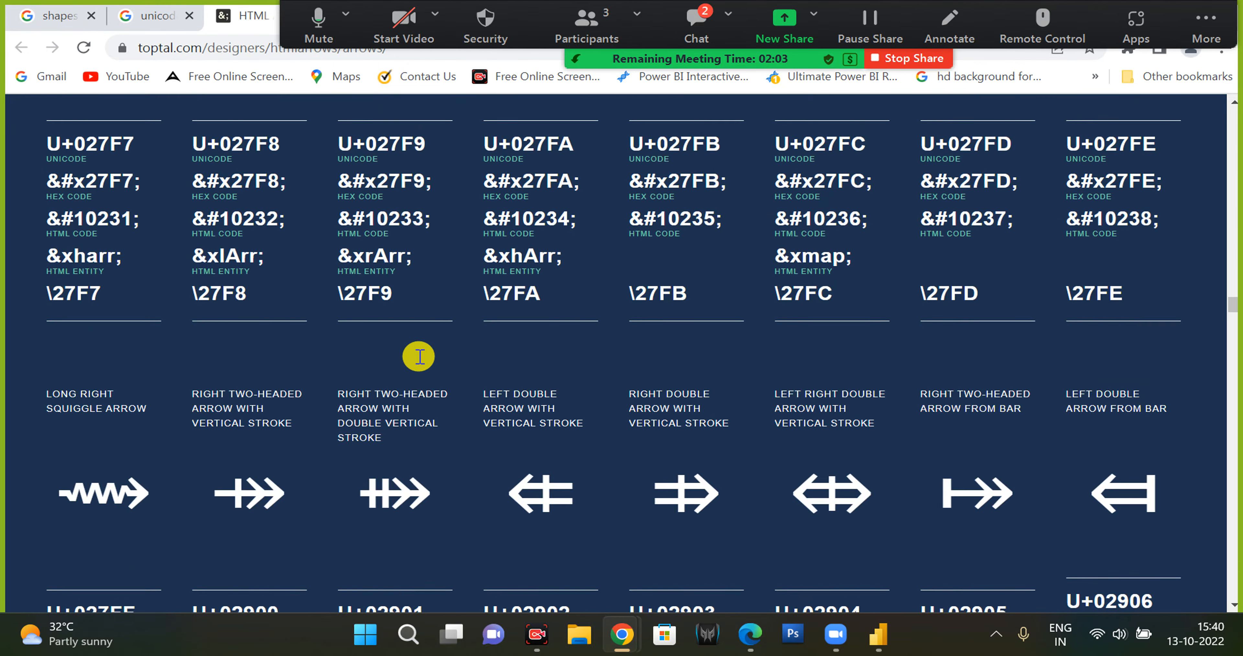
{"action": "left_click", "coordinate": [878, 634]}
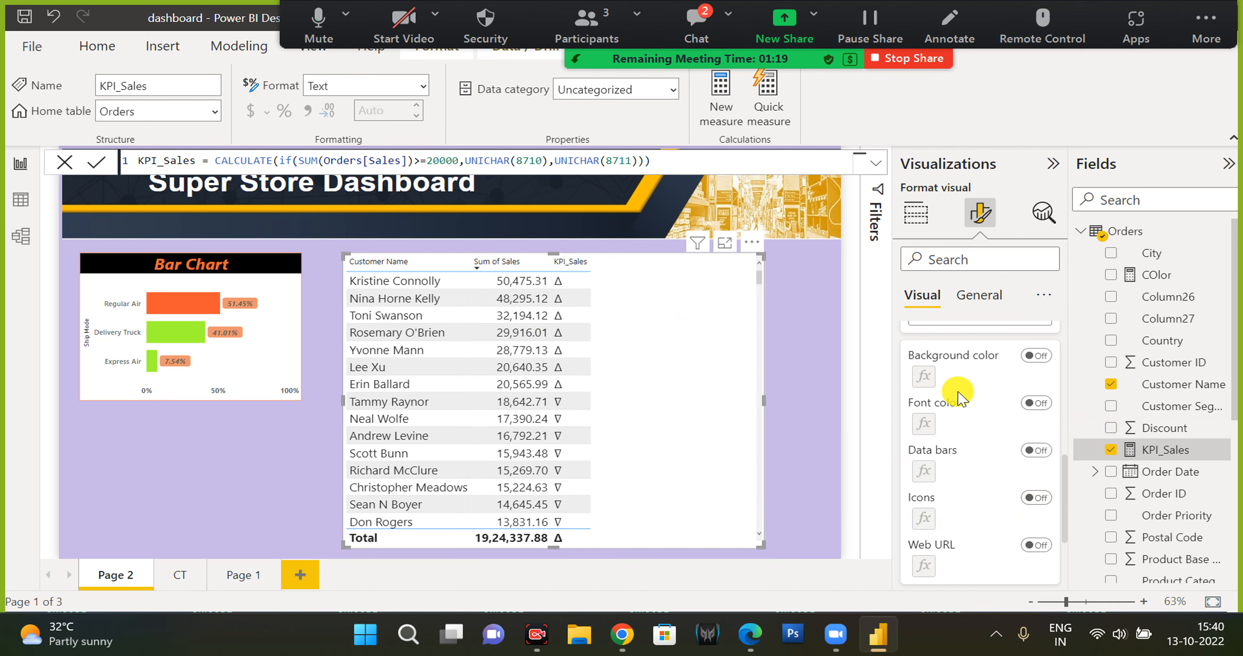
Turn on background colour for the KPI_Sales series in the table's cell elements.
{"action": "scroll", "coordinate": [1003, 404], "scroll_direction": "up", "scroll_amount": 5}
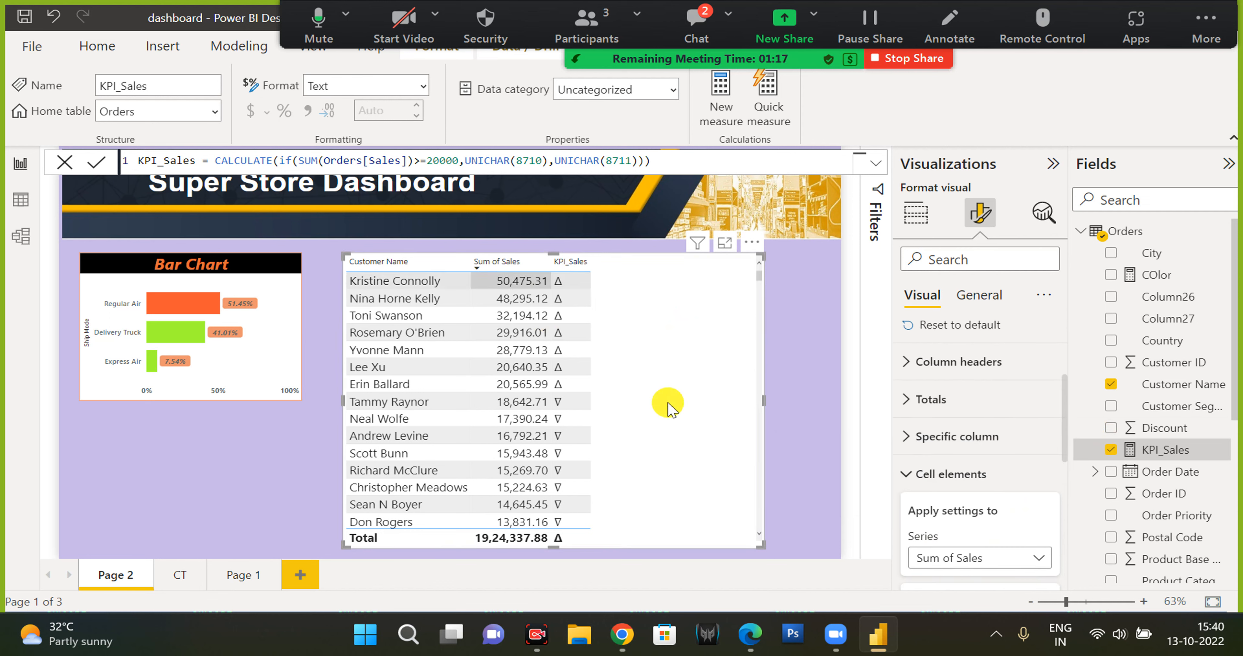
{"action": "scroll", "coordinate": [964, 523], "scroll_direction": "down", "scroll_amount": 1}
{"action": "left_click", "coordinate": [966, 515]}
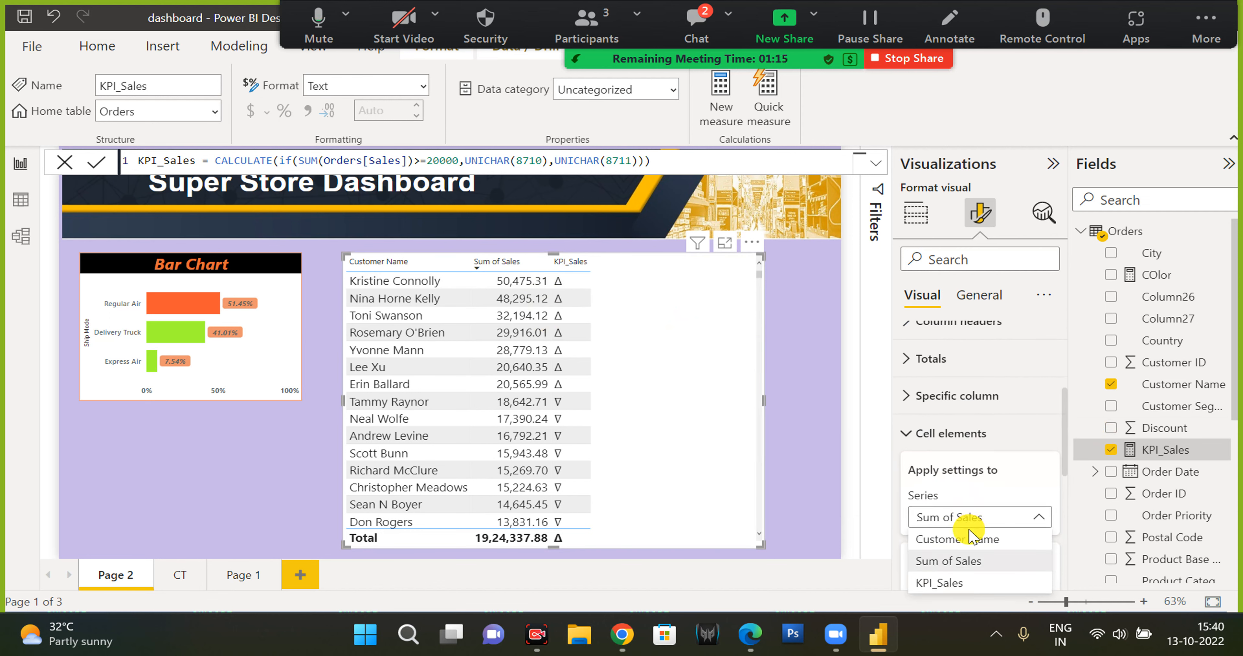
{"action": "left_click", "coordinate": [938, 583]}
{"action": "scroll", "coordinate": [979, 482], "scroll_direction": "down", "scroll_amount": 3}
{"action": "left_click", "coordinate": [1035, 395]}
Restructure the measure so var a holds the arrow expression and a new line starts var b=IF(a=.
{"action": "left_click", "coordinate": [686, 166]}
{"action": "key", "text": "shift+Return"}
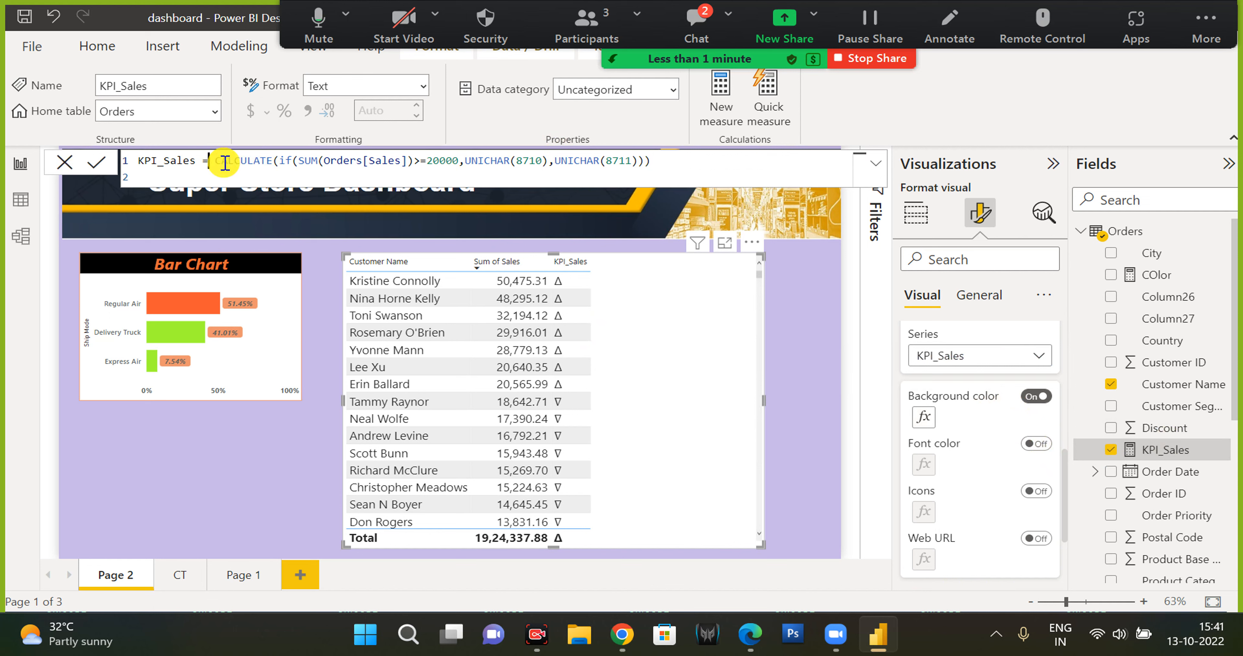
{"action": "type", "text": "var b=IF(a="}
{"action": "left_click", "coordinate": [713, 163]}
{"action": "key", "text": "shift+Return"}
{"action": "type", "text": "var b=IF(a="}
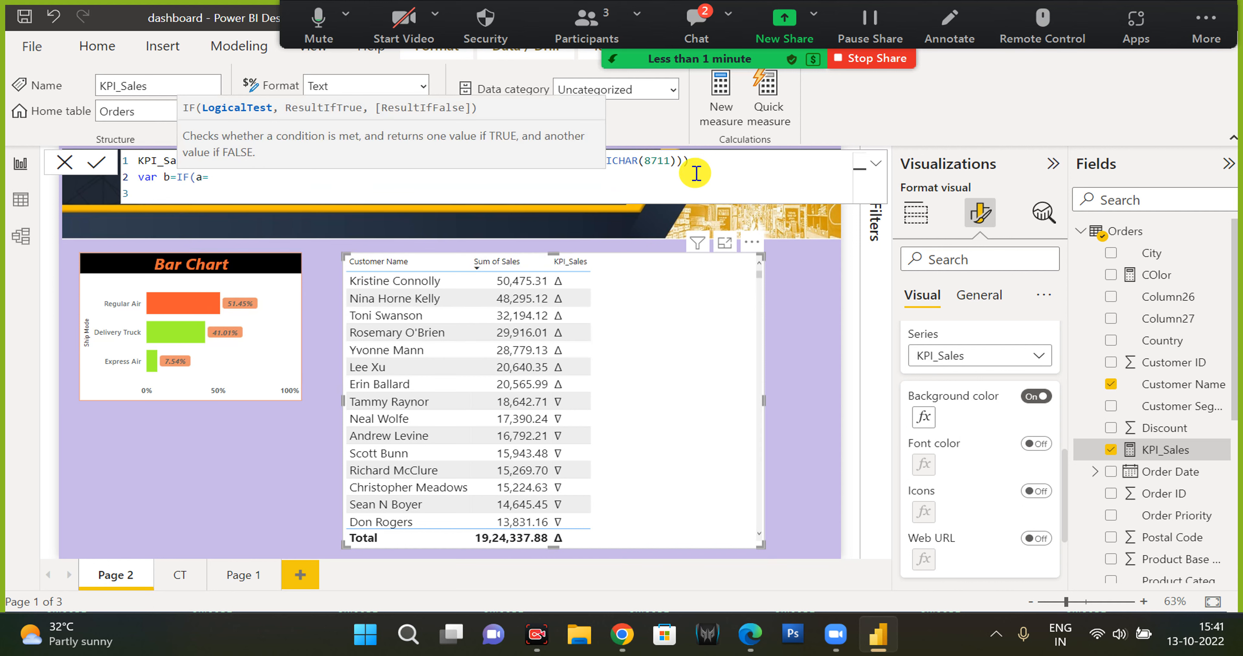
{"action": "left_click", "coordinate": [643, 192]}
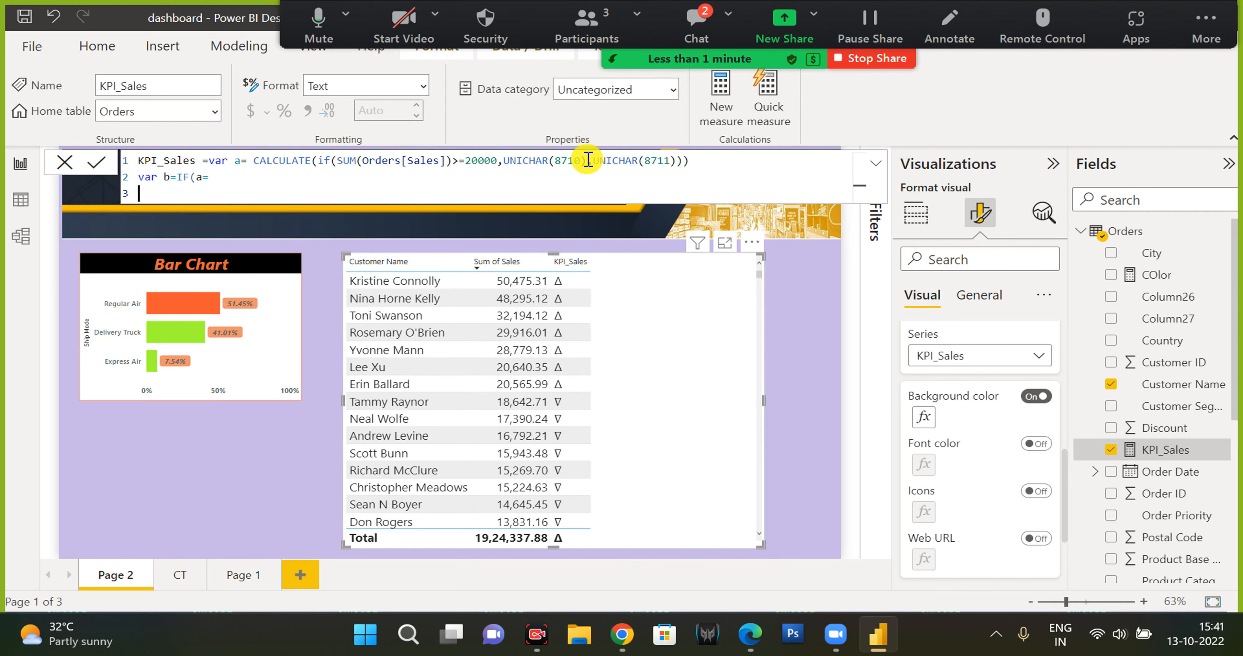
{"action": "left_click", "coordinate": [292, 179]}
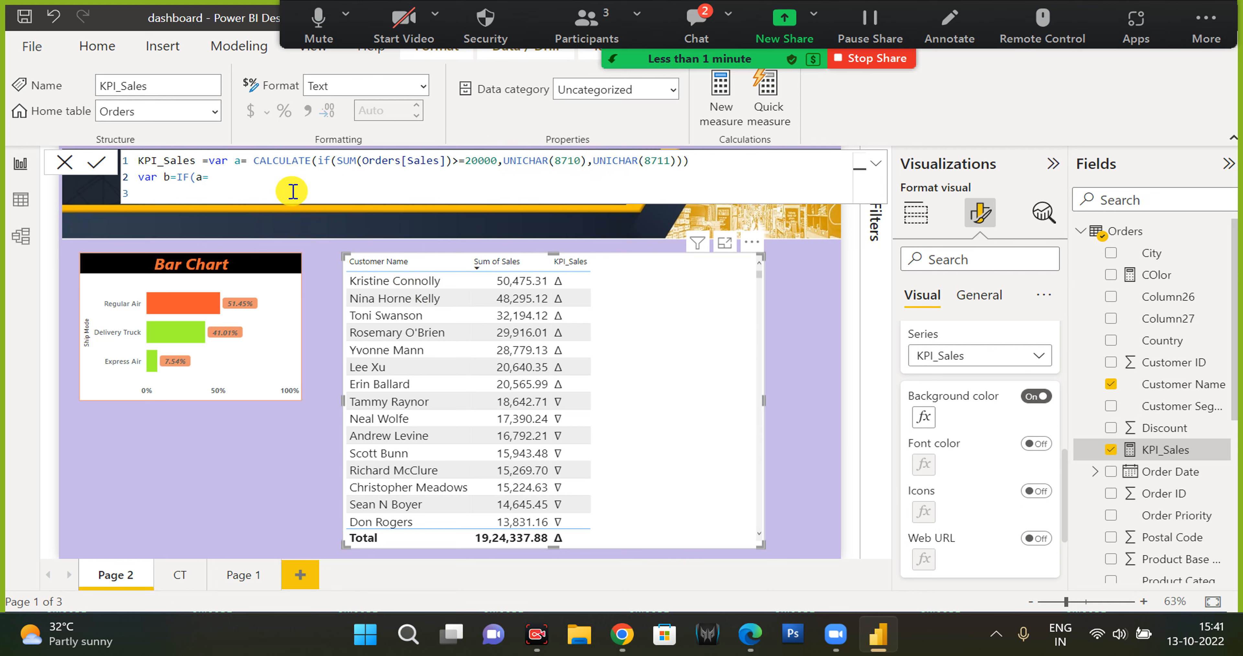
Make var b return the colour "#A2FF33" when a equals UNICHAR(8710), copying the hex code from the colour picker site.
{"action": "type", "text": "UNICHAR(8710)"}
{"action": "type", "text": ","}
{"action": "mouse_move", "coordinate": [622, 634]}
{"action": "left_click", "coordinate": [639, 522]}
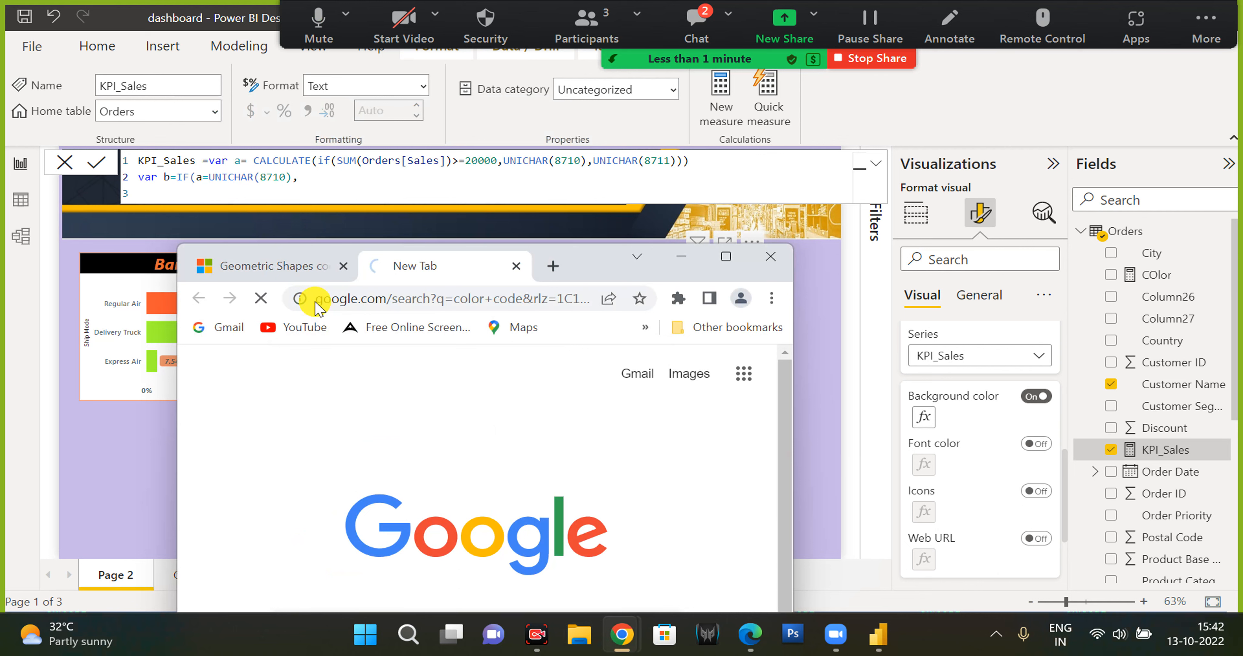
{"action": "left_click", "coordinate": [737, 259]}
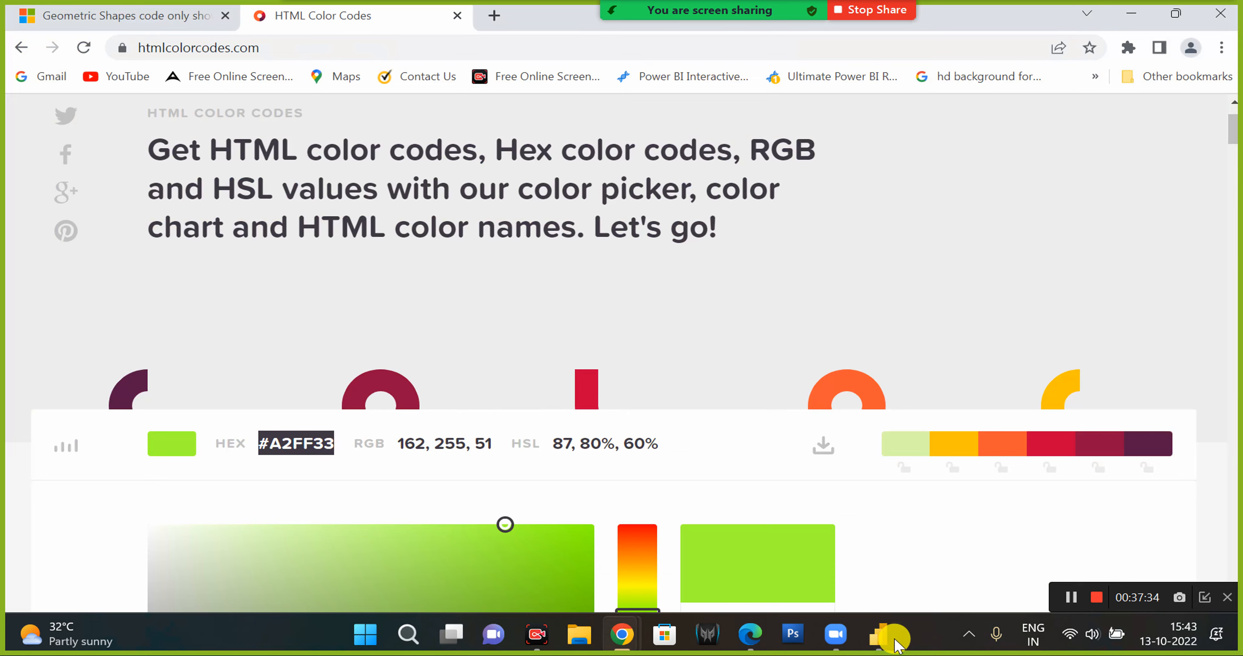
{"action": "left_click", "coordinate": [878, 634]}
{"action": "type", "text": "#A2FF33"}
{"action": "type", "text": "\","}
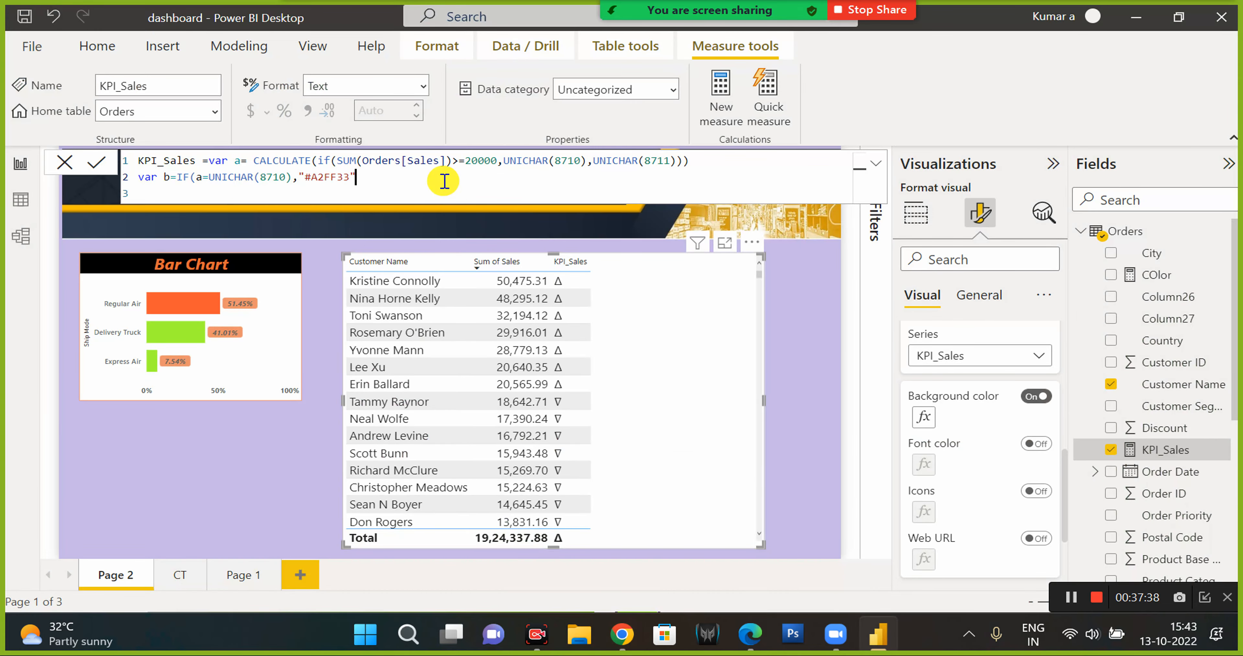
Copy "#335BFF" from the colour picker as var b's other colour and add a return b line.
{"action": "left_click", "coordinate": [622, 634]}
{"action": "left_click_drag", "start_coordinate": [263, 168], "coordinate": [338, 172]}
{"action": "key", "text": "ctrl+c"}
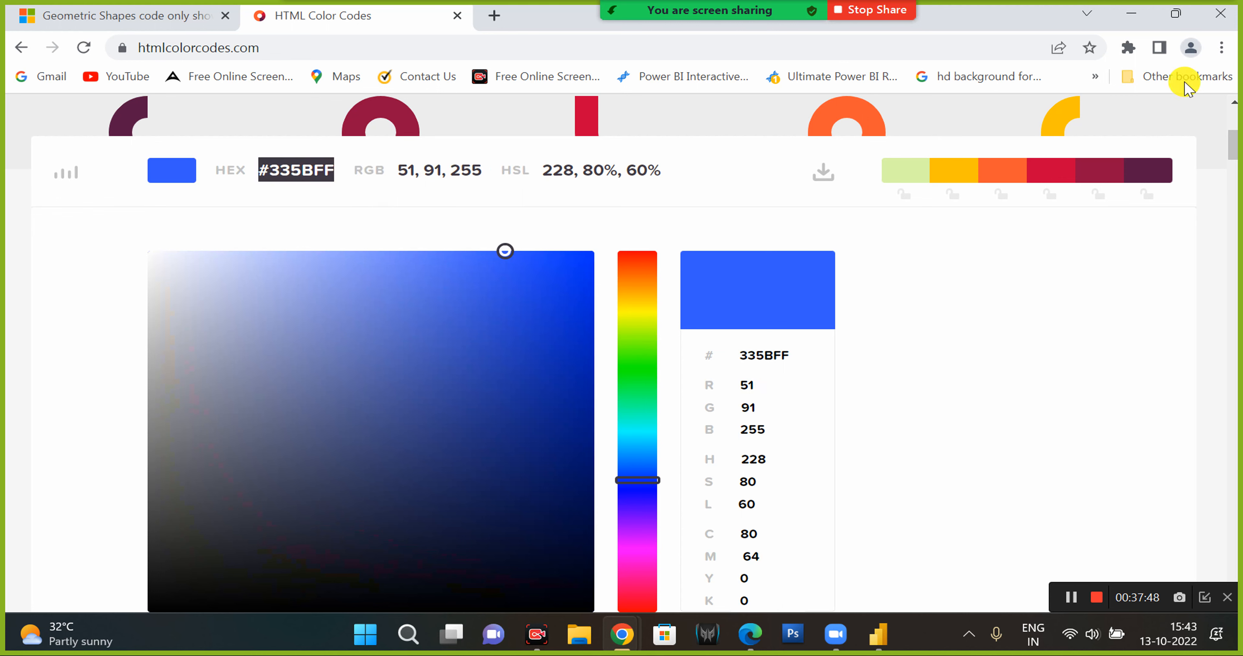
{"action": "left_click", "coordinate": [1135, 12]}
{"action": "type", "text": "\""}
{"action": "key", "text": "ctrl+v"}
{"action": "type", "text": "\")"}
{"action": "key", "text": "shift+Return"}
{"action": "type", "text": "return b"}
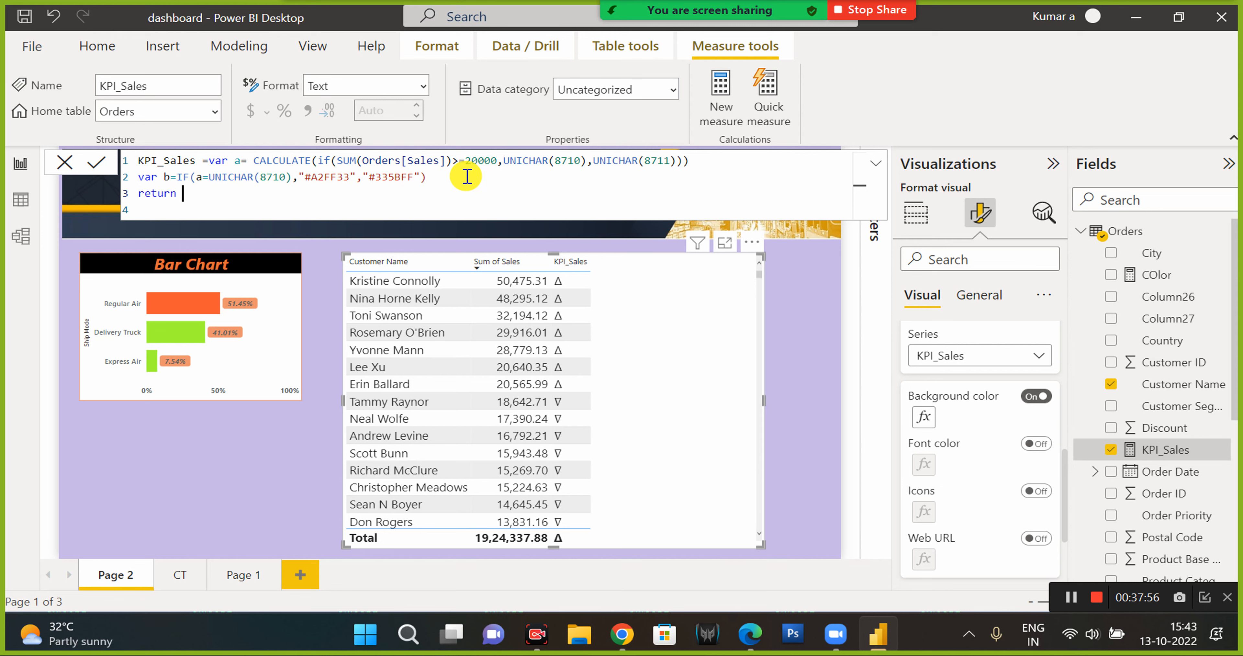
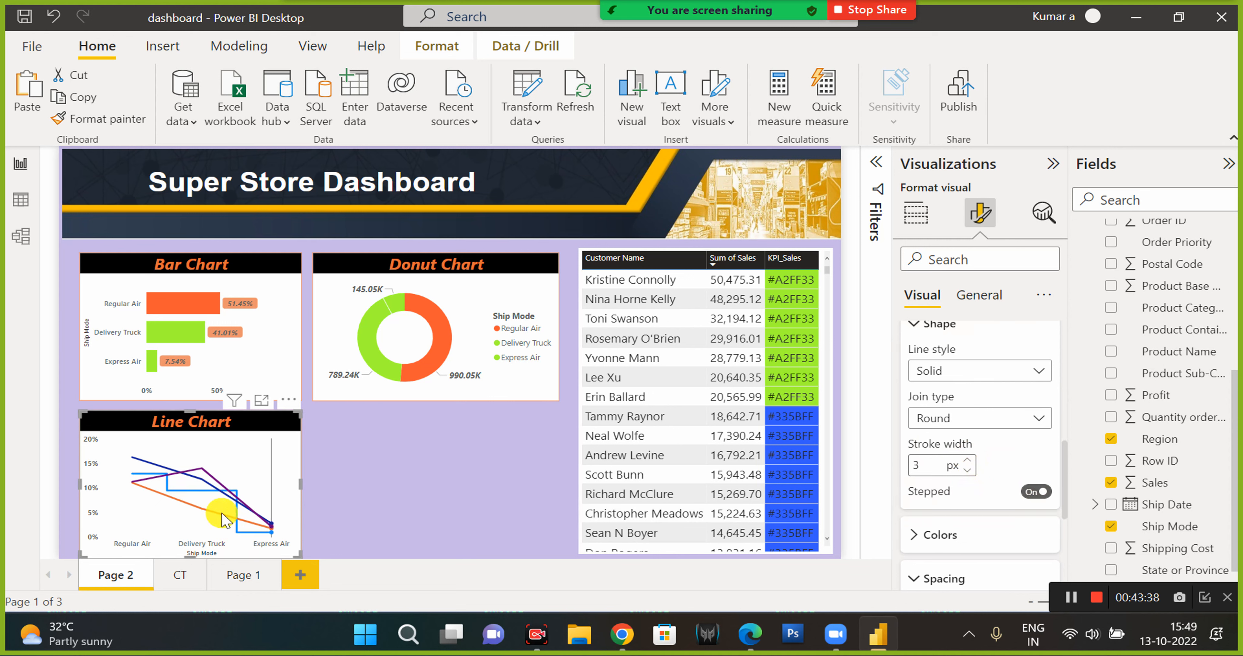
Turn off the stepped line option and set the line chart's series selection to All in its format settings.
{"action": "left_click", "coordinate": [1029, 492]}
{"action": "left_click", "coordinate": [1027, 491]}
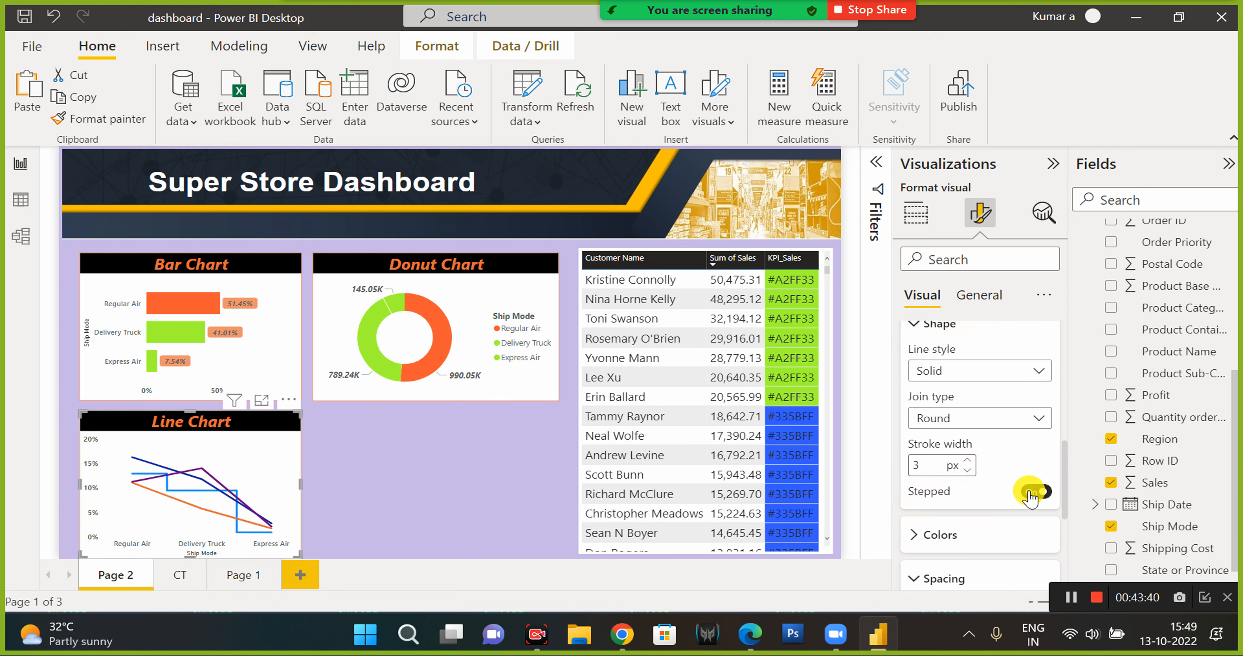
{"action": "left_click", "coordinate": [967, 460]}
{"action": "left_click", "coordinate": [966, 460]}
{"action": "left_click", "coordinate": [967, 460]}
{"action": "left_click", "coordinate": [966, 460]}
{"action": "left_click", "coordinate": [967, 460]}
{"action": "scroll", "coordinate": [977, 409], "scroll_direction": "up", "scroll_amount": 2}
{"action": "left_click", "coordinate": [979, 362]}
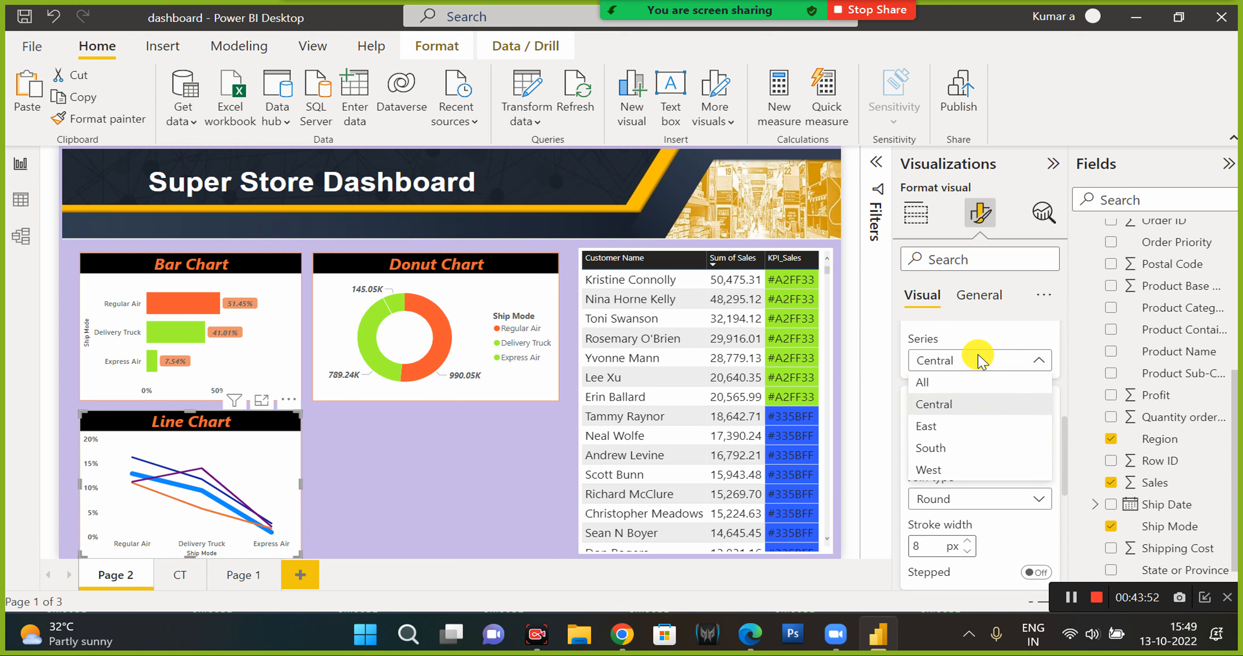
{"action": "left_click", "coordinate": [954, 382]}
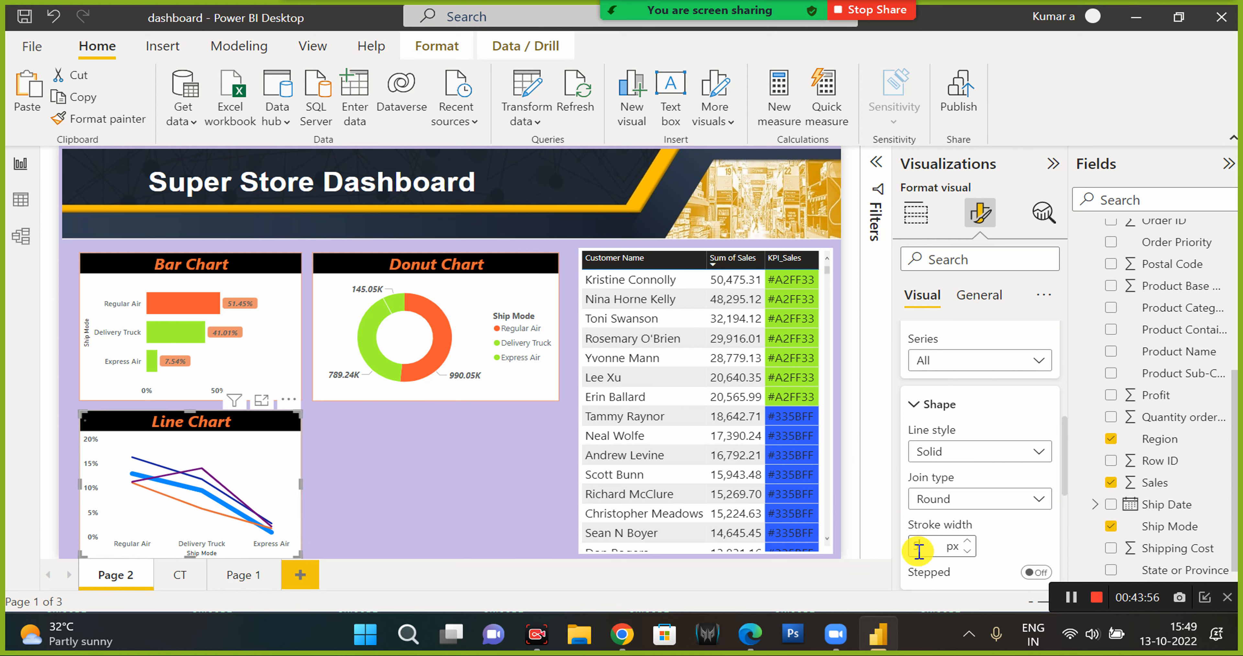
Duplicate the line chart and position the copy beside it, next to the donut chart.
{"action": "left_click", "coordinate": [260, 422]}
{"action": "key", "text": "ctrl+c"}
{"action": "key", "text": "ctrl+v"}
{"action": "left_click_drag", "start_coordinate": [307, 435], "coordinate": [473, 435]}
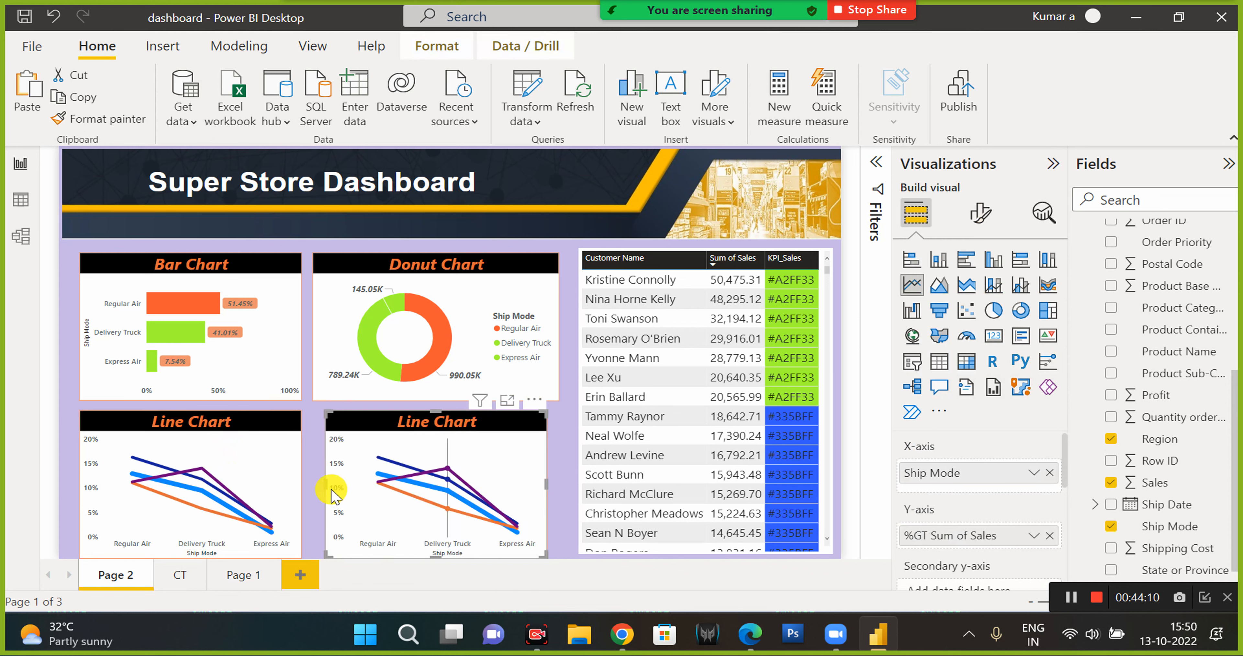
{"action": "left_click_drag", "start_coordinate": [319, 487], "coordinate": [313, 485]}
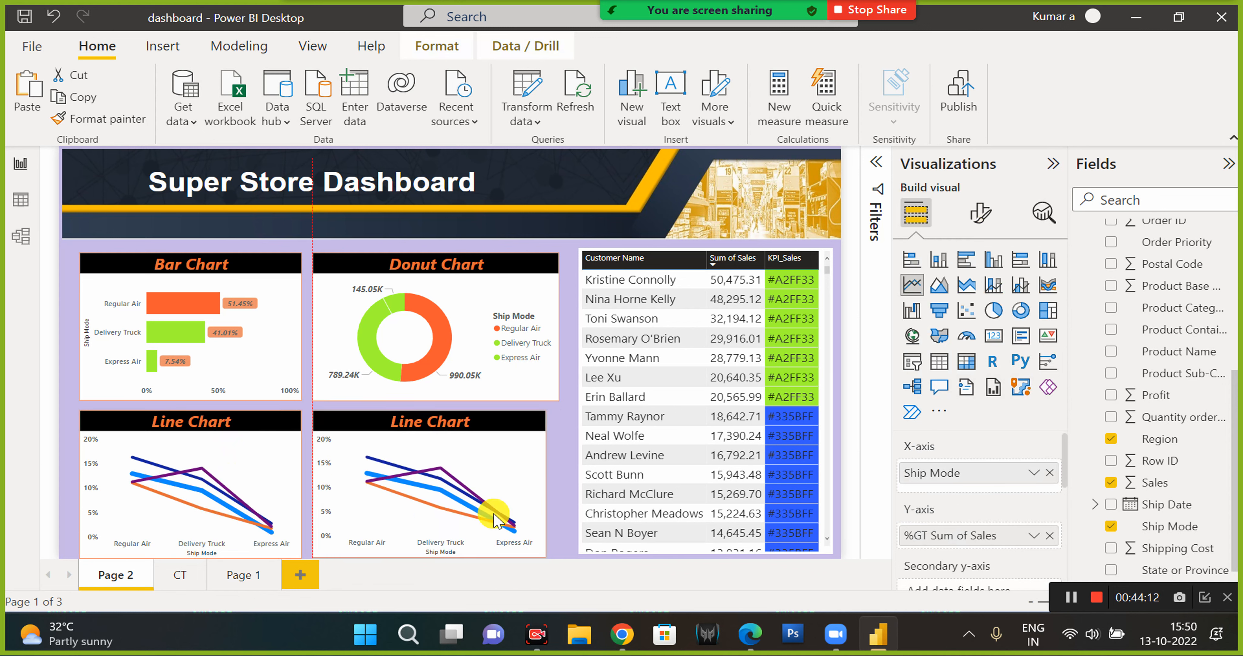
{"action": "left_click_drag", "start_coordinate": [544, 487], "coordinate": [559, 492]}
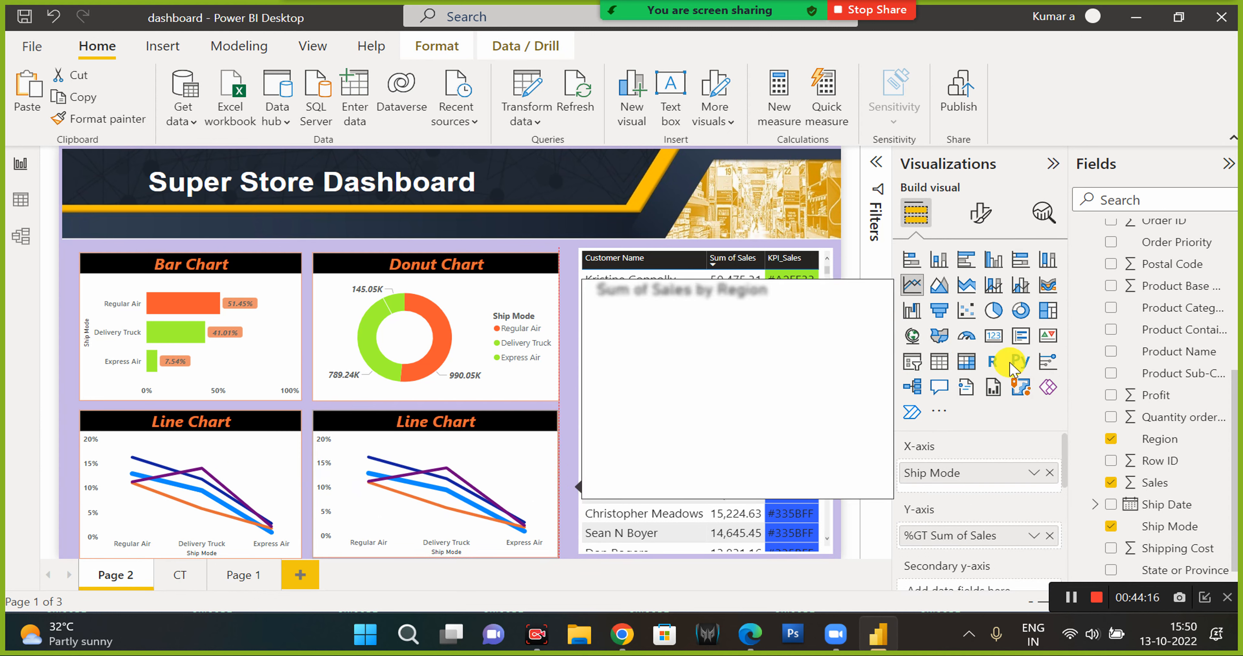
Convert the copied chart to a gauge and add Sales as its minimum value with Min aggregation.
{"action": "left_click", "coordinate": [964, 337]}
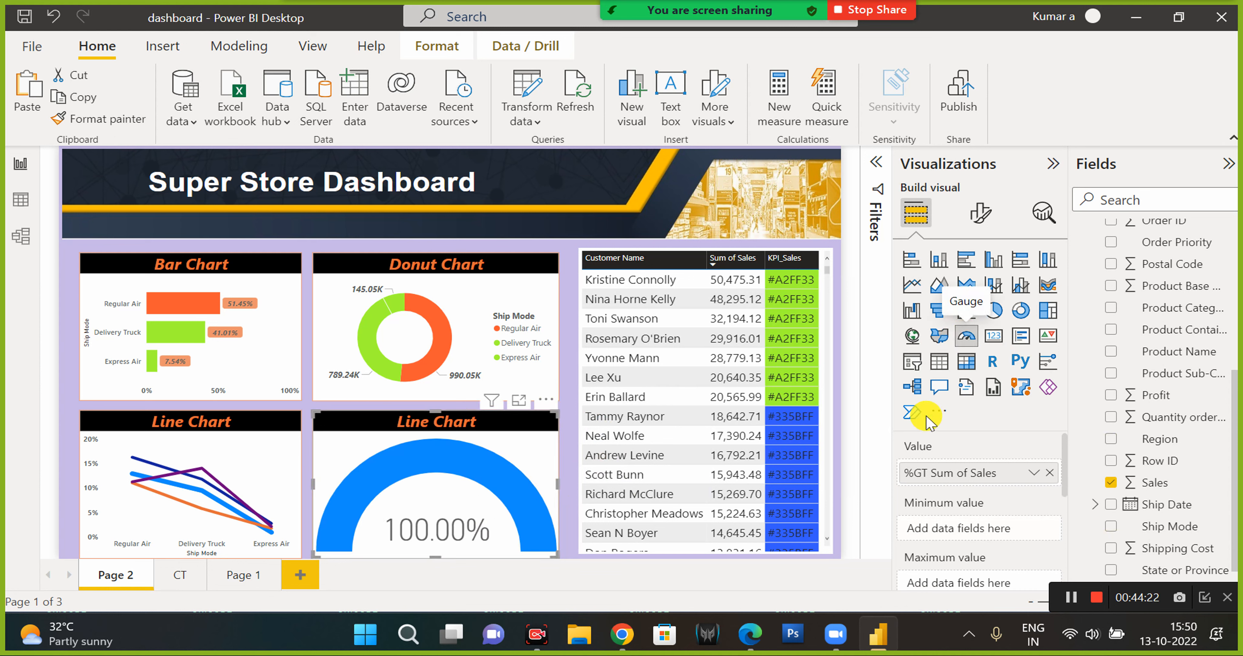
{"action": "scroll", "coordinate": [1008, 523], "scroll_direction": "down", "scroll_amount": 1}
{"action": "scroll", "coordinate": [1154, 496], "scroll_direction": "down", "scroll_amount": 1}
{"action": "left_click_drag", "start_coordinate": [1154, 463], "coordinate": [969, 481]}
{"action": "left_click", "coordinate": [1034, 481]}
Add Sales as the gauge's maximum value and switch its aggregation to Max.
{"action": "left_click", "coordinate": [1094, 302]}
{"action": "left_click_drag", "start_coordinate": [1154, 463], "coordinate": [984, 537]}
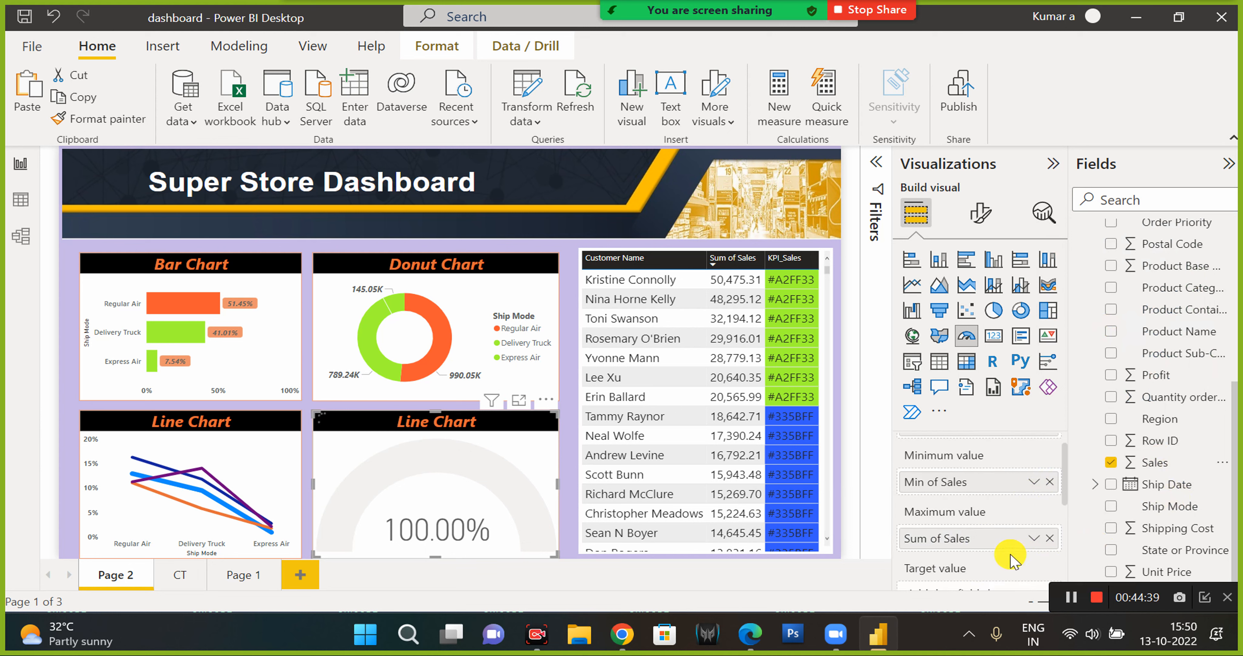
{"action": "left_click", "coordinate": [1035, 534]}
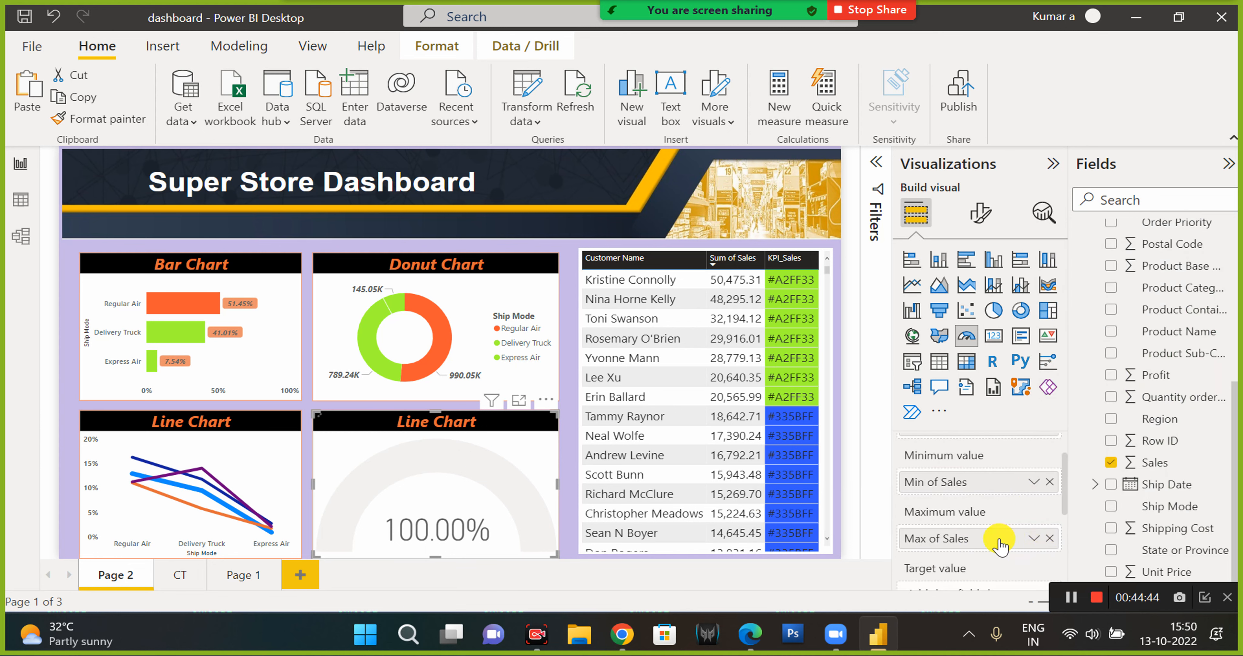
Change the gauge's title text to Gauge Chart.
{"action": "left_click_drag", "start_coordinate": [980, 539], "coordinate": [979, 585]}
{"action": "left_click", "coordinate": [980, 212]}
{"action": "left_click", "coordinate": [979, 295]}
{"action": "left_click", "coordinate": [926, 376]}
{"action": "left_click_drag", "start_coordinate": [936, 430], "coordinate": [871, 418]}
{"action": "type", "text": "Gauge Chart"}
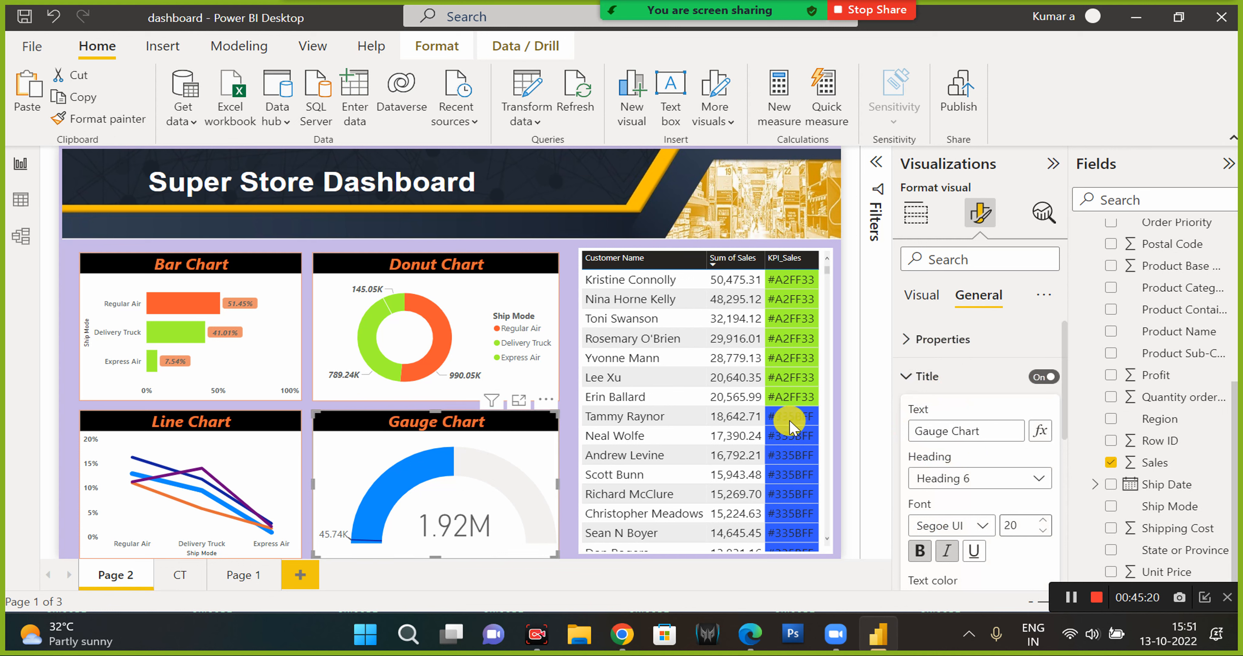
{"action": "left_click", "coordinate": [1053, 163]}
{"action": "left_click", "coordinate": [634, 340]}
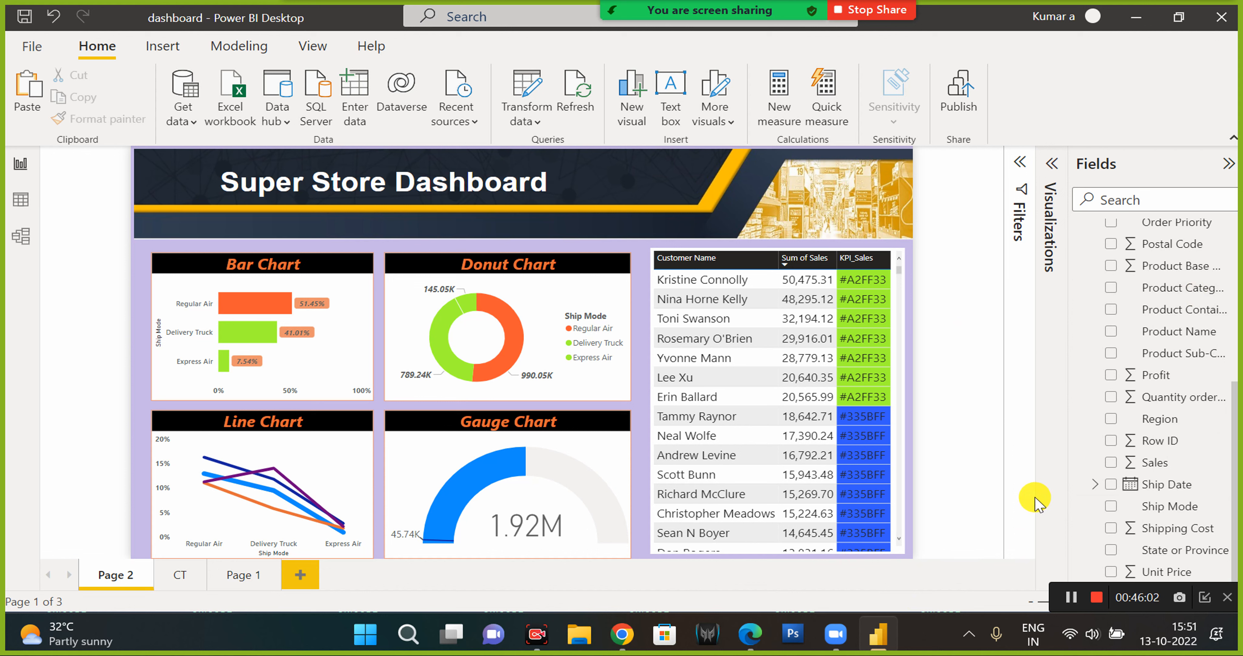
{"action": "left_click", "coordinate": [345, 280]}
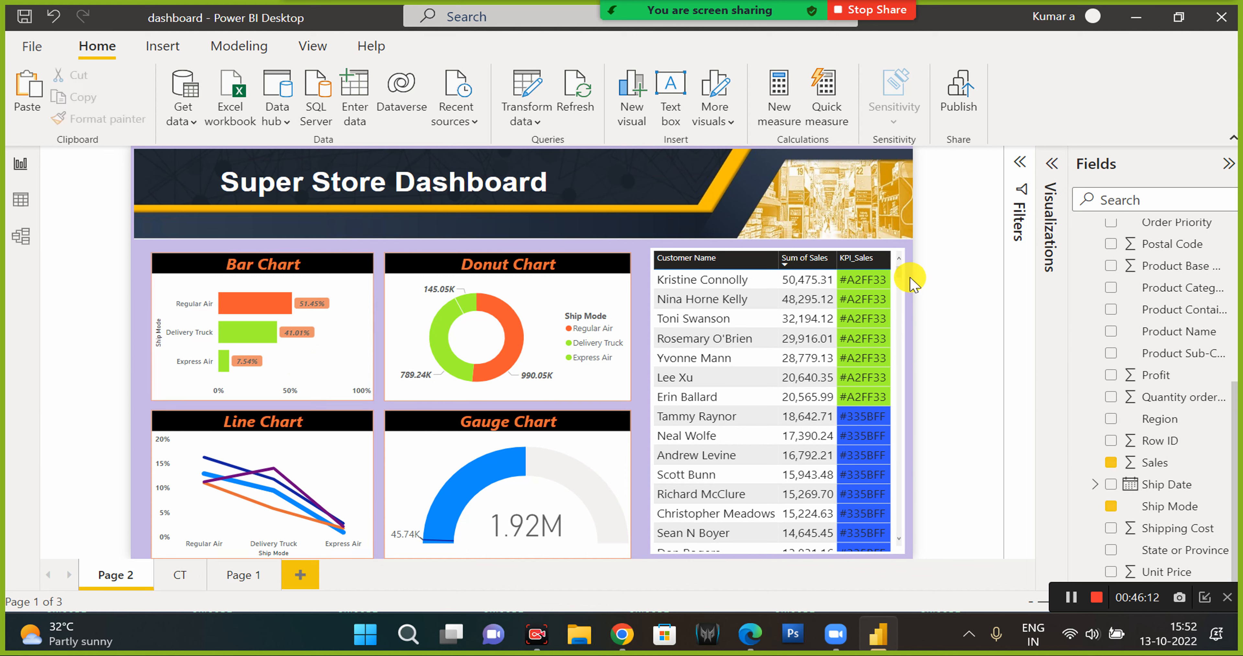
{"action": "left_click", "coordinate": [791, 220]}
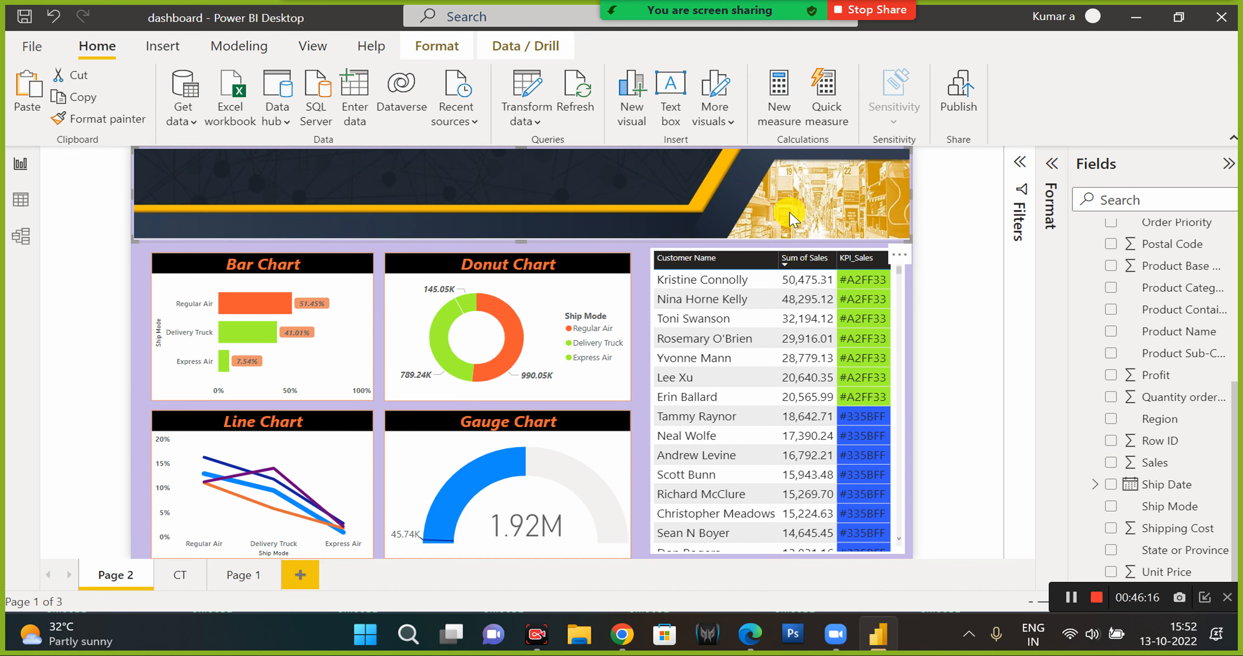
{"action": "left_click", "coordinate": [937, 429]}
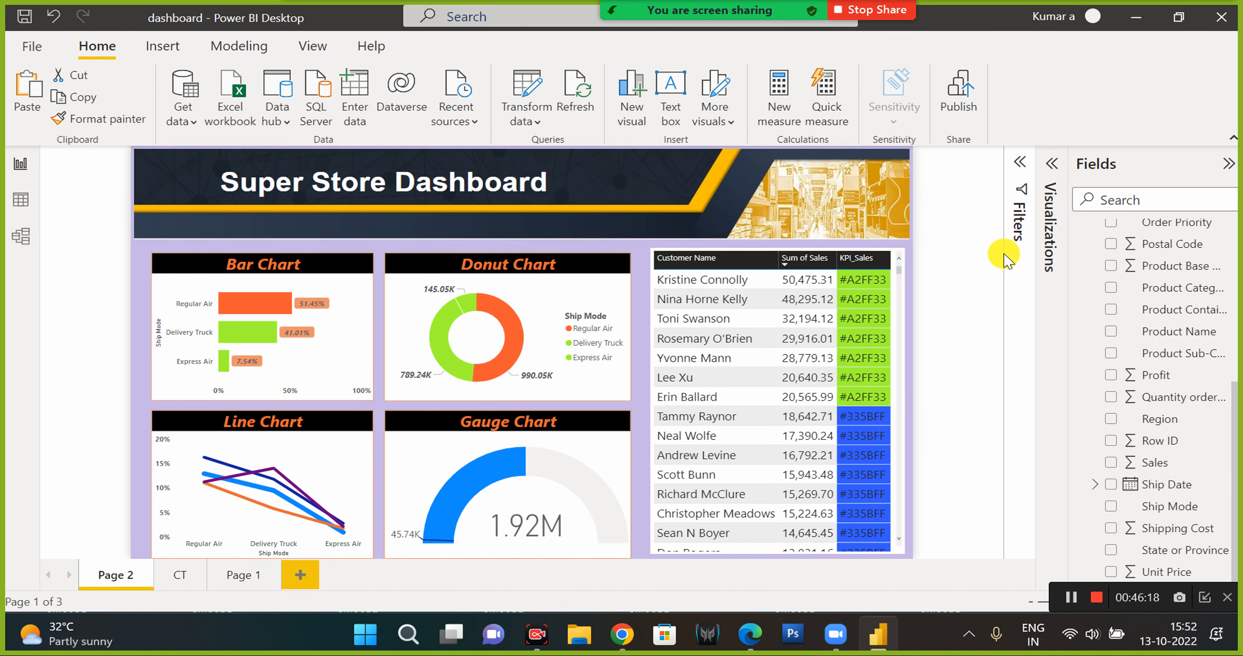
{"action": "left_click", "coordinate": [1052, 164]}
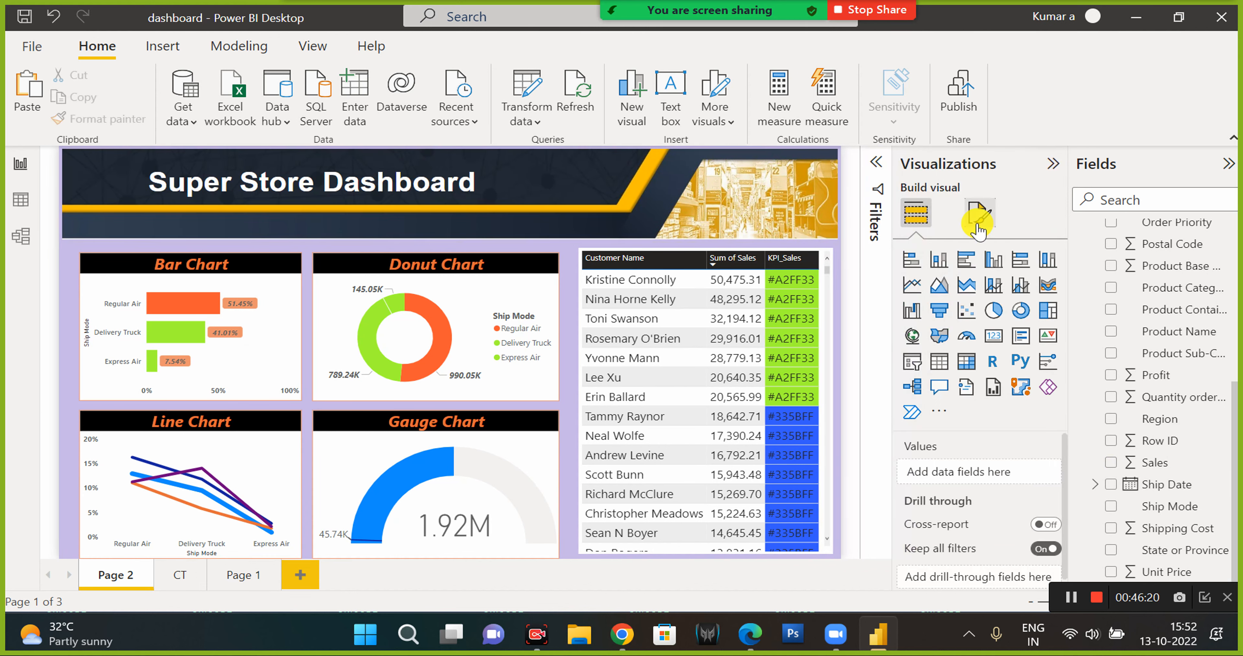
Set the page canvas type to Custom and its width to 15000 px.
{"action": "left_click", "coordinate": [978, 226]}
{"action": "left_click", "coordinate": [956, 343]}
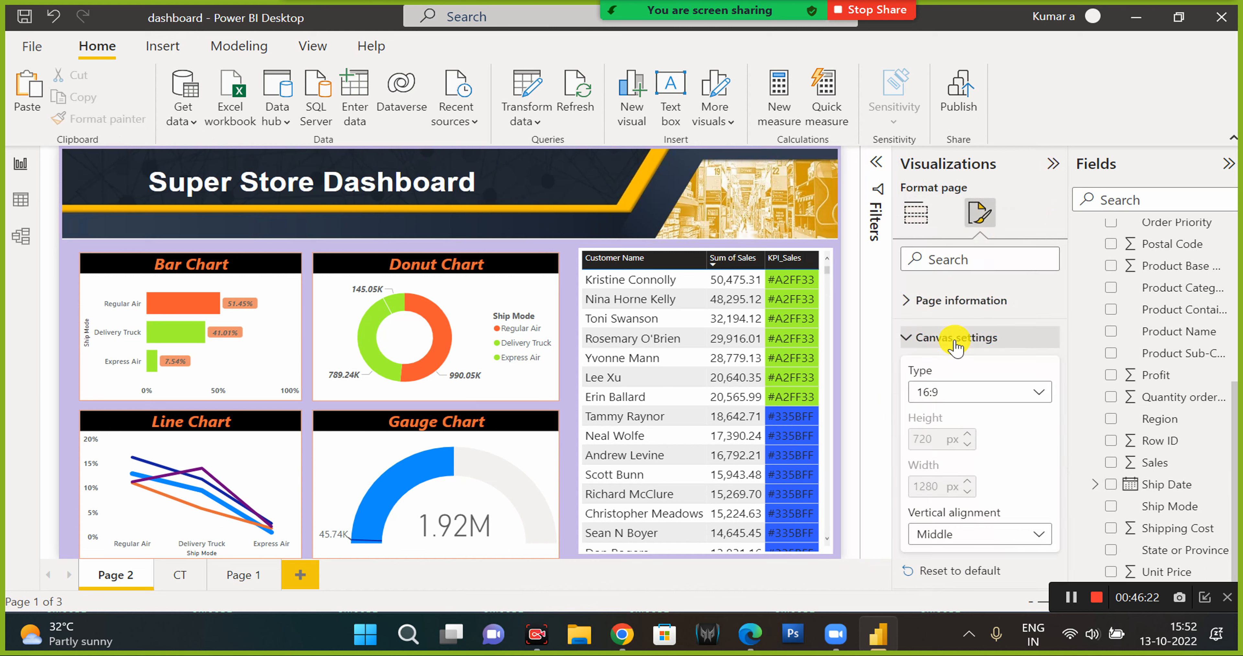
{"action": "left_click", "coordinate": [958, 395]}
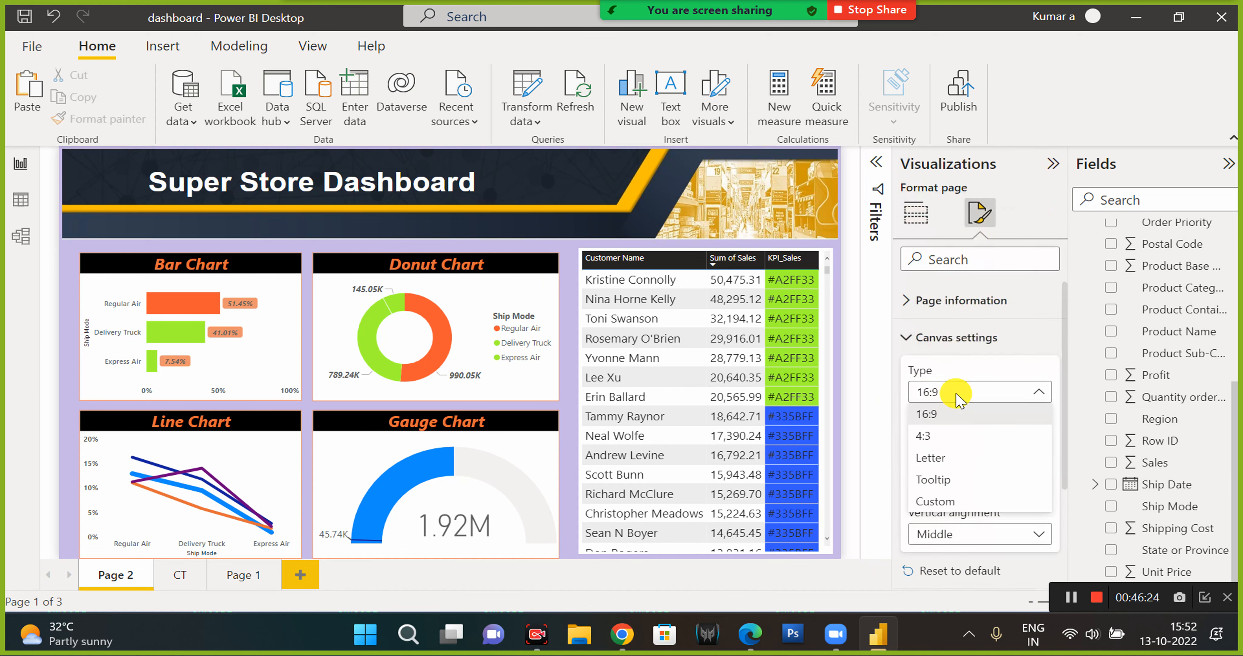
{"action": "left_click", "coordinate": [941, 501]}
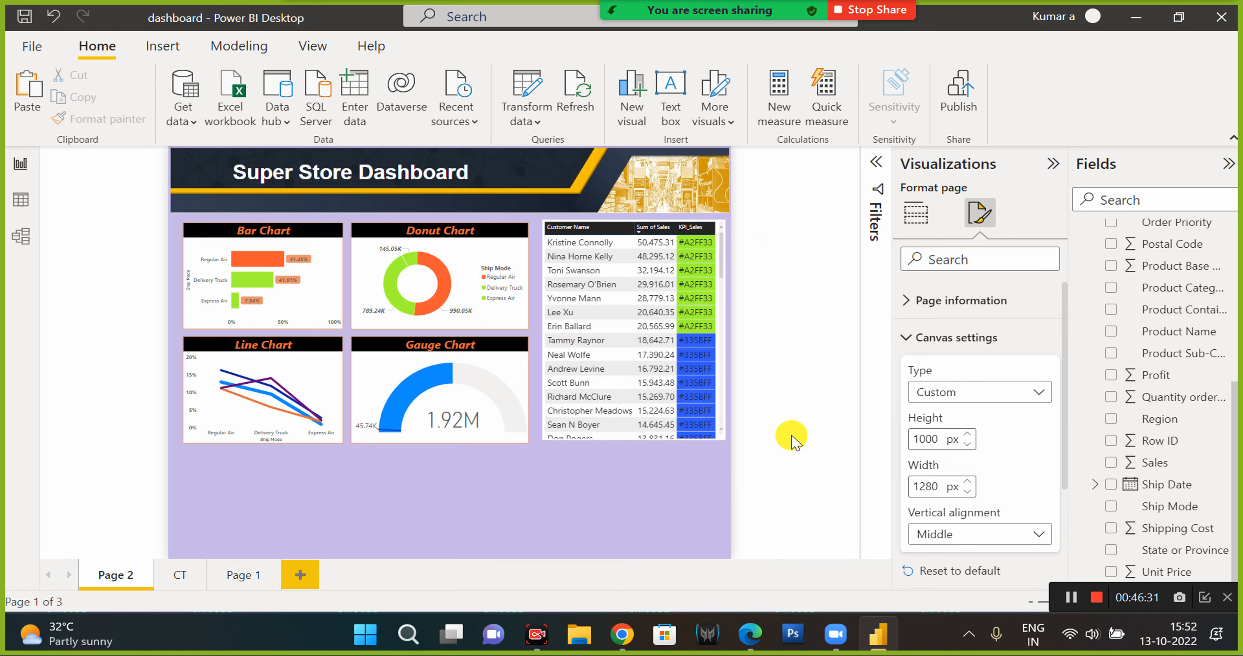
{"action": "double_click", "coordinate": [936, 483]}
{"action": "type", "text": "15"}
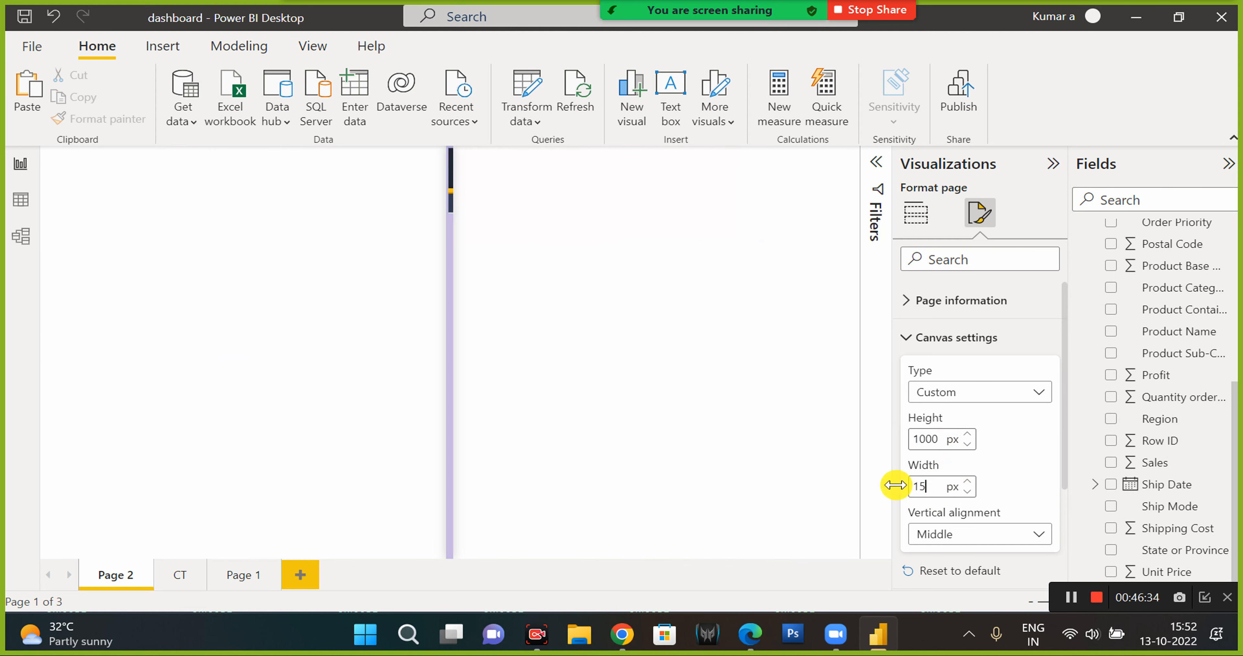
{"action": "type", "text": "000"}
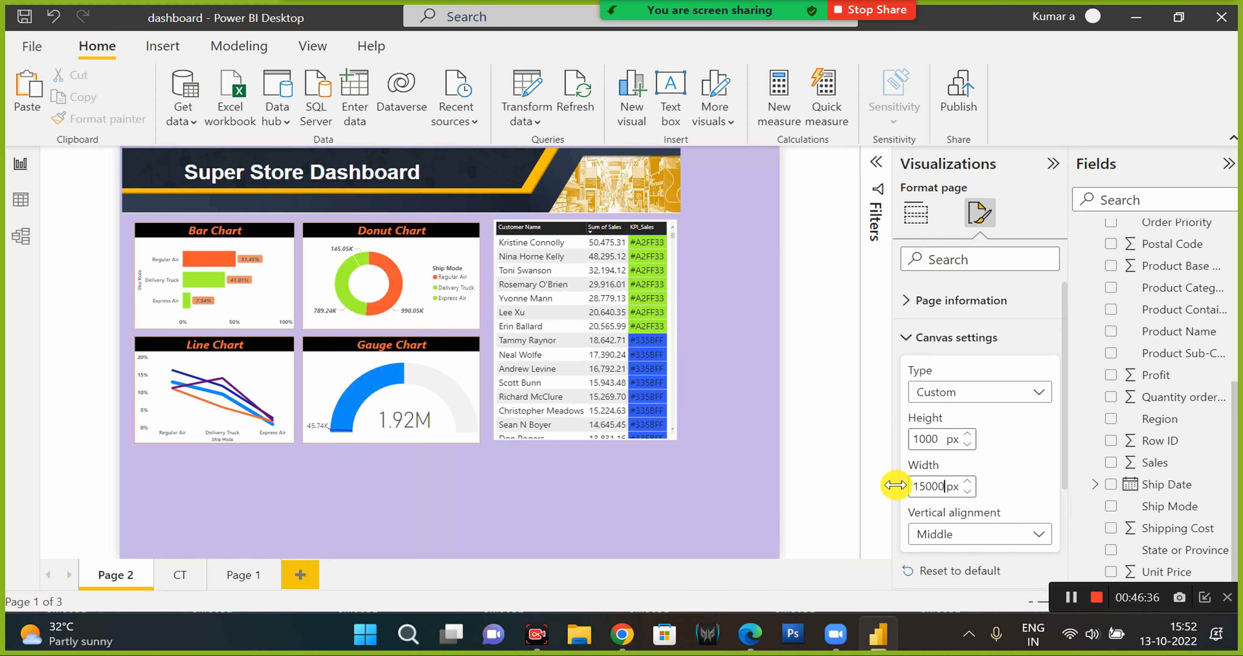